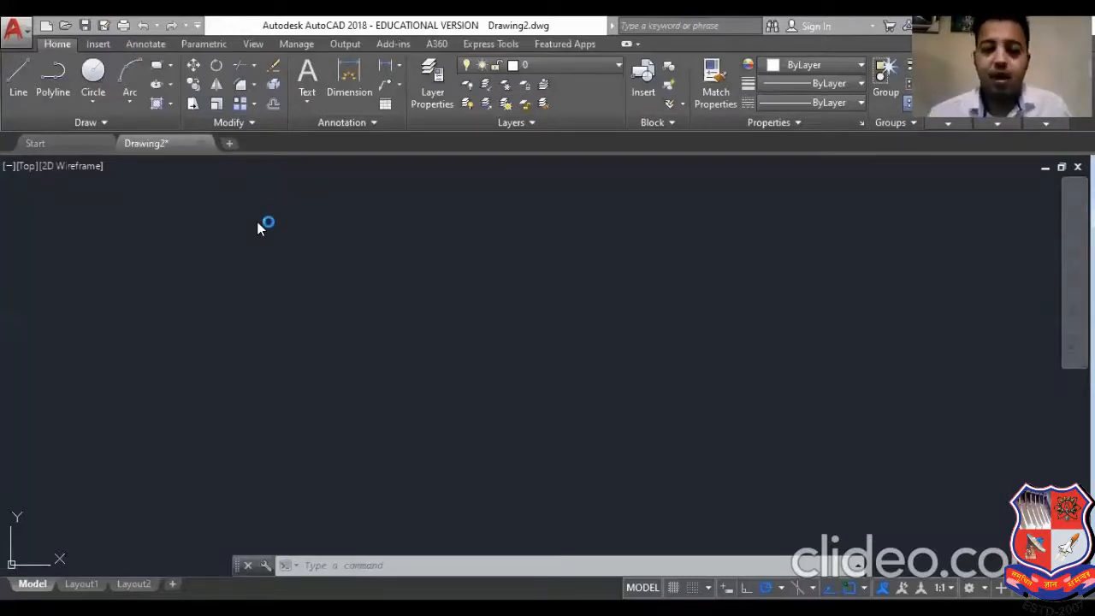
left_click(253, 105)
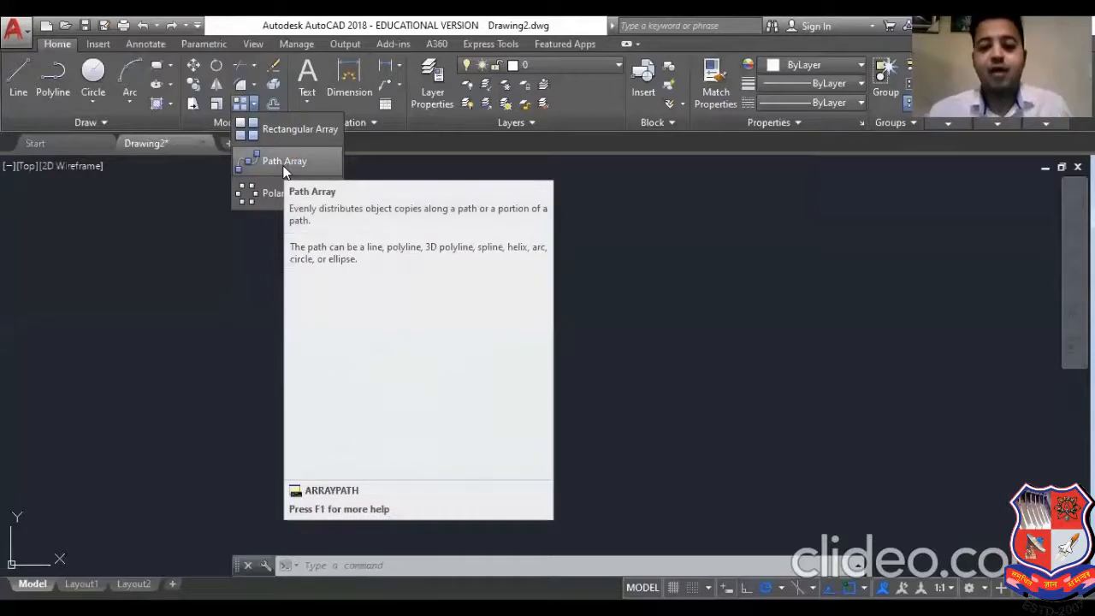
left_click(287, 165)
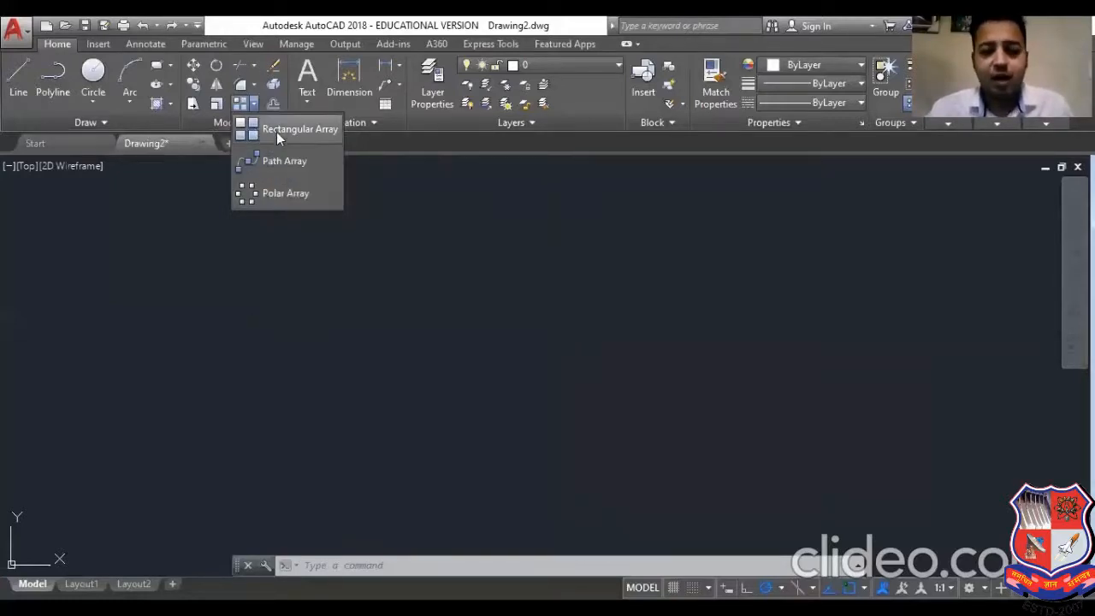
left_click(324, 288)
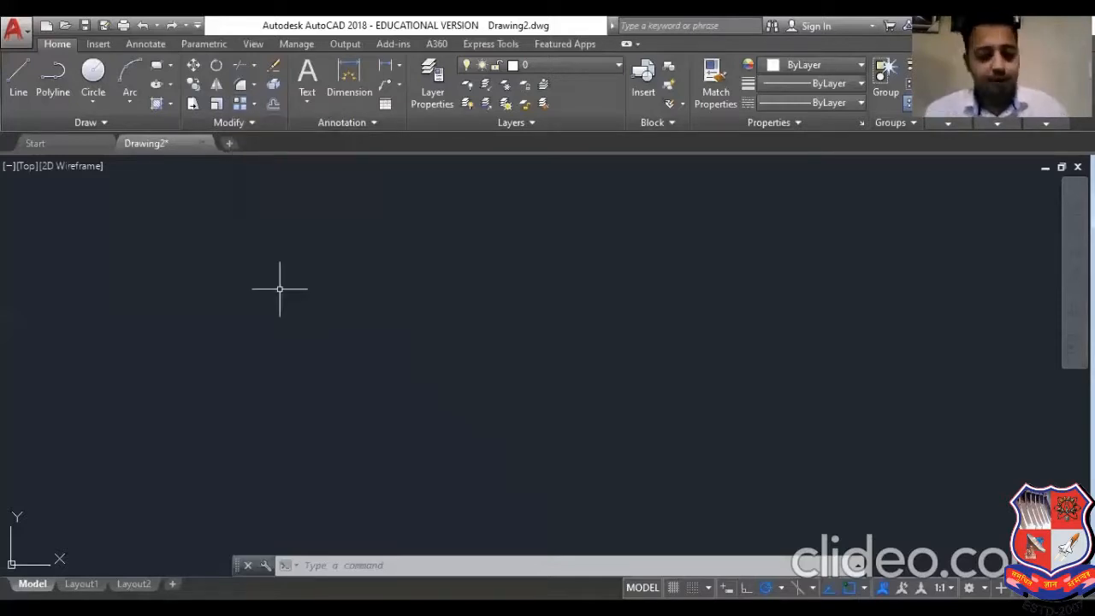
type("re")
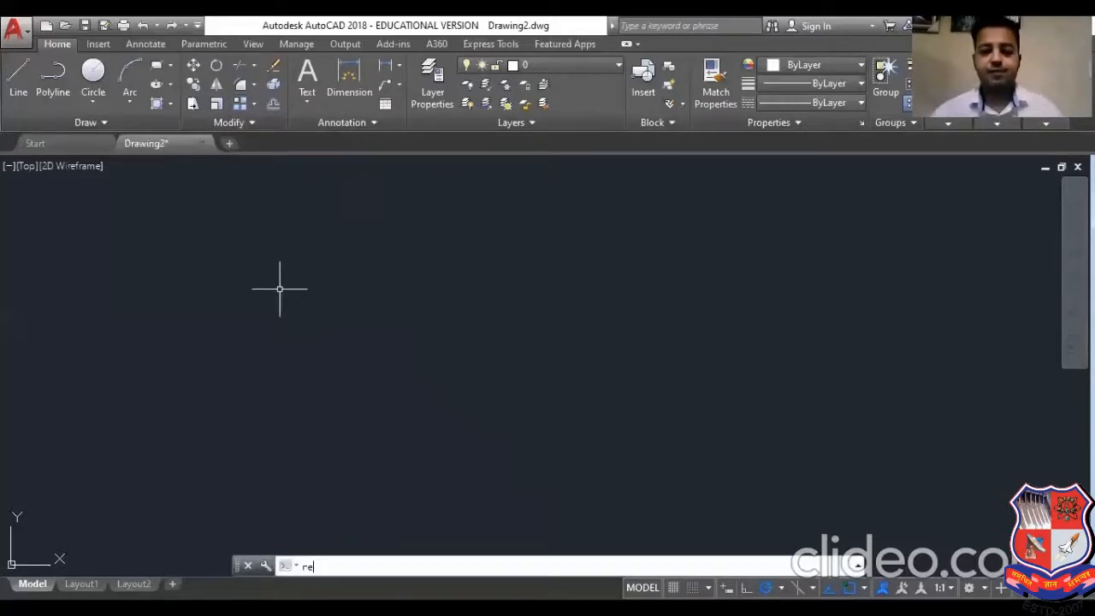
key("Return")
left_click(329, 329)
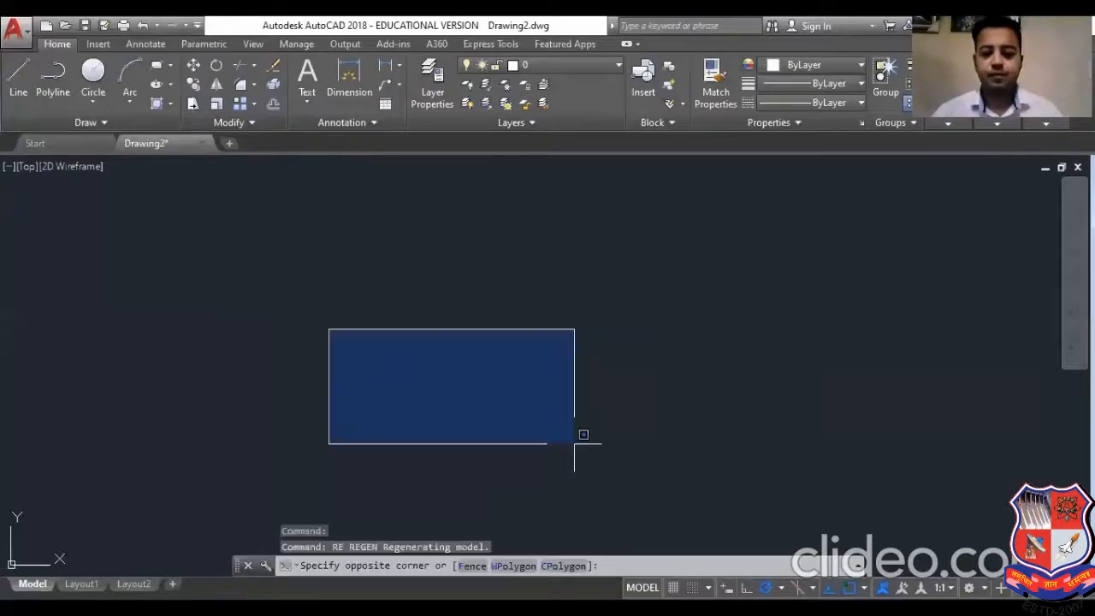
left_click(621, 439)
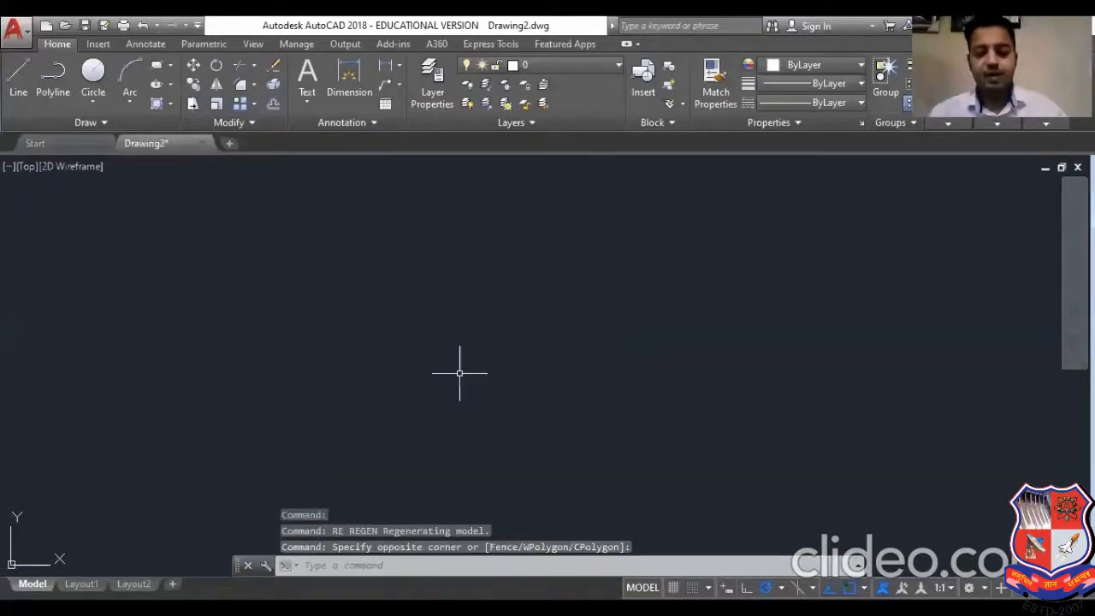
- Draw a horizontal rectangle, about twice as wide as it is high, in the middle of the empty drawing area
type("rec")
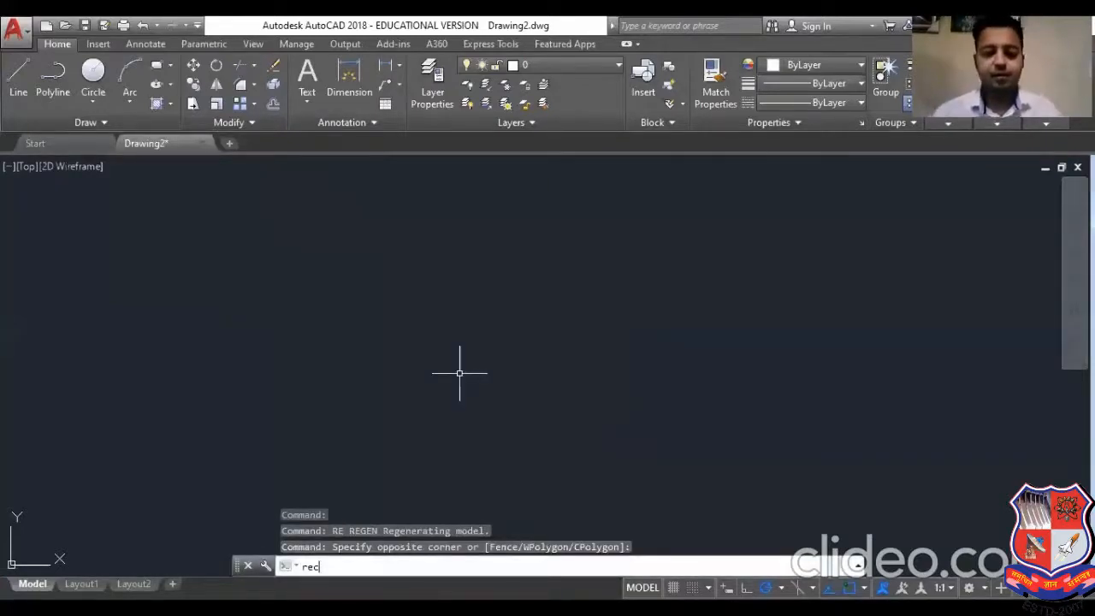
key("Return")
left_click(332, 254)
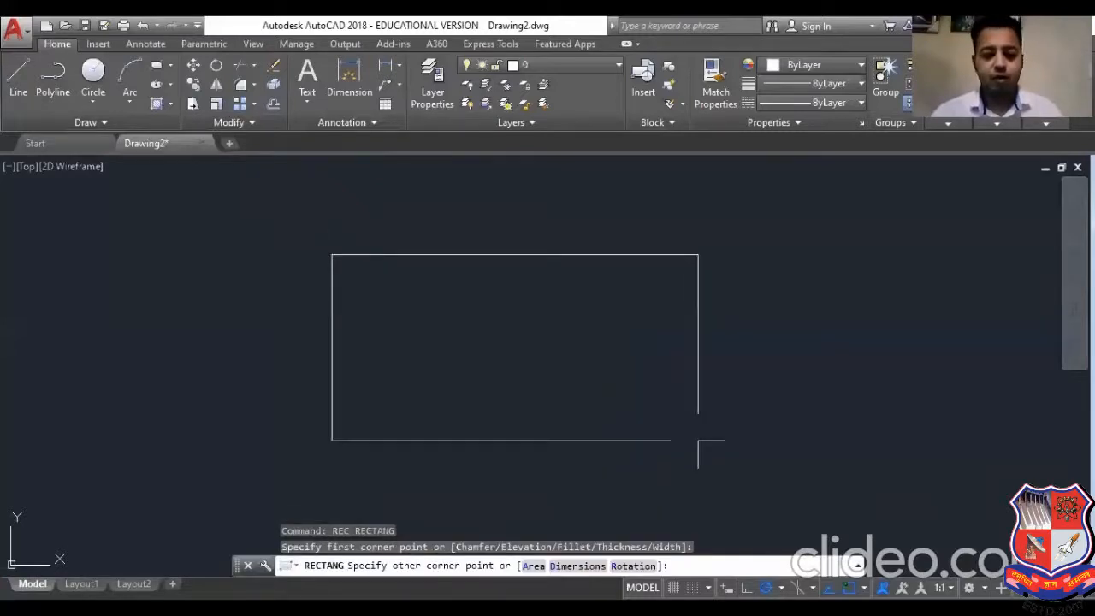
left_click(699, 440)
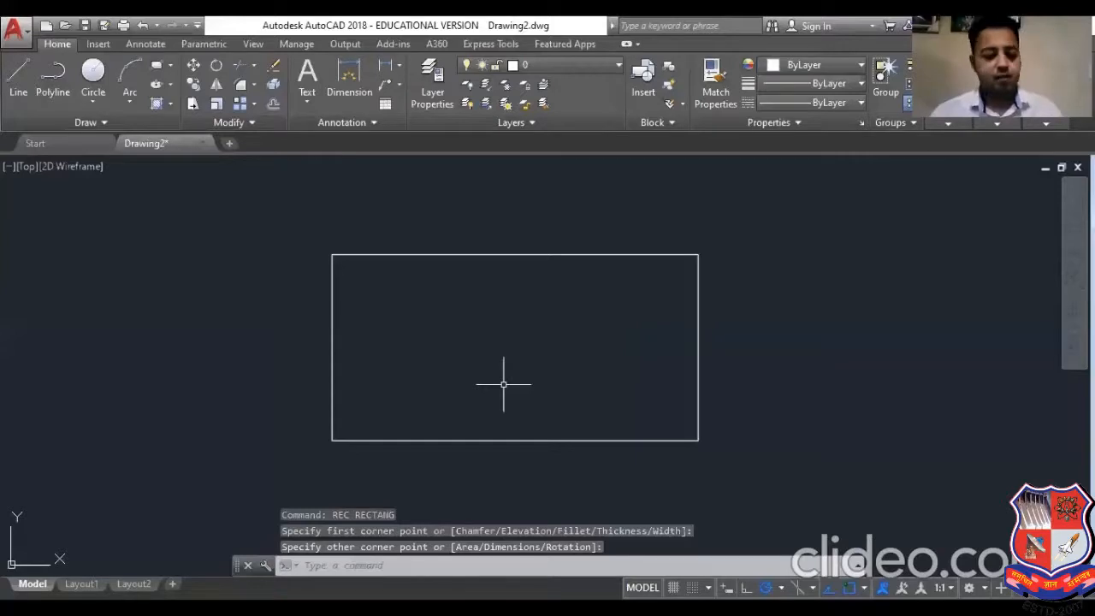
- Draw a circle centred inside the rectangle, with a diameter somewhat smaller than the rectangle's height
type("c")
key("Return")
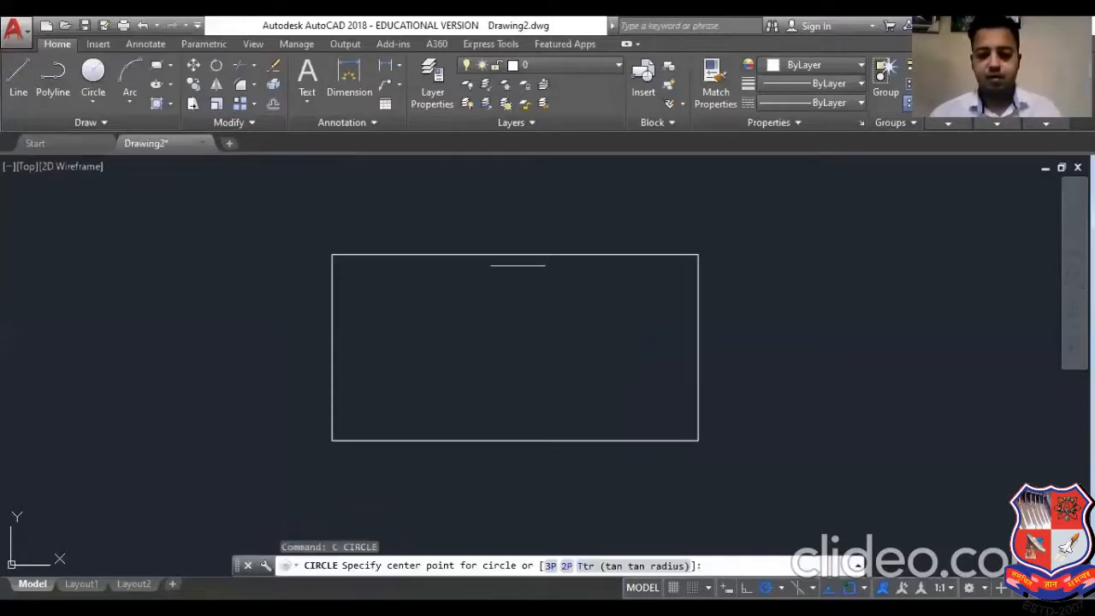
left_click(514, 348)
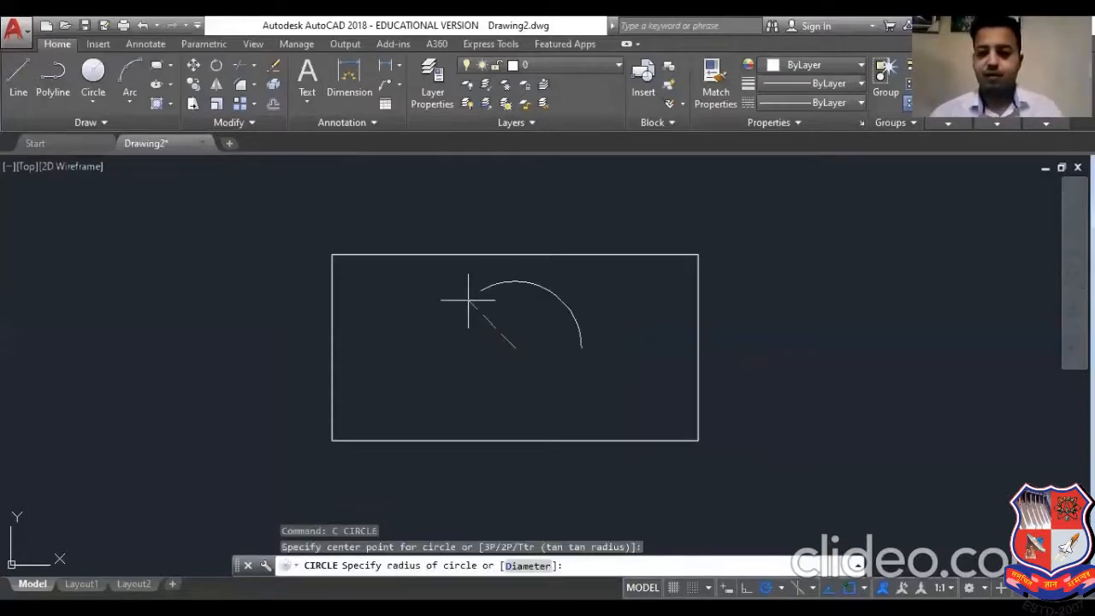
left_click(467, 299)
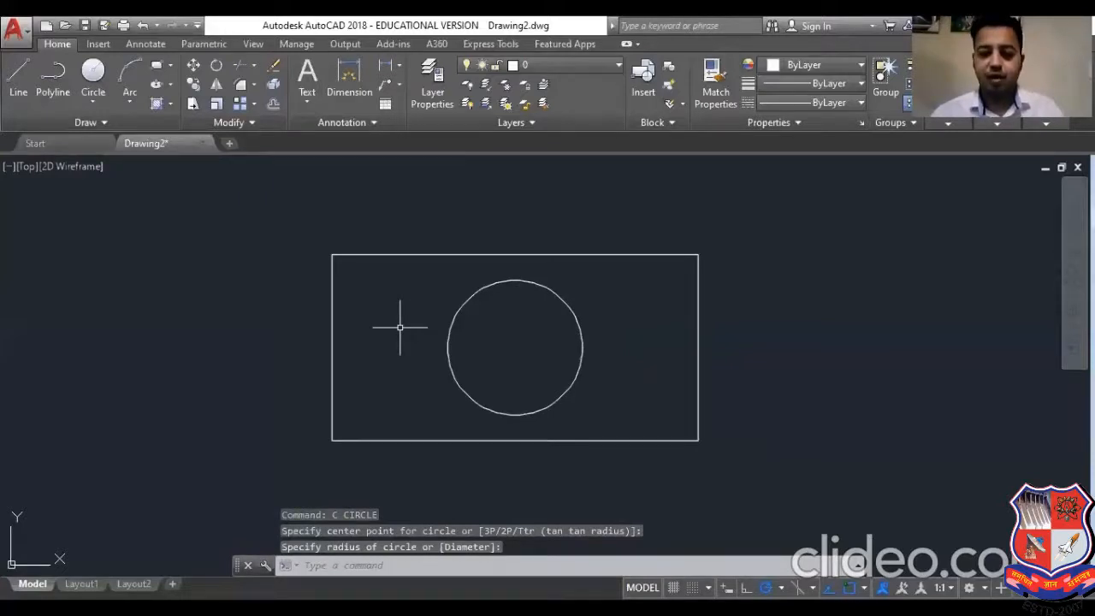
- Start a rectangular array using both the rectangle and the circle as the source objects
scroll(399, 326, "down", 2)
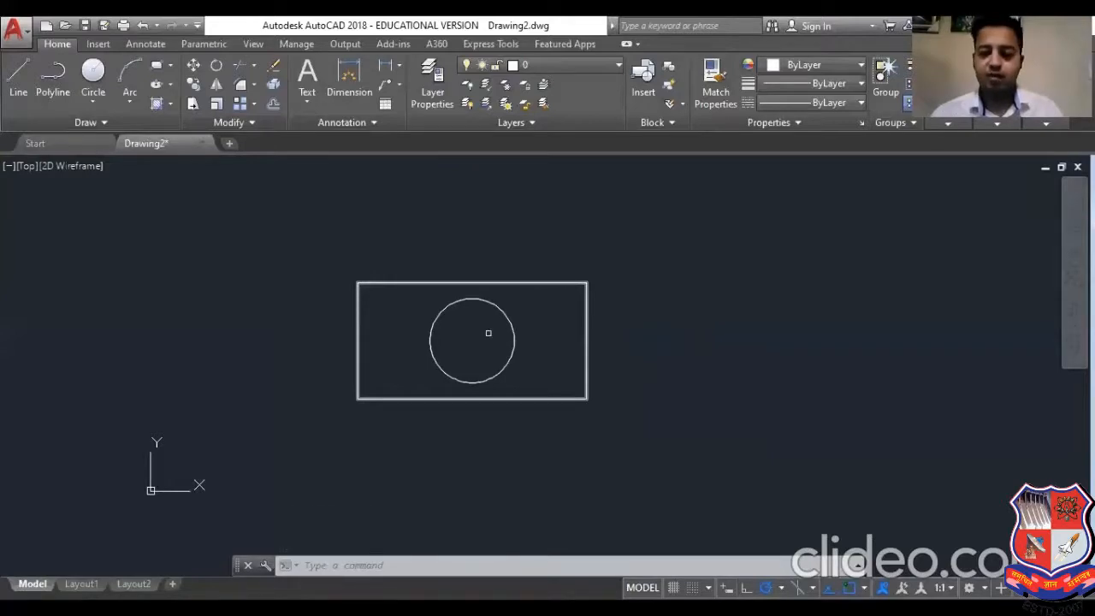
scroll(489, 333, "down", 2)
scroll(530, 338, "down", 2)
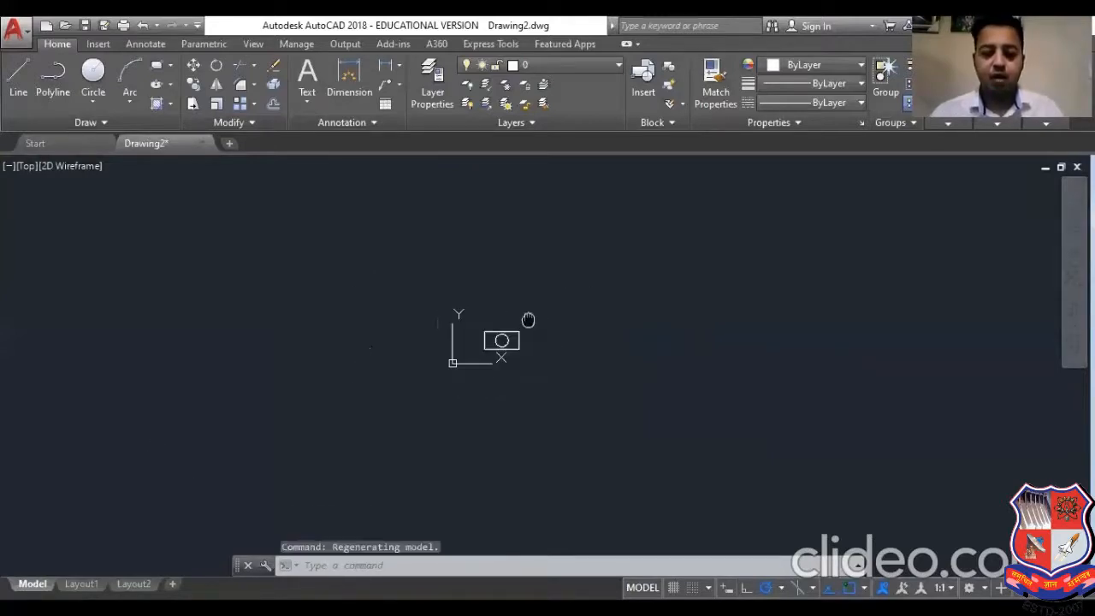
middle_click_drag(528, 320, 438, 358)
scroll(410, 353, "up", 2)
scroll(435, 374, "up", 2)
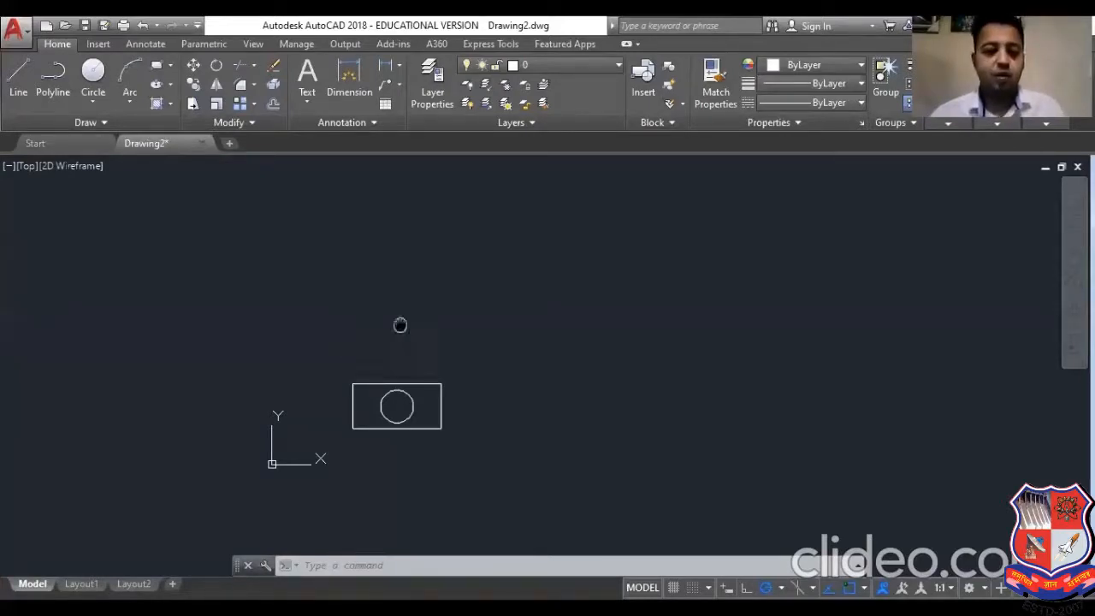
middle_click_drag(400, 325, 336, 349)
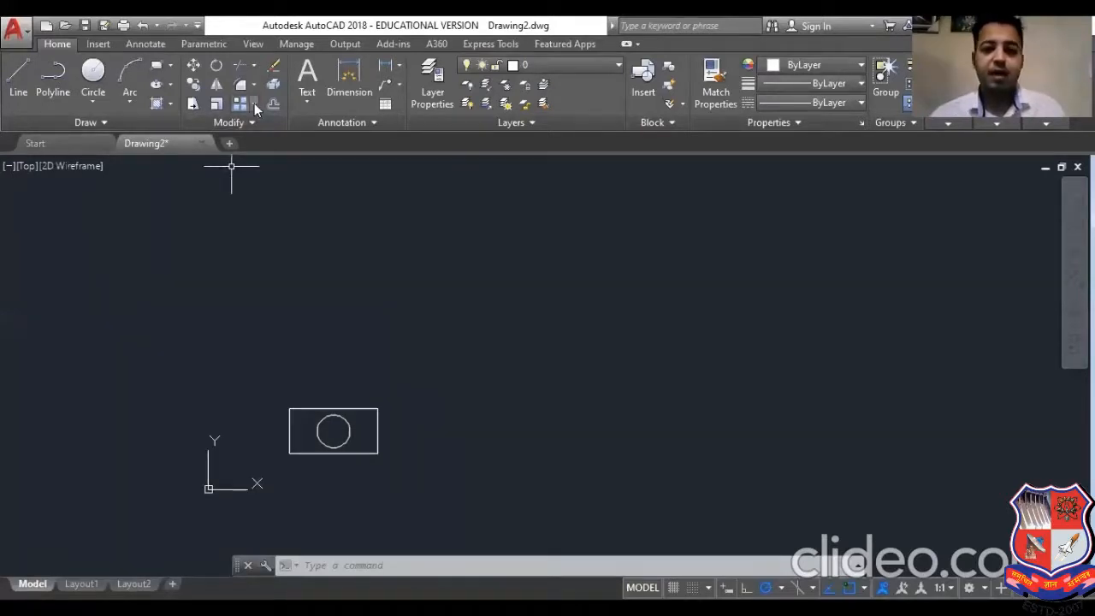
left_click(254, 103)
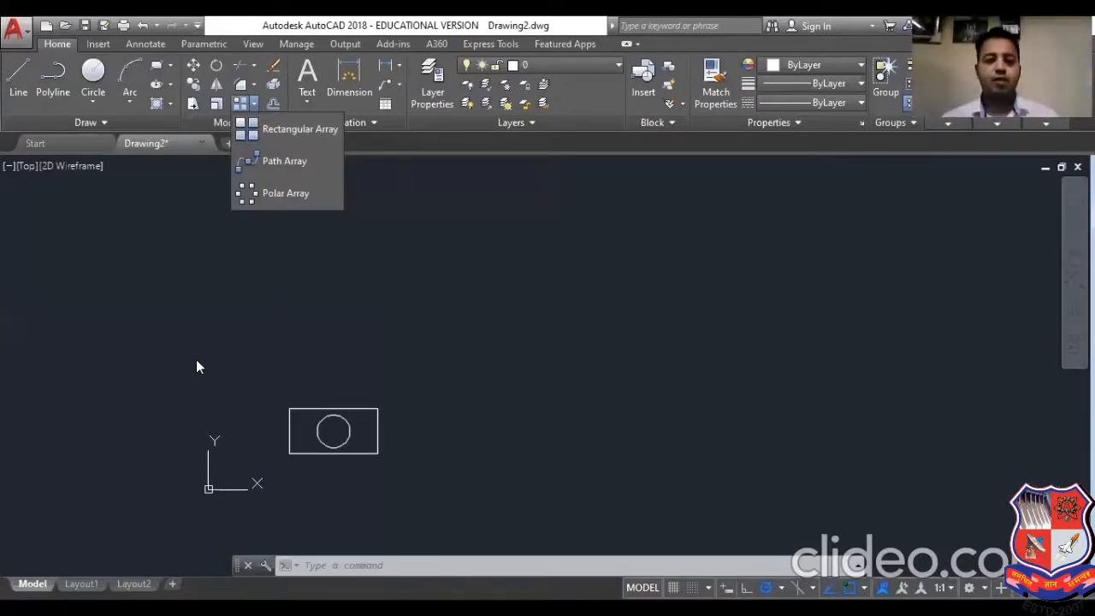
left_click(291, 128)
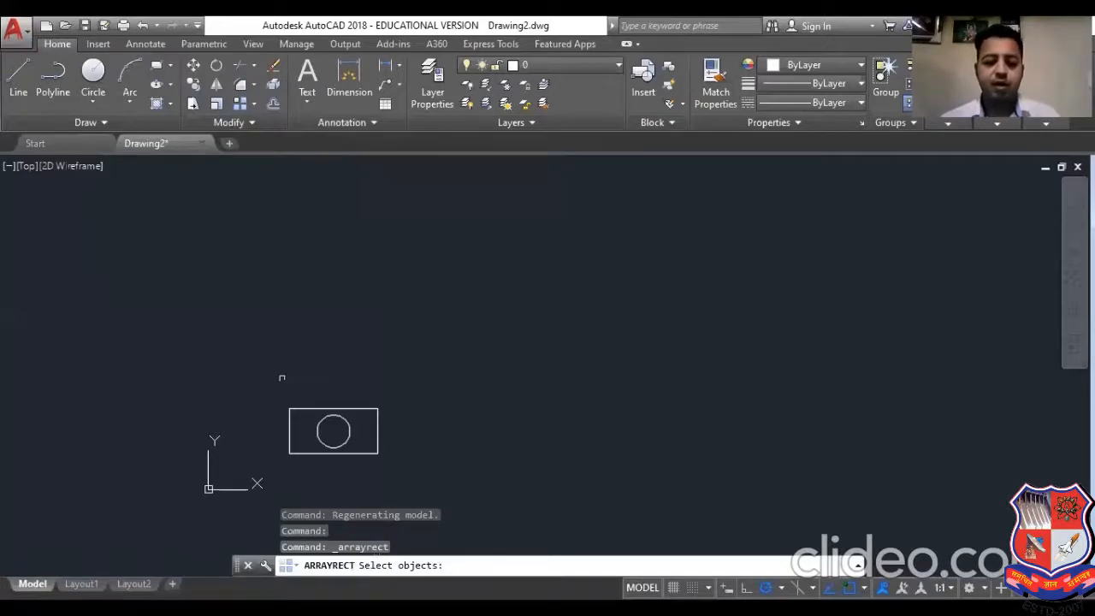
left_click(265, 377)
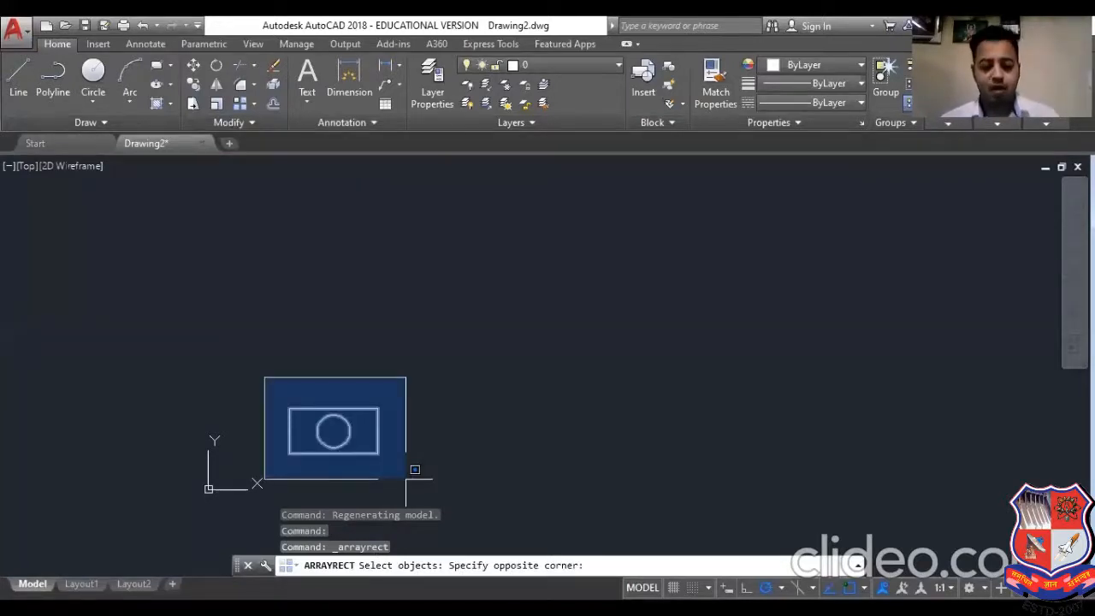
left_click(406, 479)
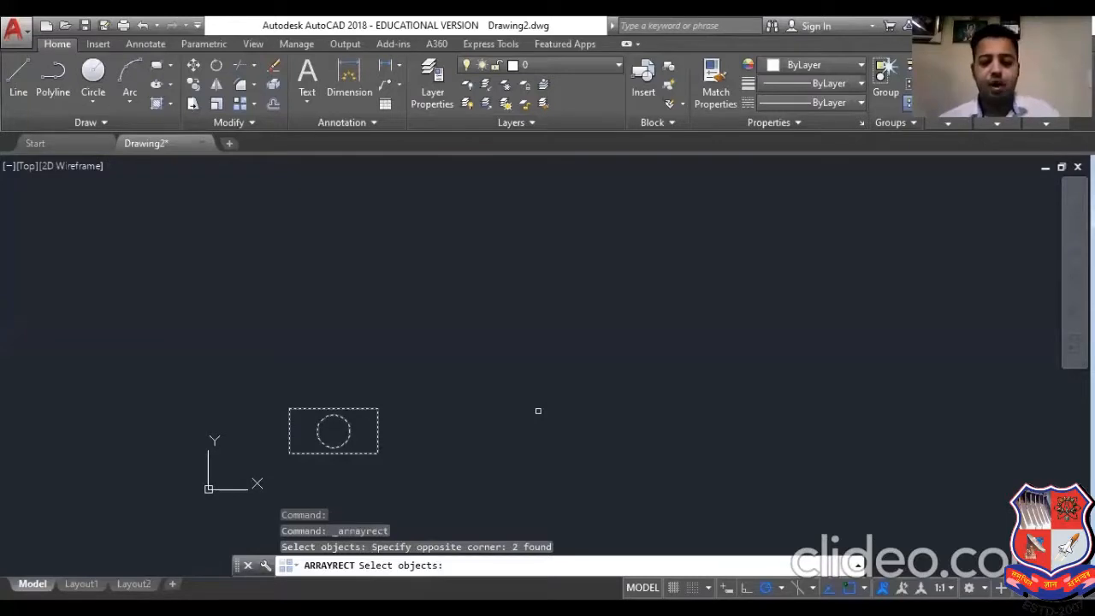
key("Return")
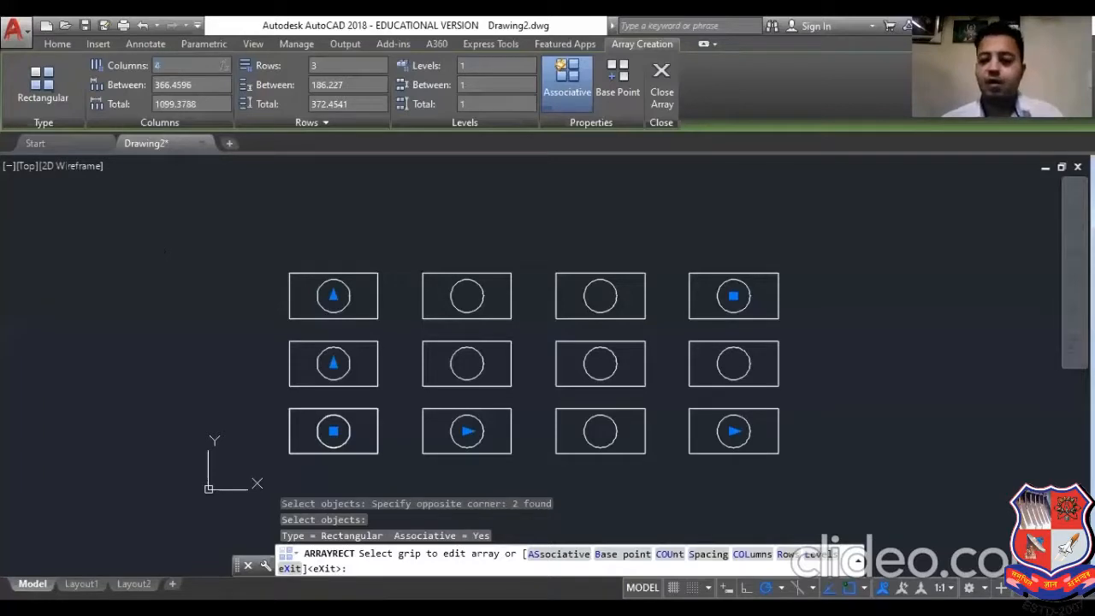
- Set the array to 6 columns with a column spacing of 500
key("Return")
scroll(112, 316, "down", 2)
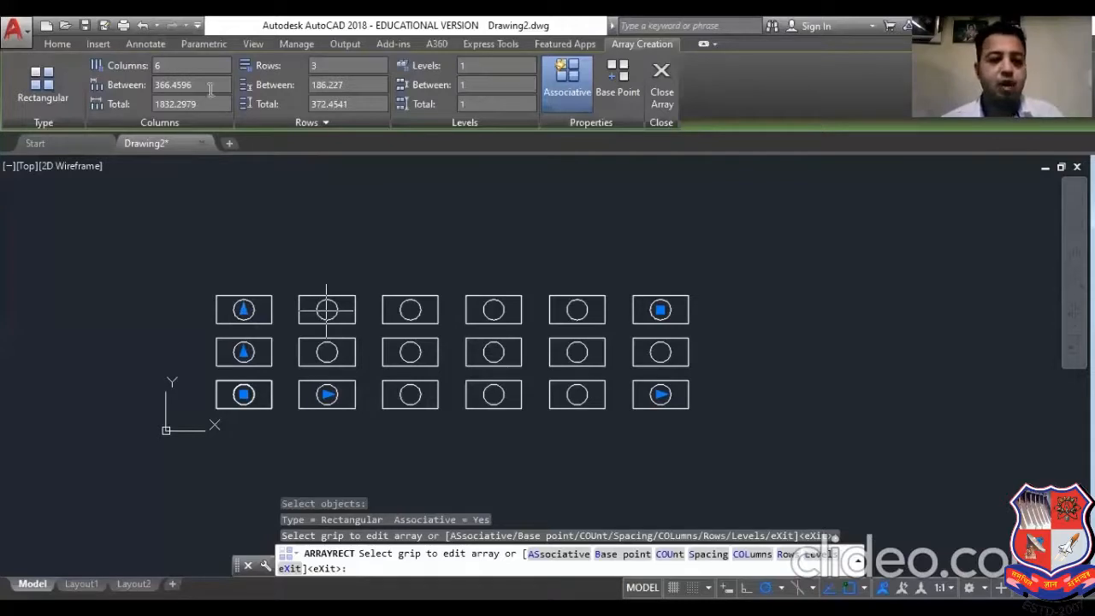
left_click(182, 85)
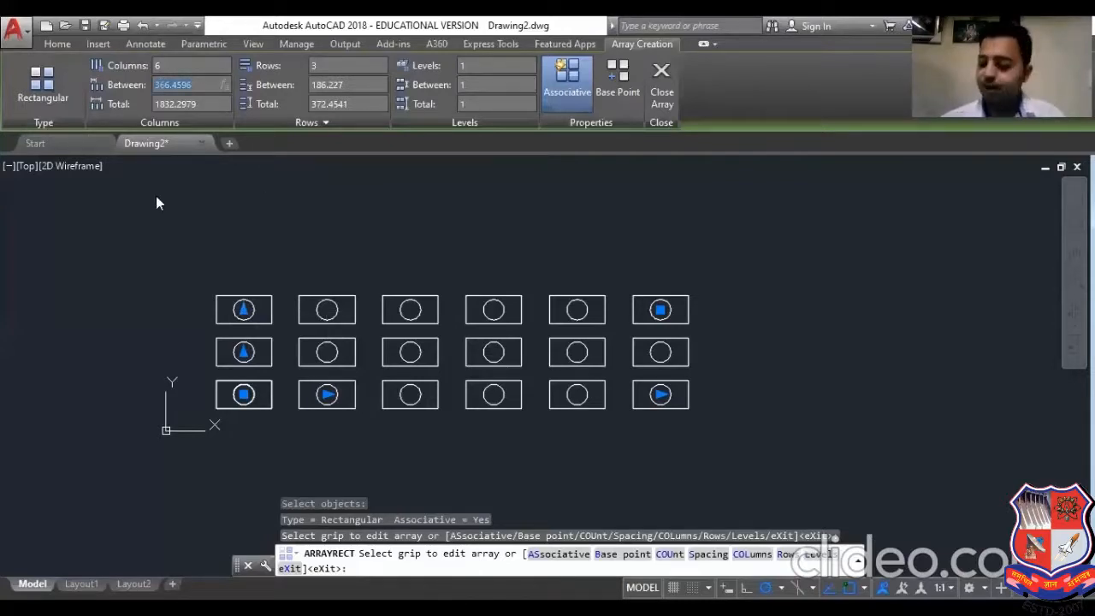
type("5")
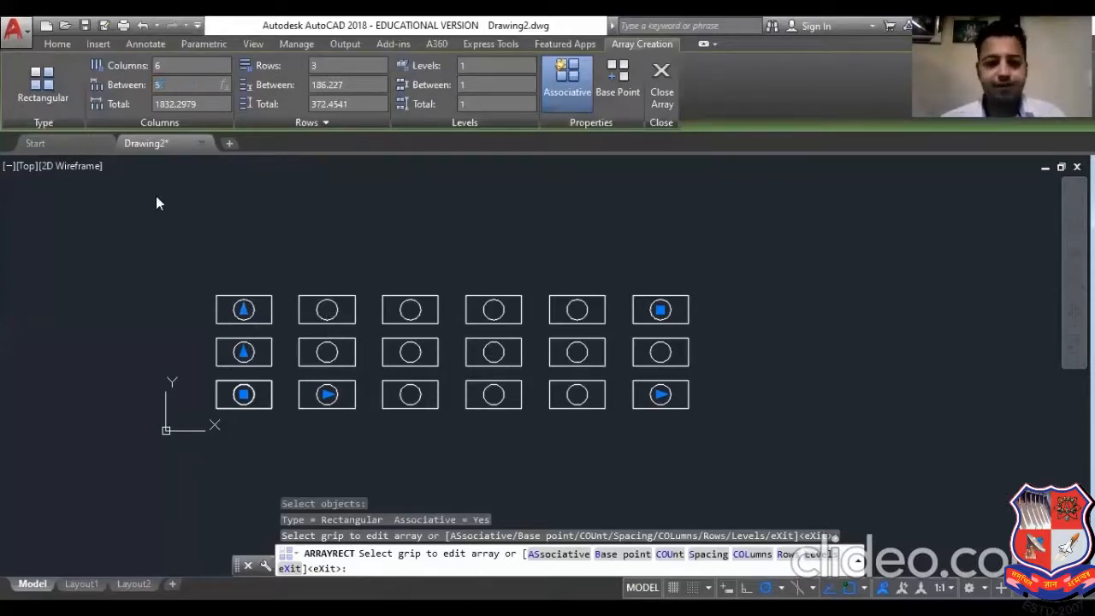
type("00")
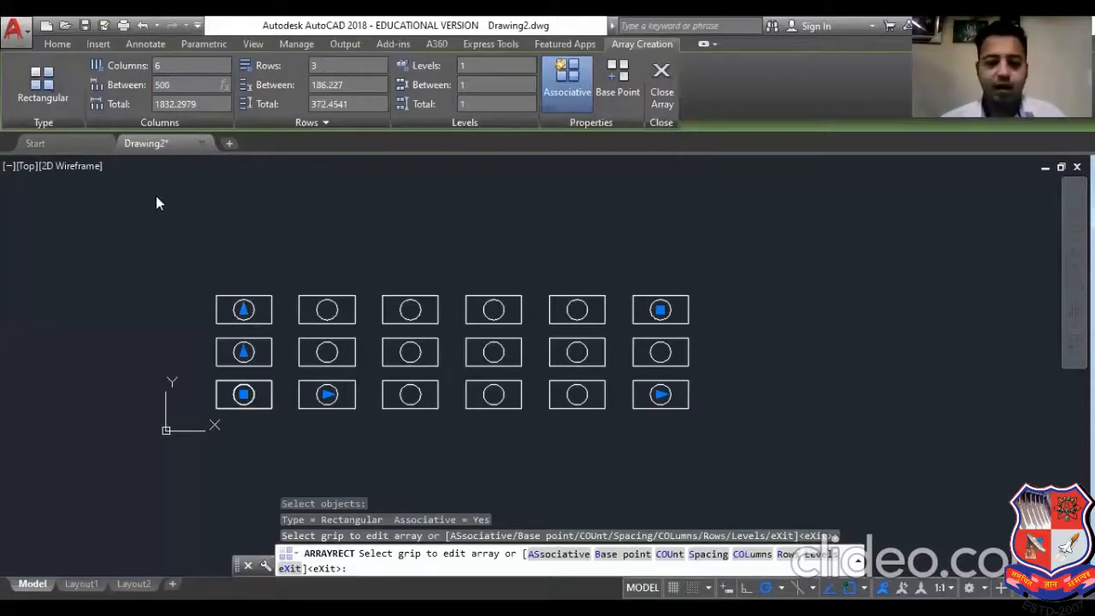
key("Return")
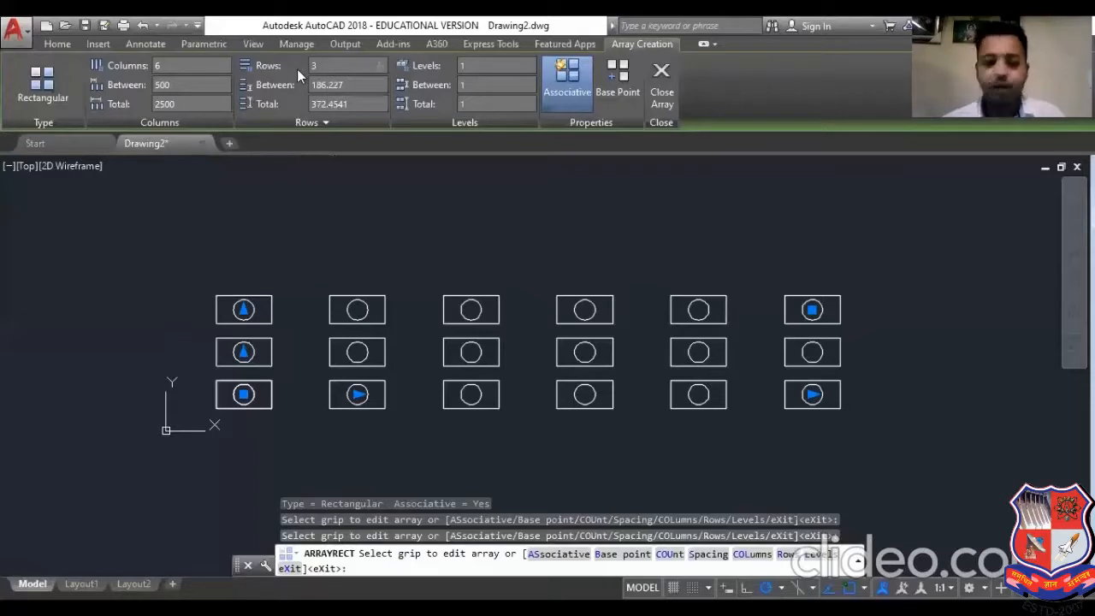
- Set the array to 5 rows with a row spacing of 300, keeping it associative
type("5")
key("Return")
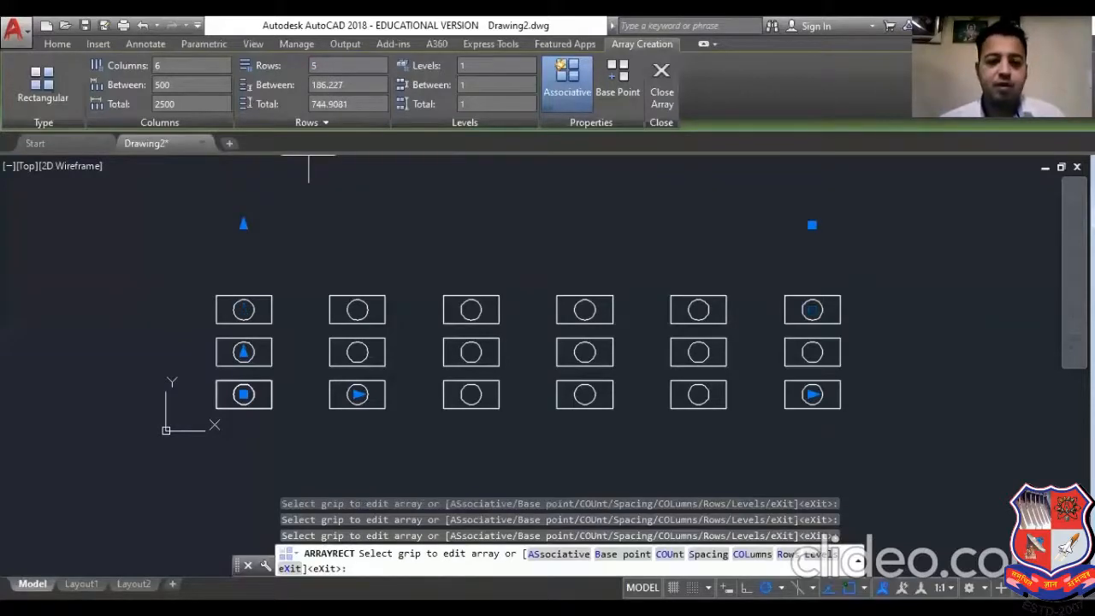
scroll(195, 320, "down", 2)
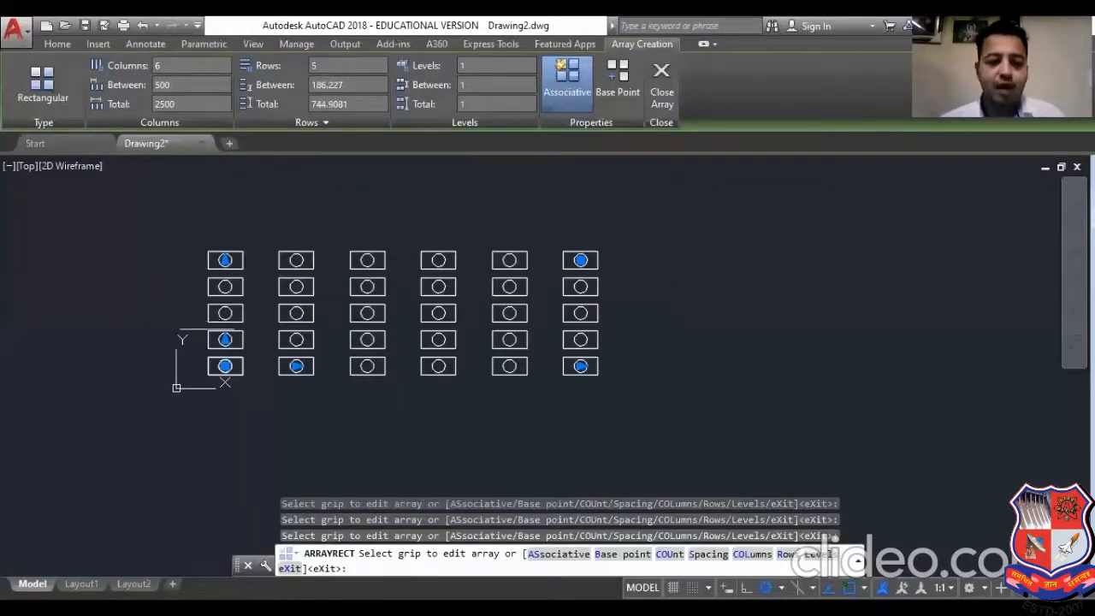
scroll(207, 329, "up", 2)
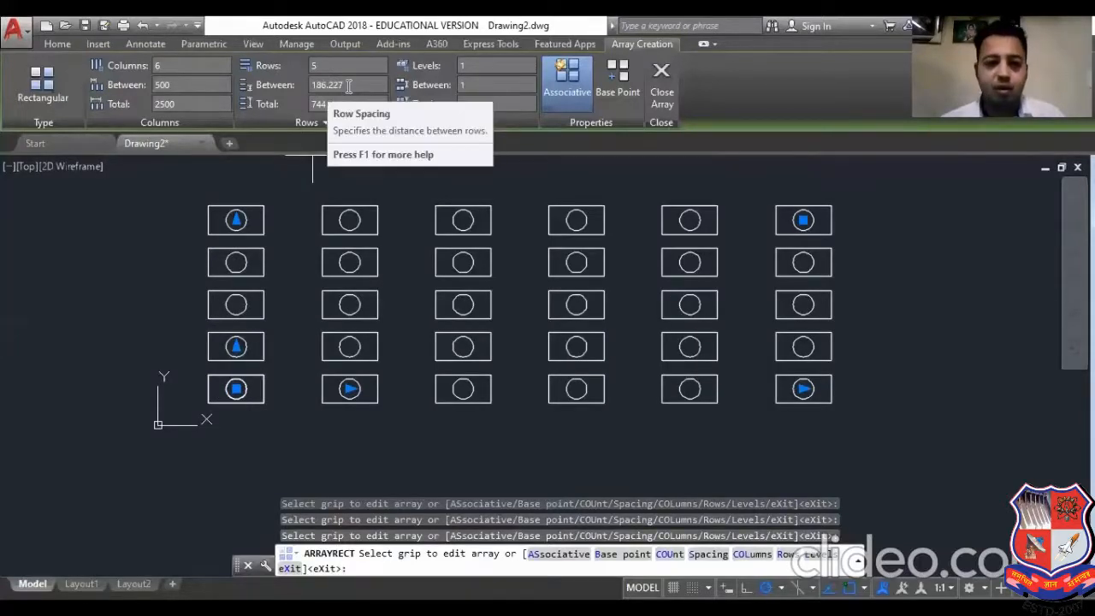
double_click(312, 89)
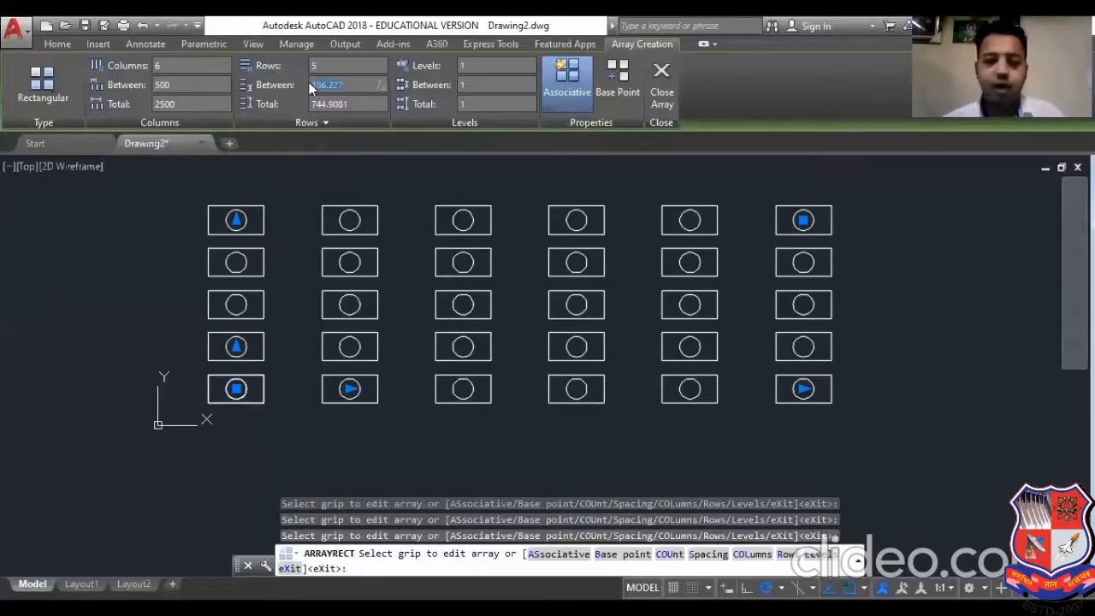
type("300")
key("Return")
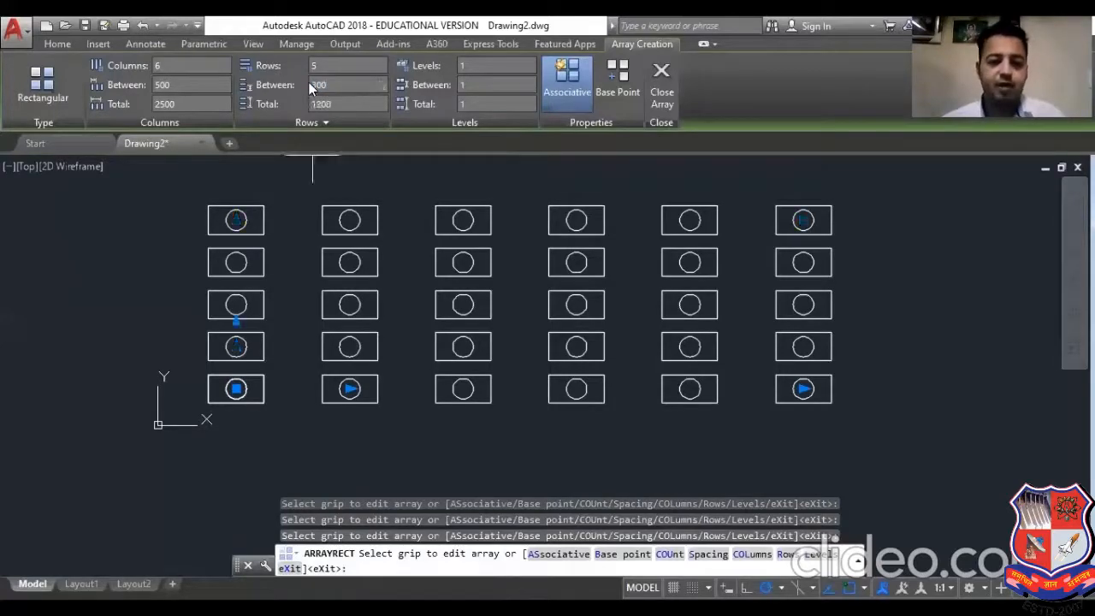
scroll(287, 340, "down", 2)
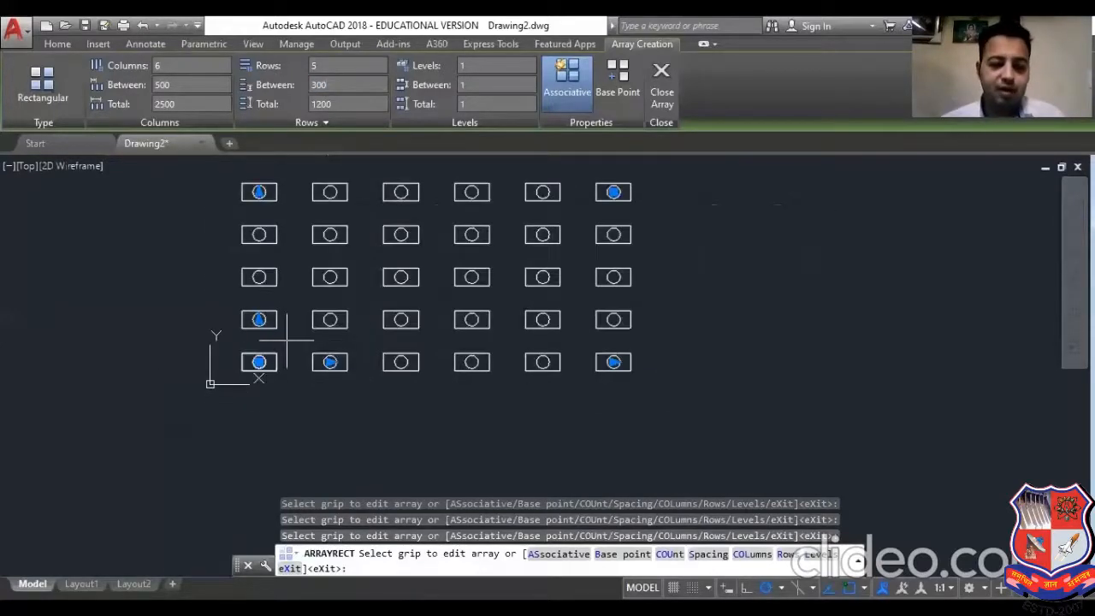
scroll(259, 362, "up", 4)
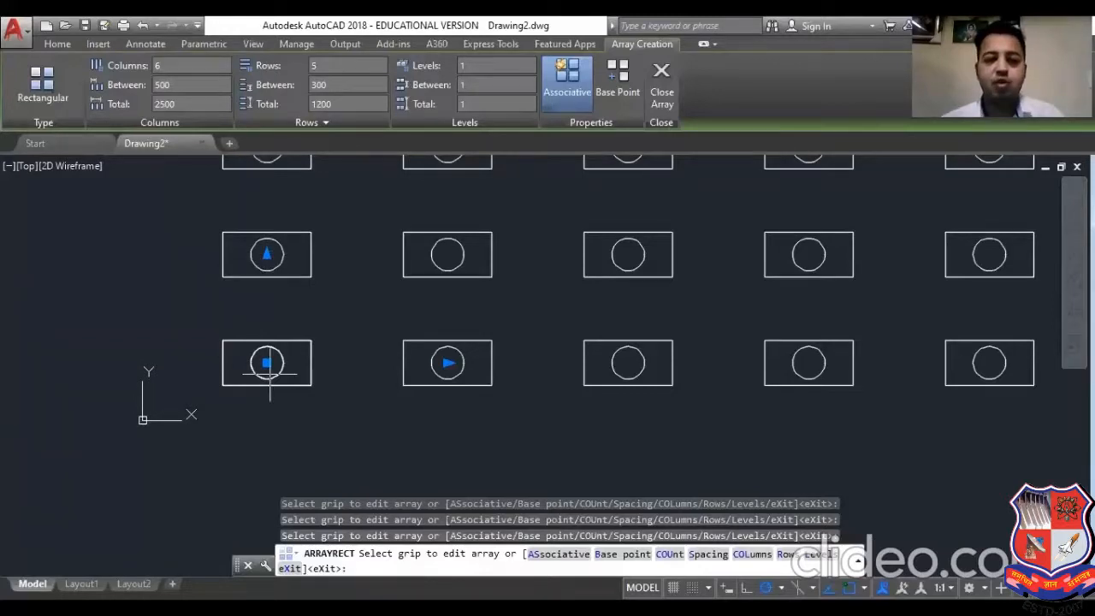
scroll(274, 382, "down", 4)
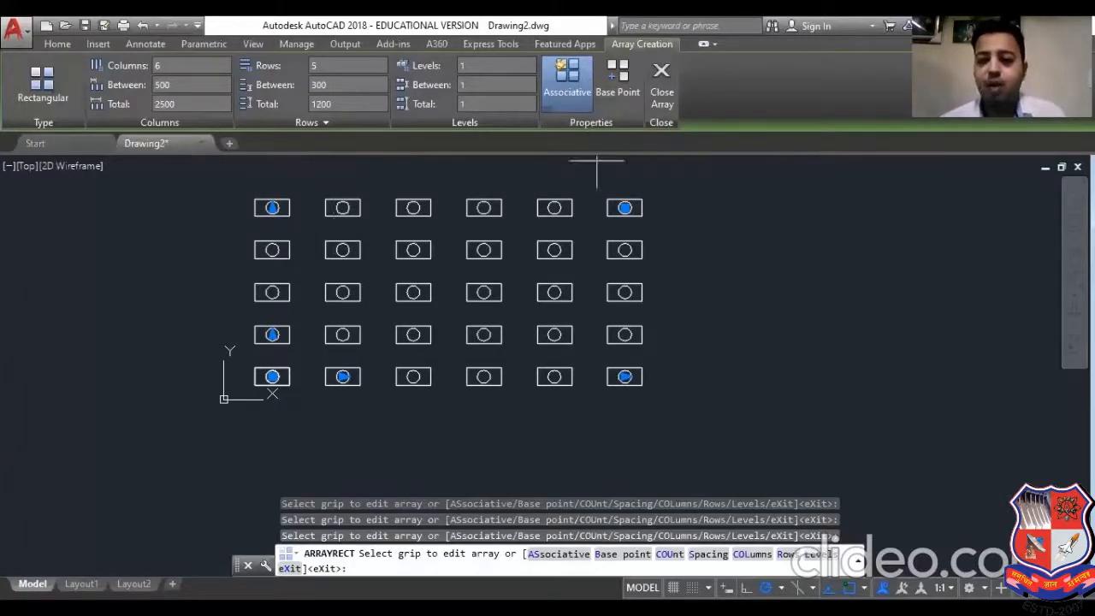
left_click(575, 87)
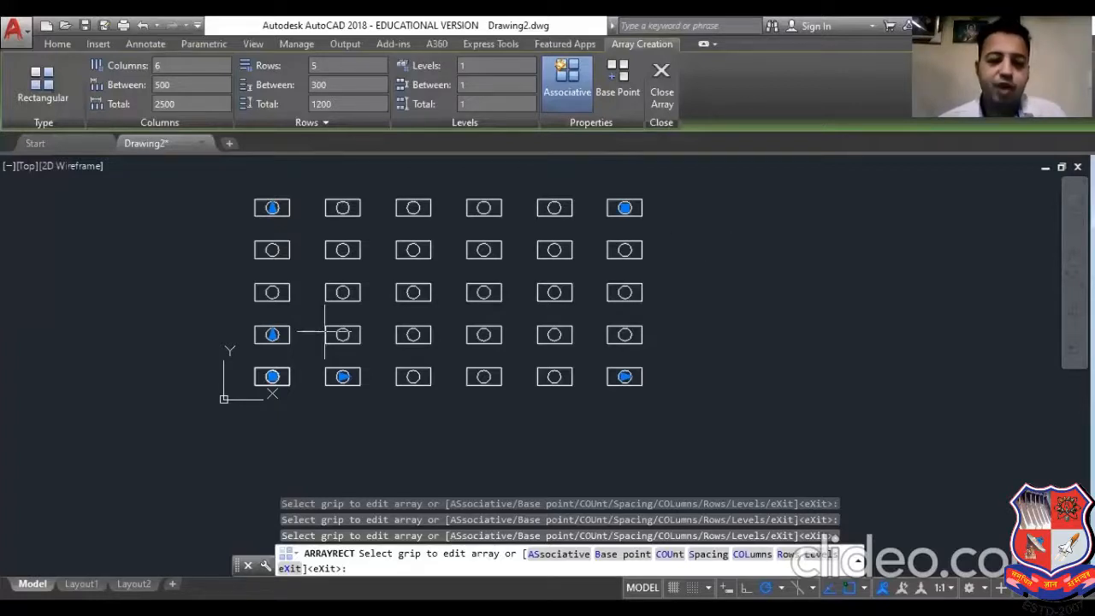
scroll(270, 387, "up", 5)
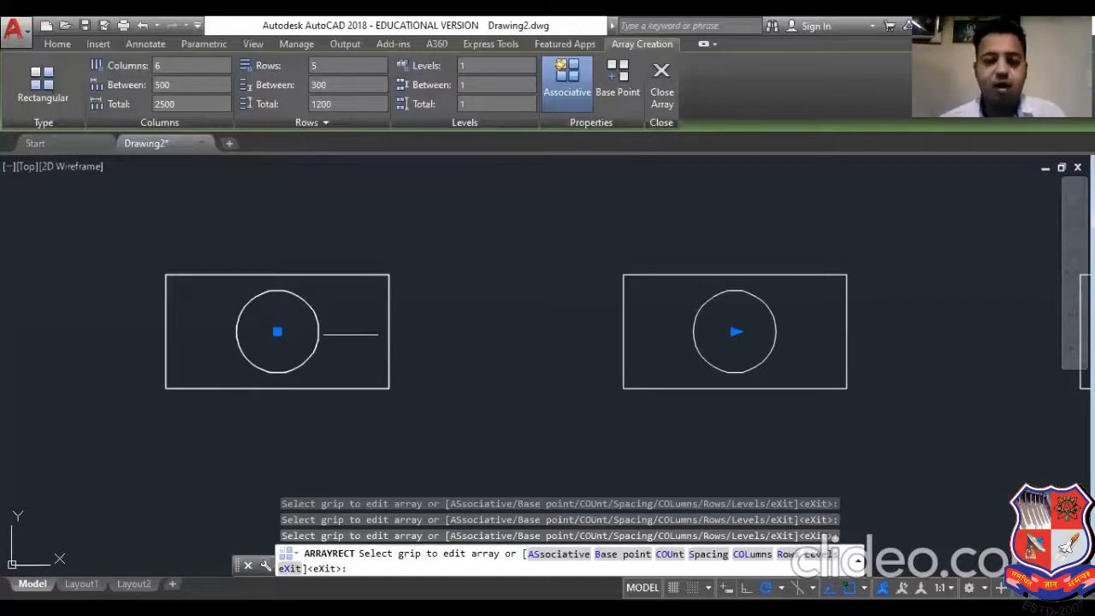
scroll(200, 360, "down", 6)
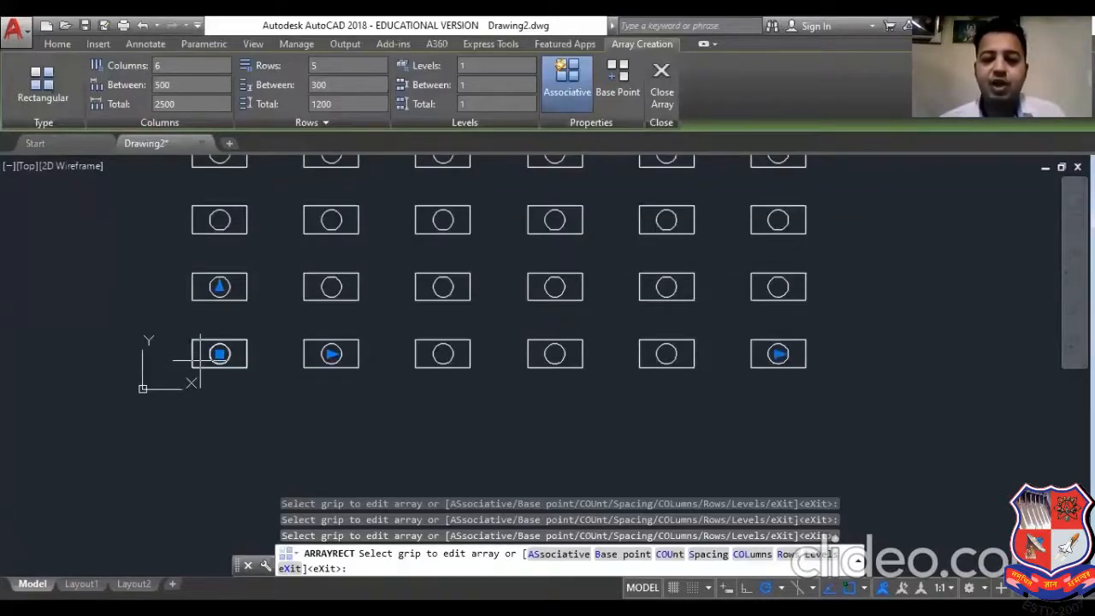
scroll(200, 361, "down", 2)
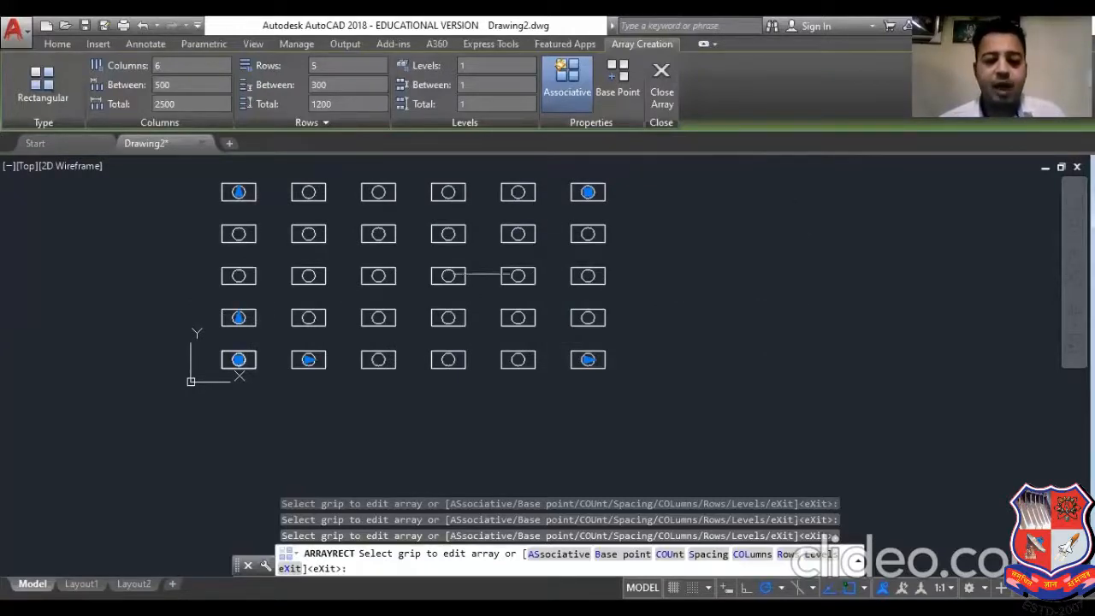
scroll(244, 350, "up", 4)
scroll(252, 374, "down", 4)
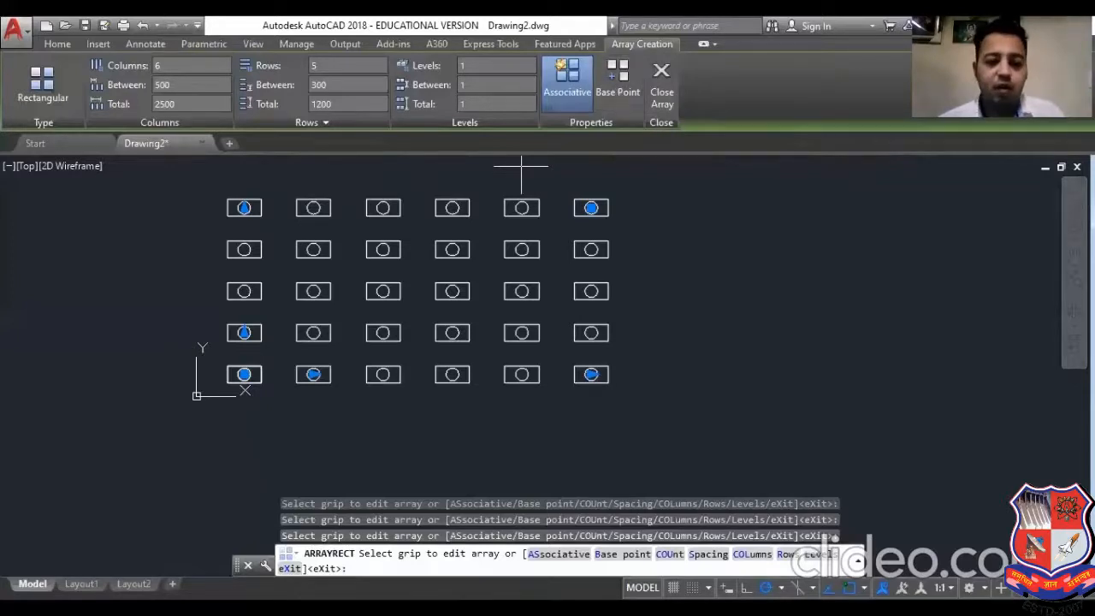
- Move the array's base point to the lower-left corner of the source rectangle
scroll(226, 354, "up", 5)
scroll(286, 327, "down", 1)
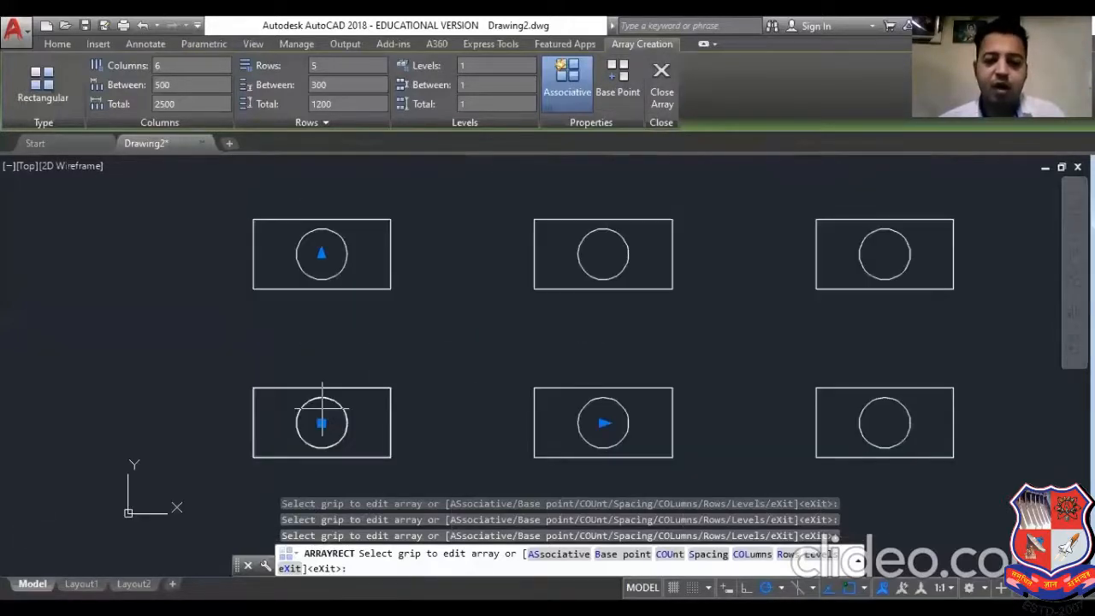
left_click(617, 83)
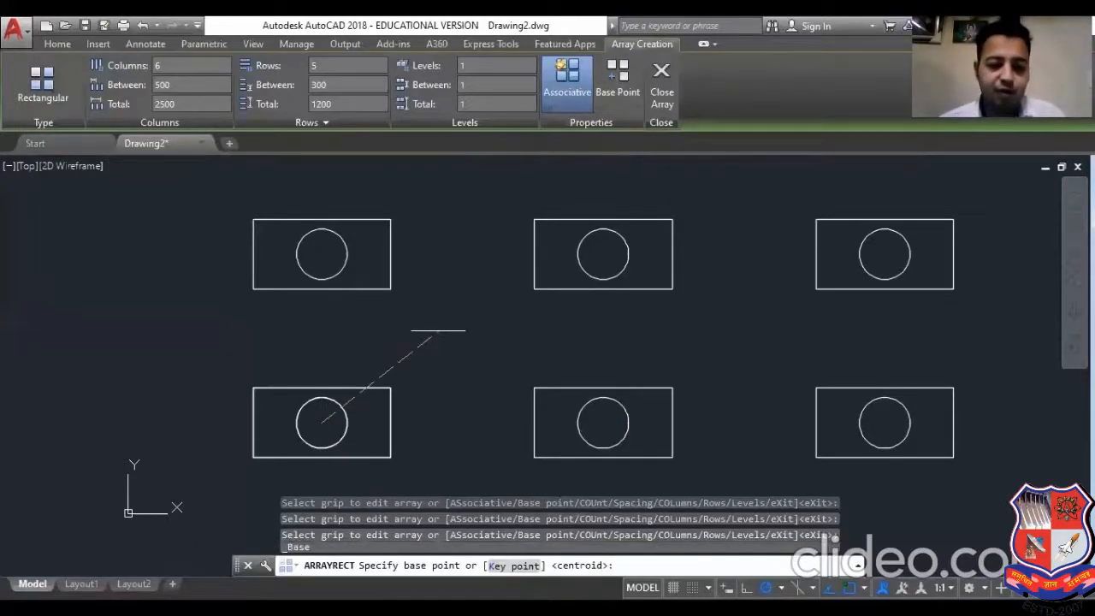
left_click(253, 458)
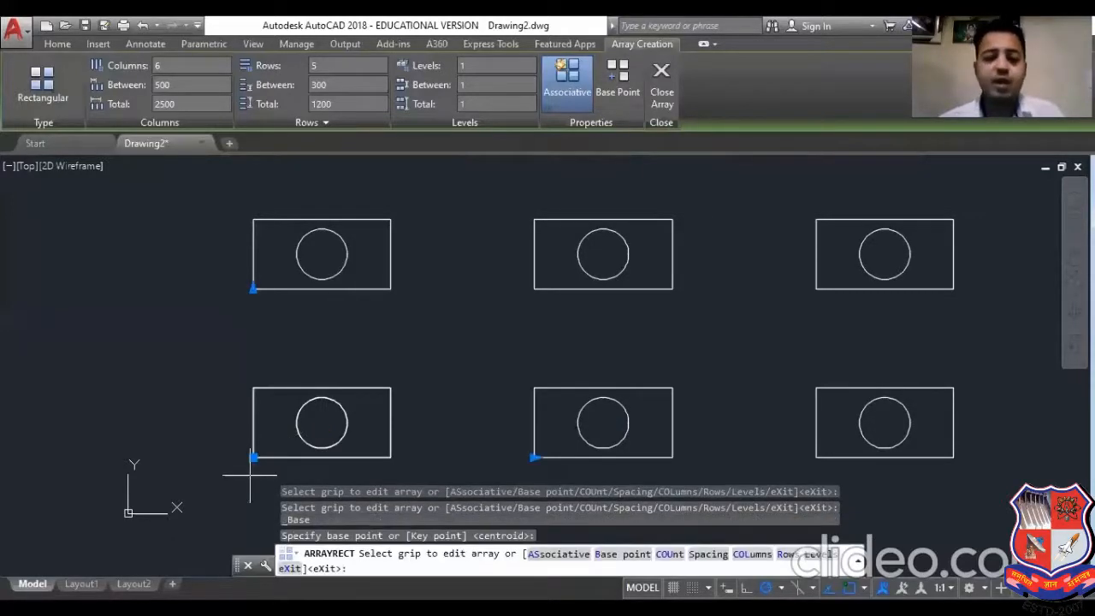
- Set the array's base point to the centre of the source circle and finish the array
scroll(250, 475, "down", 4)
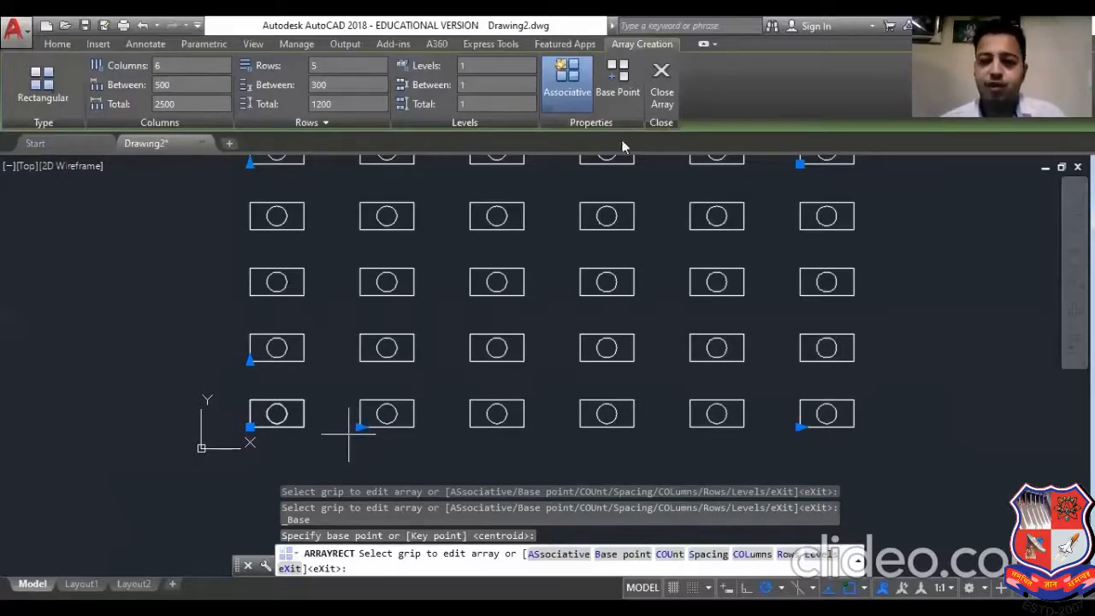
left_click(617, 78)
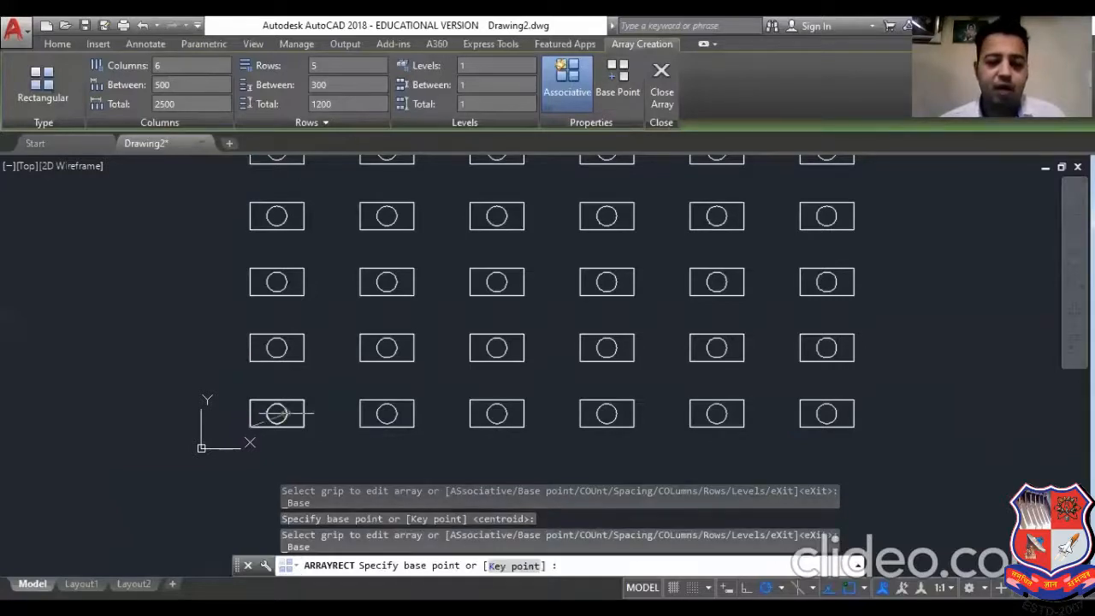
left_click(277, 413)
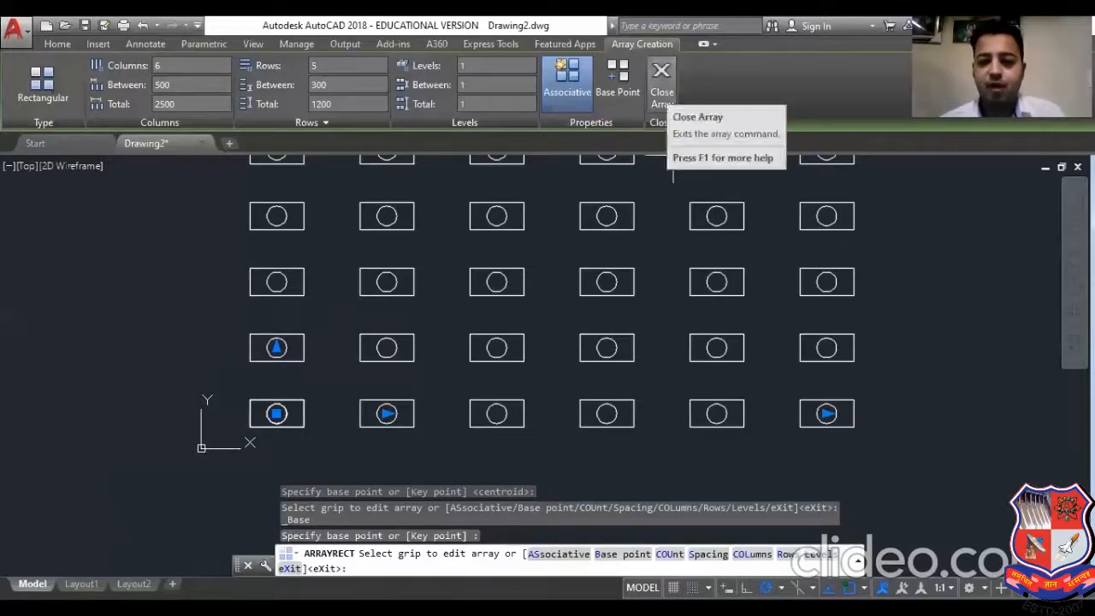
scroll(400, 335, "down", 2)
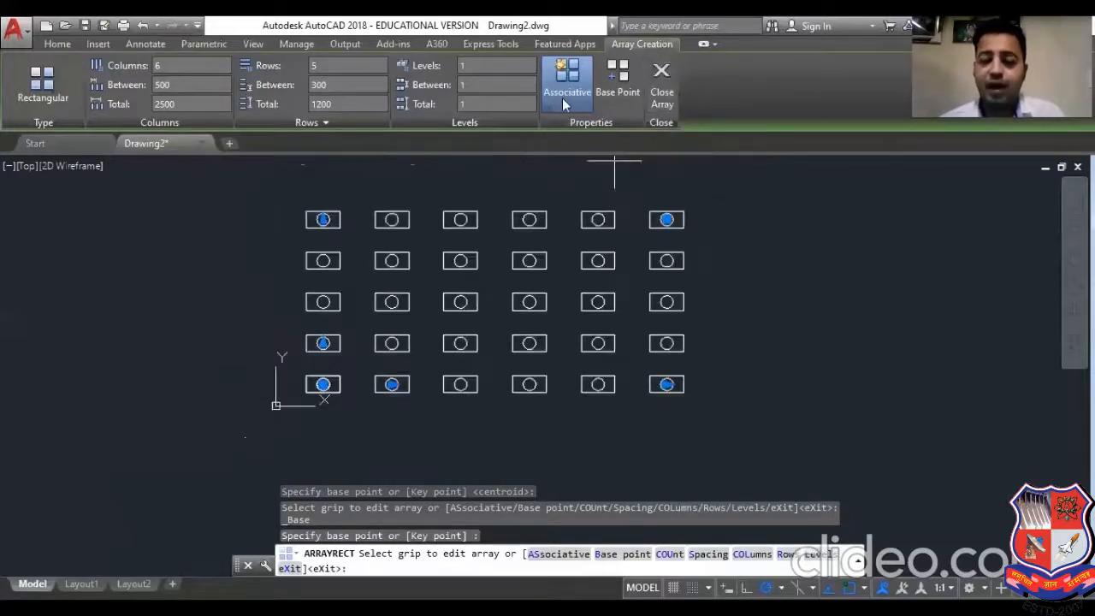
left_click(664, 98)
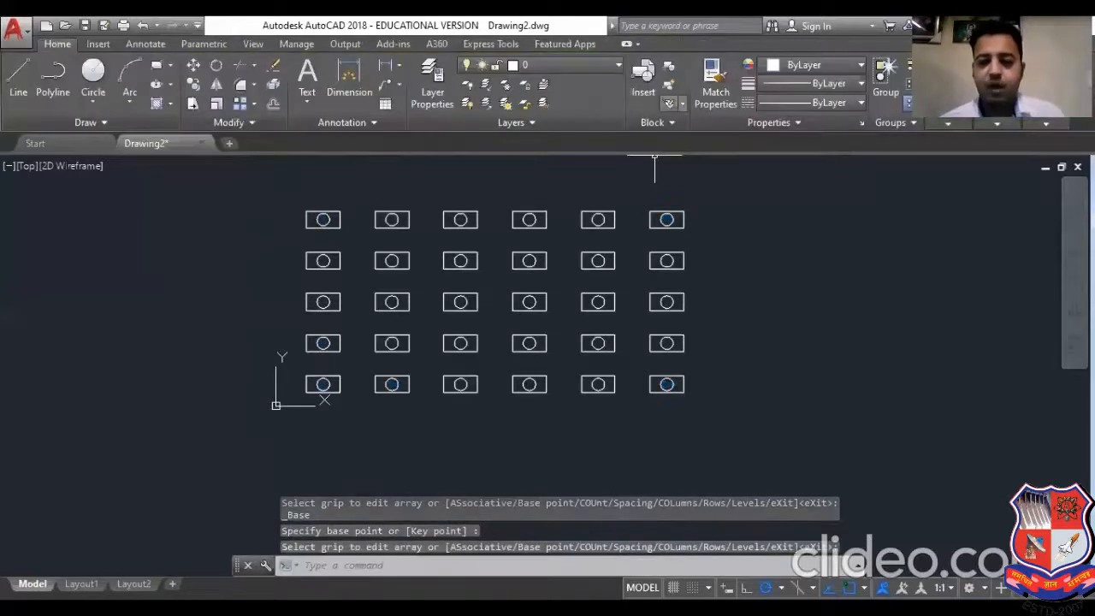
- Change the finished rectangular array to 4 columns and 4 rows, then deselect it
left_click(310, 387)
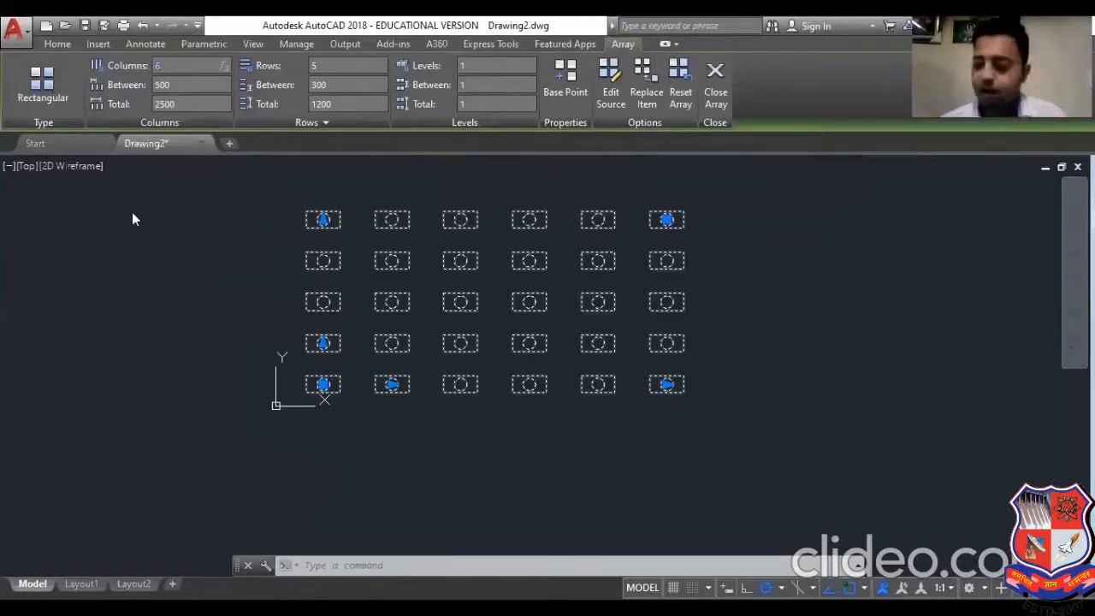
type("4")
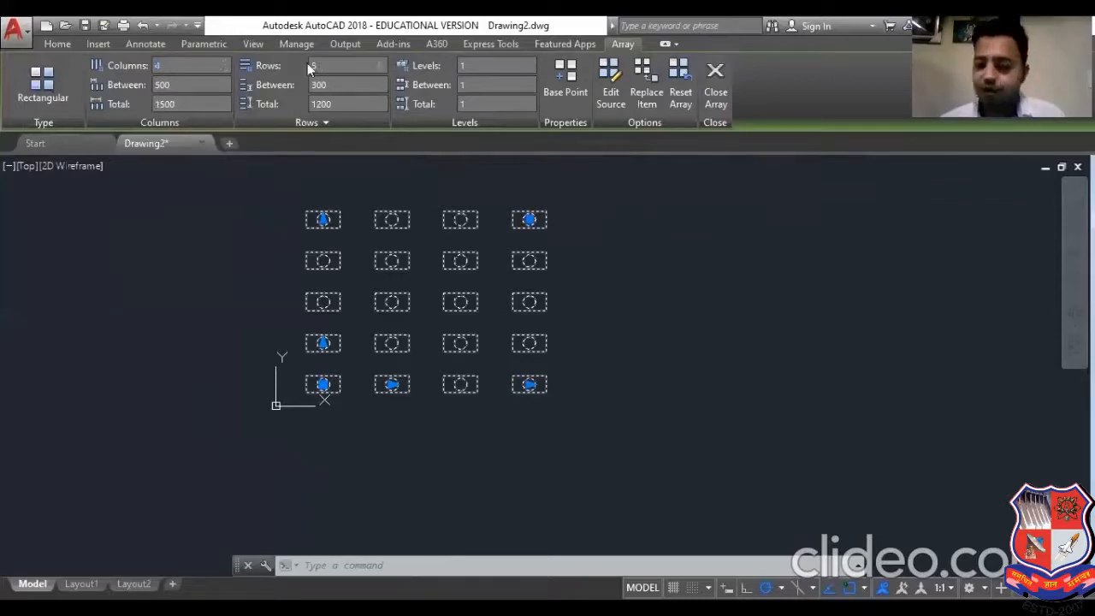
type("4")
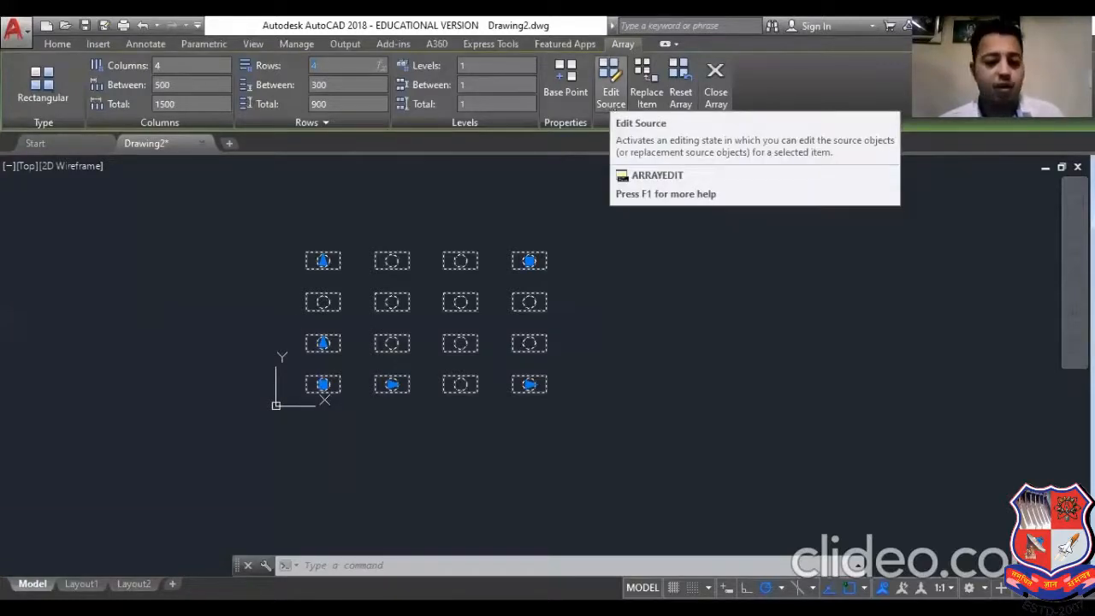
left_click(265, 307)
key("Escape")
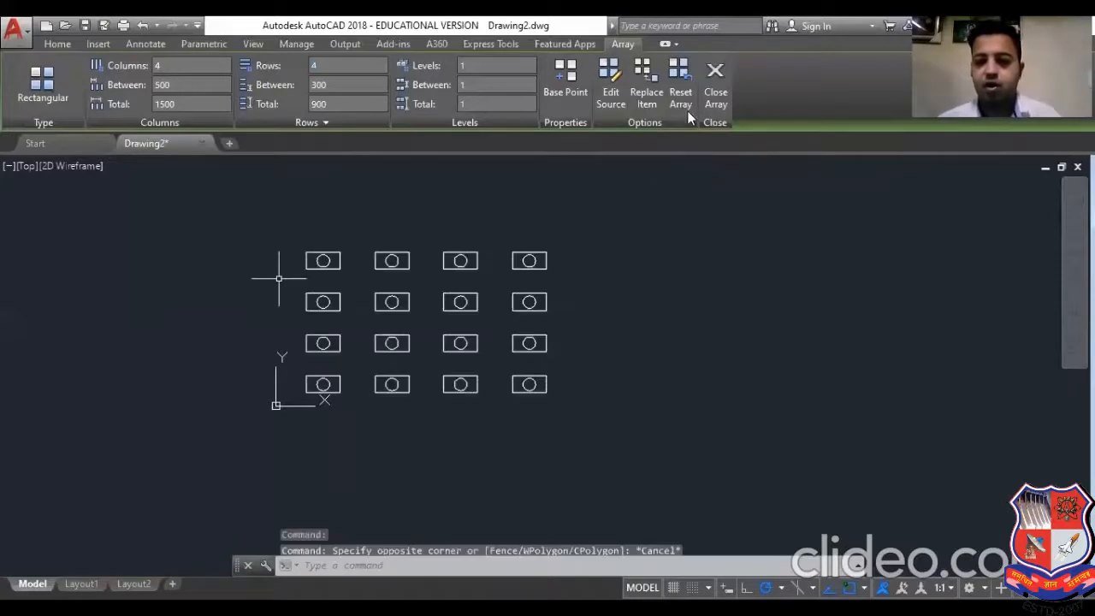
key("Escape")
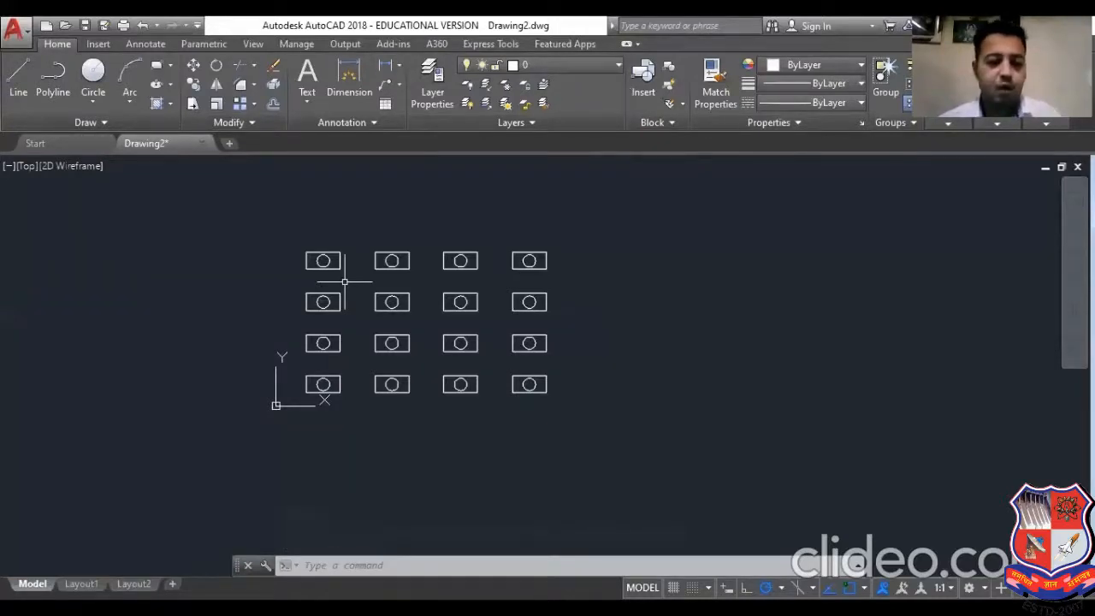
type("rec")
key("Return")
key("Escape")
- Draw a separate circle with a radius of about 98 in the empty space left of the array
scroll(190, 420, "up", 2)
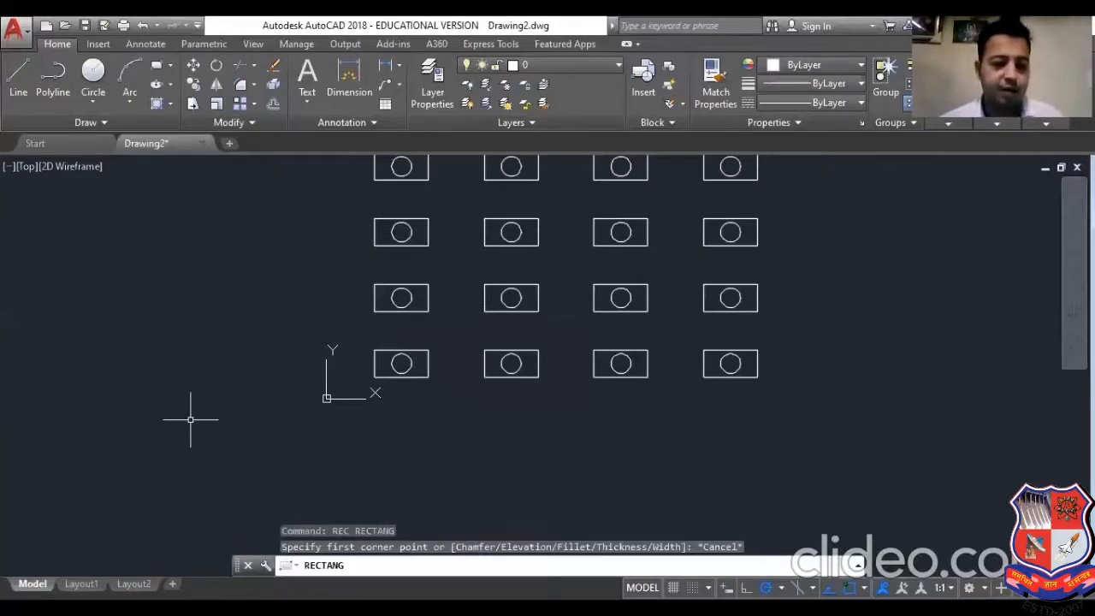
type("c")
key("Return")
left_click(151, 358)
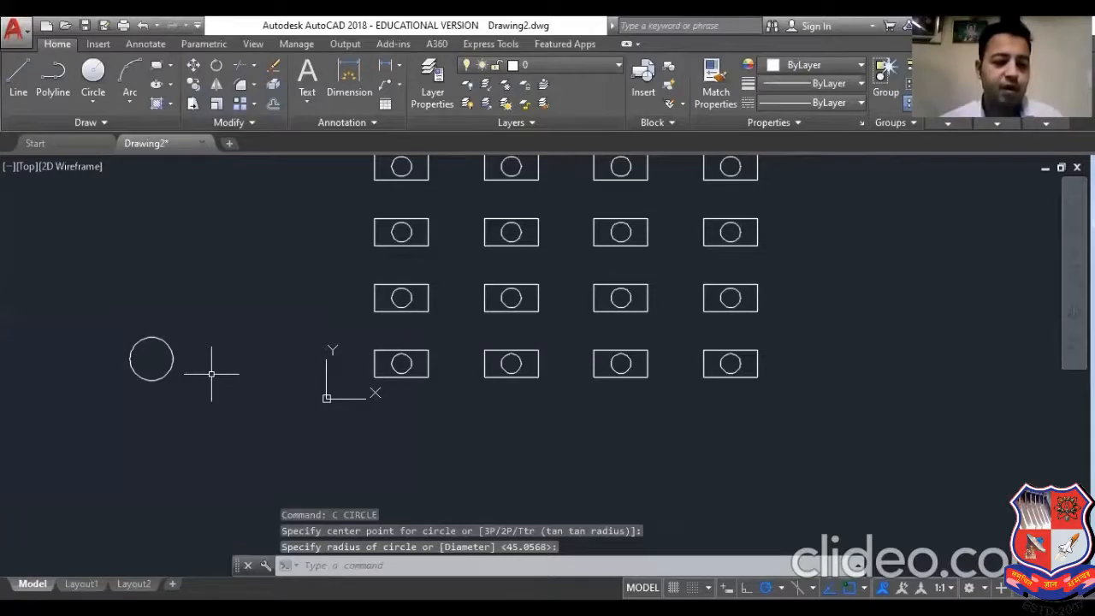
- Draw a smaller circle with a radius of about 51, centred on the top quadrant of the separate circle
type("c")
key("Return")
left_click(151, 359)
scroll(147, 332, "up", 2)
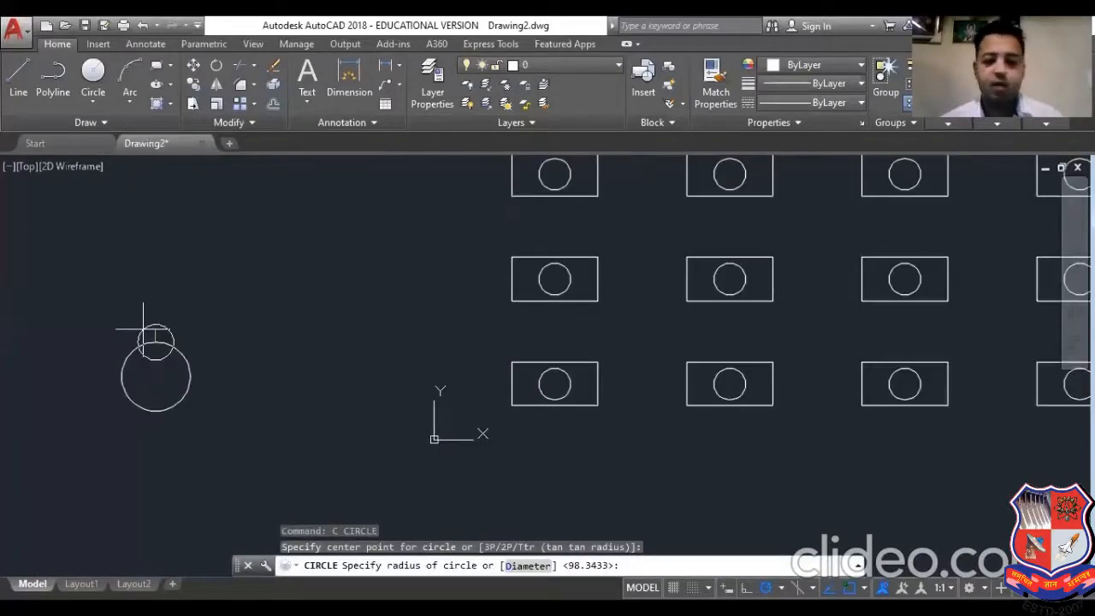
left_click(143, 329)
scroll(214, 341, "down", 2)
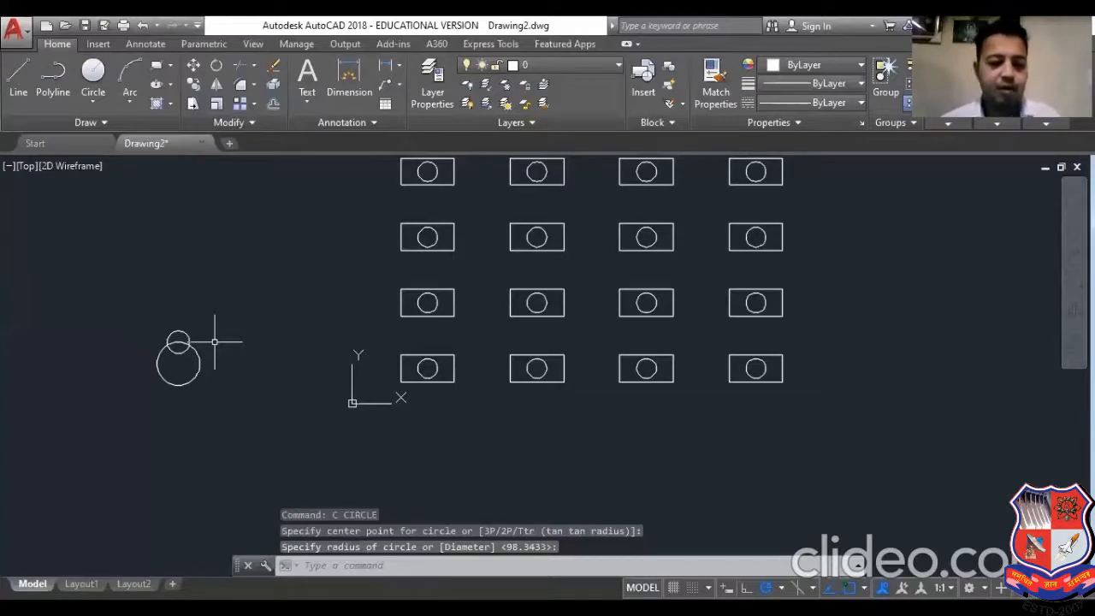
type("t")
key("Return")
type("T")
key("Return")
scroll(81, 308, "up", 2)
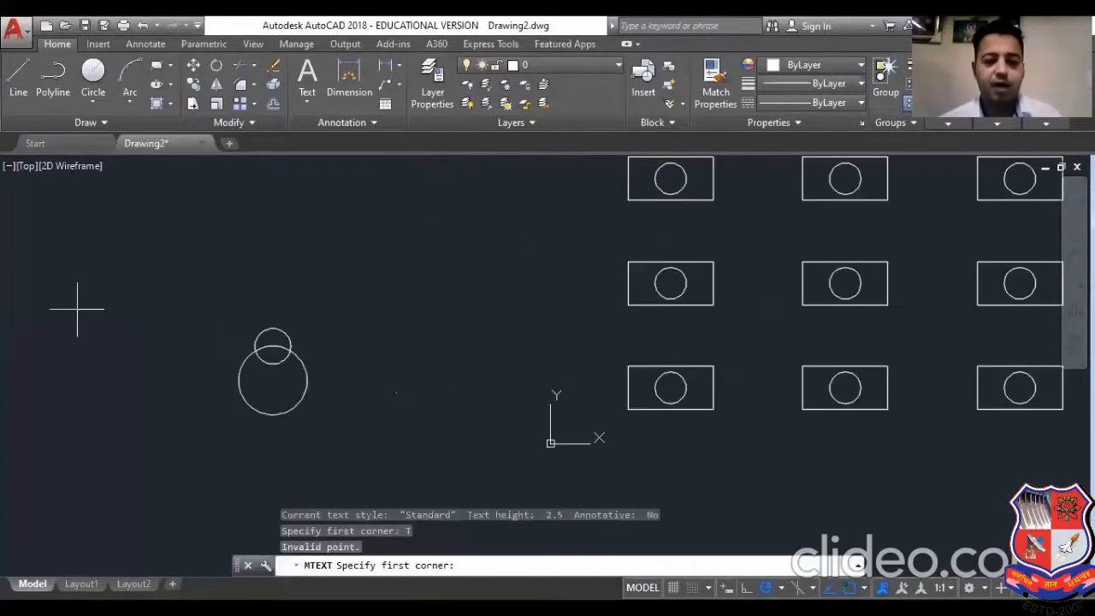
scroll(285, 351, "up", 2)
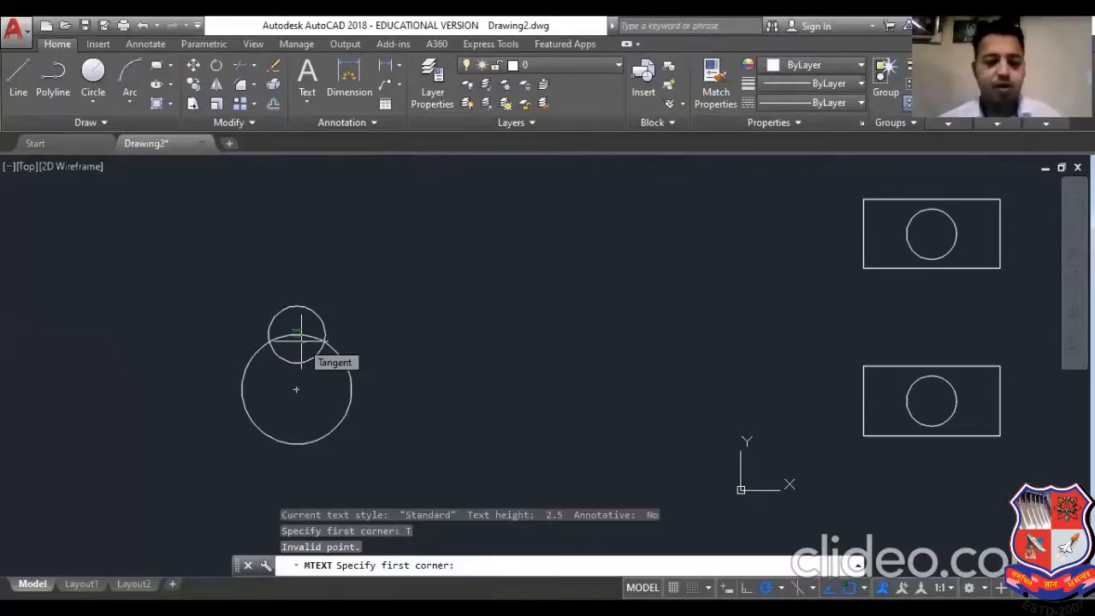
key("Escape")
- Trim away the part of the large circle that lies inside the small circle
type("tr")
key("Return")
key("Return")
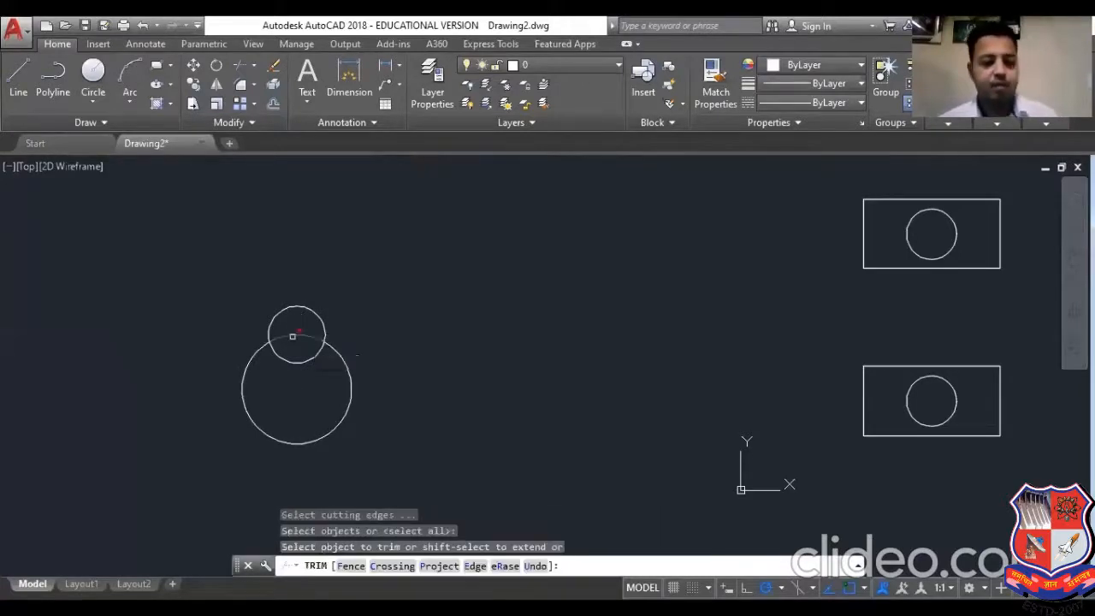
left_click(293, 337)
key("Escape")
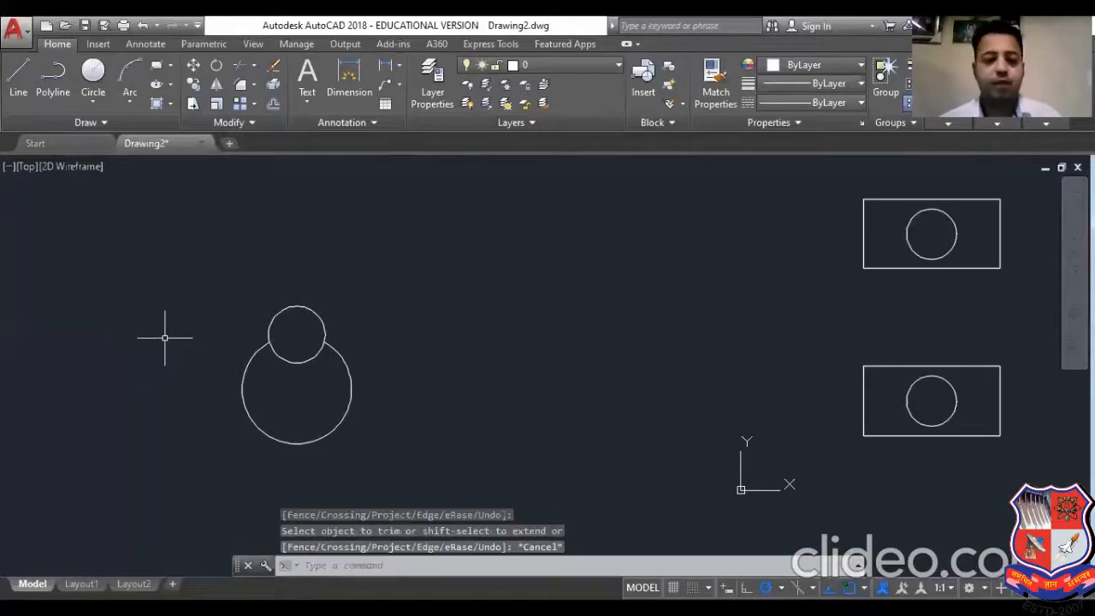
- Open the array's source objects for editing through its lower-left item and accept the array editing state
scroll(165, 338, "down", 5)
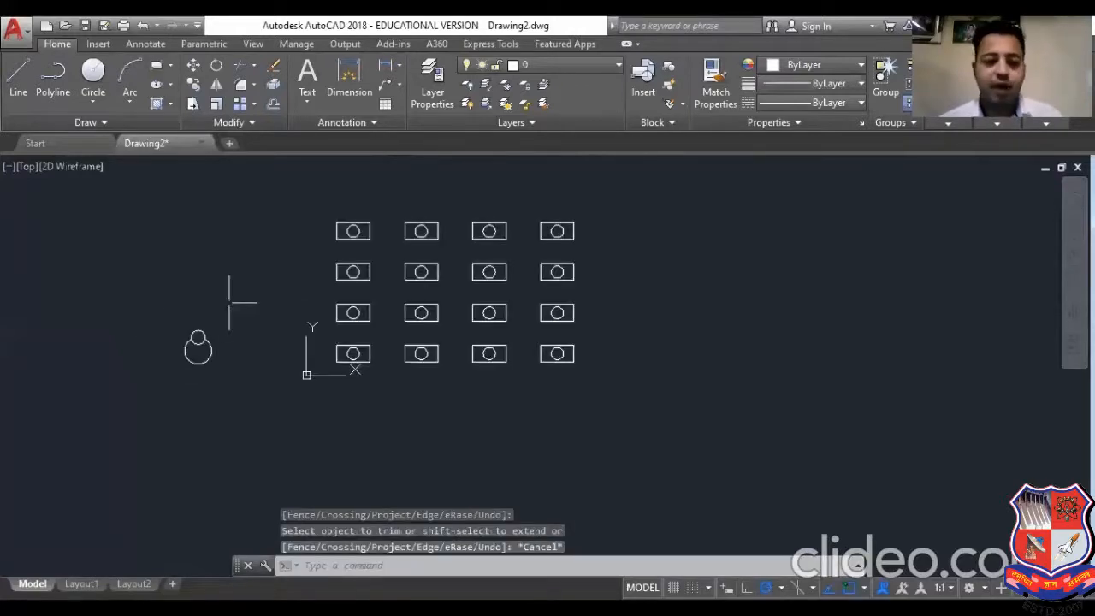
left_click(355, 353)
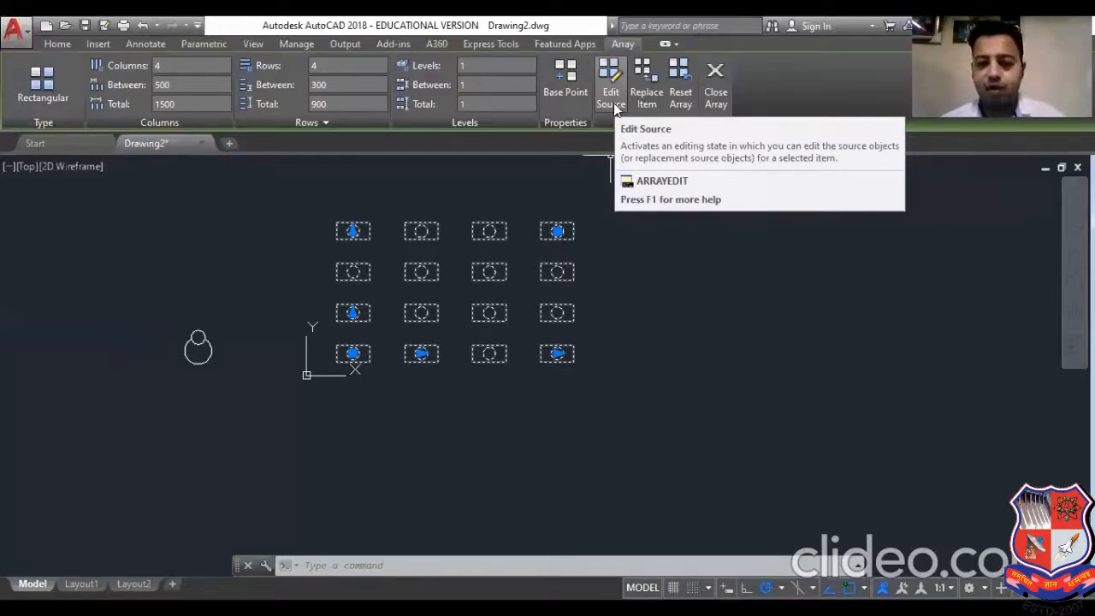
left_click(610, 85)
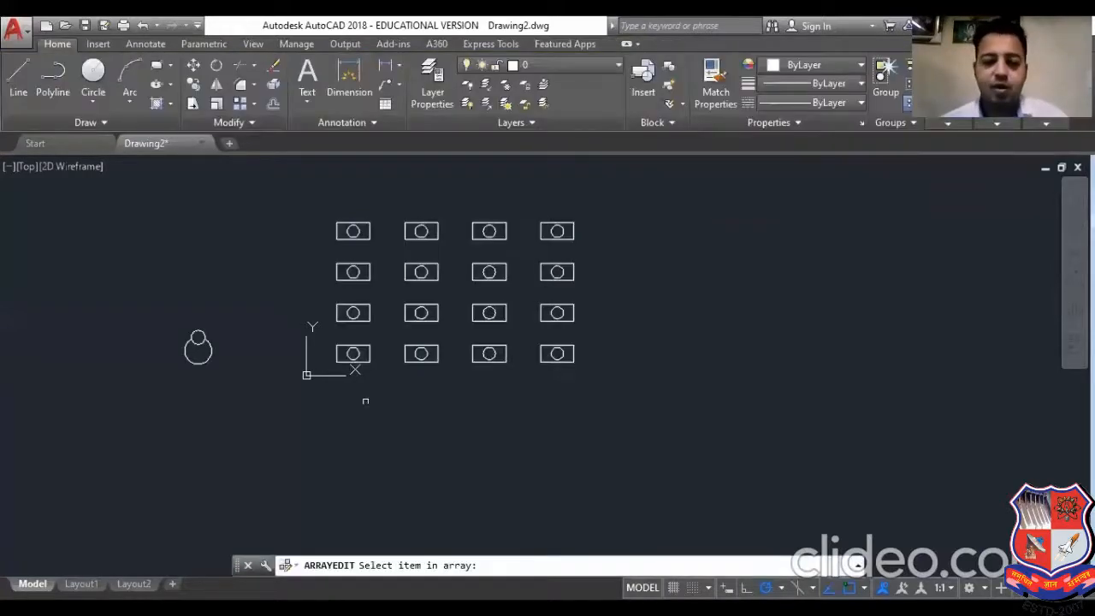
scroll(365, 401, "up", 4)
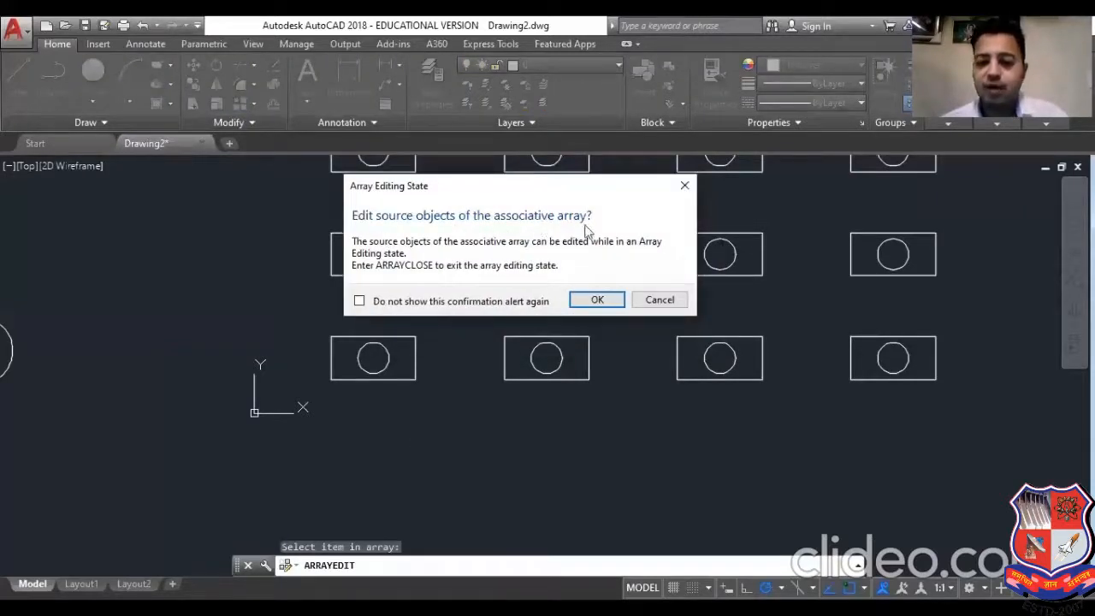
left_click(597, 300)
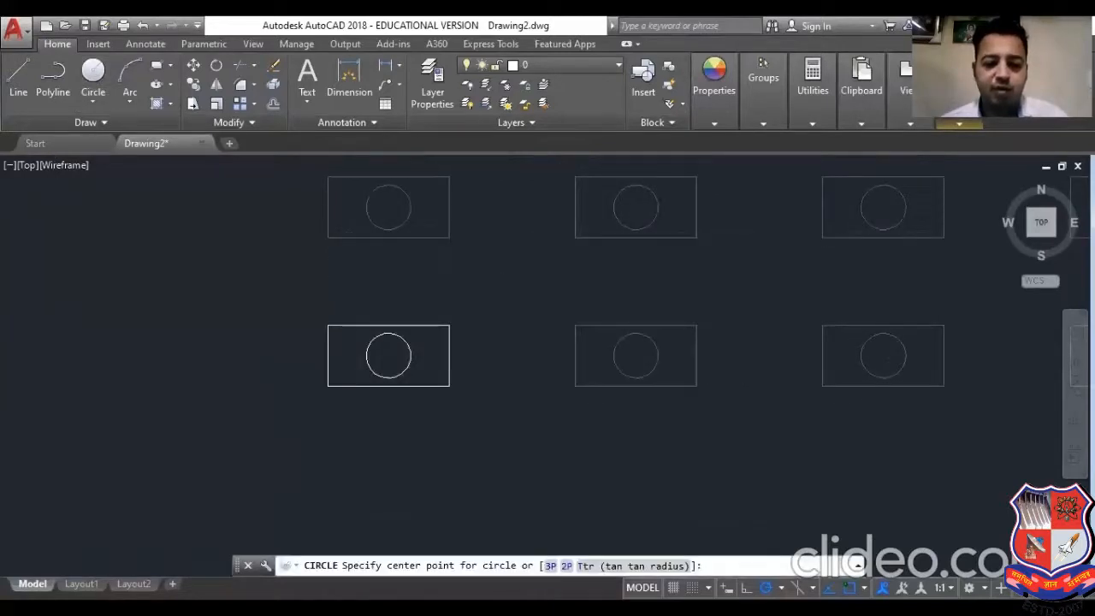
- Draw a small circle centred on the upper-left corner of the source rectangle
scroll(317, 306, "up", 2)
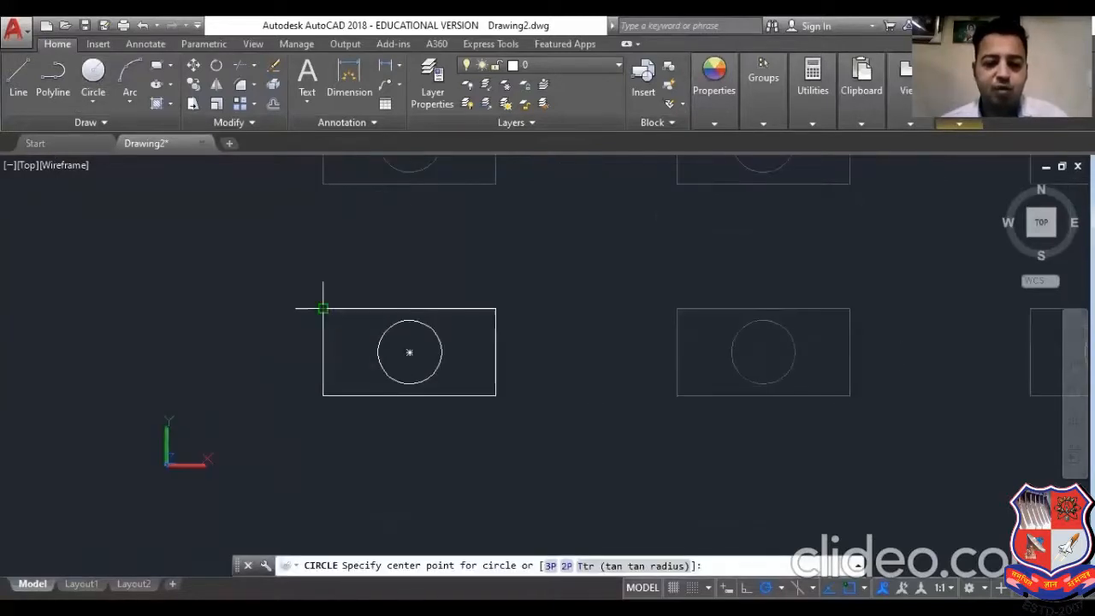
left_click(322, 309)
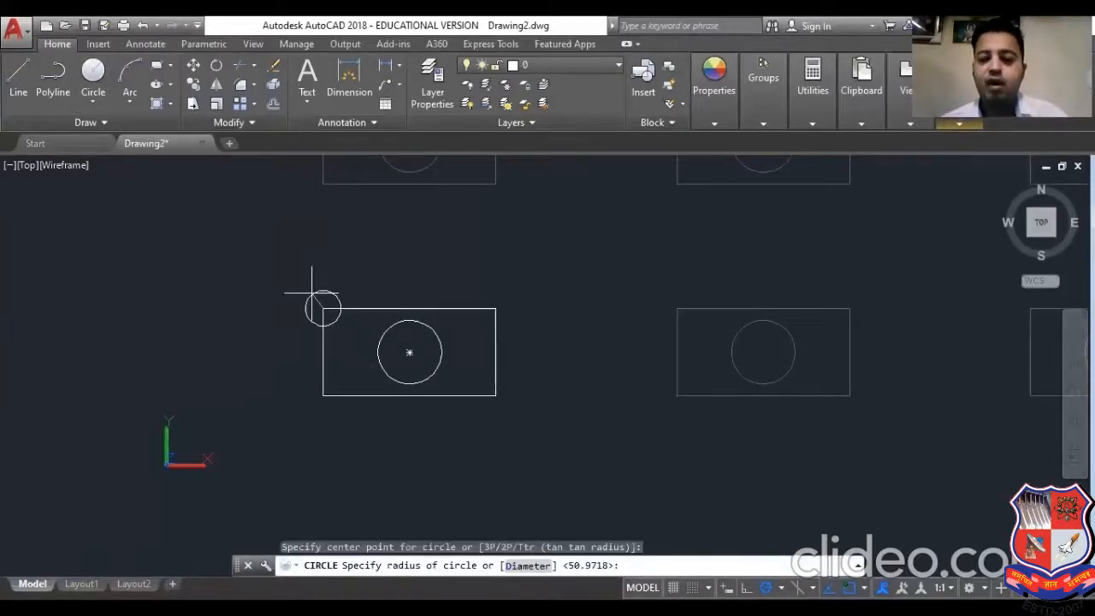
left_click(311, 293)
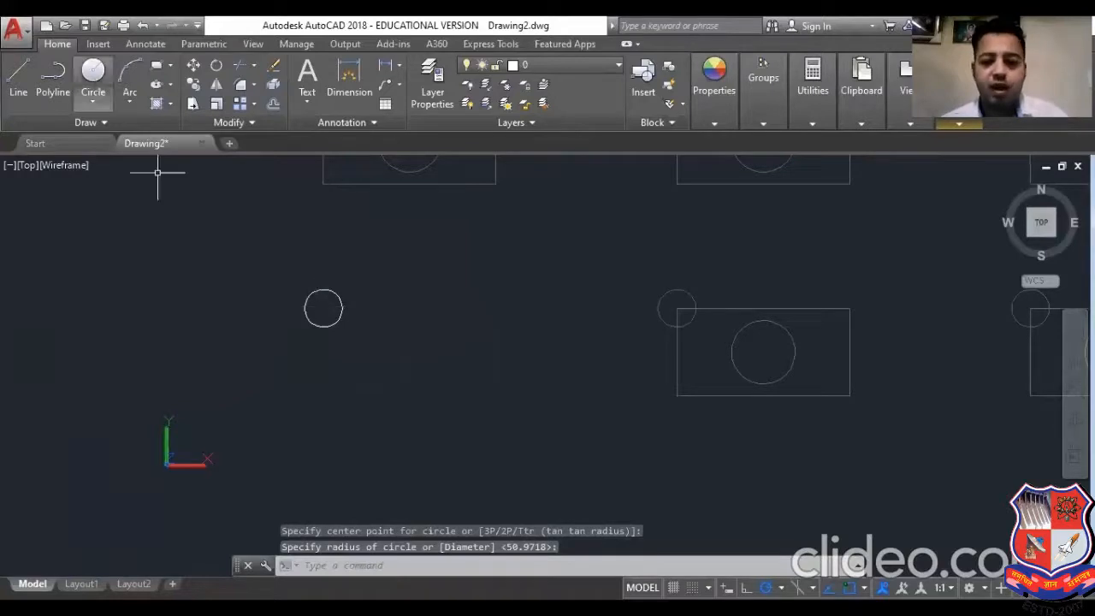
- Draw a small circle with a radius of about 27, centred on the upper-right corner of the source rectangle
scroll(157, 172, "down", 2)
key("space")
scroll(368, 298, "up", 3)
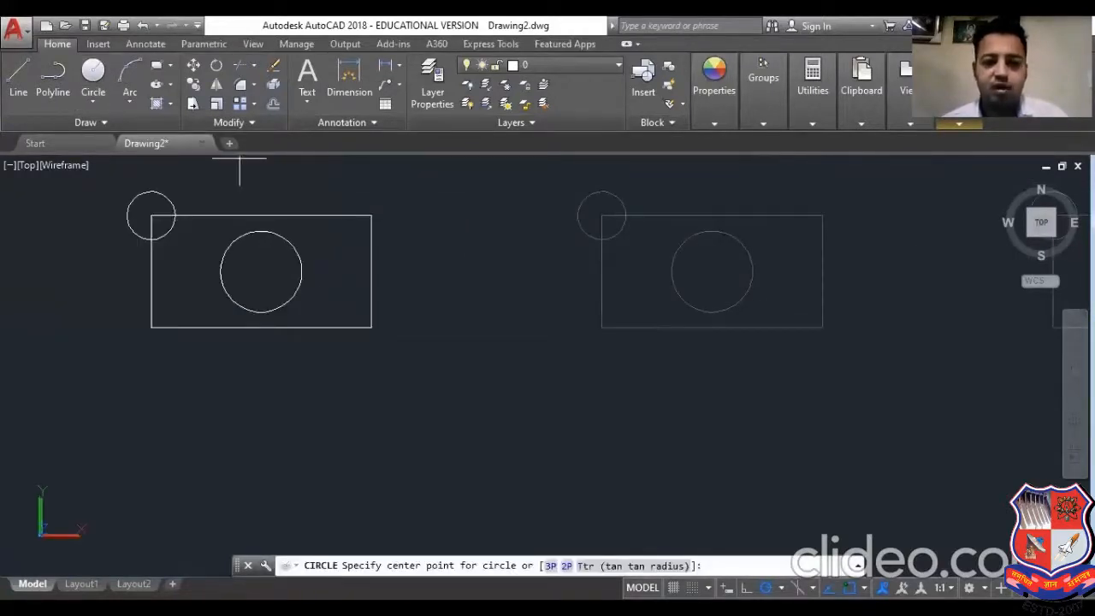
left_click(94, 72)
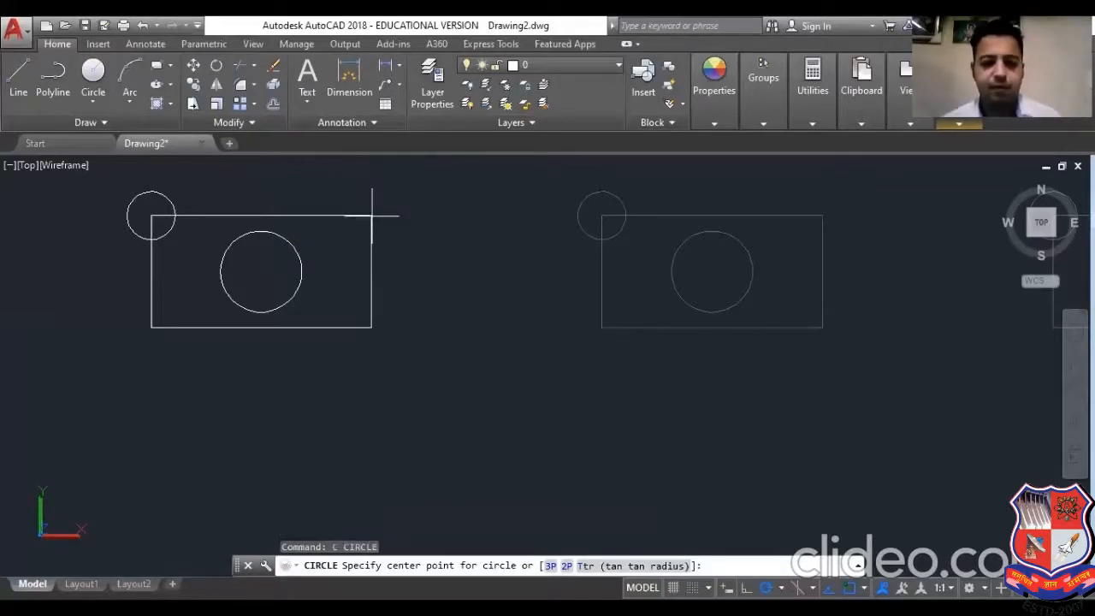
scroll(369, 216, "down", 4)
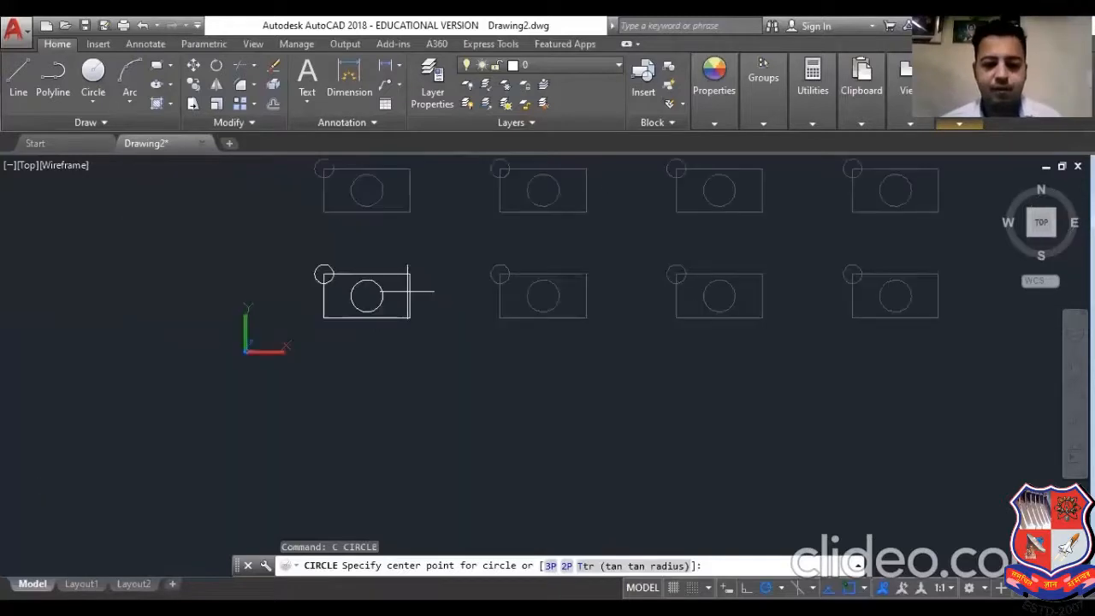
scroll(408, 291, "up", 3)
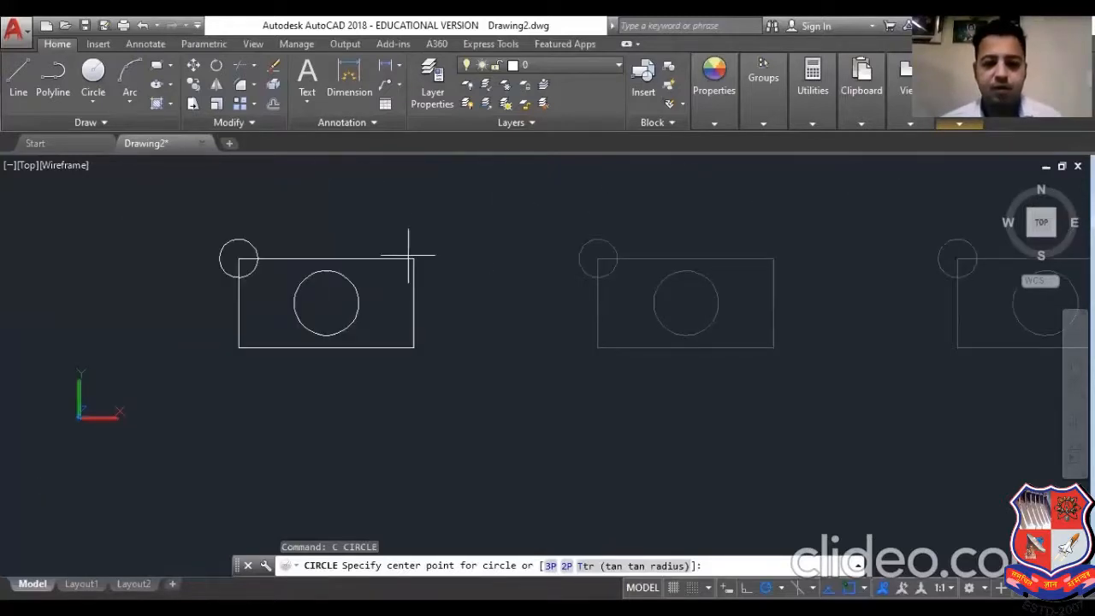
left_click(414, 258)
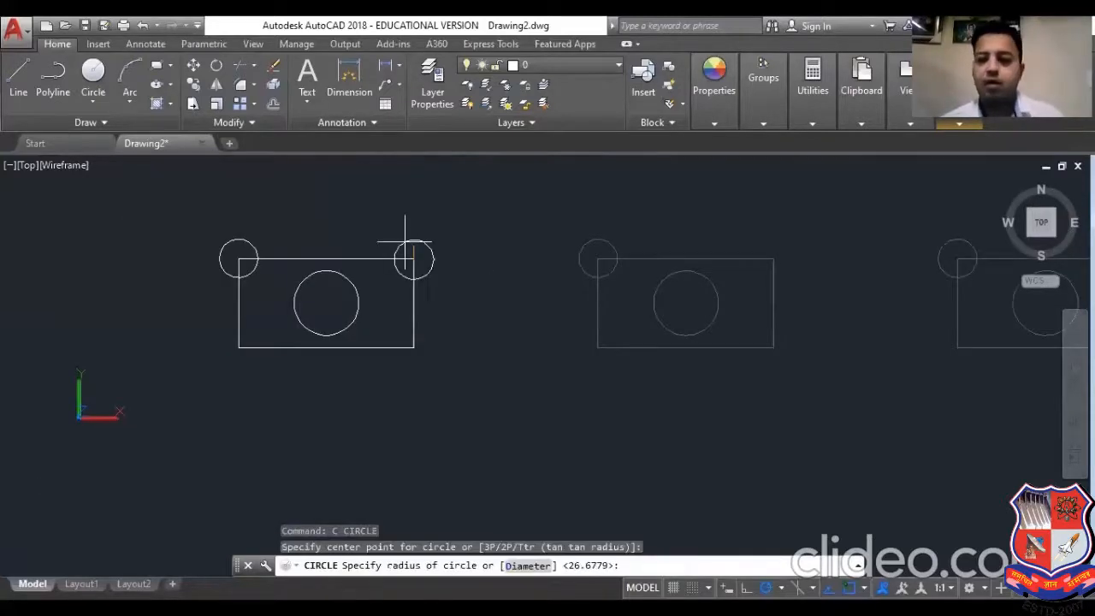
key("Return")
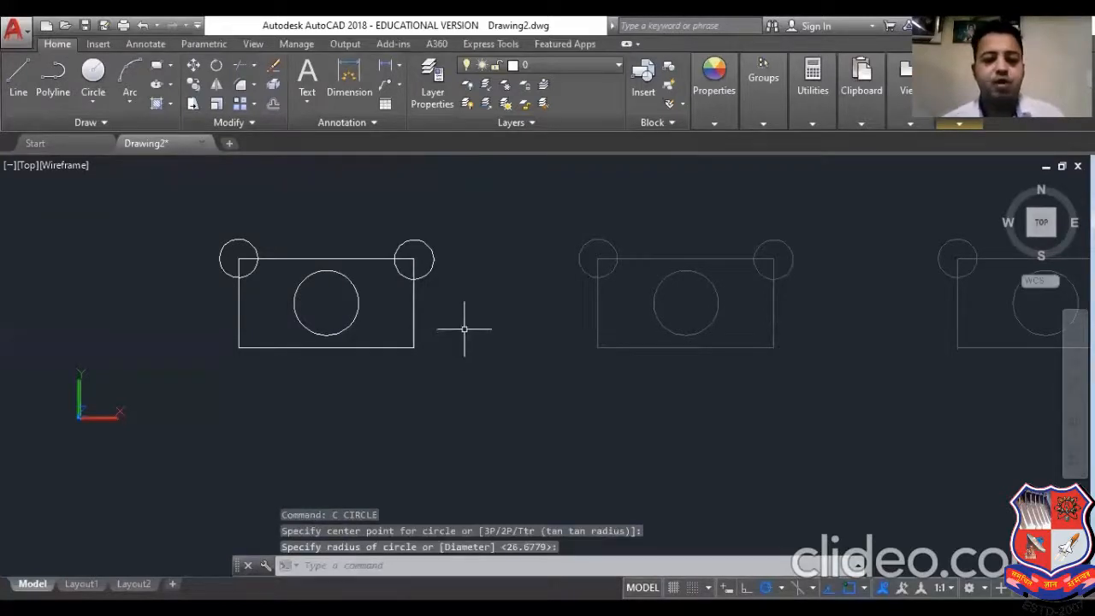
- Save the changes made to the array's source objects and leave the array editing state
scroll(279, 384, "down", 2)
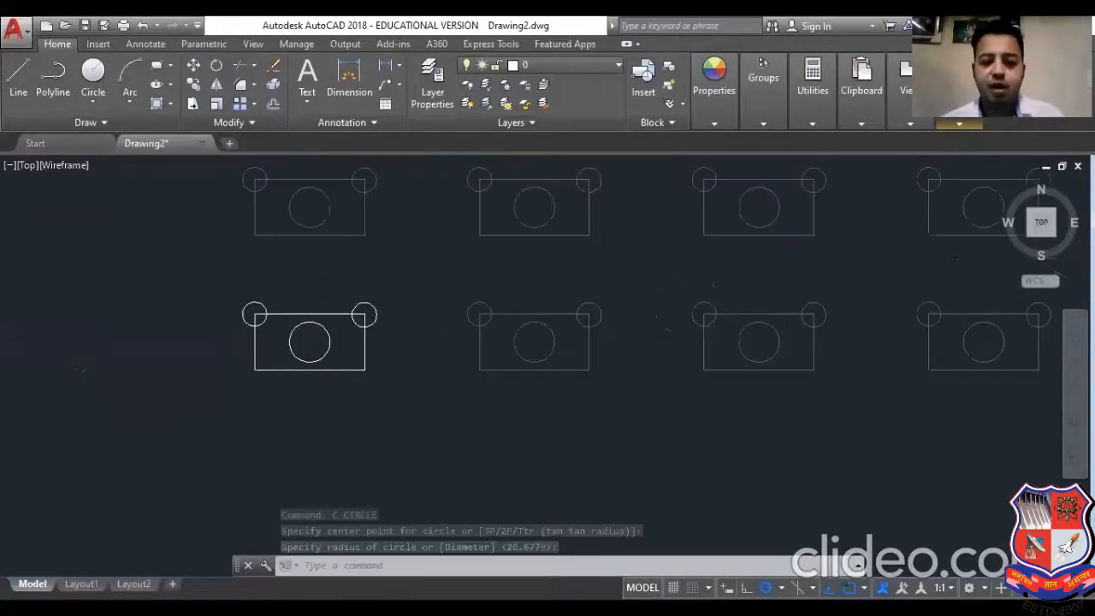
scroll(282, 407, "down", 2)
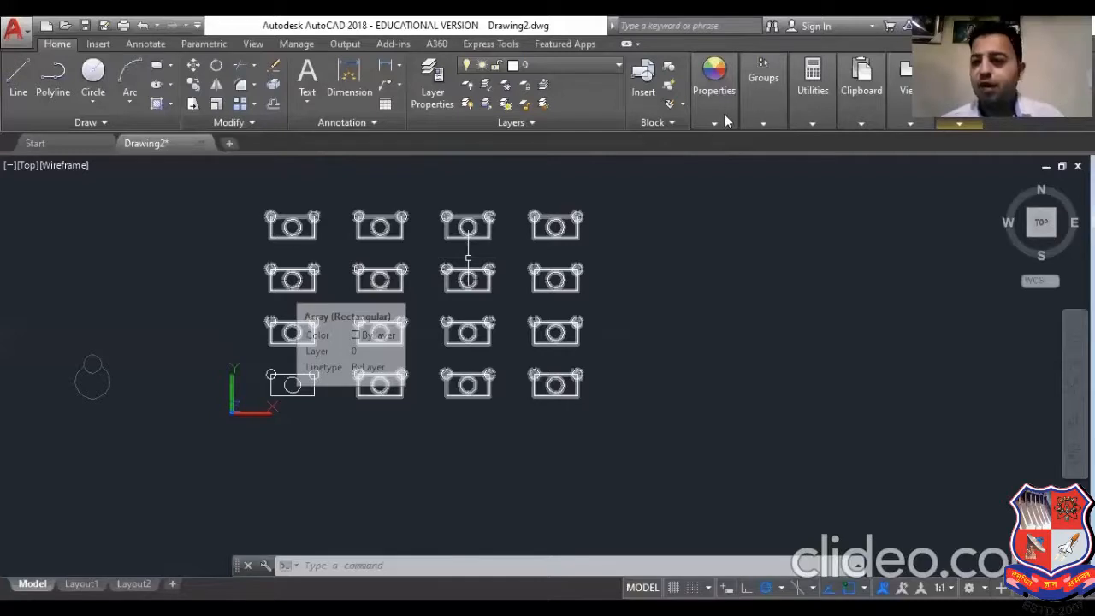
left_click(959, 123)
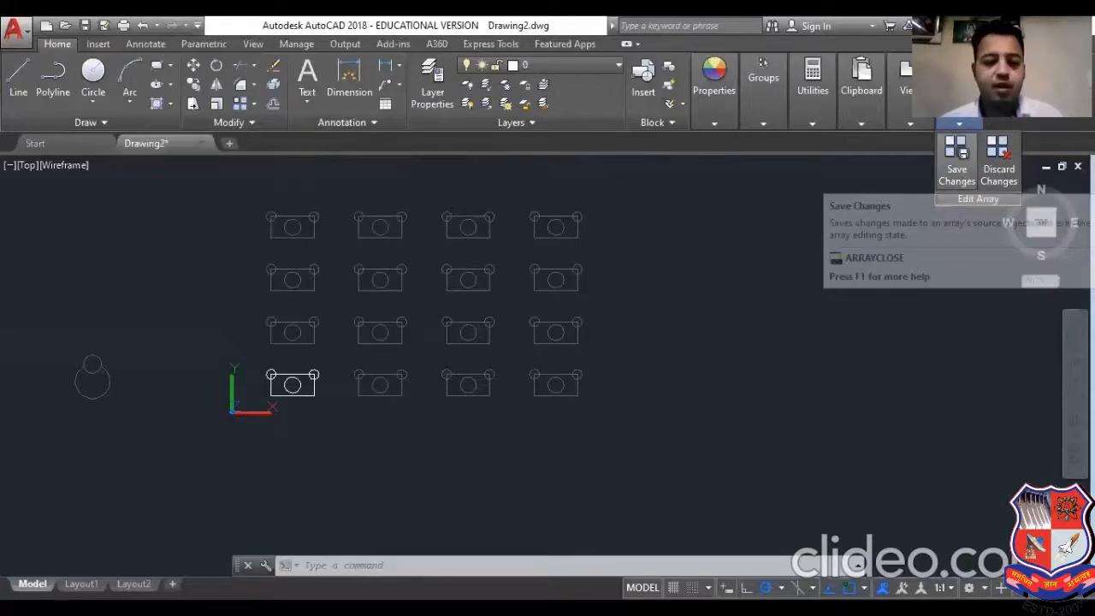
left_click(960, 154)
- Start Replace Item on the array with the separate two-circle figure as the replacement, using its centroid as base point
scroll(248, 331, "up", 2)
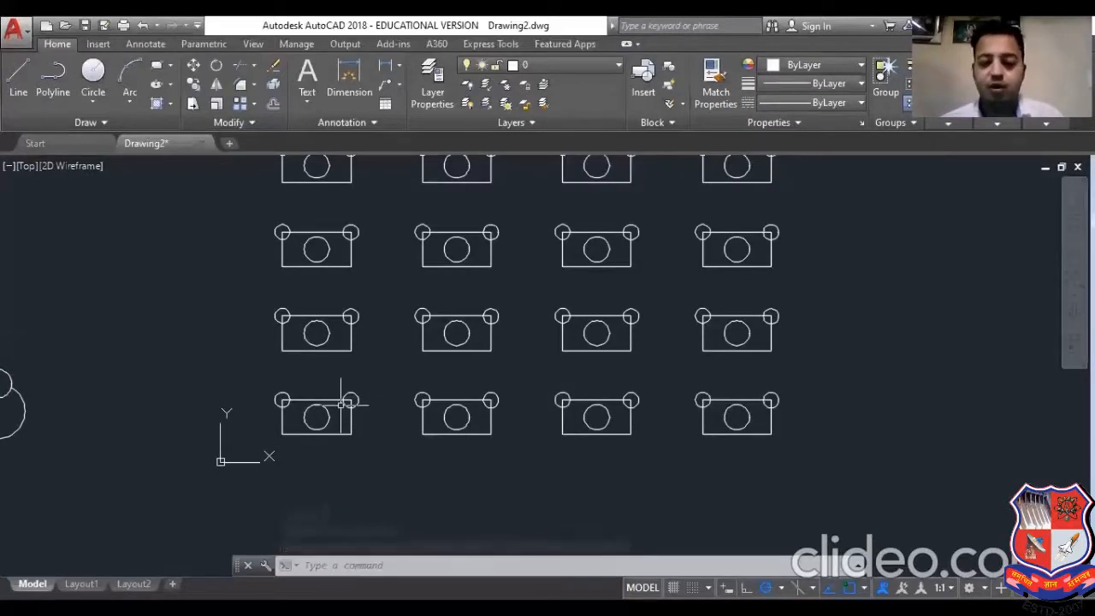
left_click(349, 433)
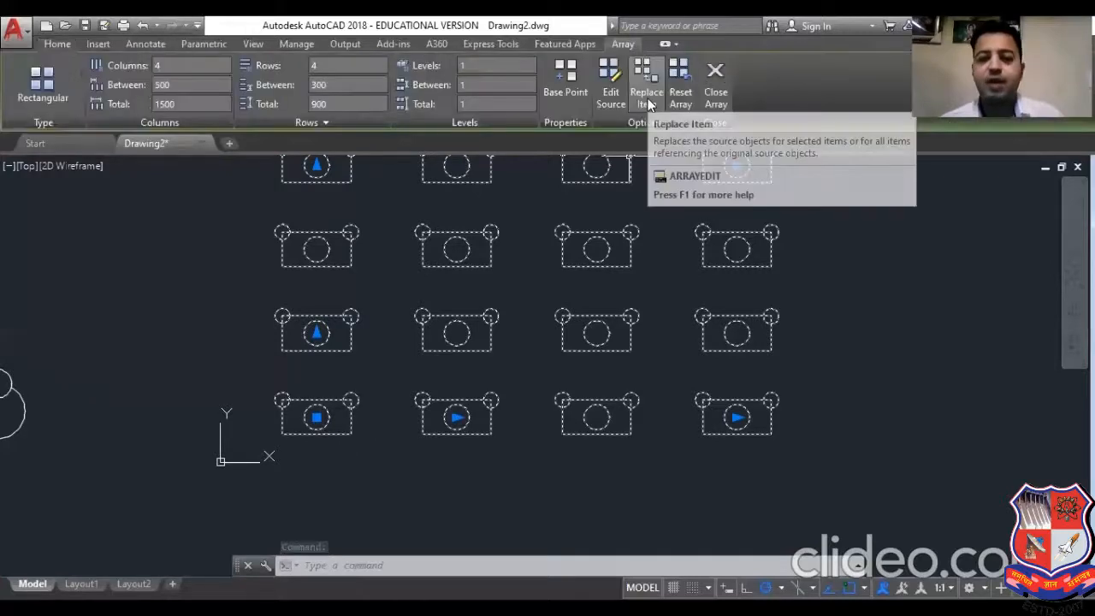
scroll(457, 340, "down", 2)
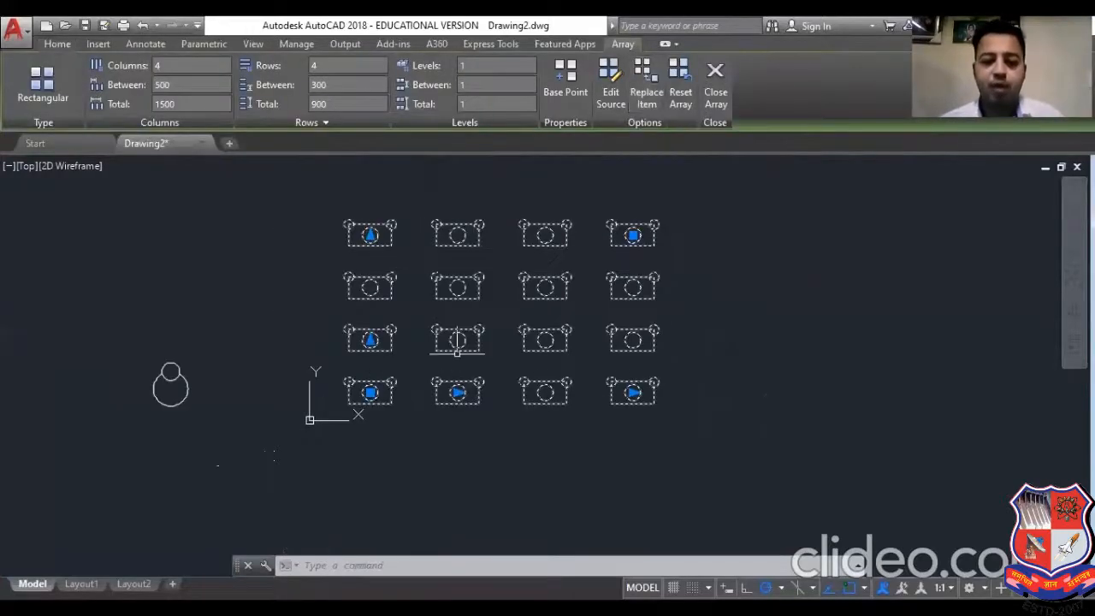
scroll(456, 353, "down", 2)
scroll(435, 347, "up", 2)
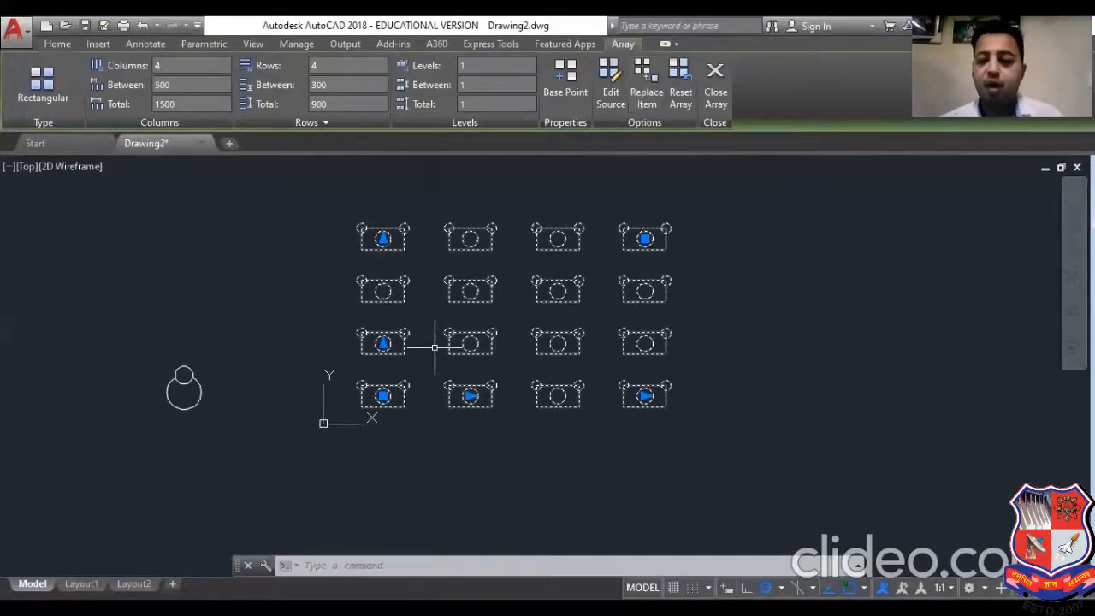
scroll(439, 335, "up", 2)
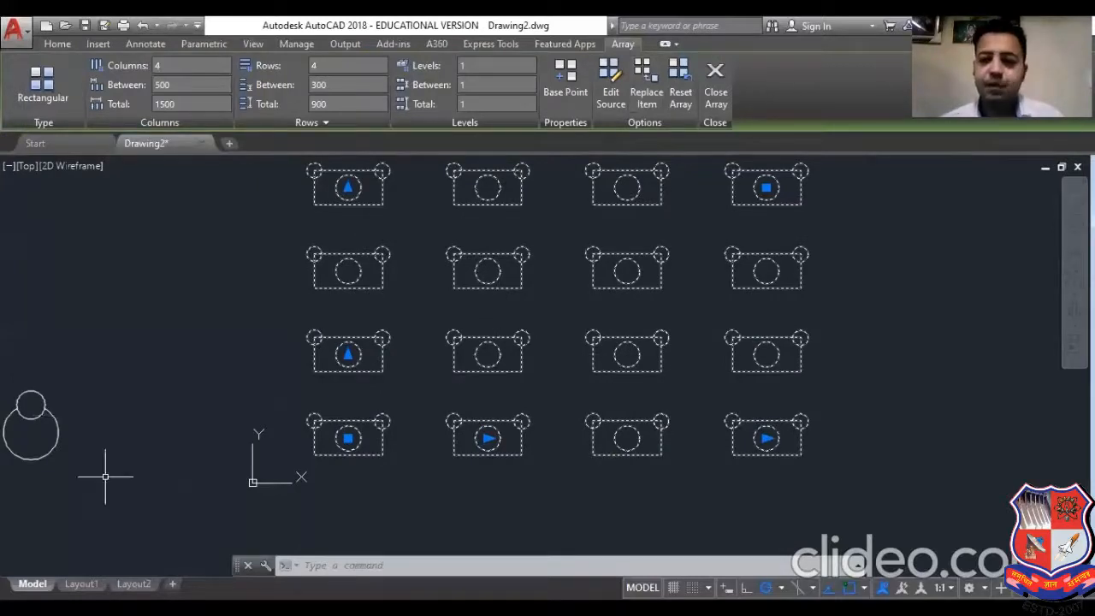
left_click(646, 103)
scroll(512, 374, "down", 2)
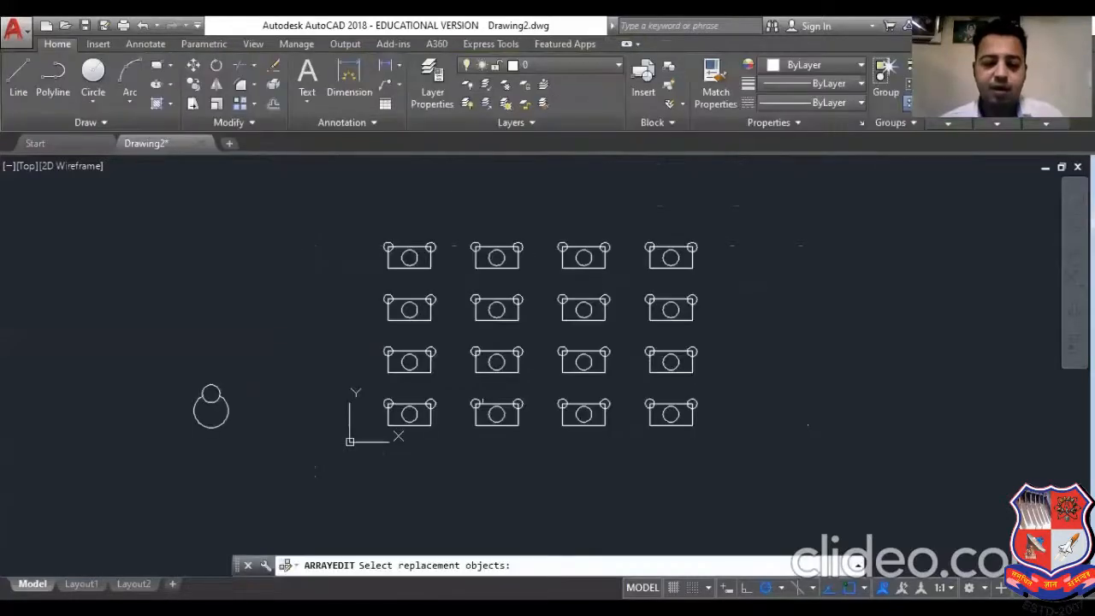
scroll(407, 414, "up", 2)
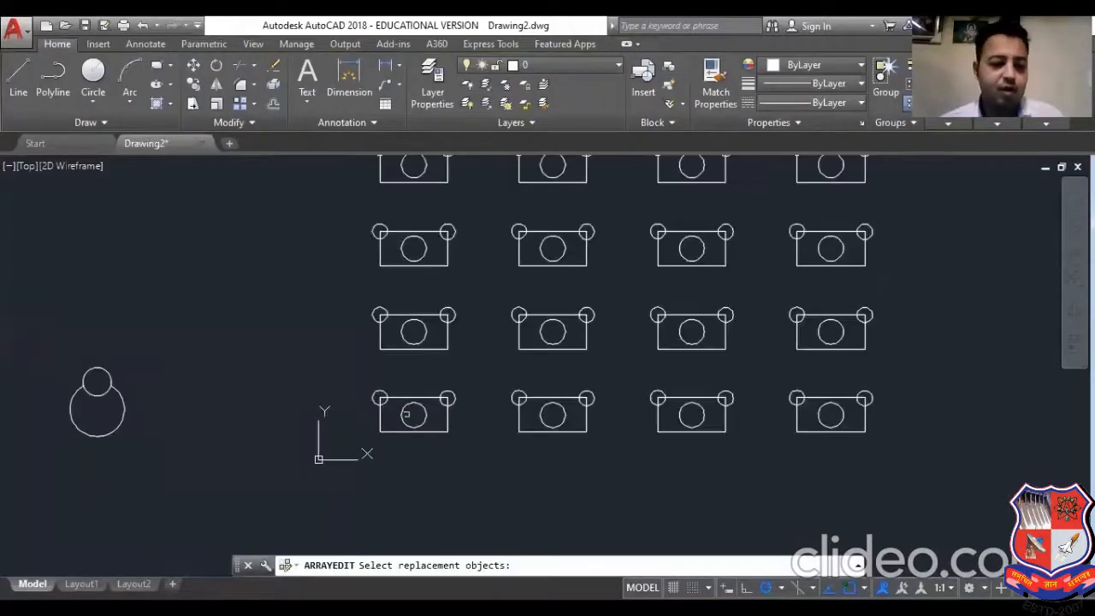
left_click(156, 446)
left_click(99, 372)
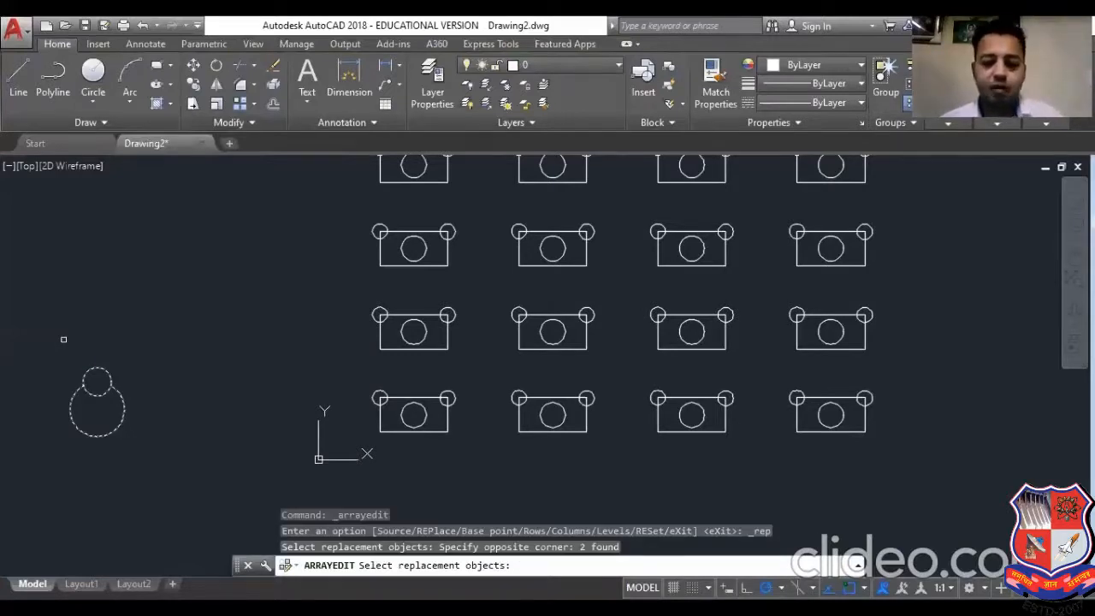
key("Return")
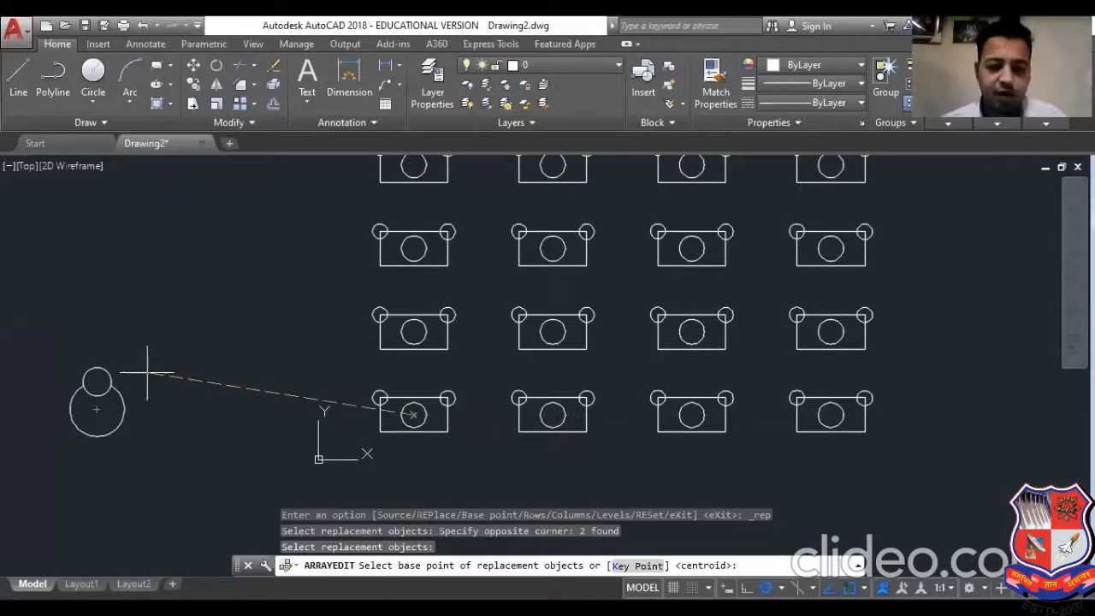
key("Return")
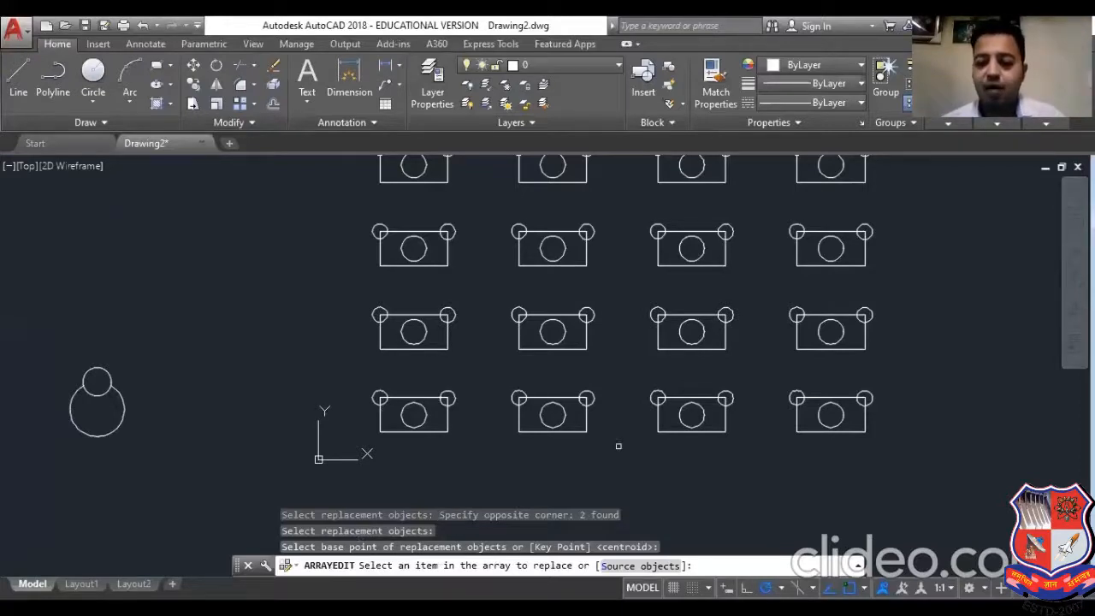
- Replace four array items: second column of the top row, first and third of the second row, and last of the bottom row
scroll(618, 446, "down", 2)
scroll(616, 356, "up", 2)
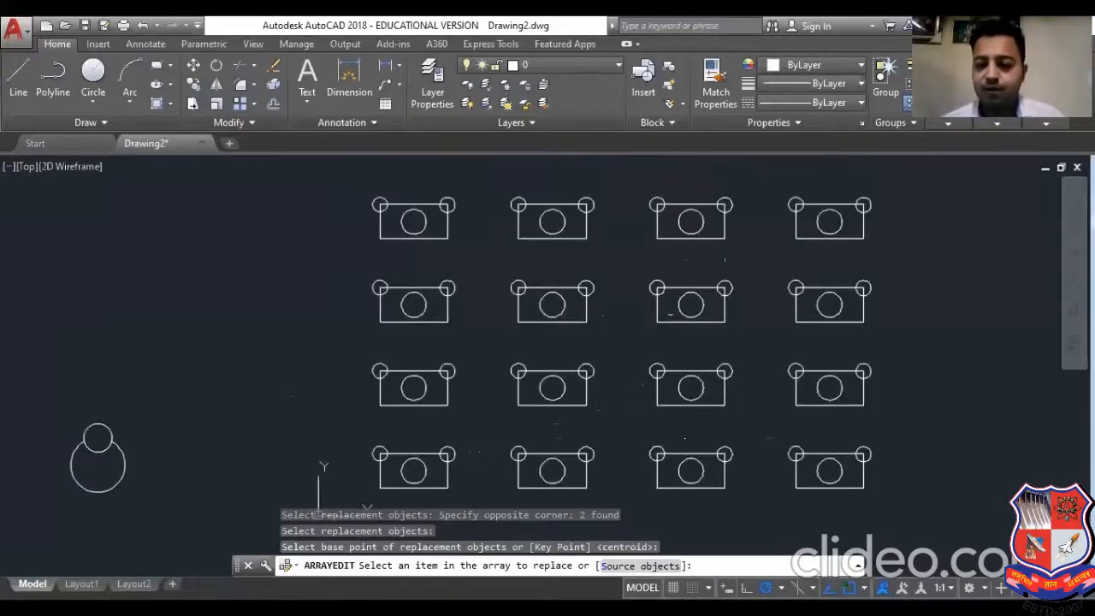
left_click(676, 322)
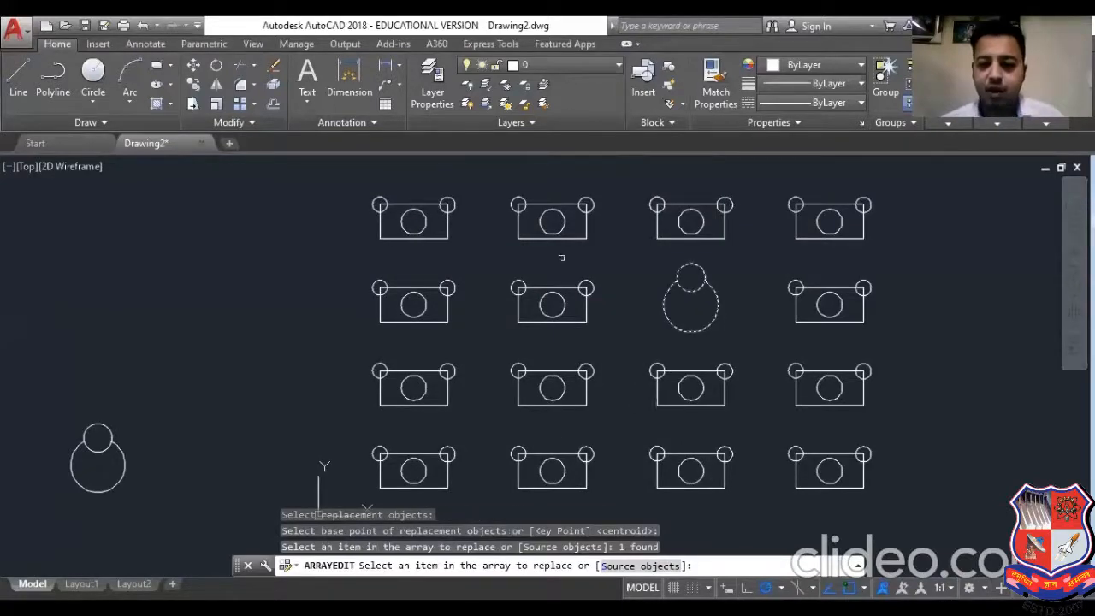
left_click(558, 238)
left_click(818, 458)
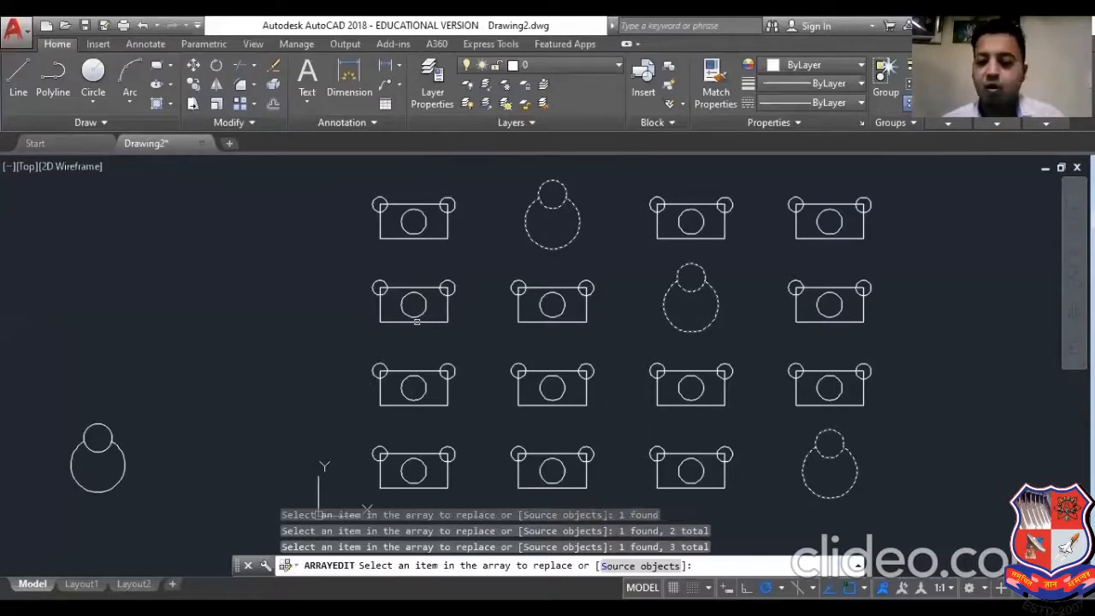
left_click(417, 321)
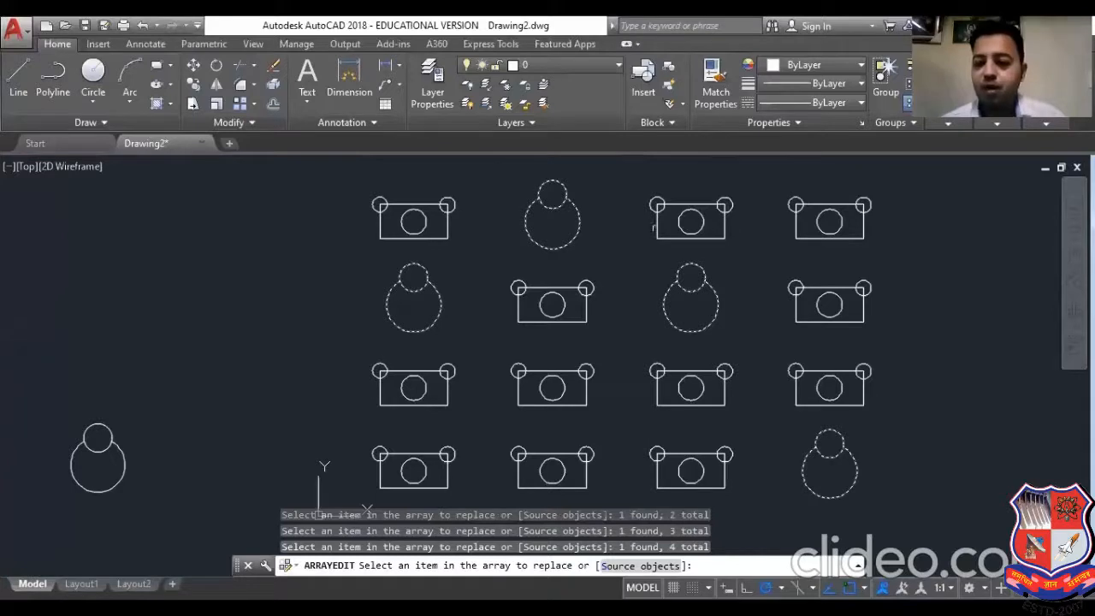
scroll(477, 317, "down", 2)
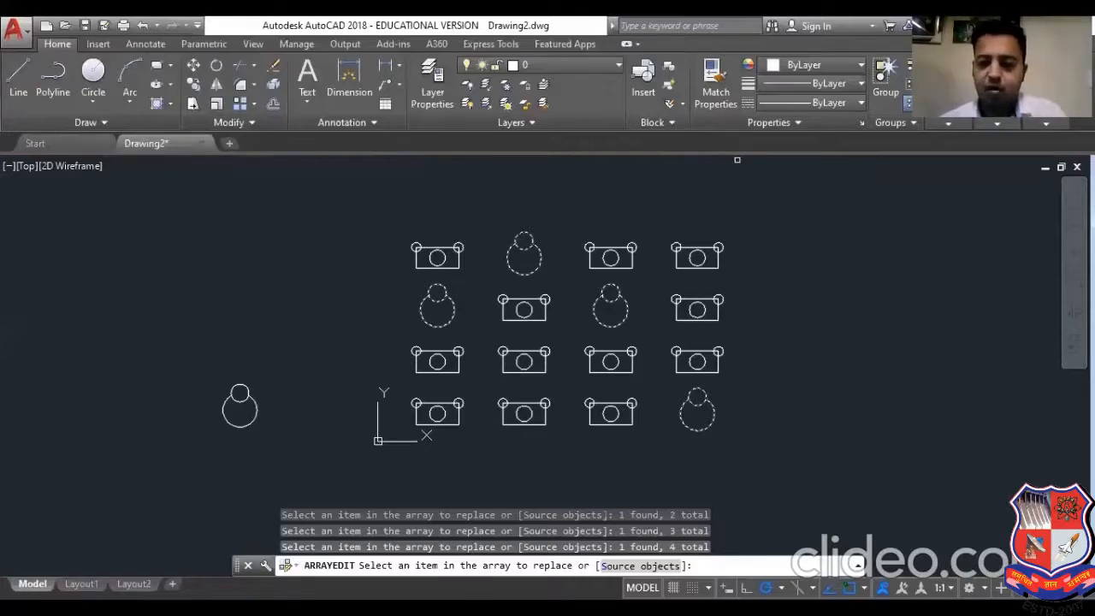
key("Return")
key("Return")
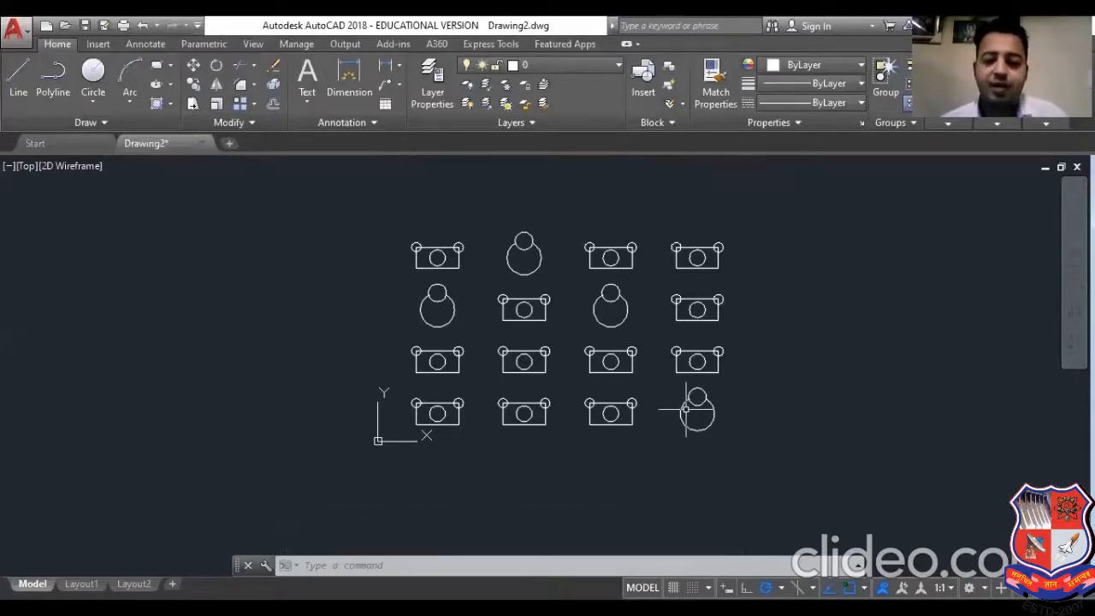
- Reset the array to restore its replaced items and close array editing
left_click(549, 411)
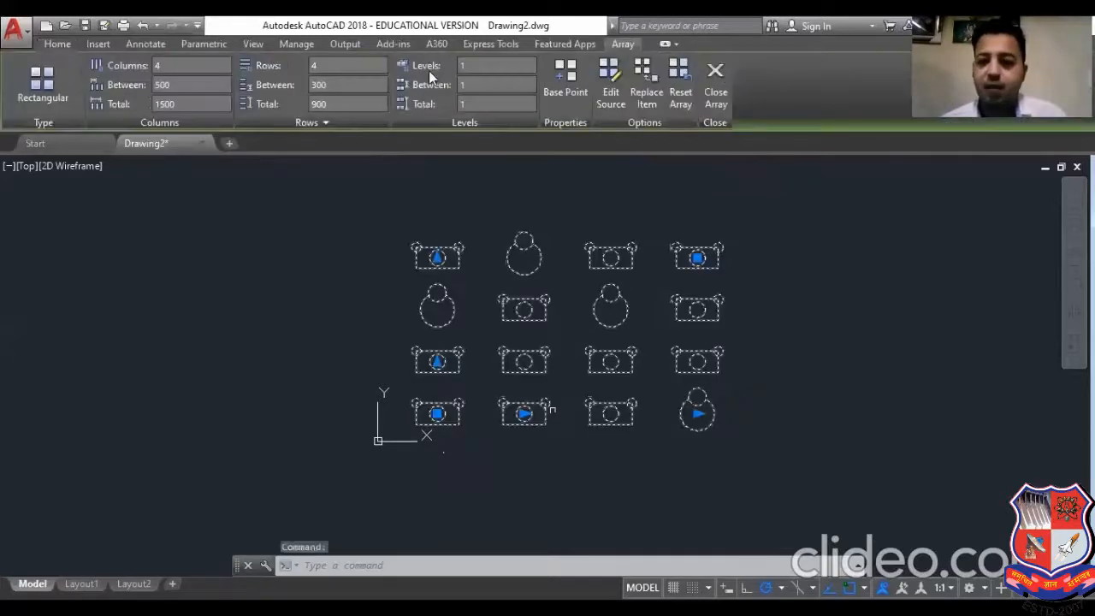
left_click(682, 101)
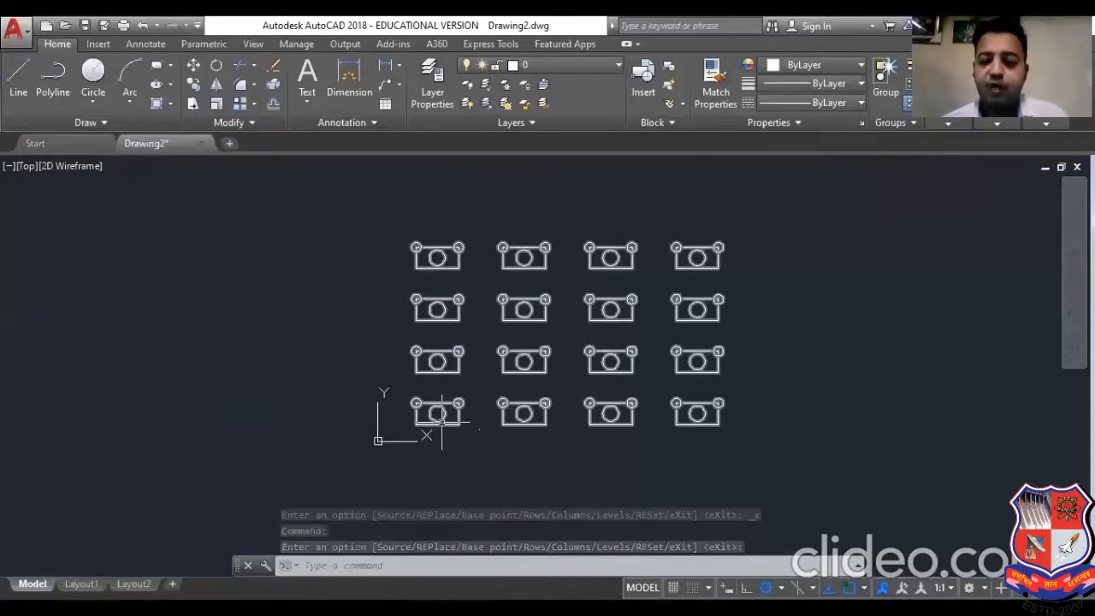
left_click(442, 416)
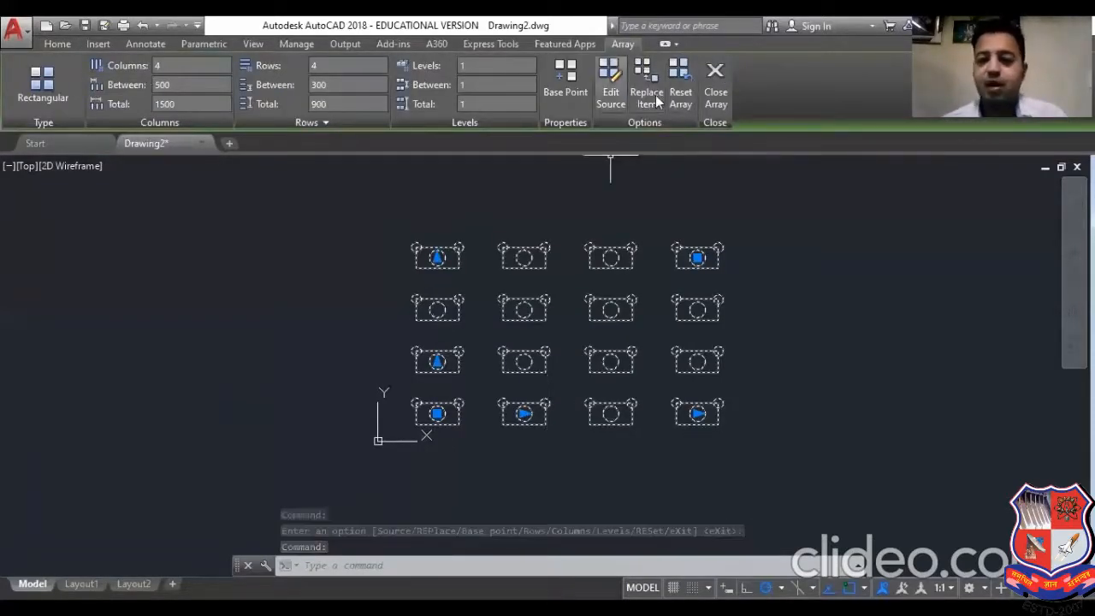
left_click(719, 94)
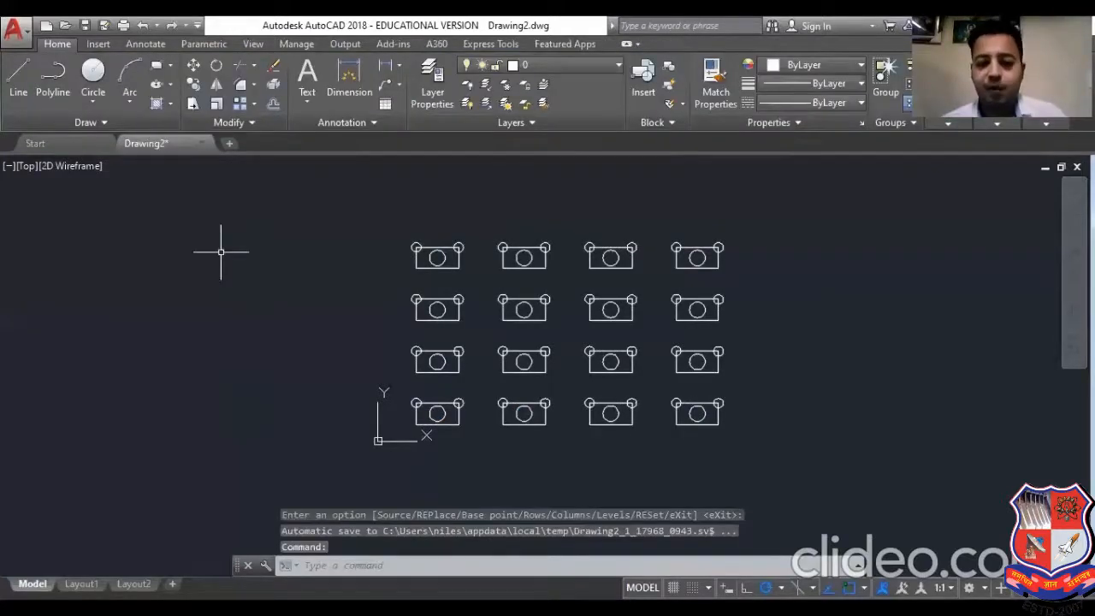
- Draw a small horizontal rectangle in the empty area to the right of the array
scroll(221, 252, "down", 2)
left_click(623, 407)
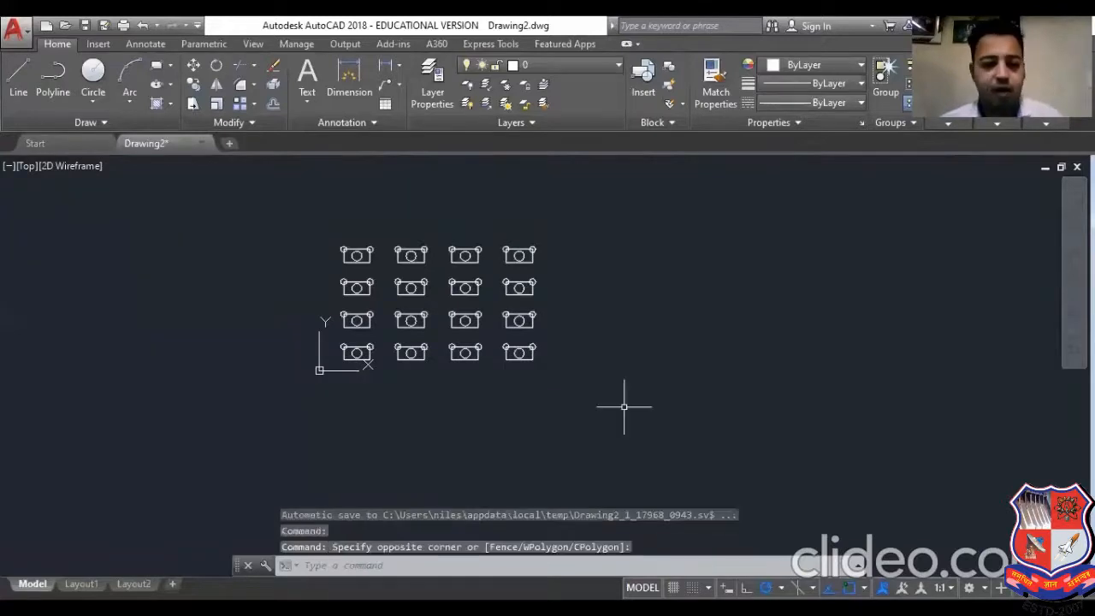
middle_click_drag(624, 407, 455, 392)
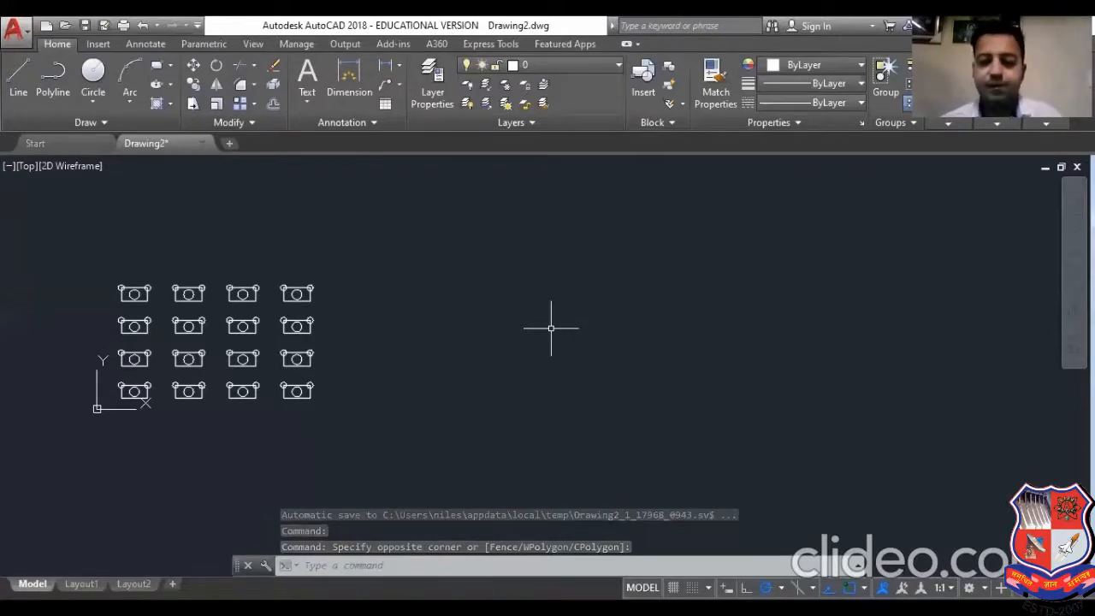
type("rec")
key("Return")
left_click(531, 254)
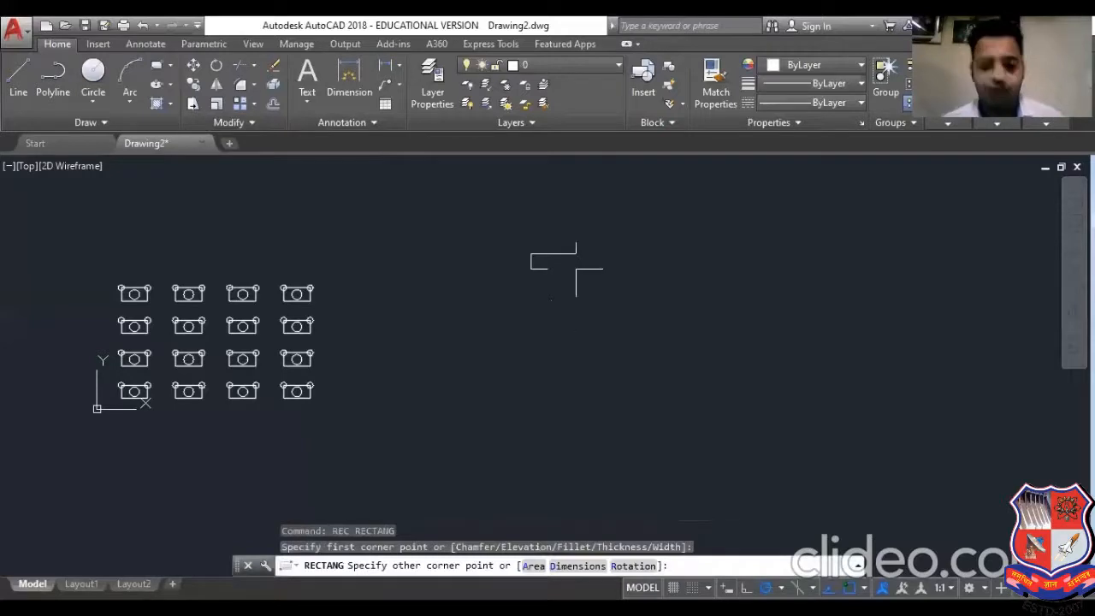
left_click(577, 269)
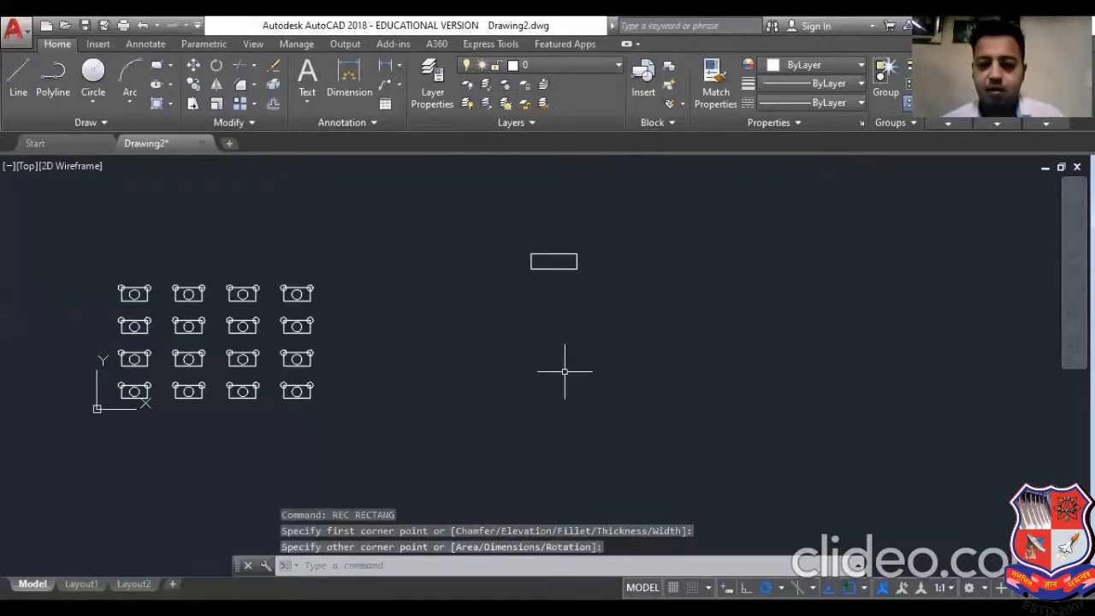
- Draw a large circle below the small rectangle, with its centre vertically aligned with the rectangle's midpoint
type("c")
key("Return")
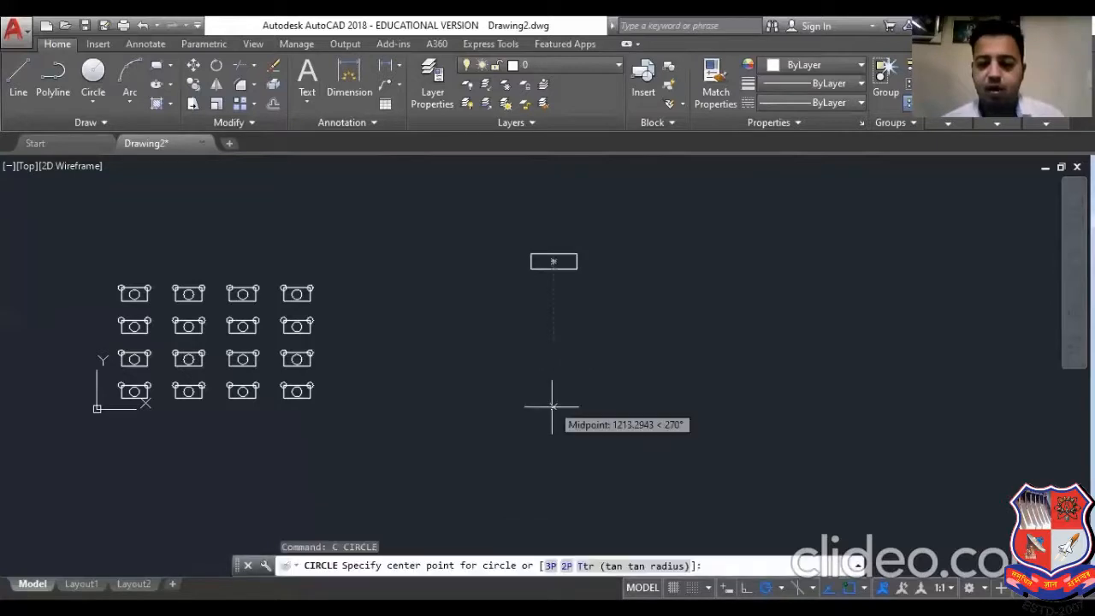
left_click(554, 432)
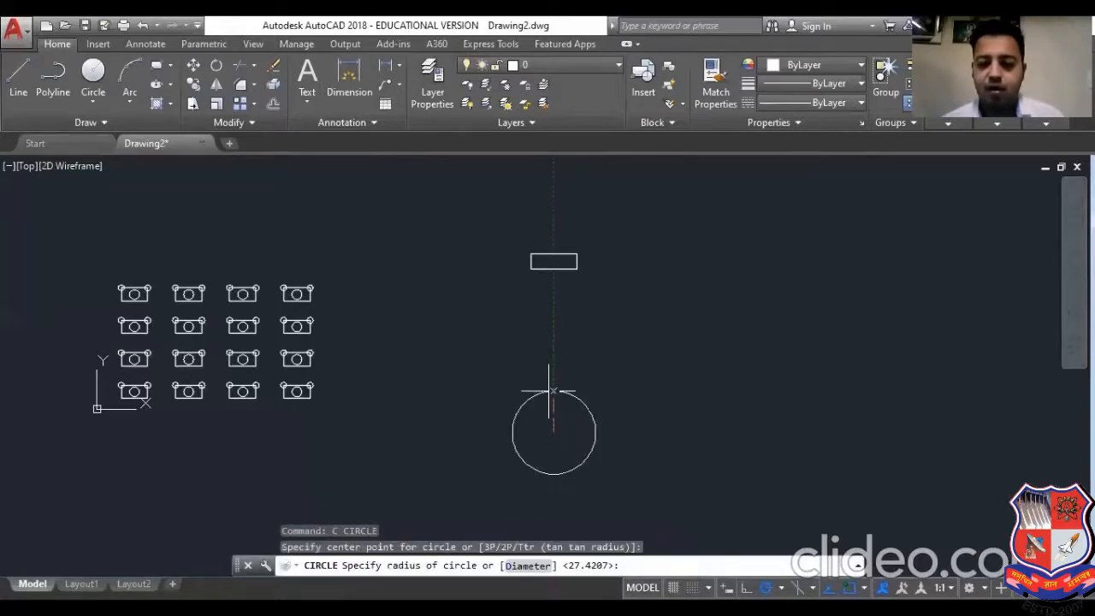
left_click(550, 303)
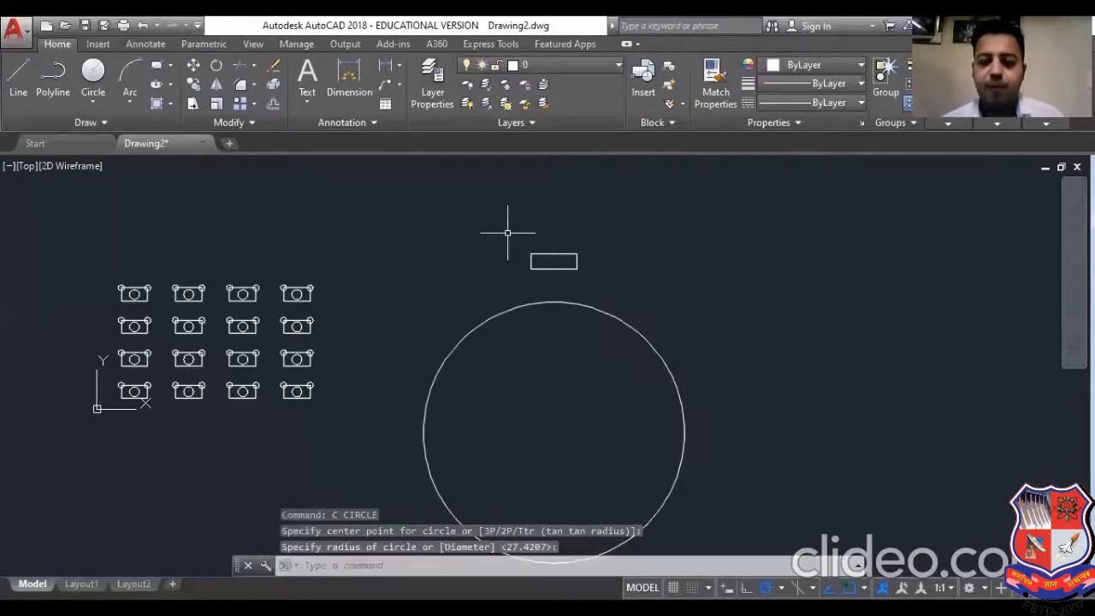
scroll(507, 232, "down", 2)
scroll(499, 267, "up", 2)
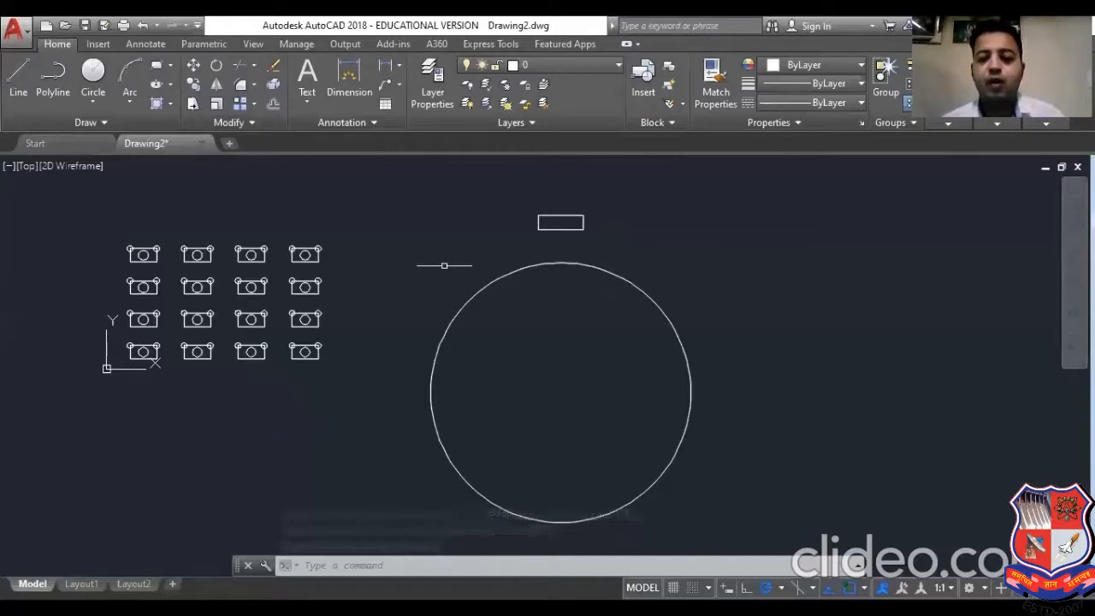
- Create a polar array of the small rectangle around the centre of the large circle
mouse_move(575, 229)
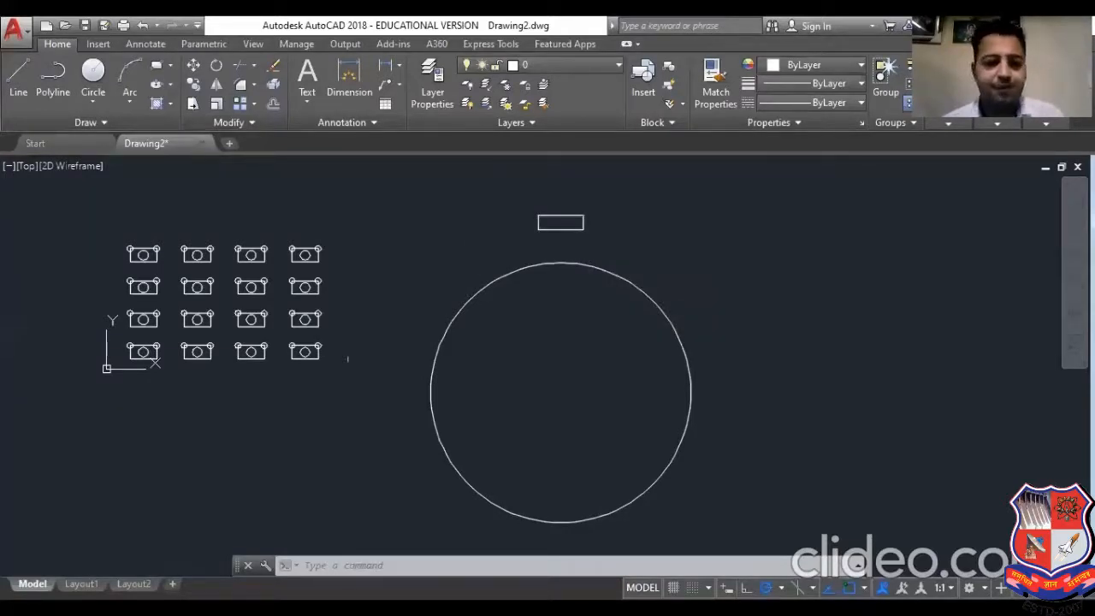
left_click(255, 105)
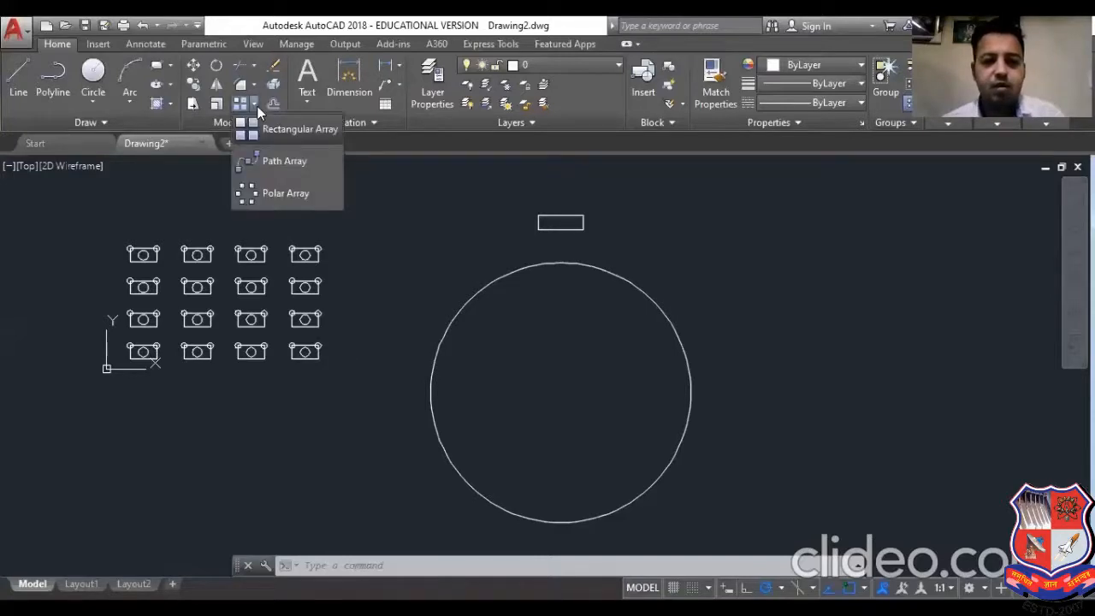
left_click(274, 195)
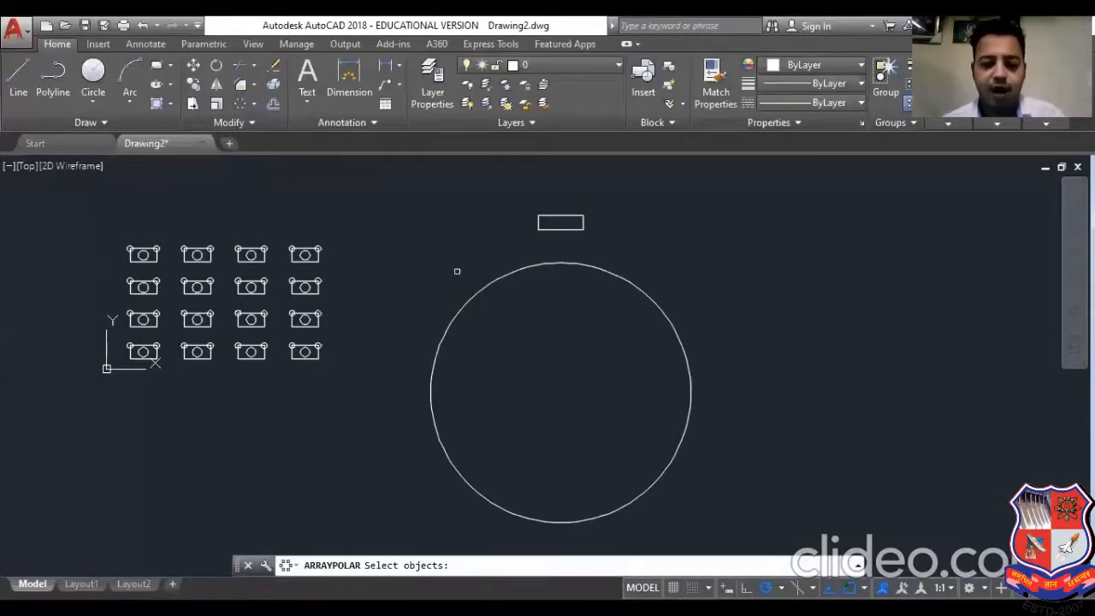
scroll(454, 271, "down", 2)
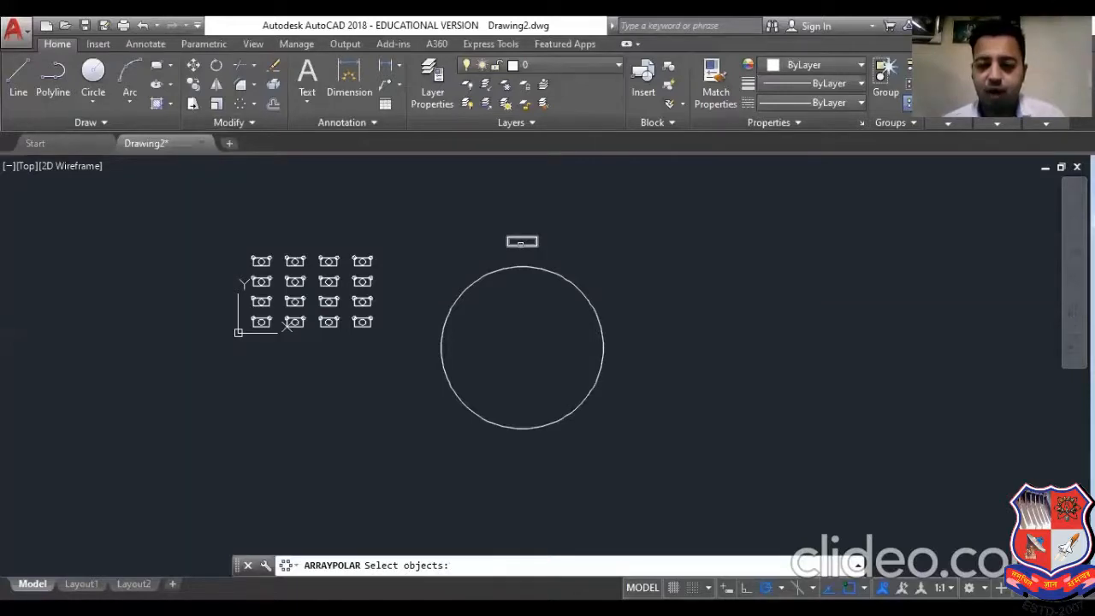
left_click(522, 242)
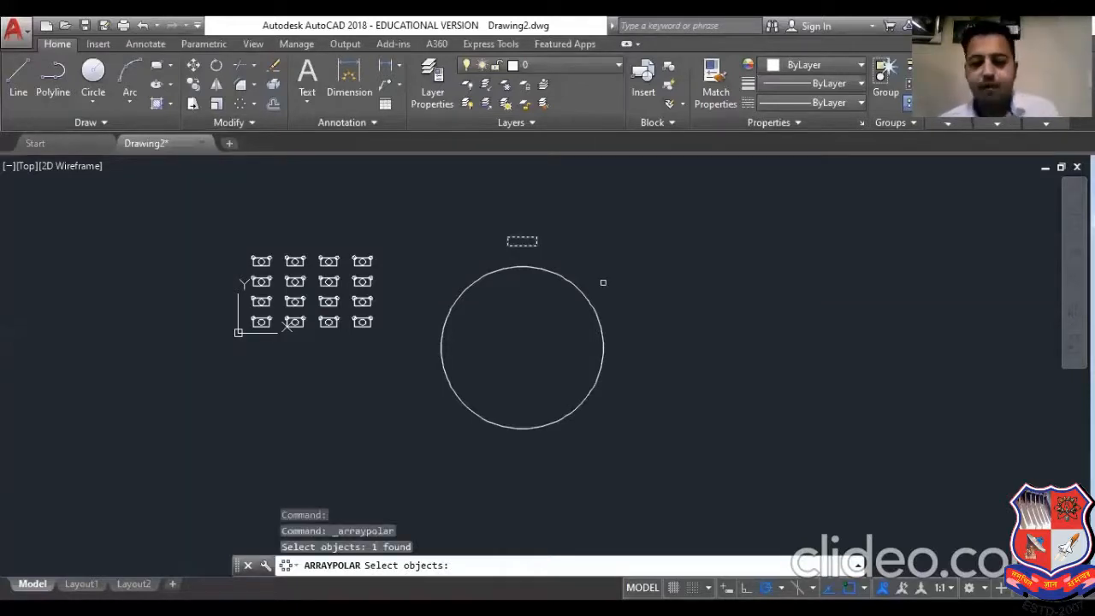
key("Return")
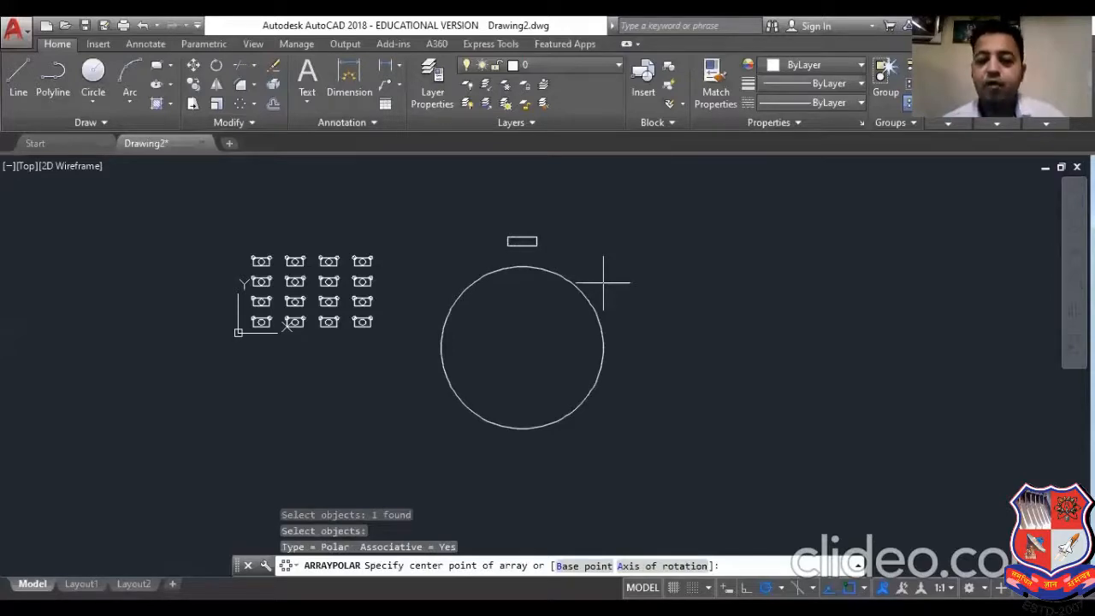
scroll(536, 334, "up", 2)
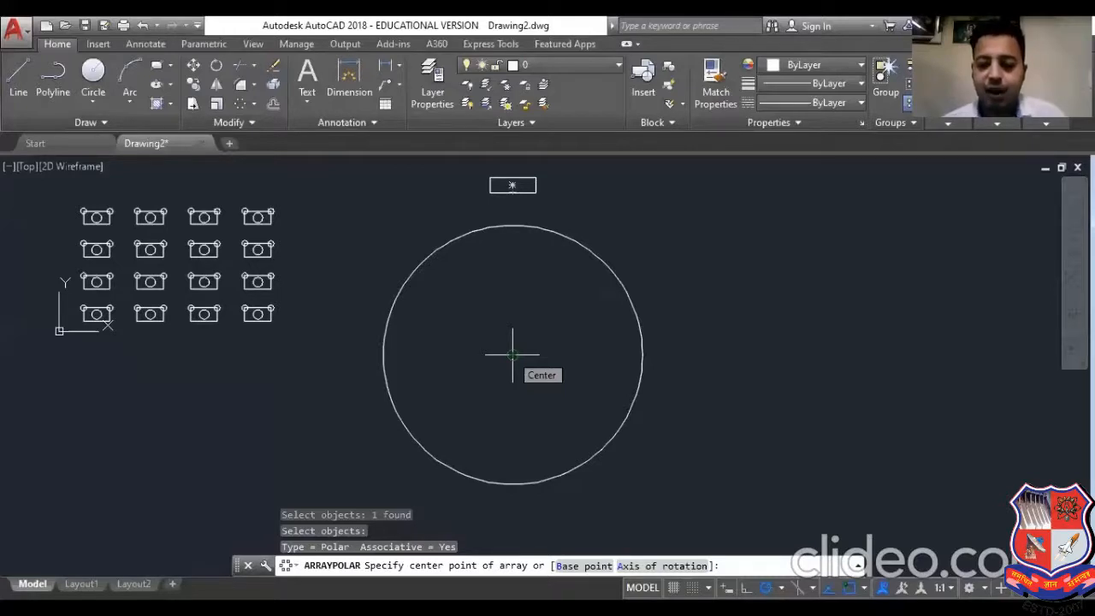
left_click(512, 355)
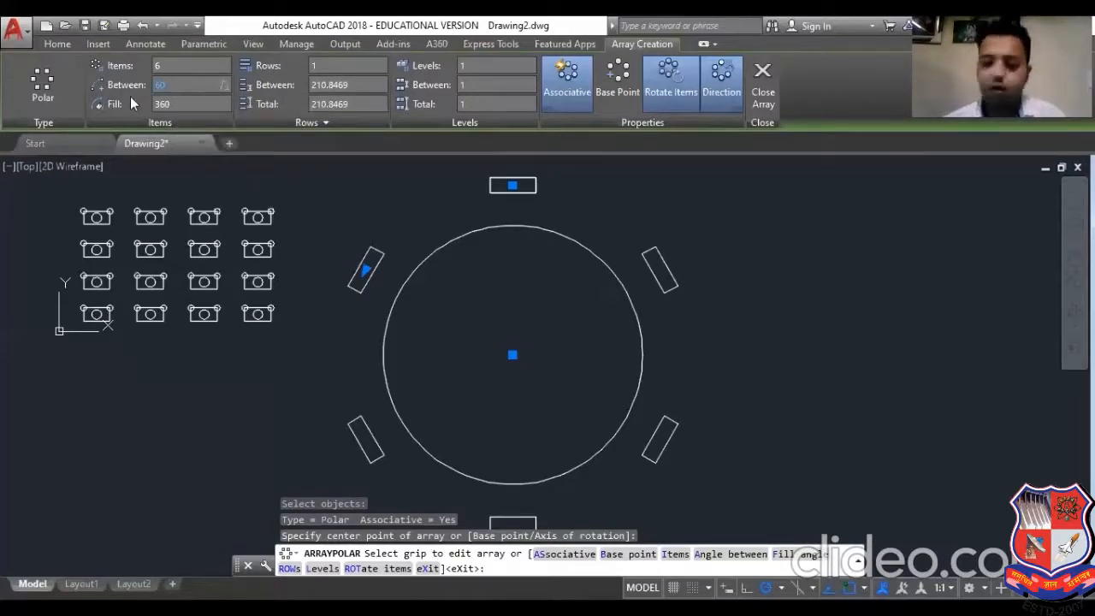
- Set the angle between the polar array's items to 30 degrees and the item count to 10
type("30")
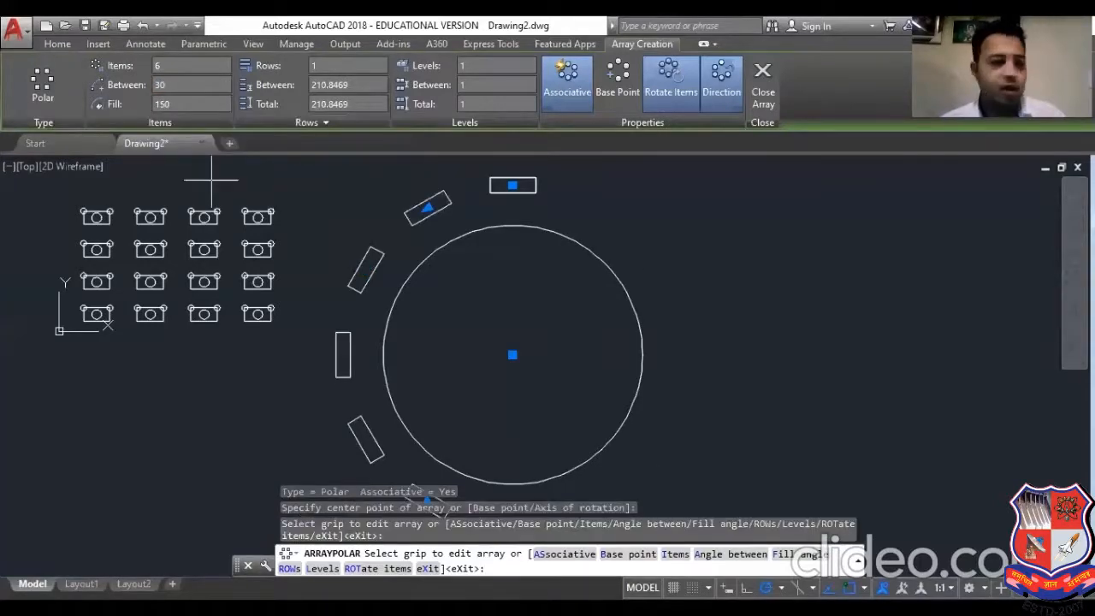
scroll(434, 268, "down", 2)
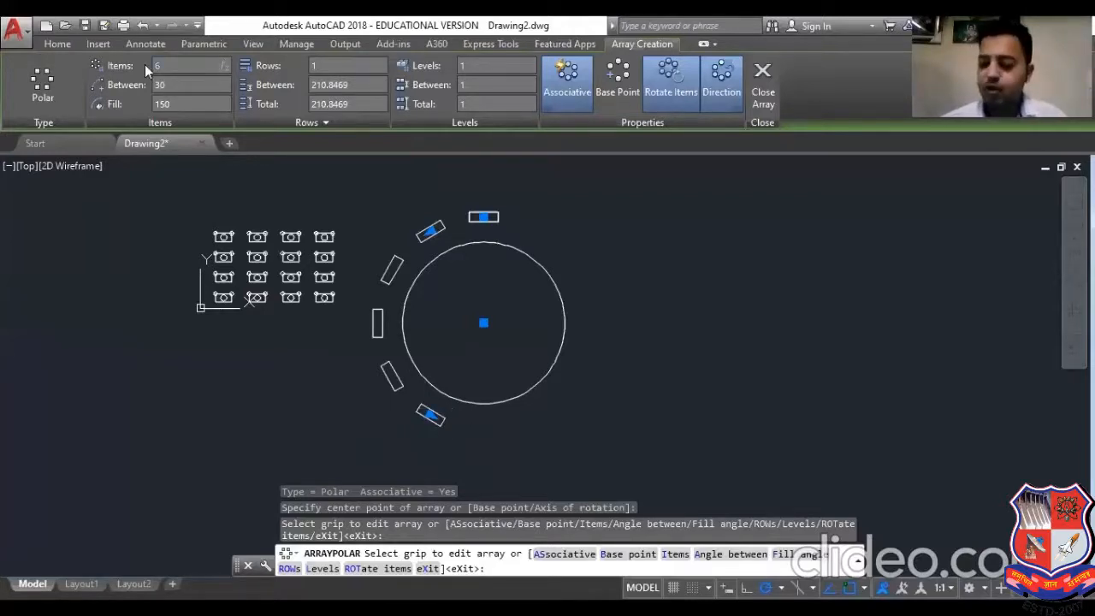
type("0")
key("Return")
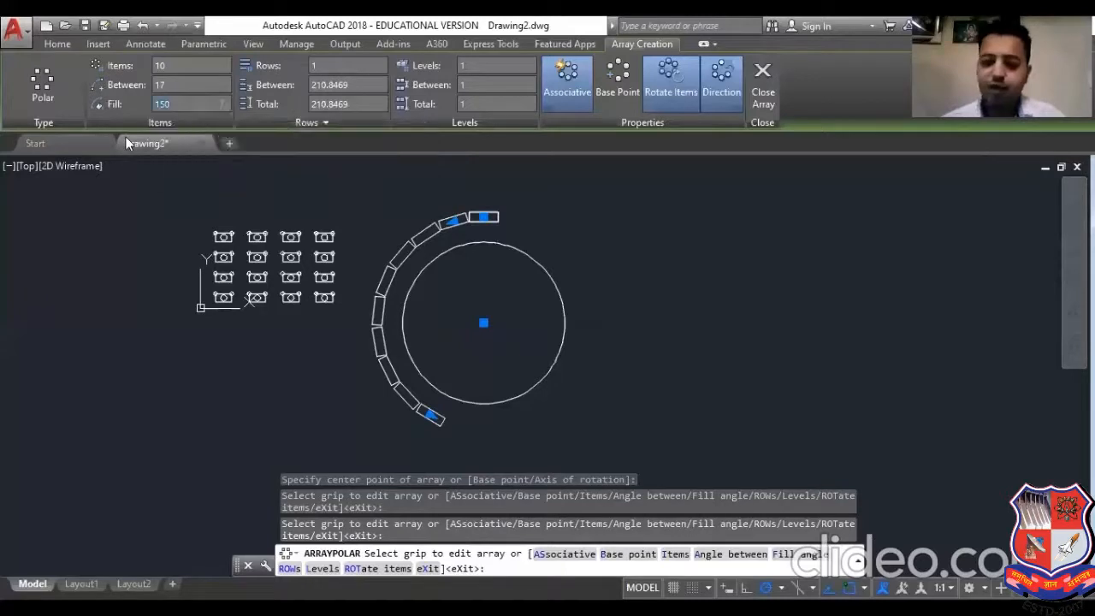
- Try a fill angle of 270 degrees for the polar array and replace it with a full 360 degrees
mouse_move(126, 138)
key("Return")
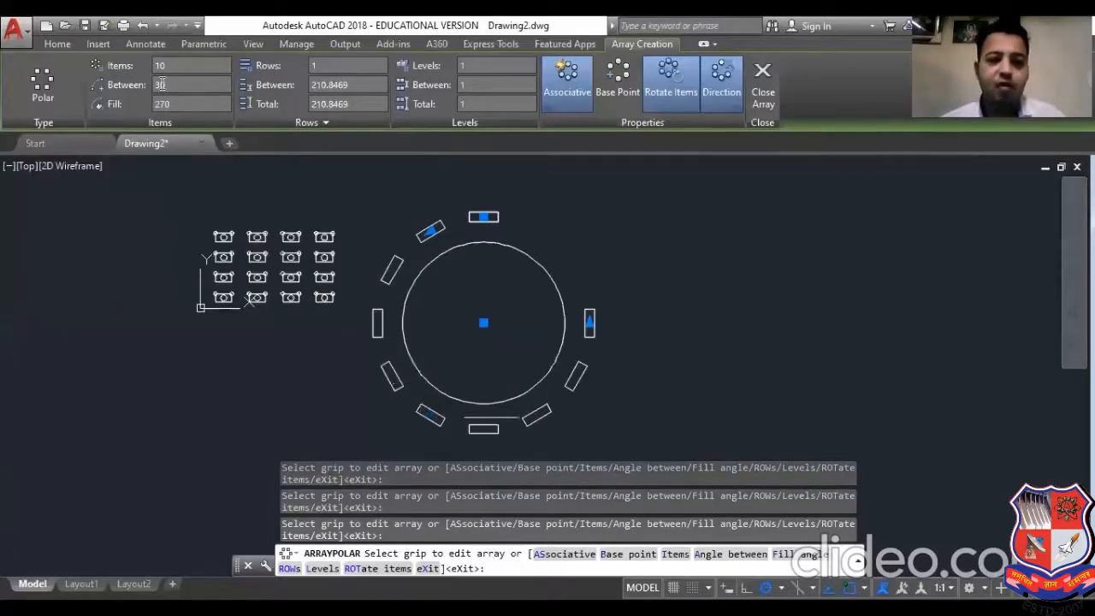
left_click_drag(187, 103, 139, 105)
type("360")
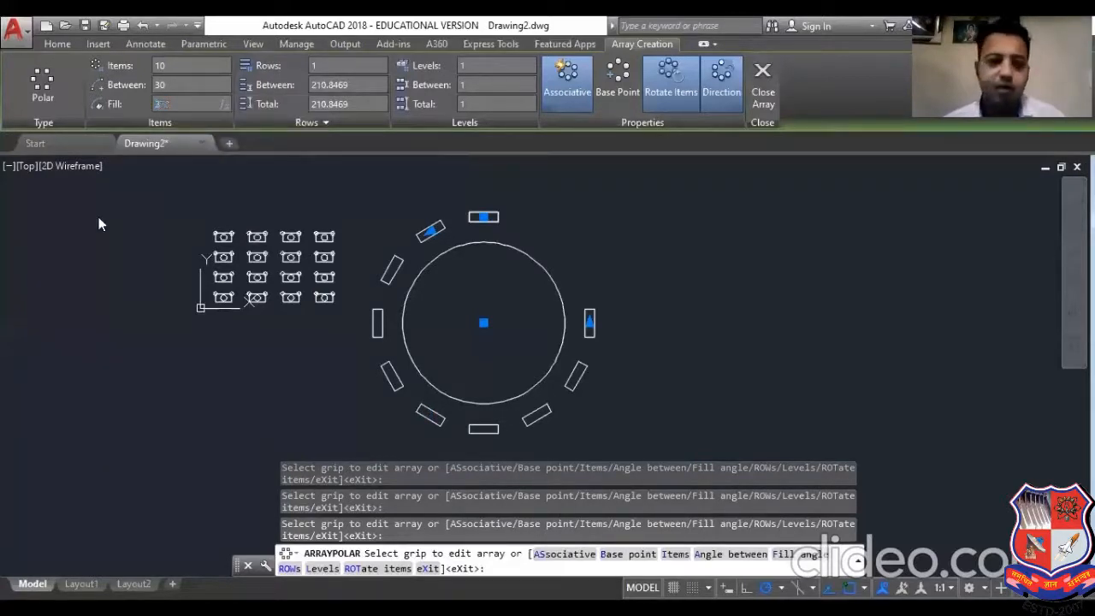
left_click(173, 83)
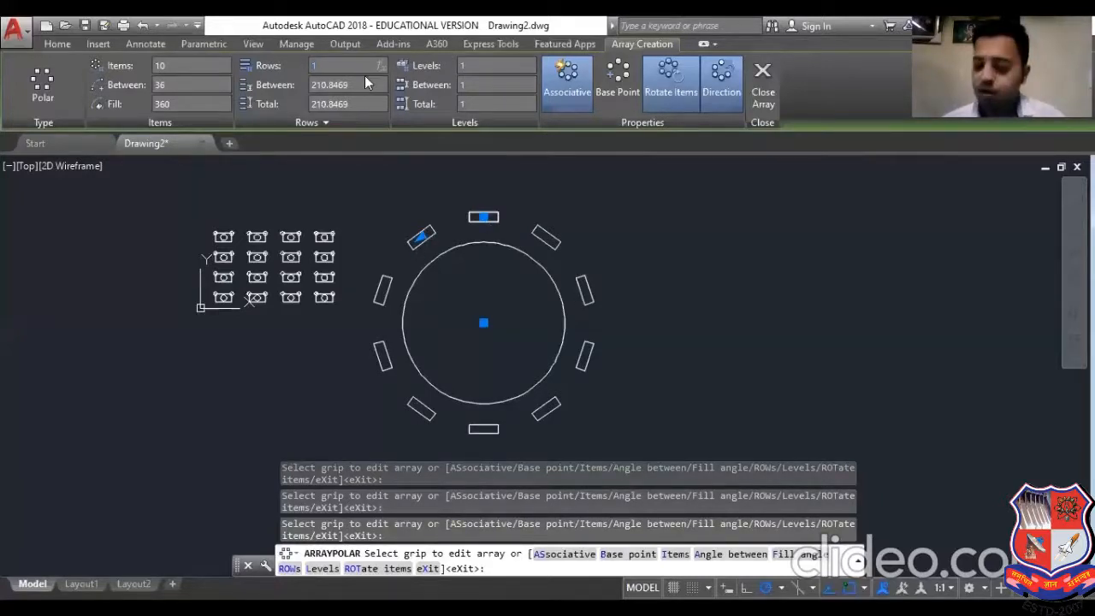
- Set the polar array's number of rows to 3
type("3")
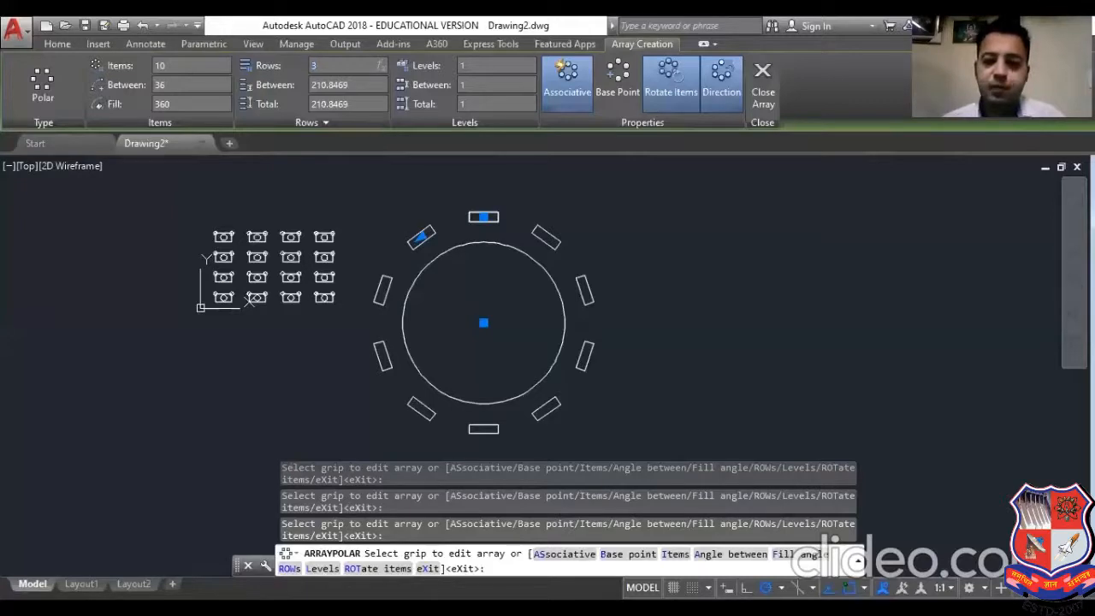
key("Return")
middle_click_drag(418, 313, 421, 298)
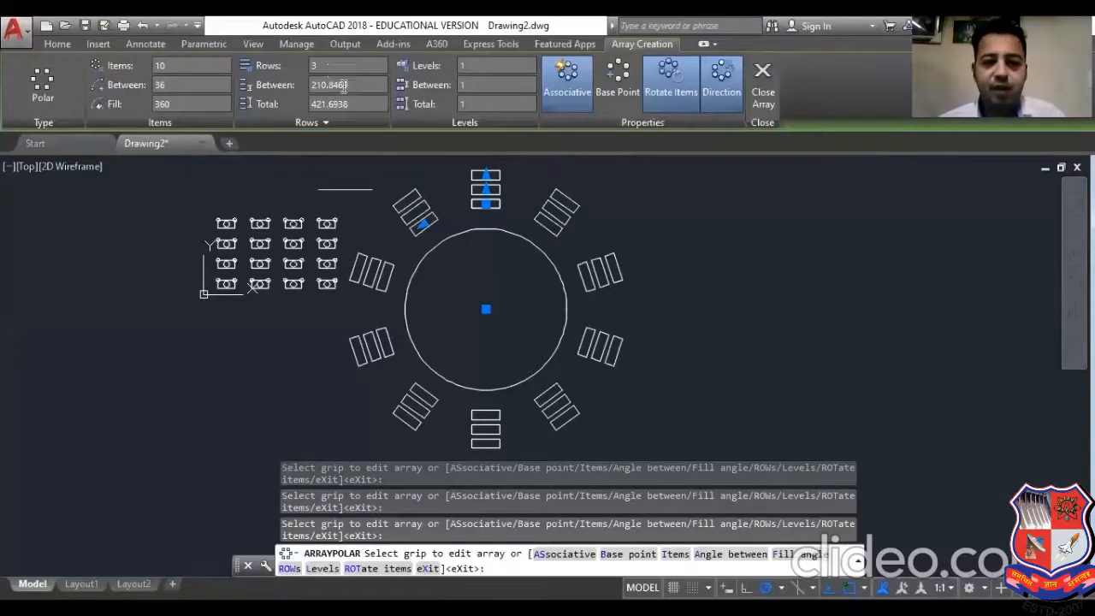
- Try row spacings of 10 and 100 for the polar array, and settle on 800 between the rows
left_click(313, 87)
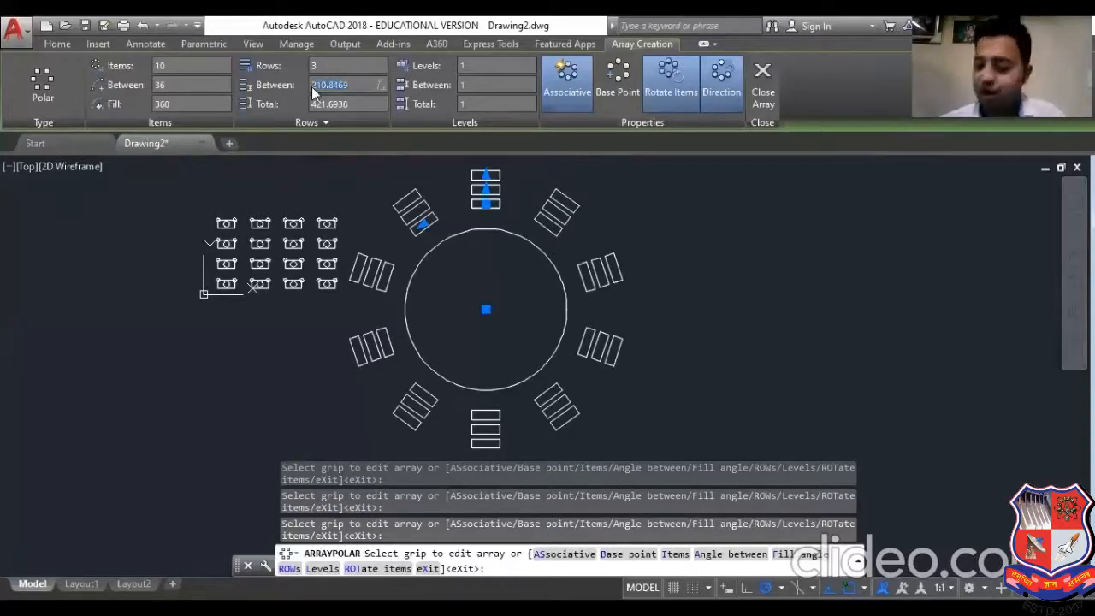
type("10")
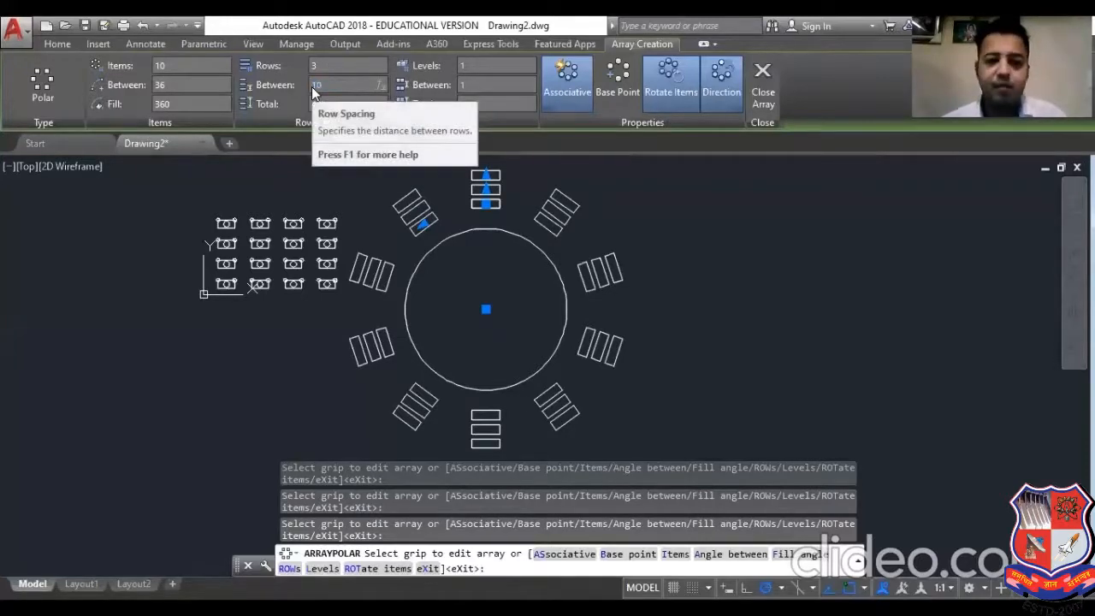
key("Return")
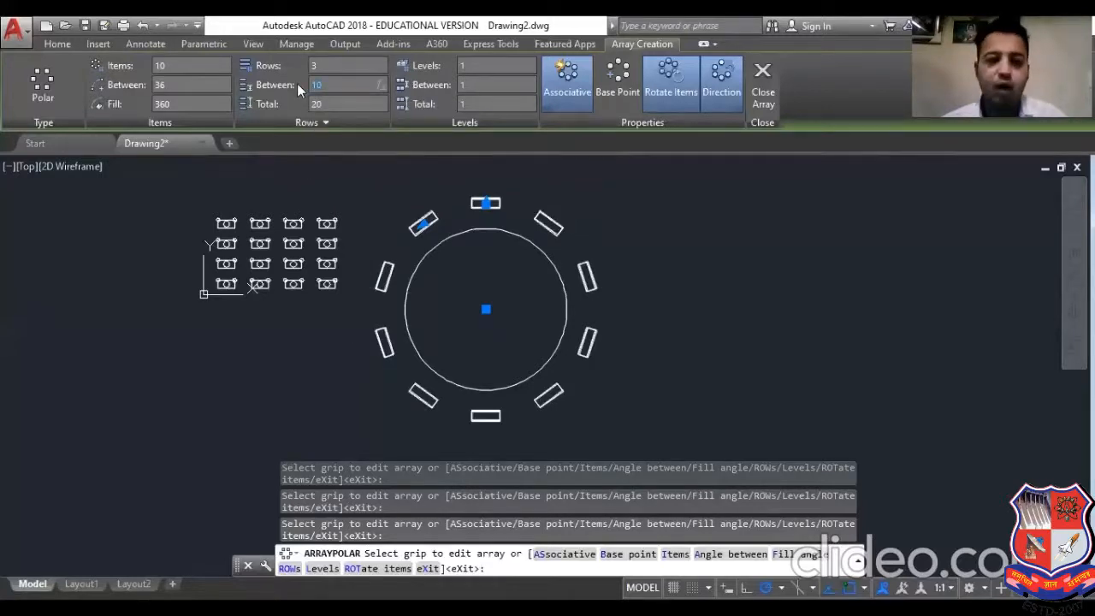
key("Return")
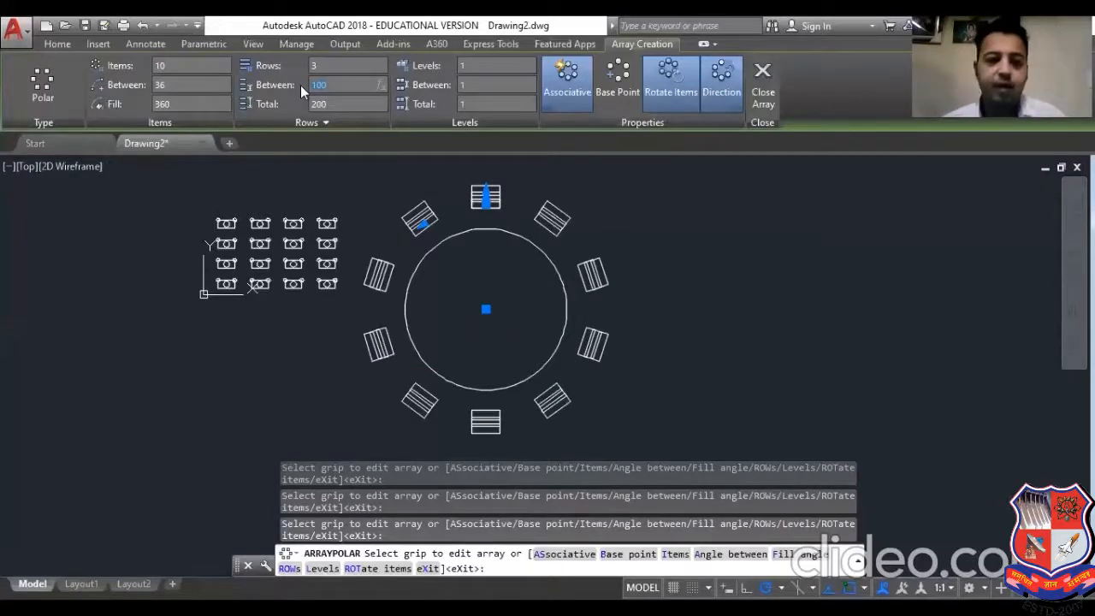
key("Return")
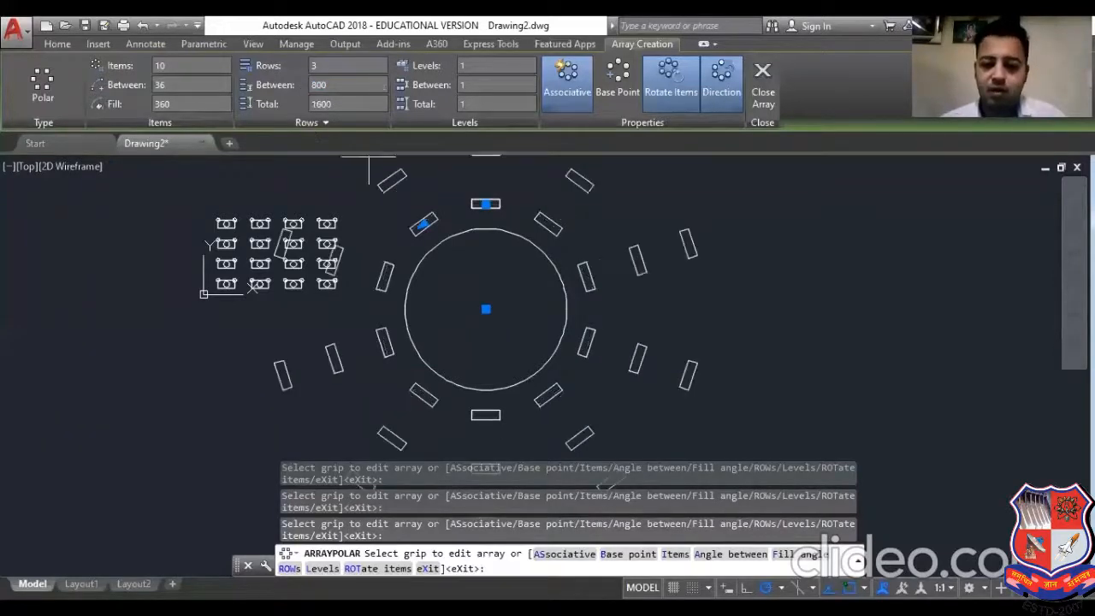
- Reduce the polar array to 1 row and make it non-associative
scroll(427, 260, "down", 2)
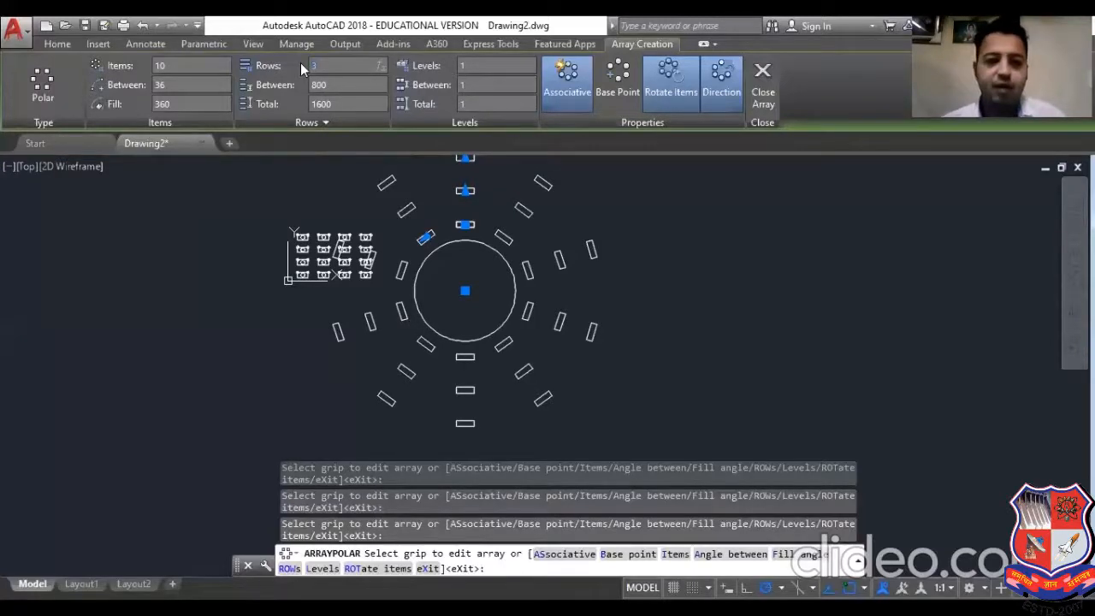
type("1")
key("Return")
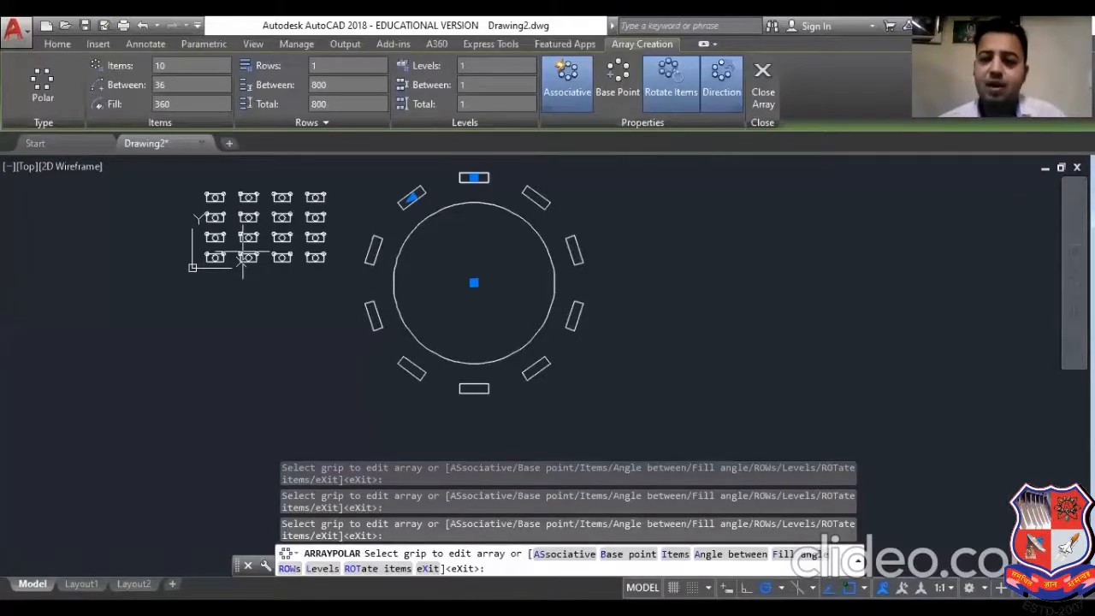
left_click(572, 98)
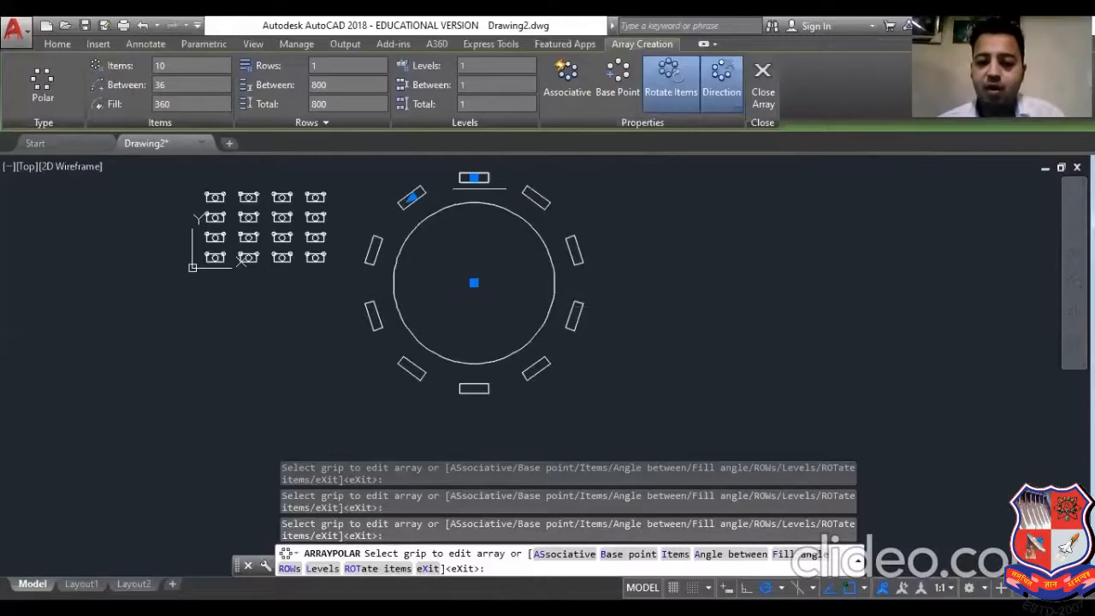
- Turn item rotation off and back on for the polar array
left_click(676, 92)
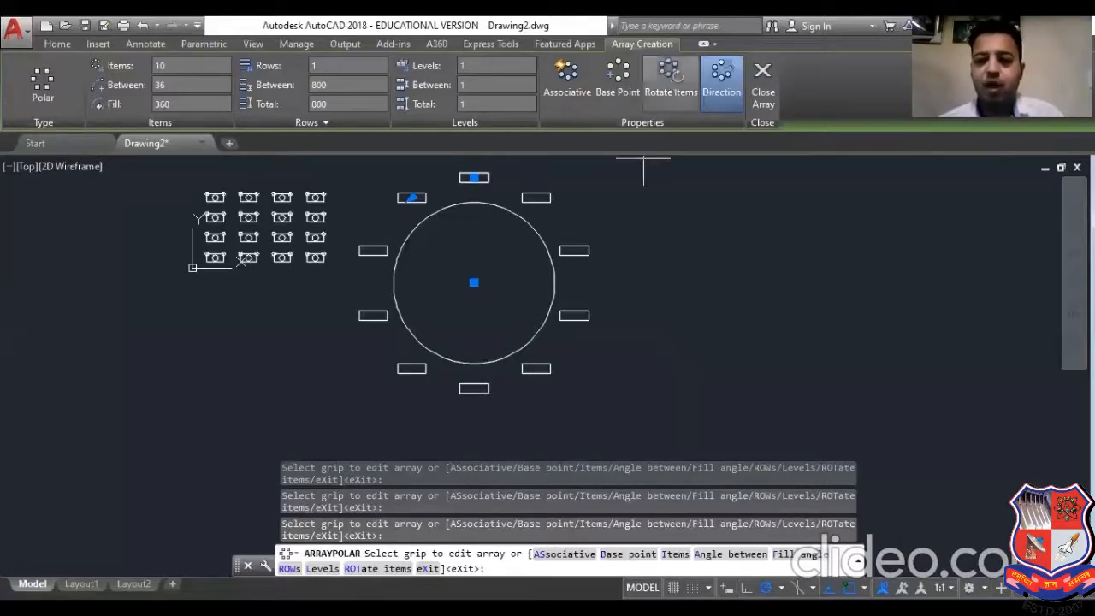
left_click(671, 77)
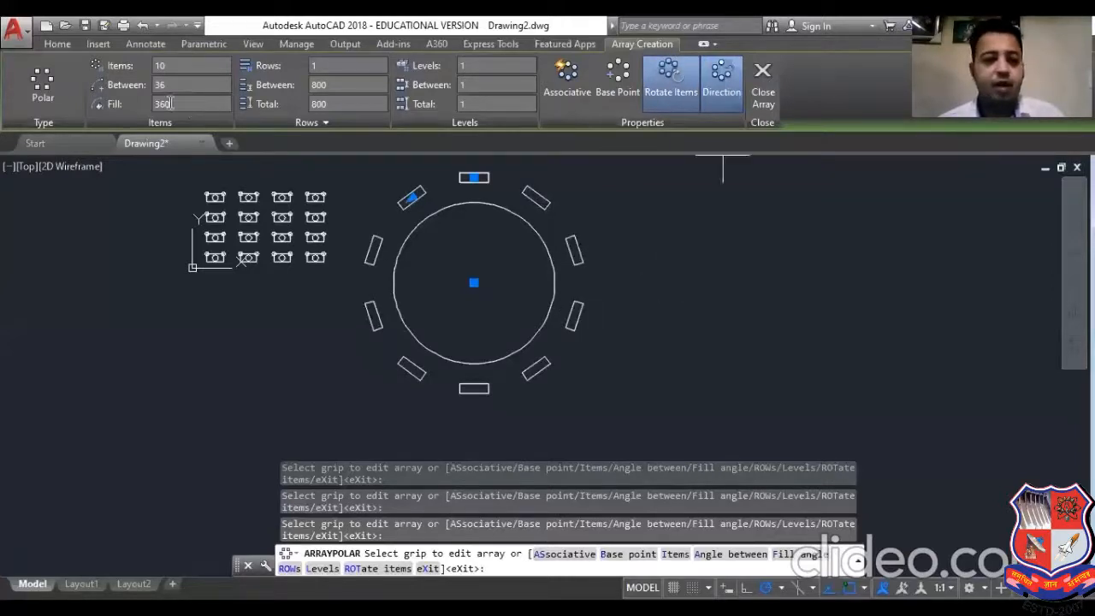
- Set the polar array's fill angle to 270 degrees, reverse its direction to clockwise, and finish the array
left_click(149, 103)
type("270")
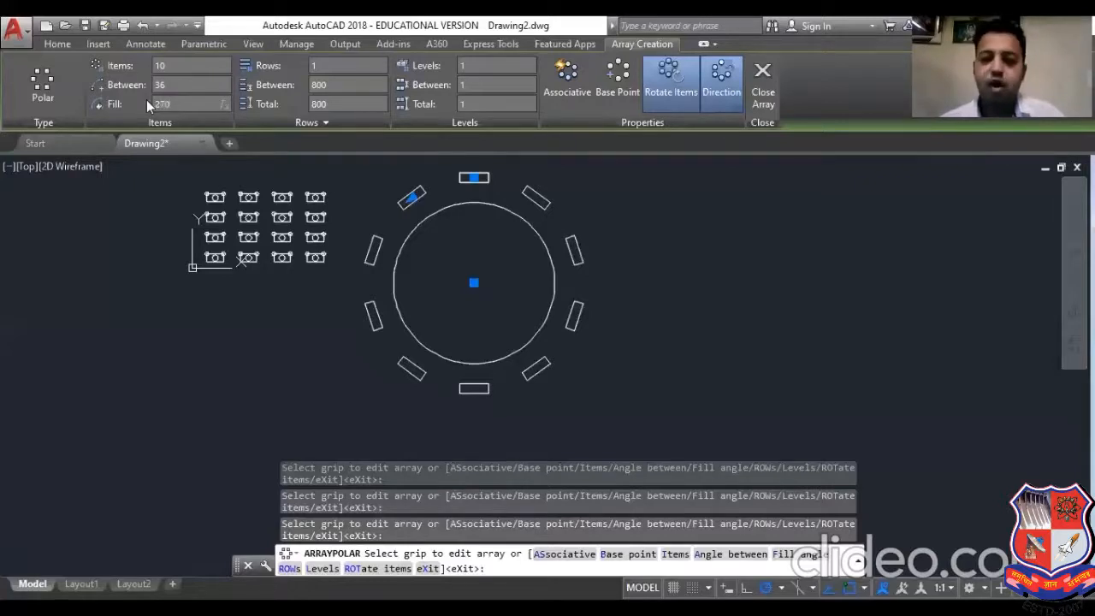
key("Return")
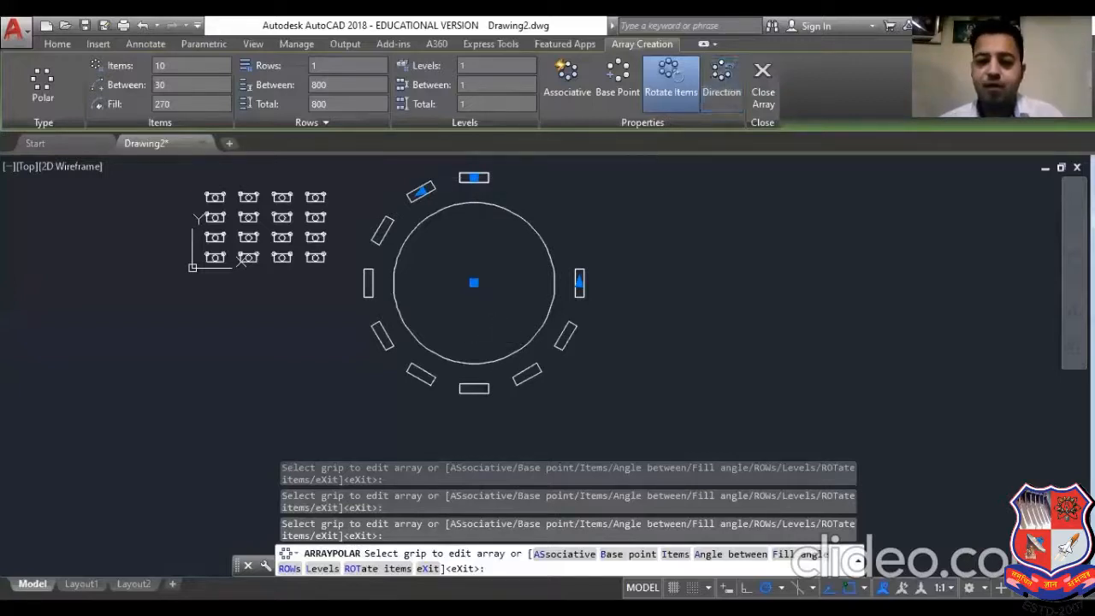
scroll(566, 206, "down", 2)
scroll(565, 206, "up", 2)
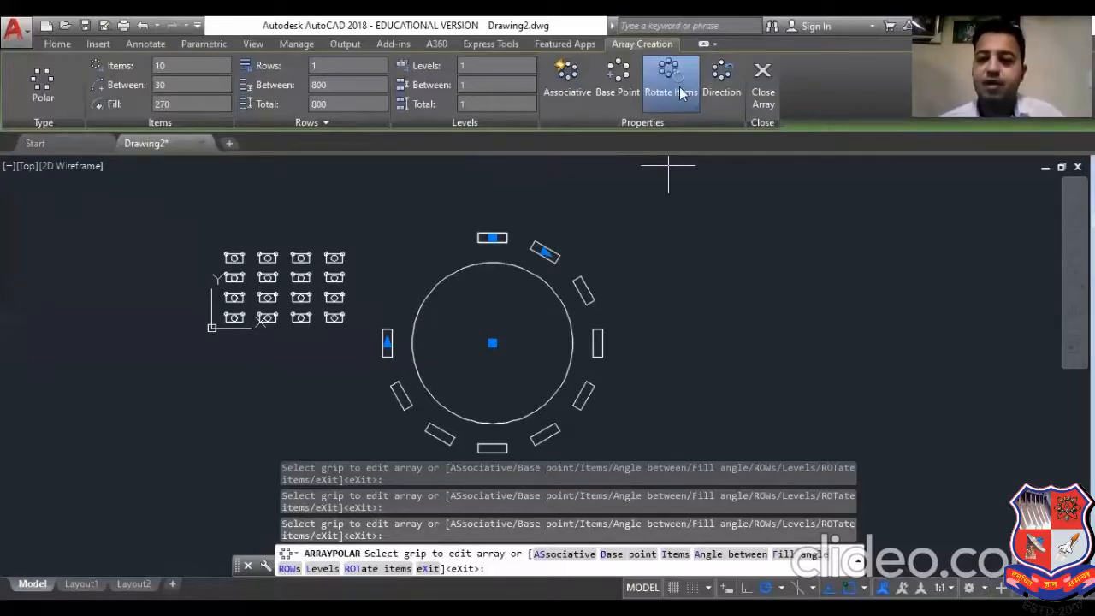
left_click(771, 98)
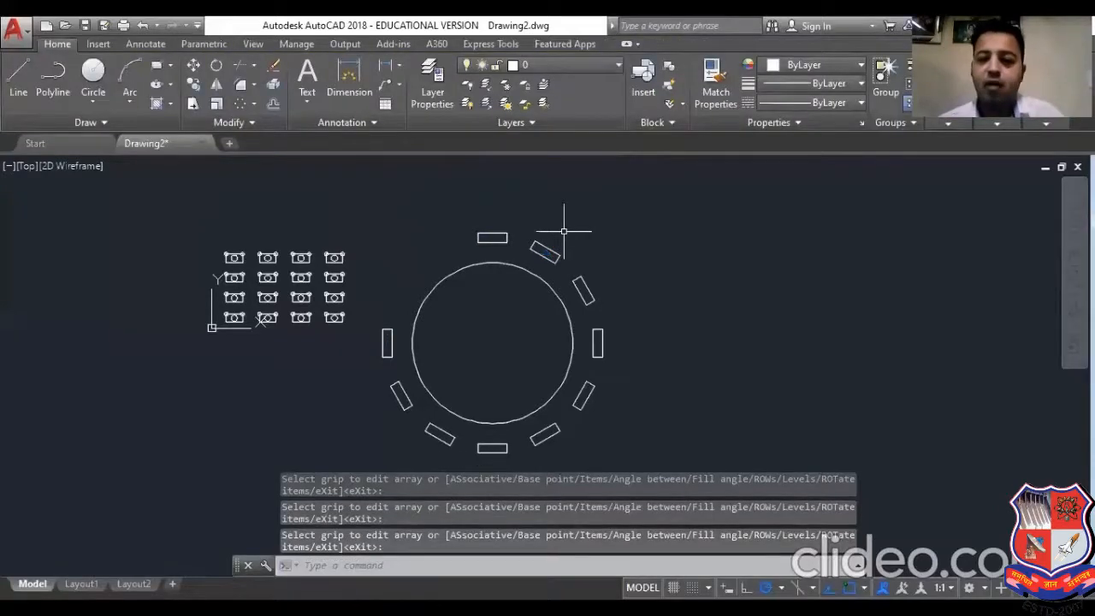
scroll(564, 231, "down", 2)
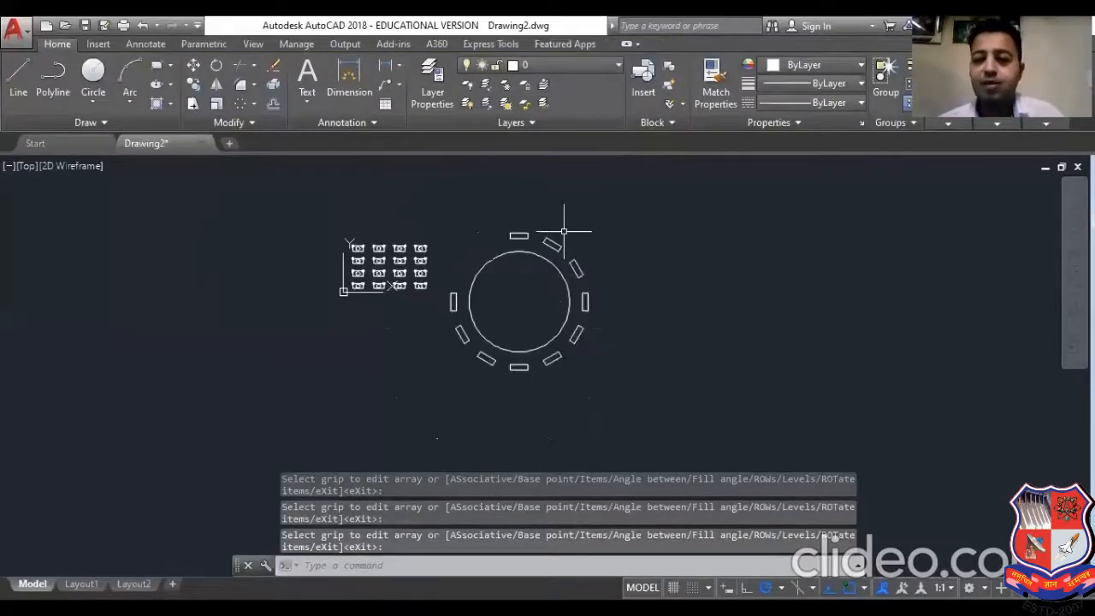
- Select the rectangular array of chairs to check that it behaves as one object, and release it without changes
left_click(396, 285)
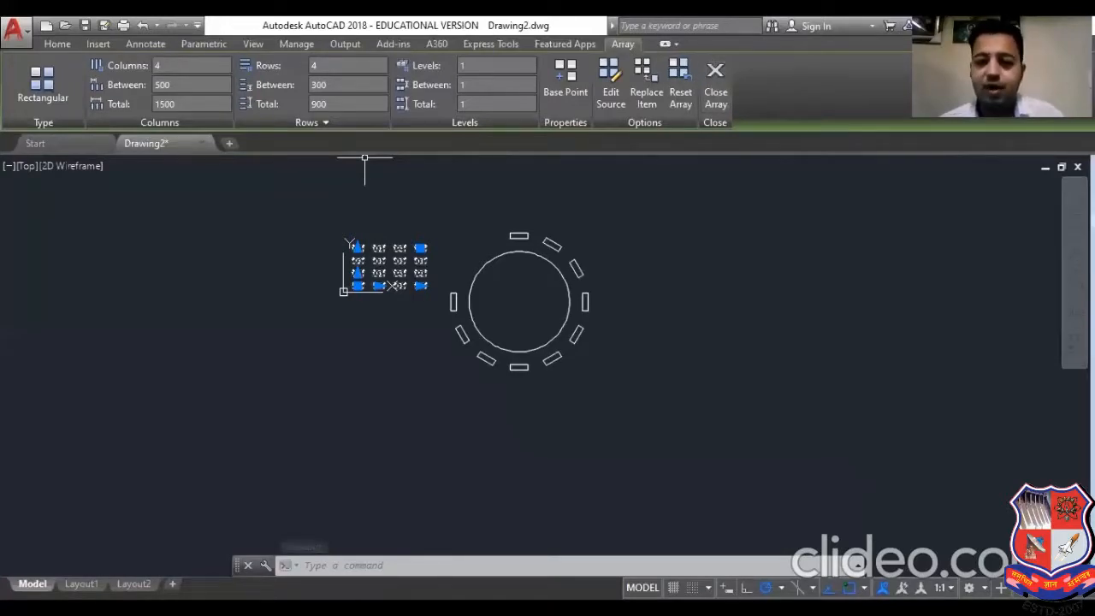
key("Return")
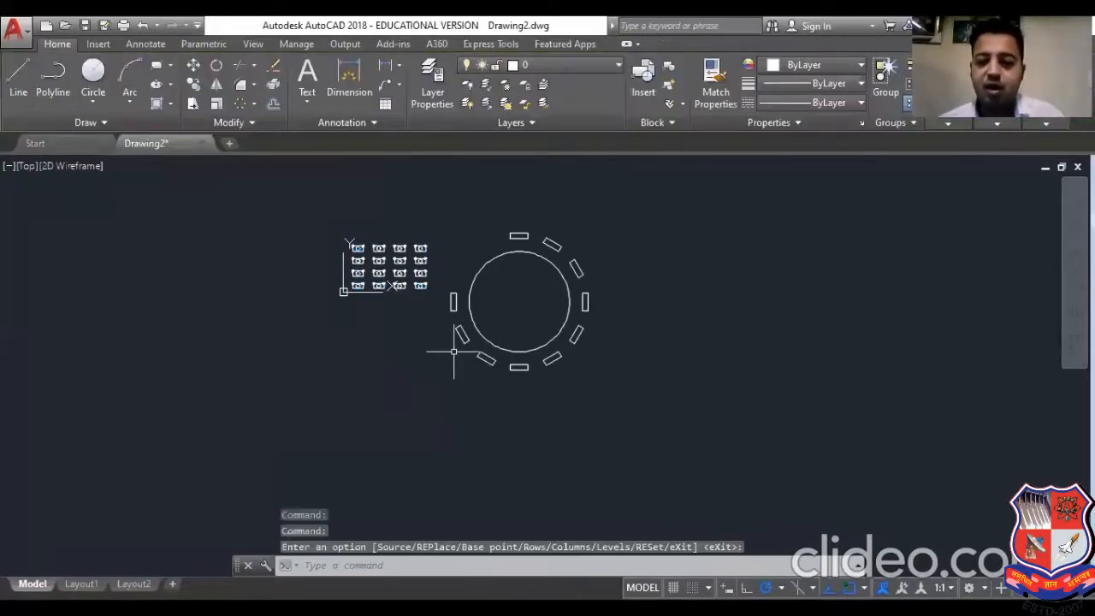
middle_click_drag(454, 351, 447, 360)
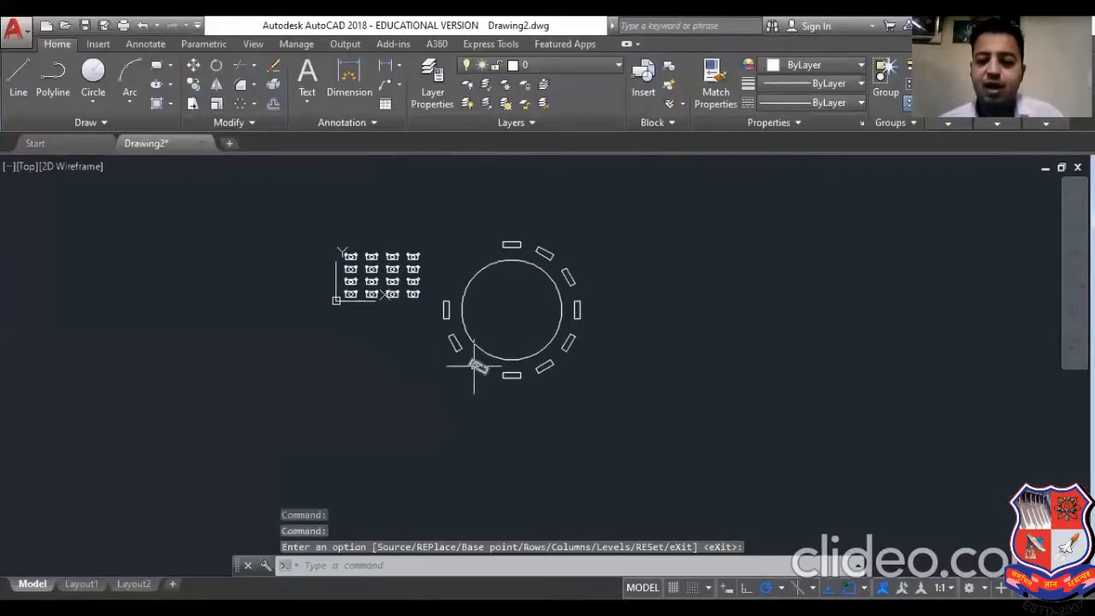
- Erase the lower-left, right and upper-right rectangles of the polar array individually
left_click(474, 366)
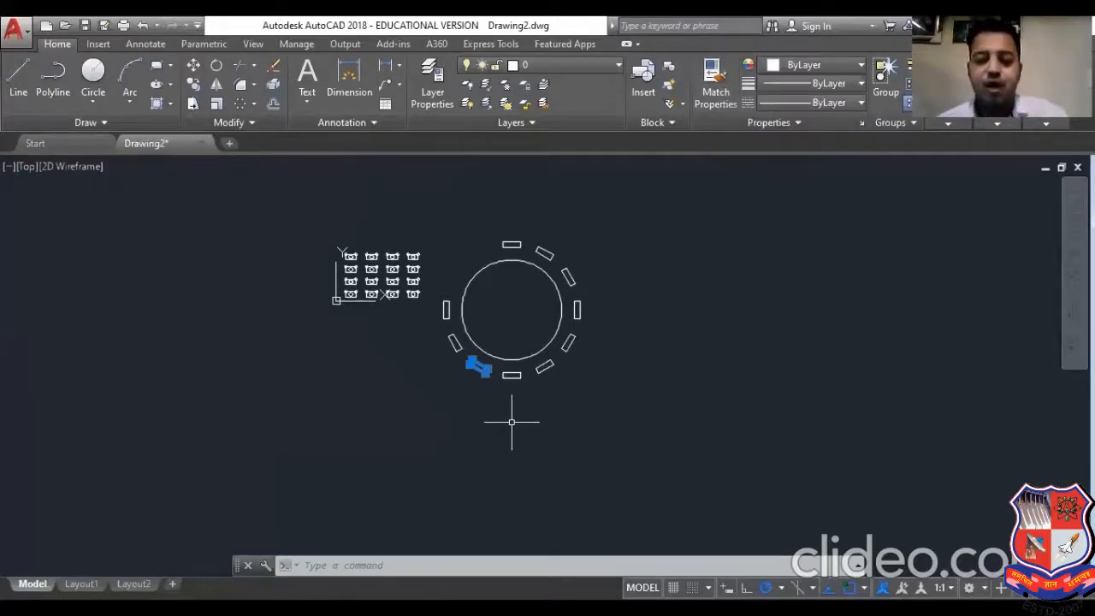
key("Delete")
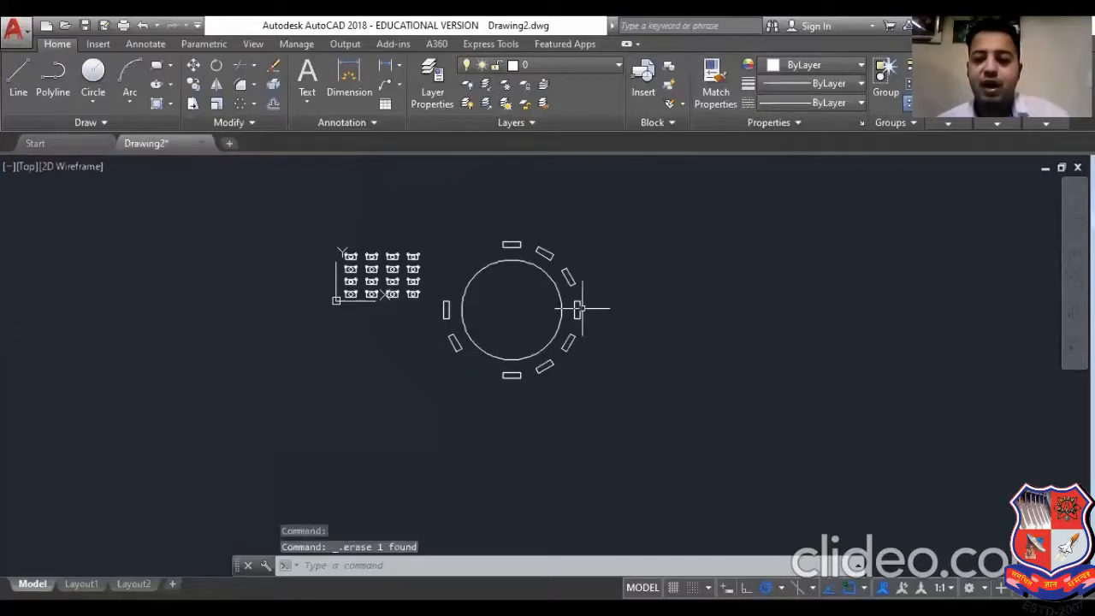
left_click(578, 309)
key("Delete")
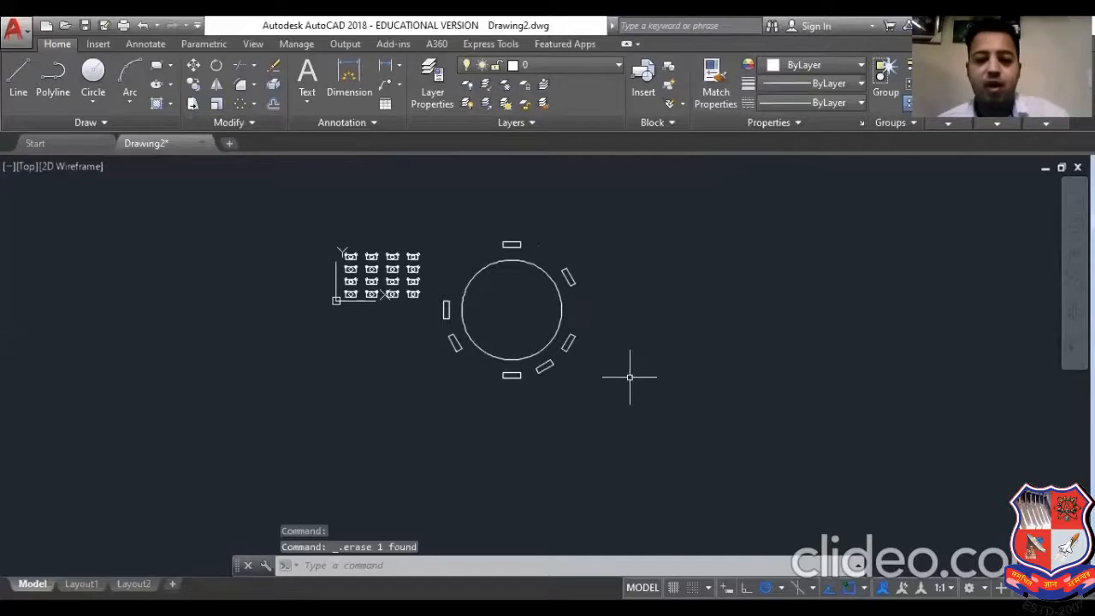
- Erase the whole rectangular array of chairs and undo that erasure
left_click(369, 295)
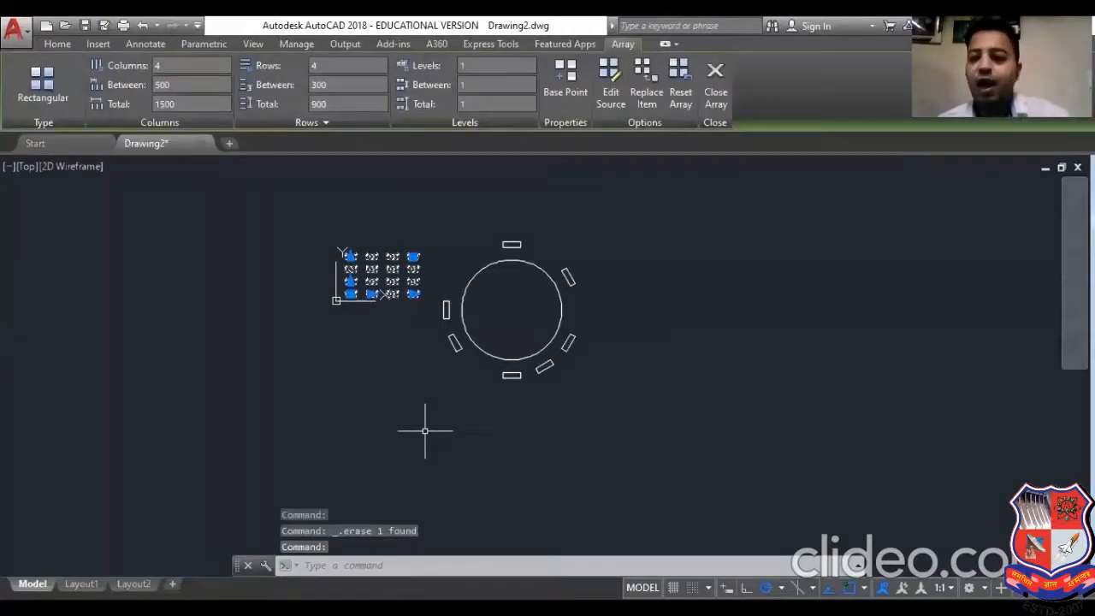
key("Delete")
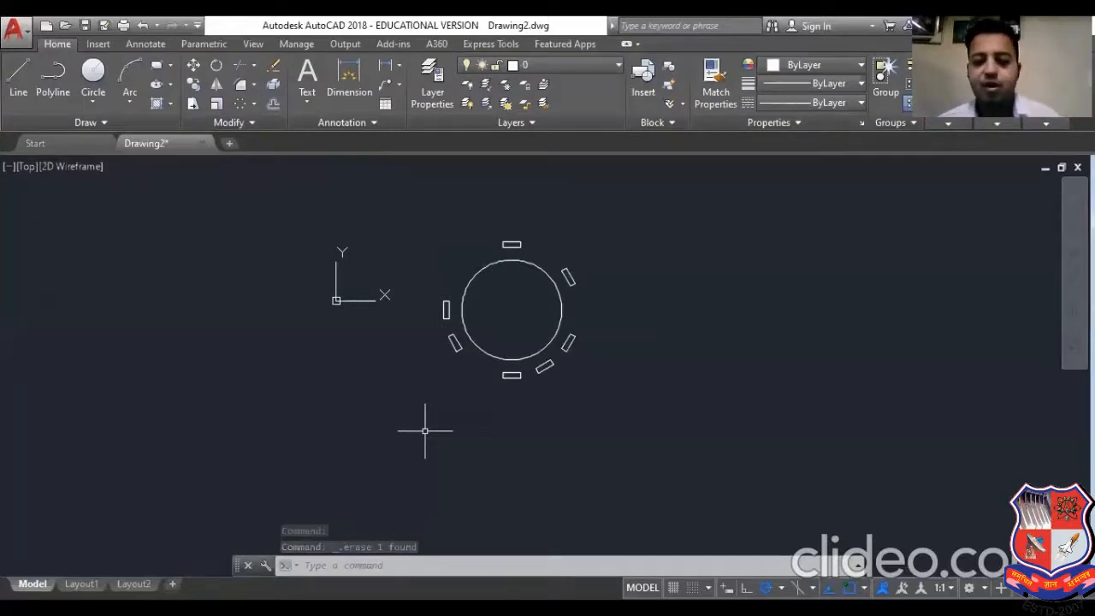
key("ctrl+z")
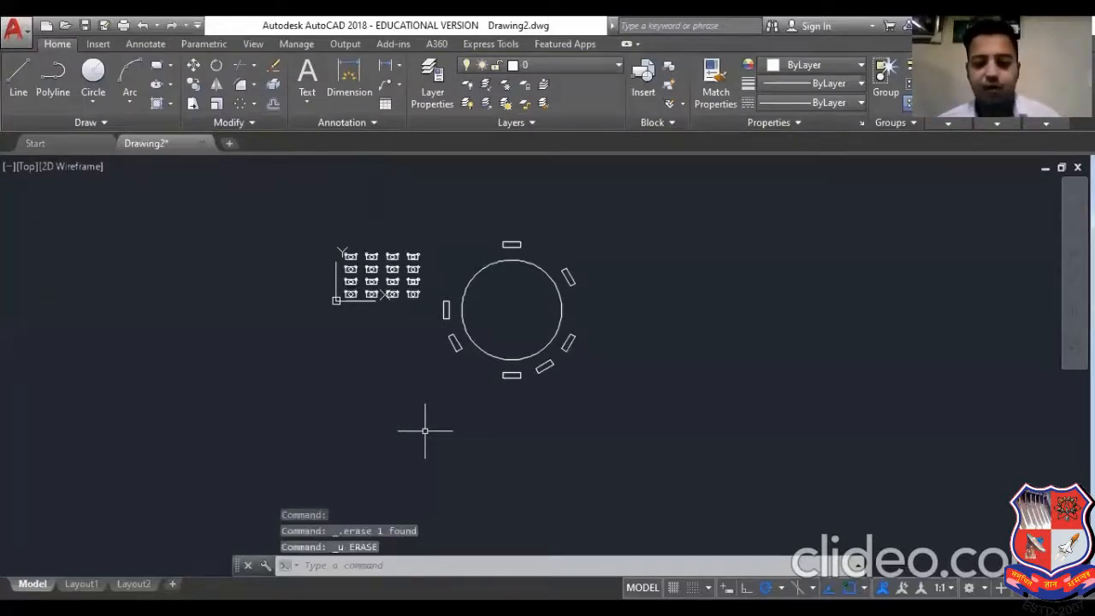
- Undo the erasure of the polar array's upper-right rectangle and clear any stray command entry
key("ctrl+z")
type("Zz")
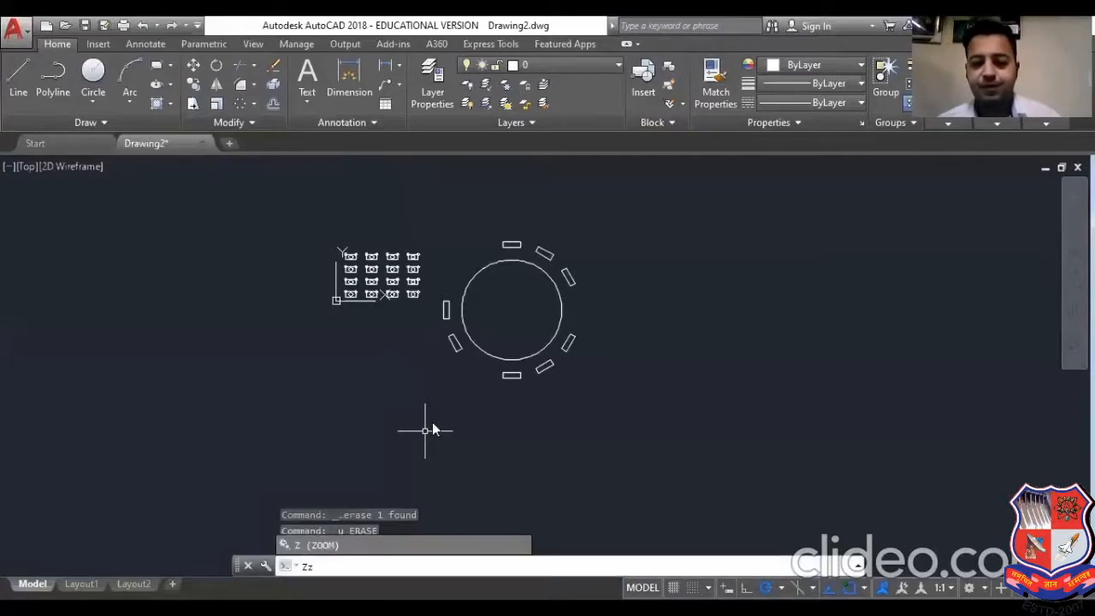
type("zz")
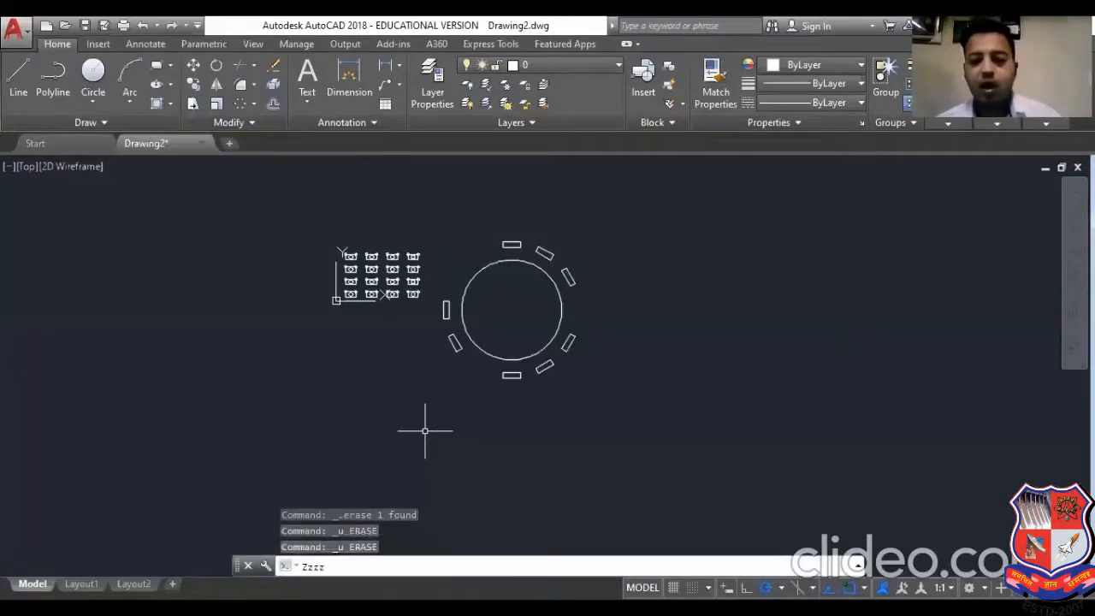
key("Escape")
key("Escape")
- Draw a wavy fit-point spline with four points in the empty area to the right of the circle
middle_click_drag(663, 329, 536, 335)
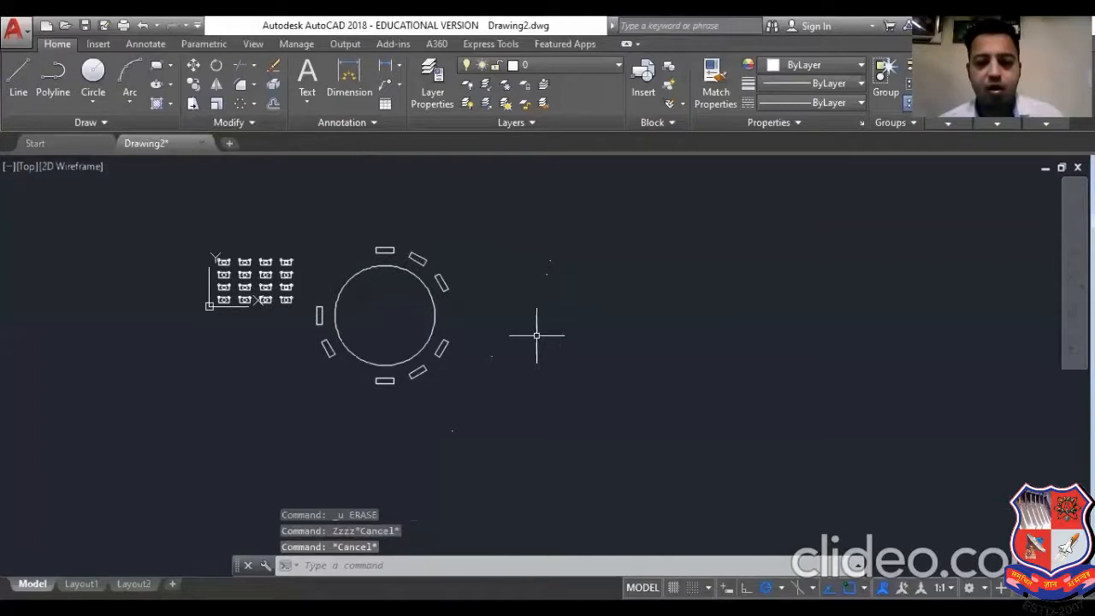
left_click(86, 122)
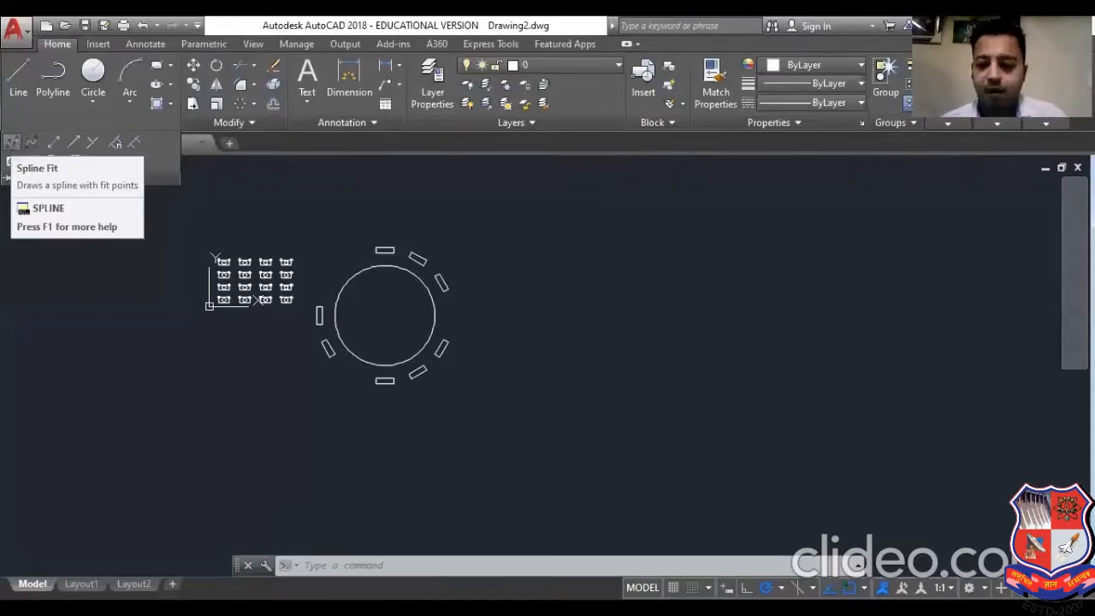
left_click(12, 142)
left_click(552, 342)
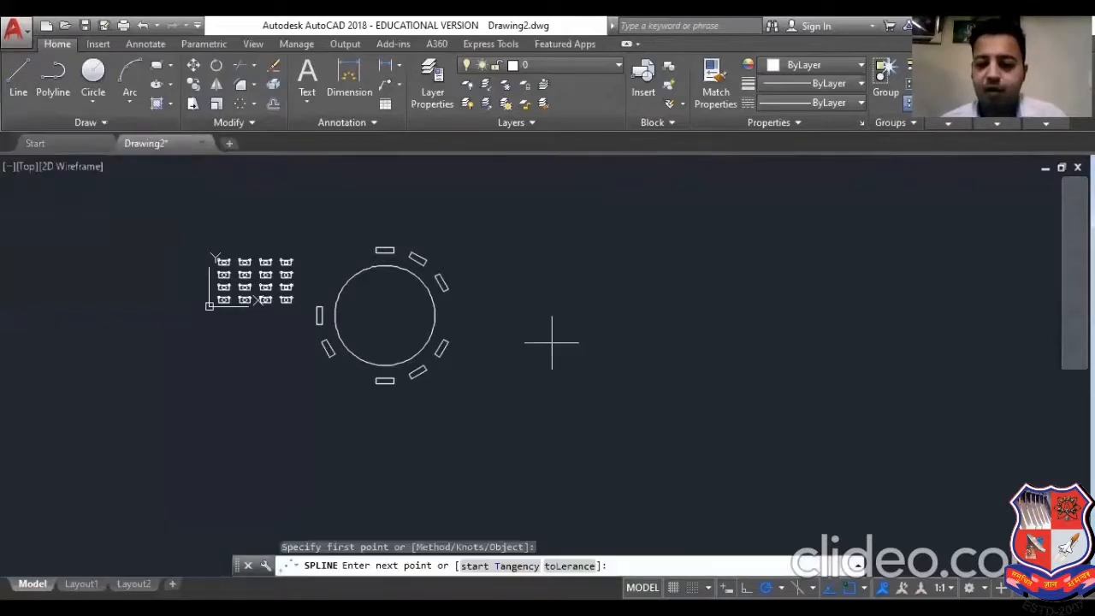
left_click(609, 329)
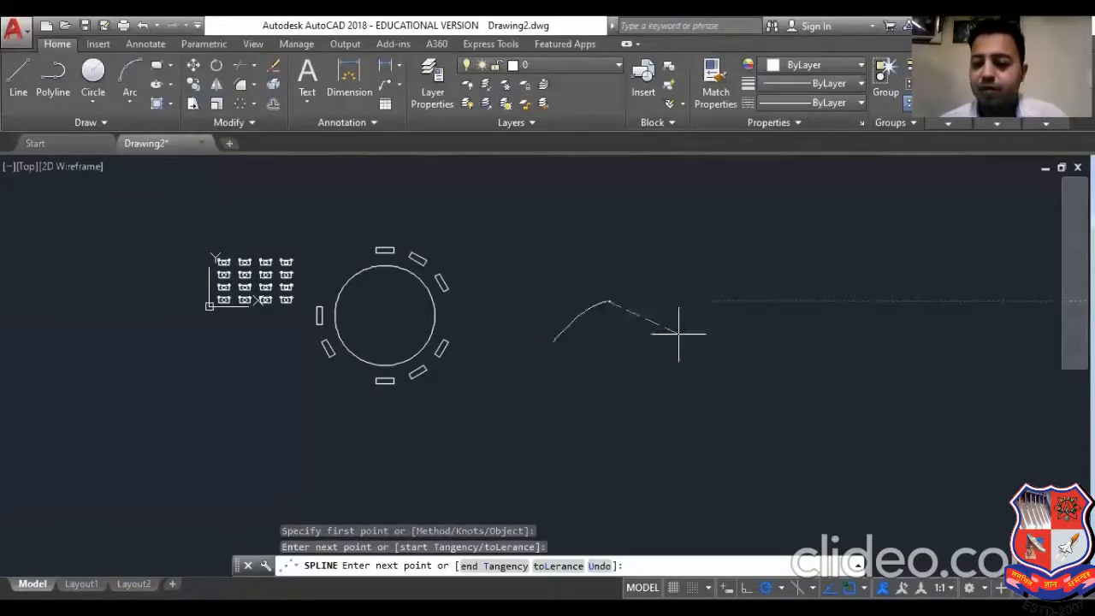
left_click(679, 333)
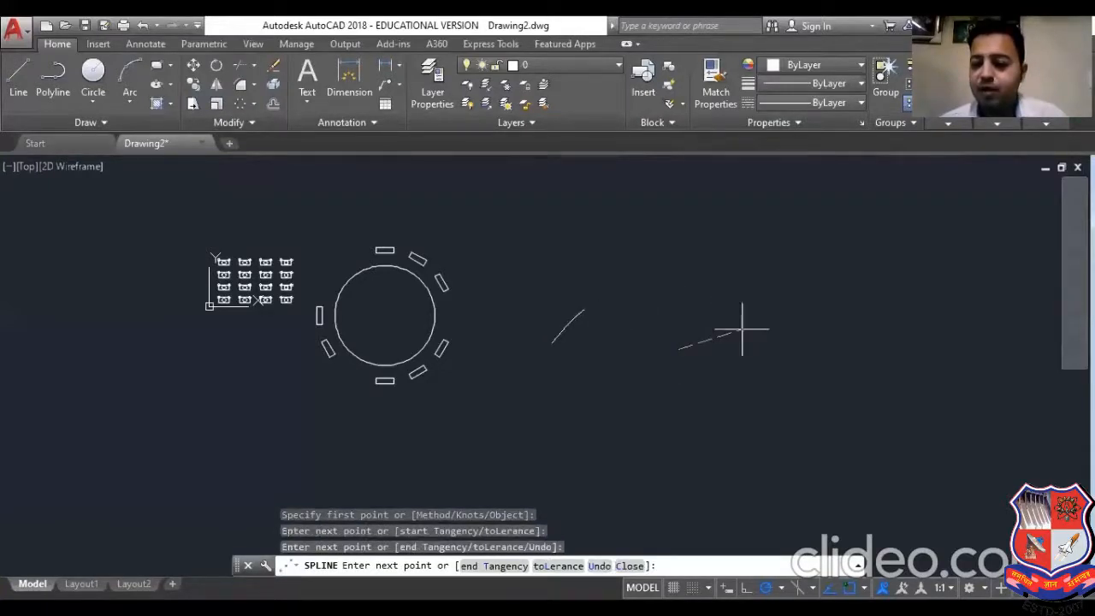
left_click(817, 323)
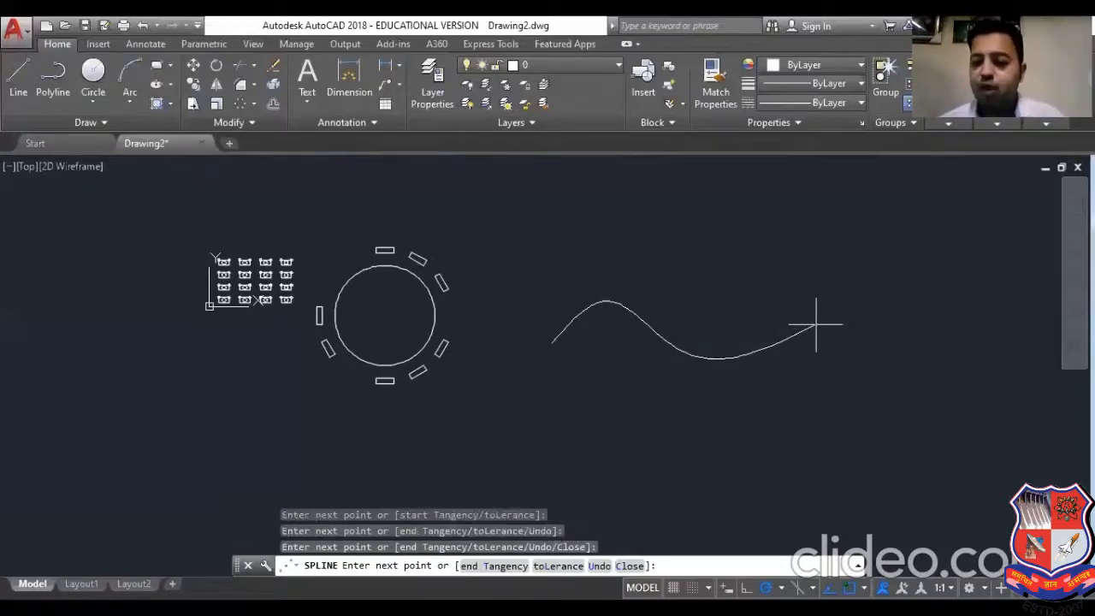
key("Return")
- Stretch the spline's third fit point upward to flatten its dip, and deselect the curve
left_click(816, 325)
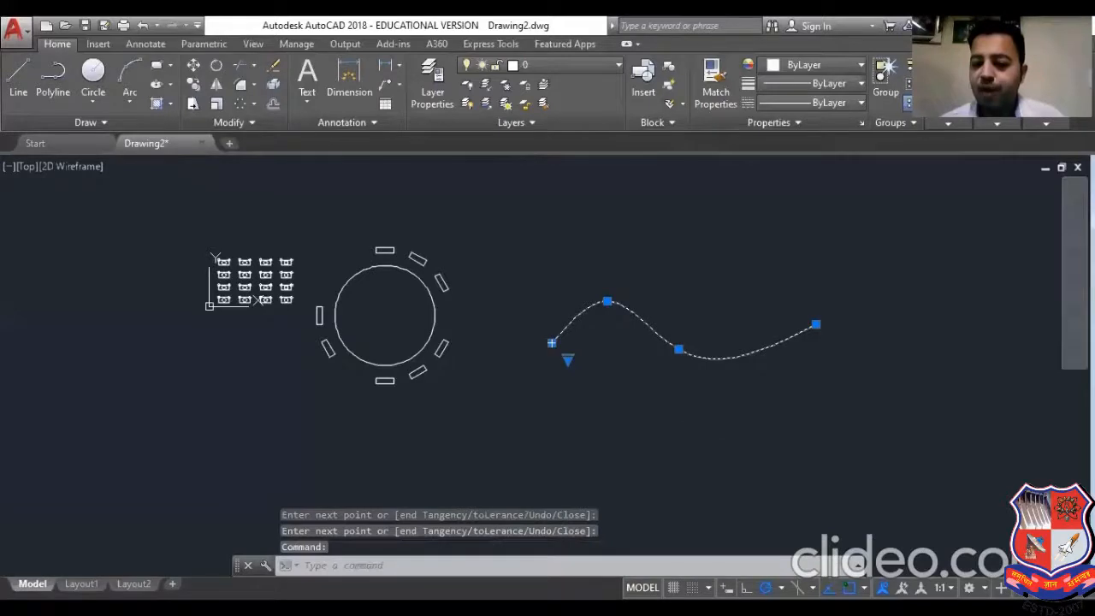
left_click(678, 349)
left_click(695, 316)
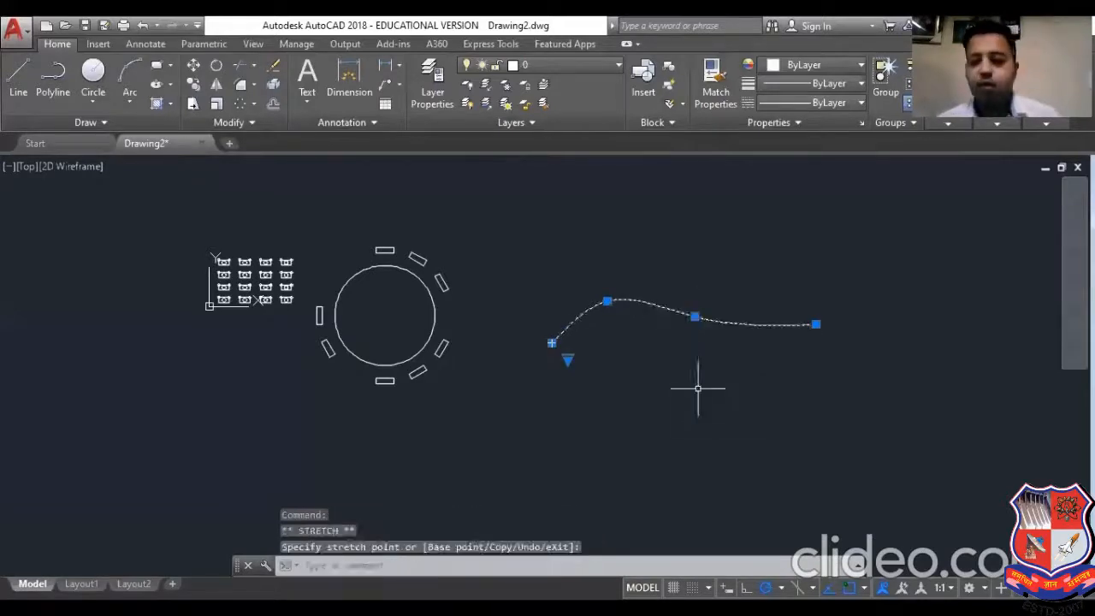
key("Escape")
key("Escape")
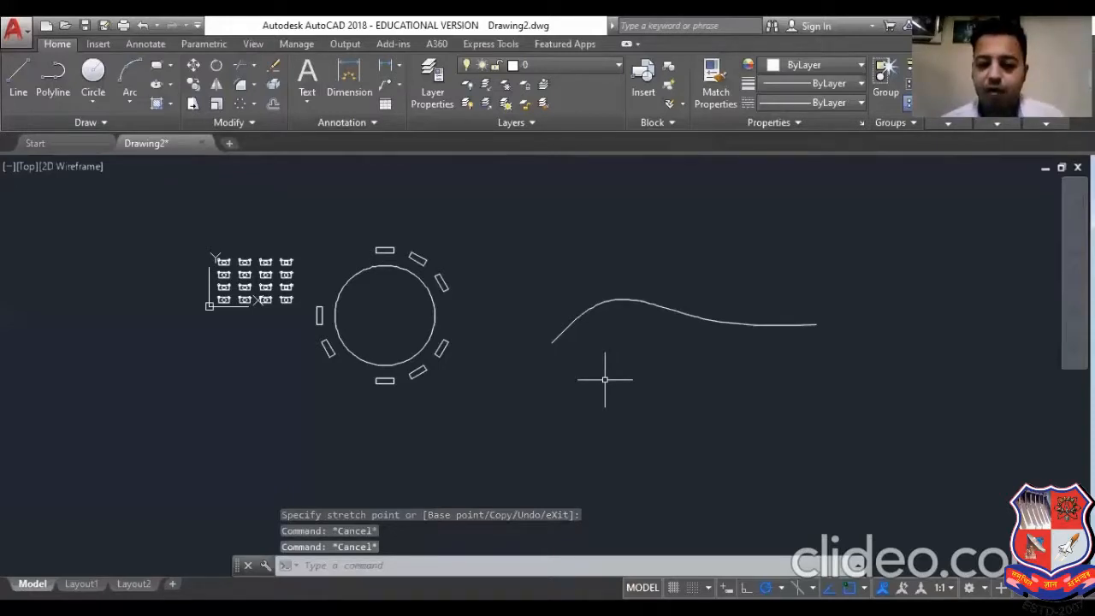
- Draw a small rectangle whose lower-right corner sits on the spline's left endpoint
type("rec")
key("Return")
left_click(538, 341)
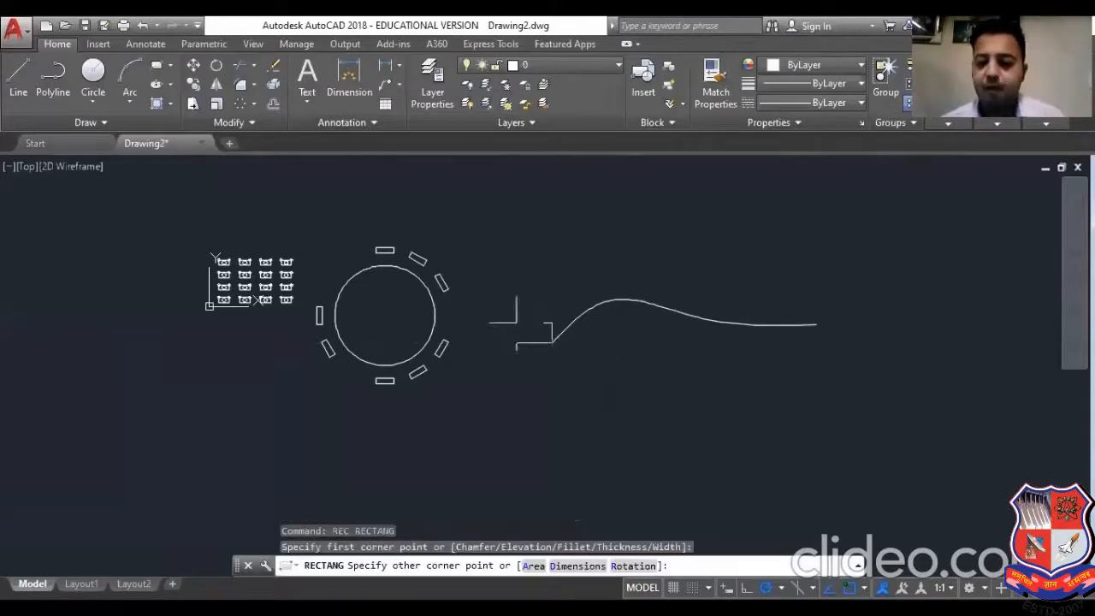
left_click(512, 322)
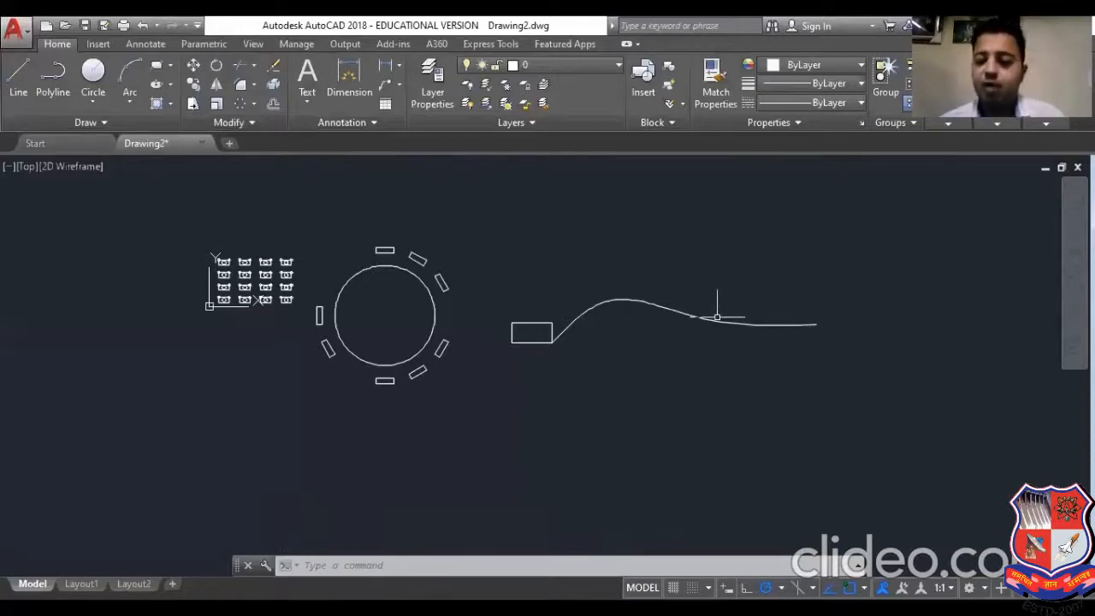
- Create a path array of the new rectangle using the spline as the path curve
left_click(254, 101)
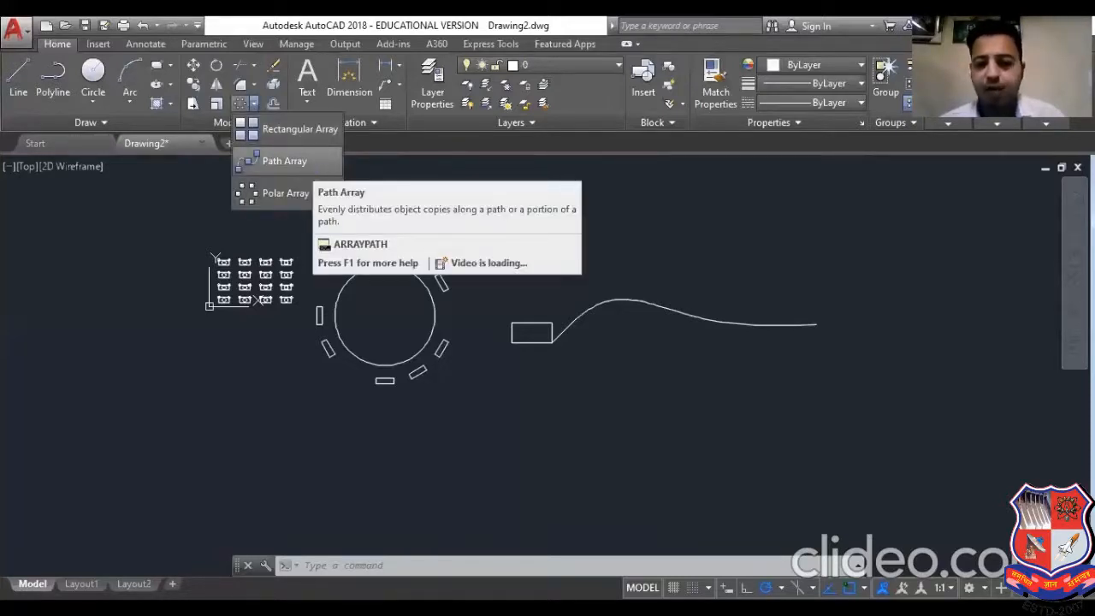
left_click(311, 167)
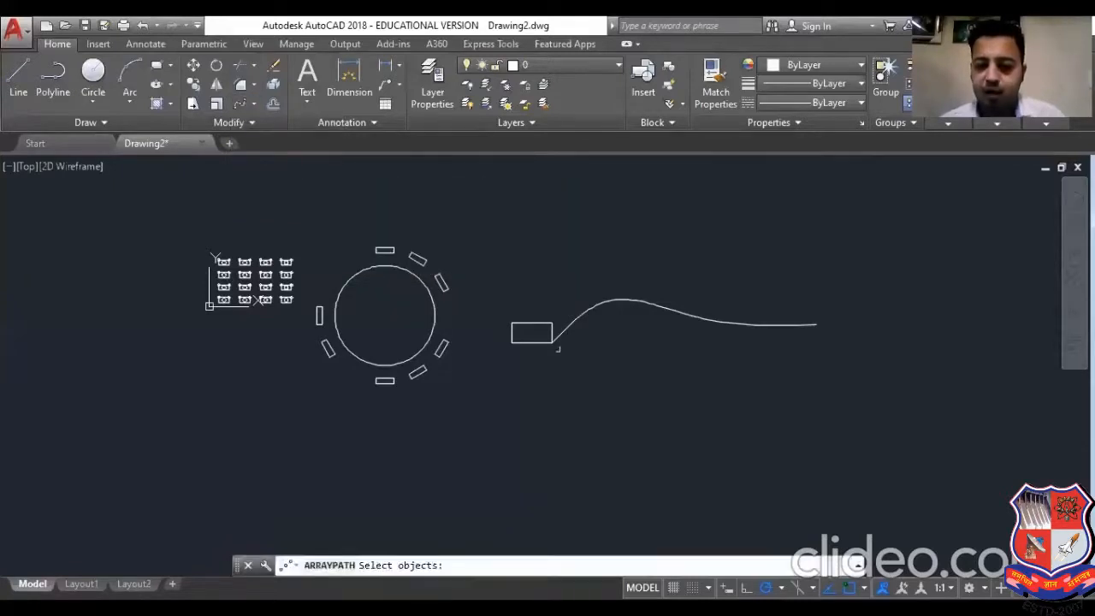
left_click(534, 323)
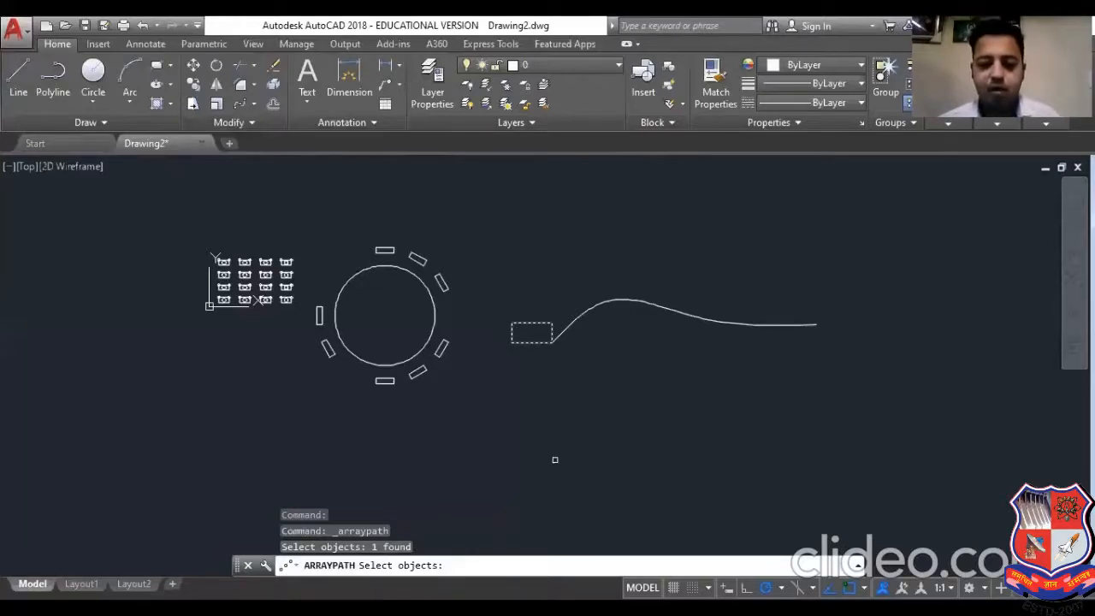
key("Return")
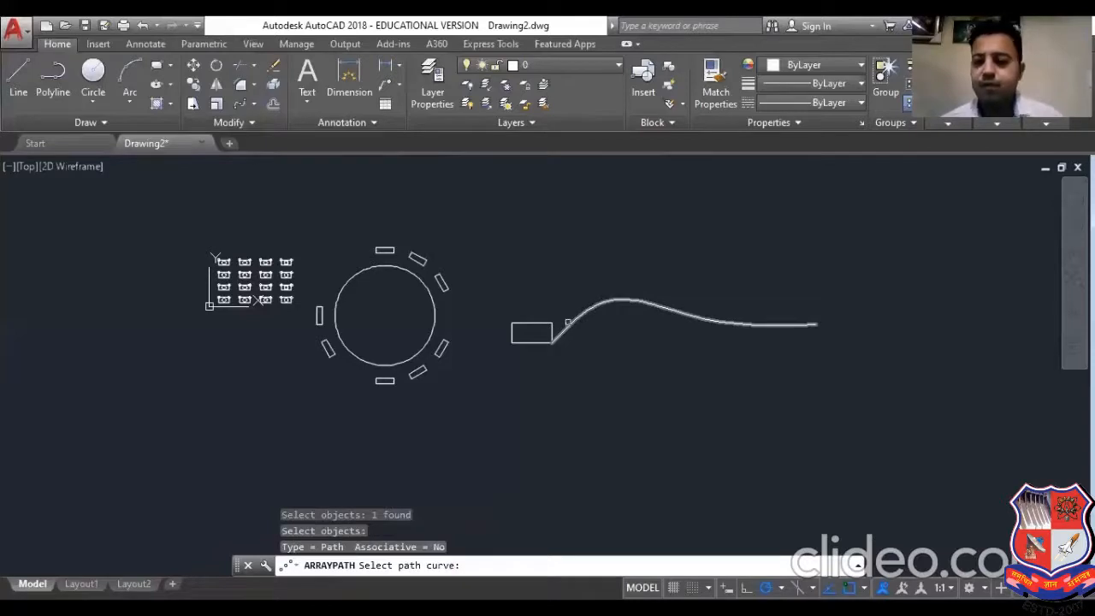
left_click(567, 324)
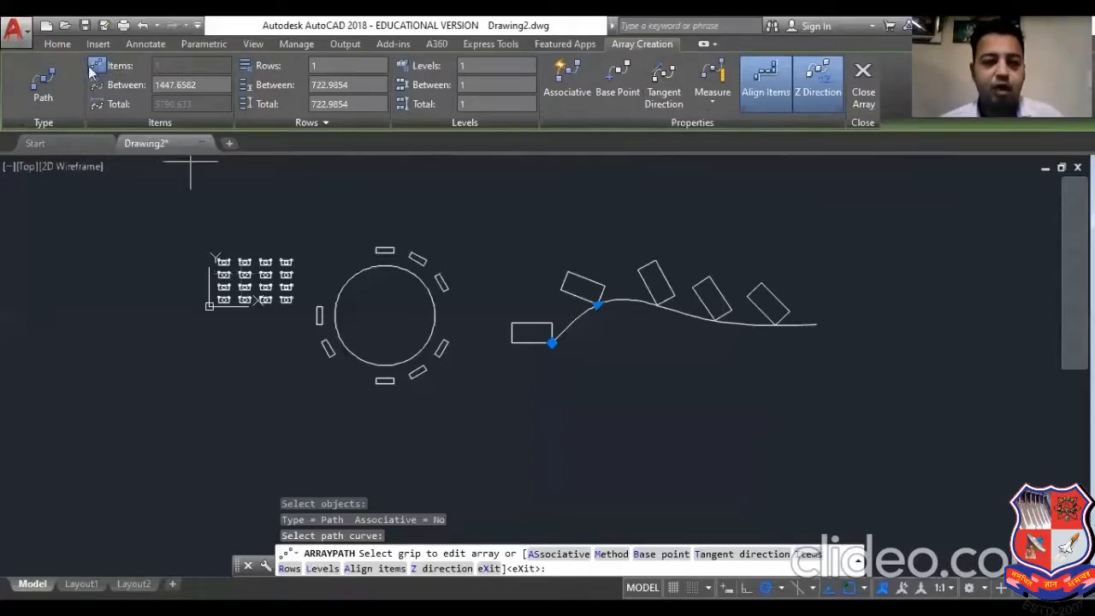
- Unlock the path array's item count and try to set it to 10
left_click(174, 65)
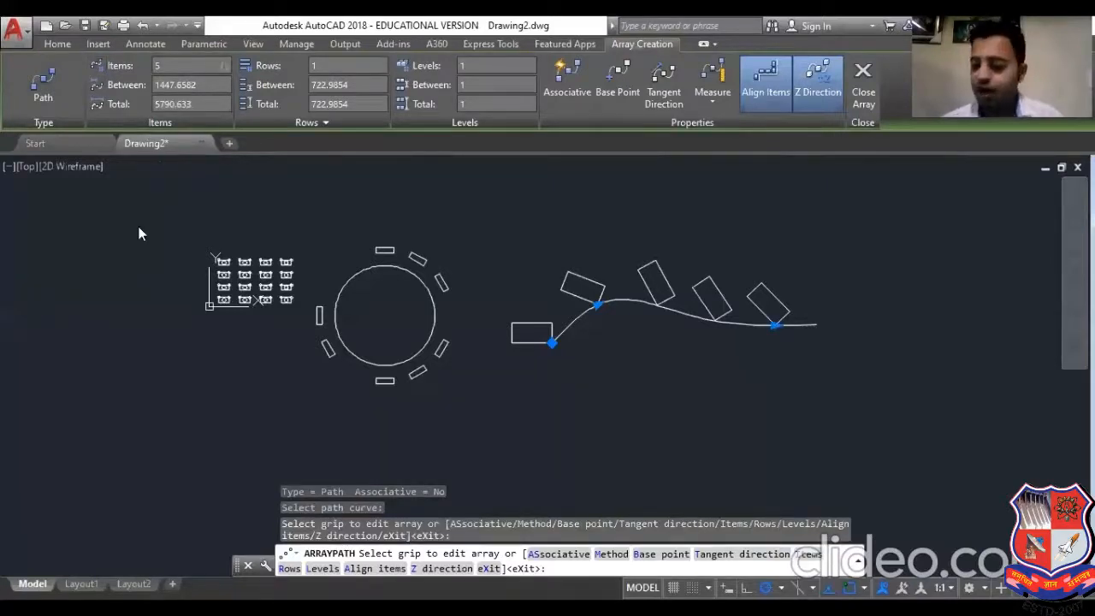
type("10")
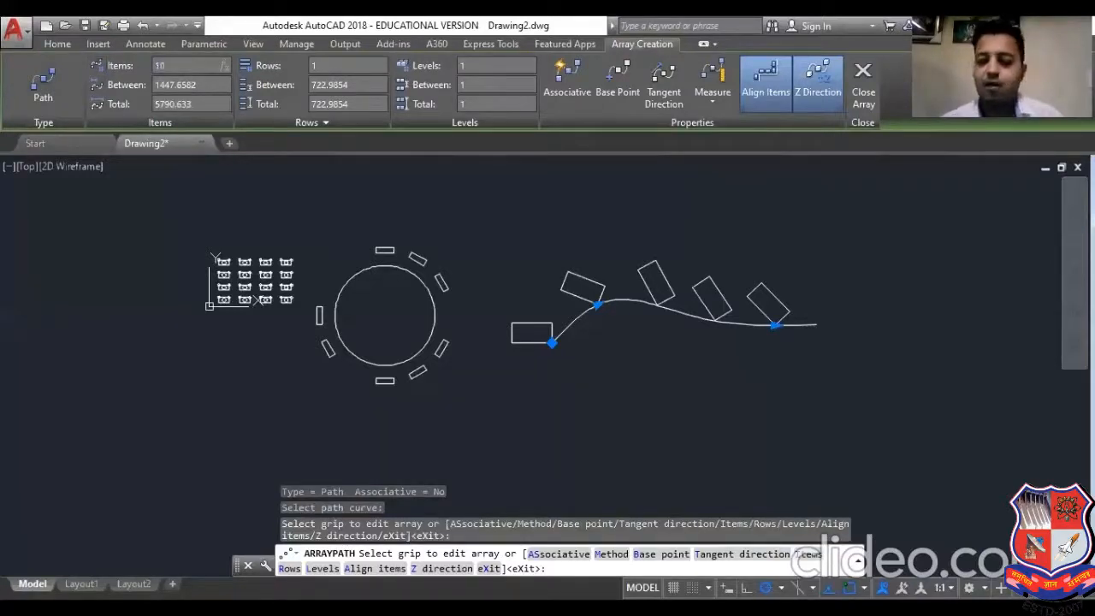
key("Return")
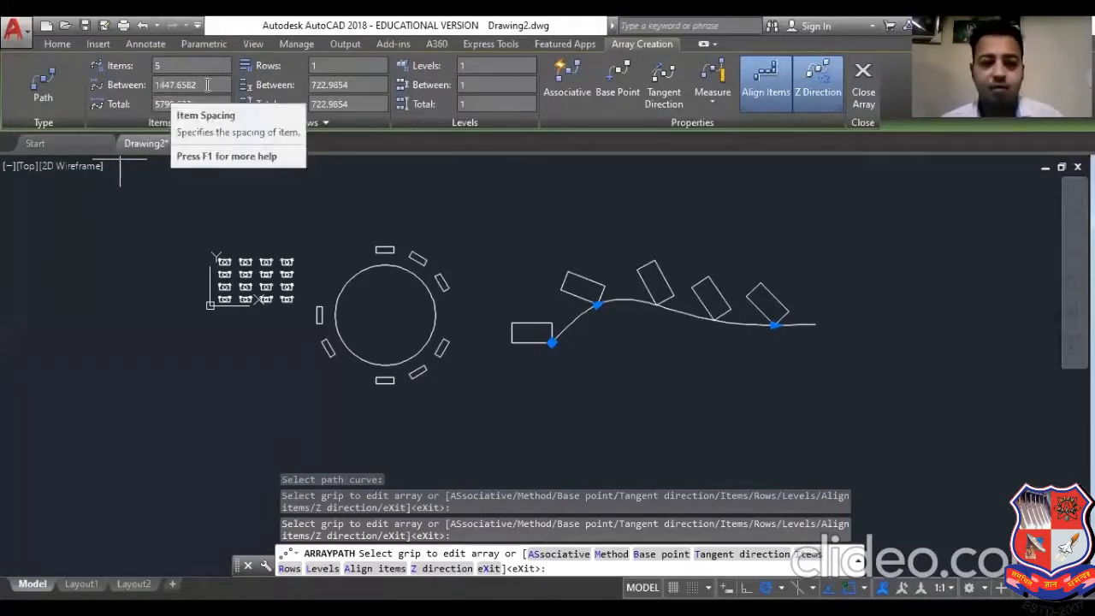
- Set the spacing between the path array's items to 100
left_click(158, 85)
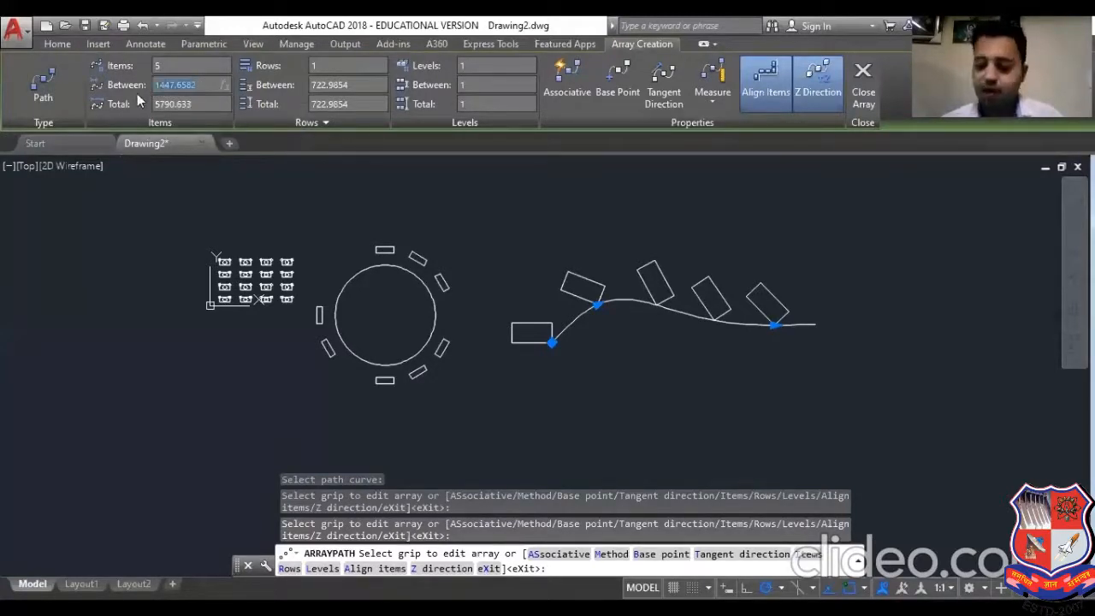
type("100")
key("Return")
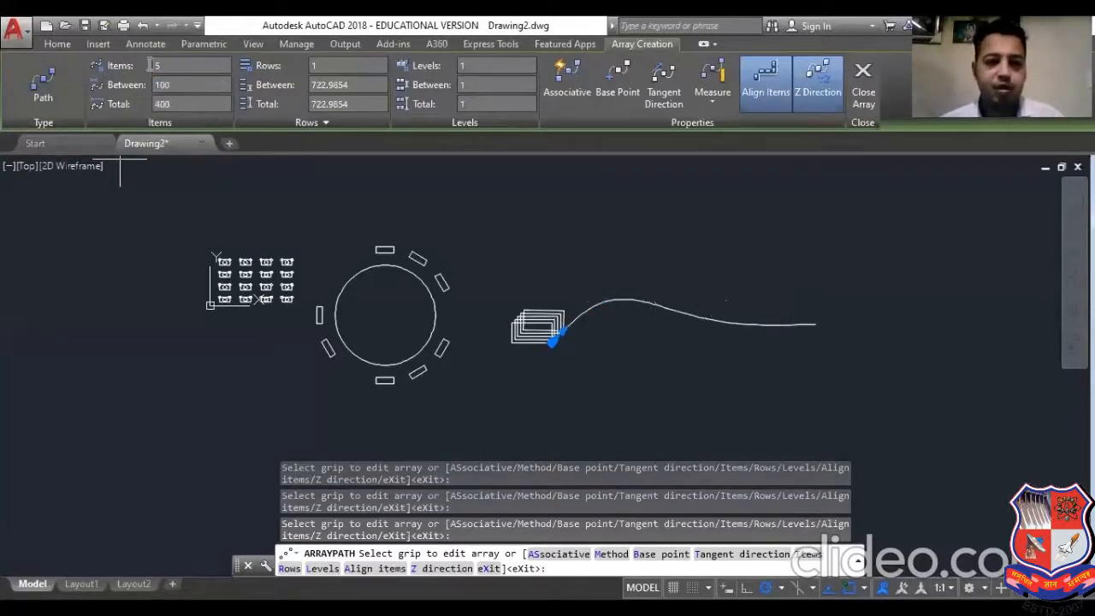
- Set the path array's item spacing to 500 and try again for an item count of 10
type("5")
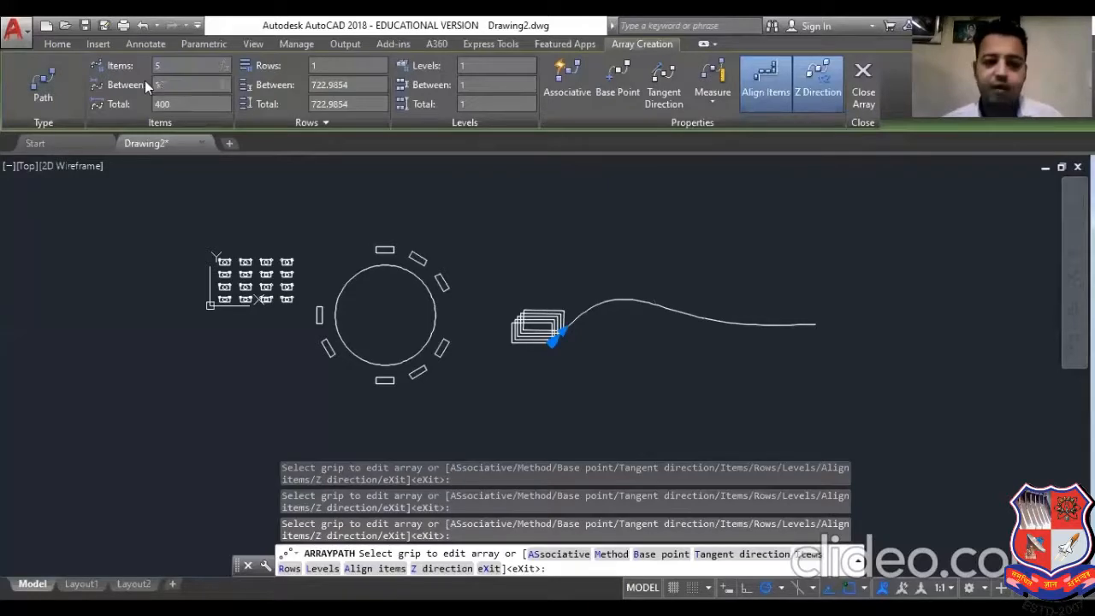
type("00")
key("Return")
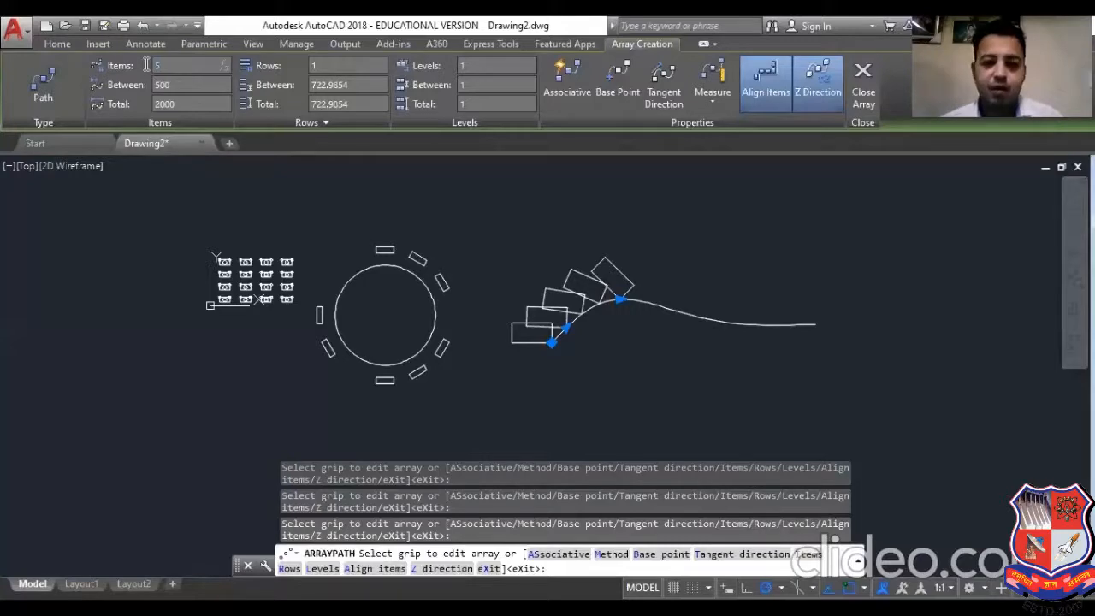
type("10")
key("Return")
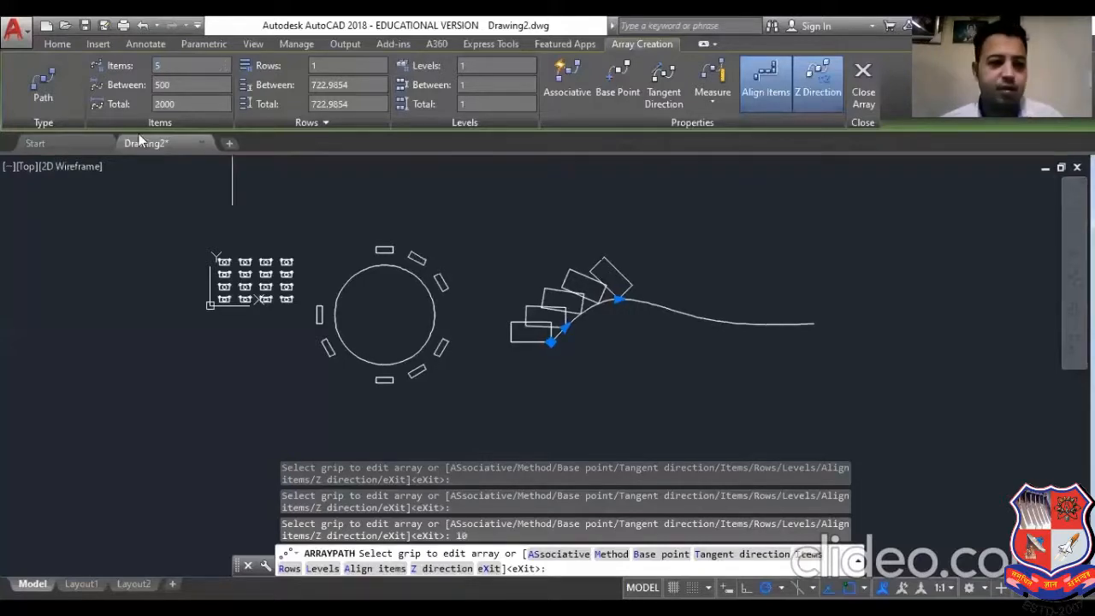
- Raise the path array's item count to 6, 9 and finally 10
middle_click_drag(376, 195, 153, 156)
left_click(152, 104)
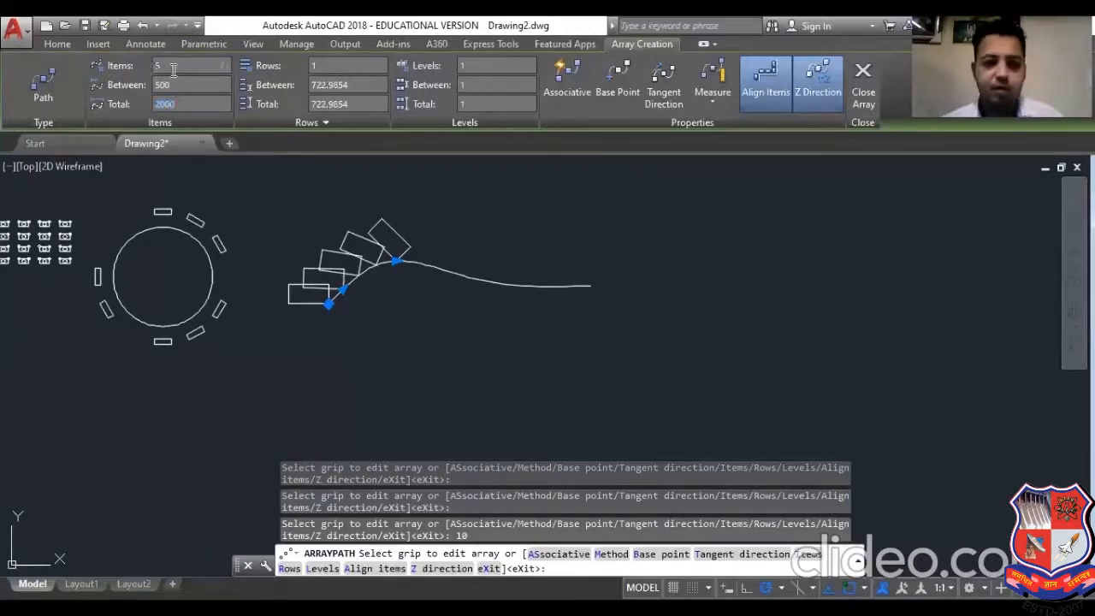
left_click(197, 115)
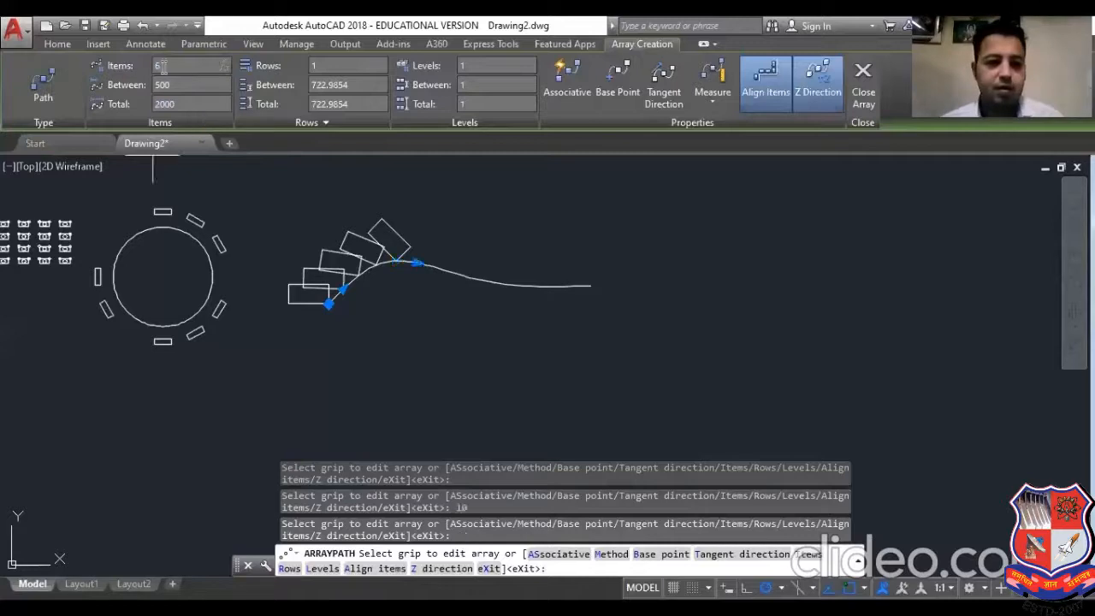
key("Return")
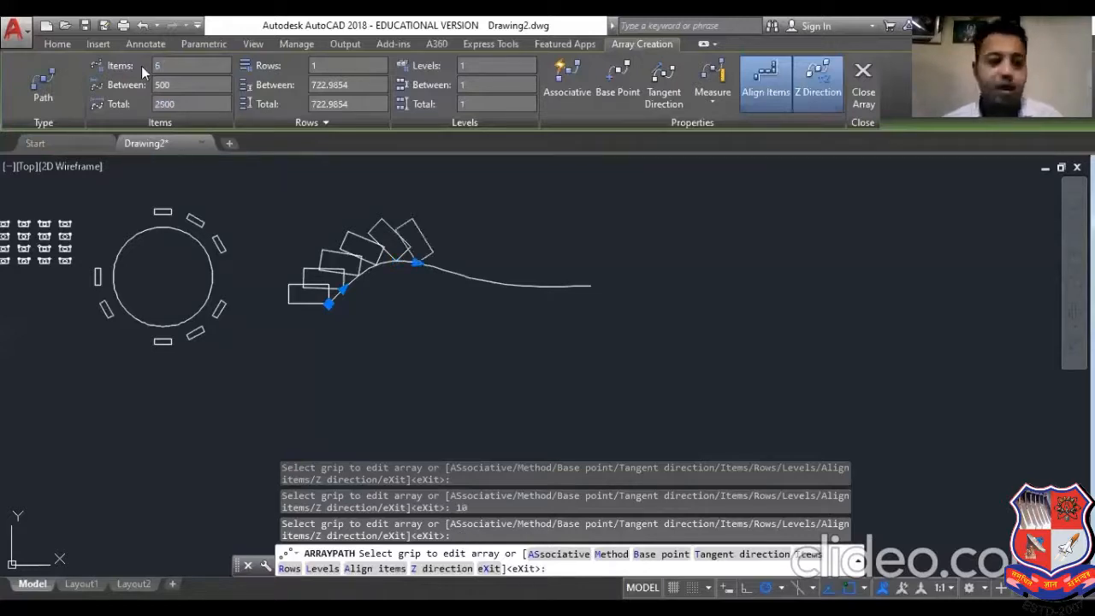
type("9")
key("Return")
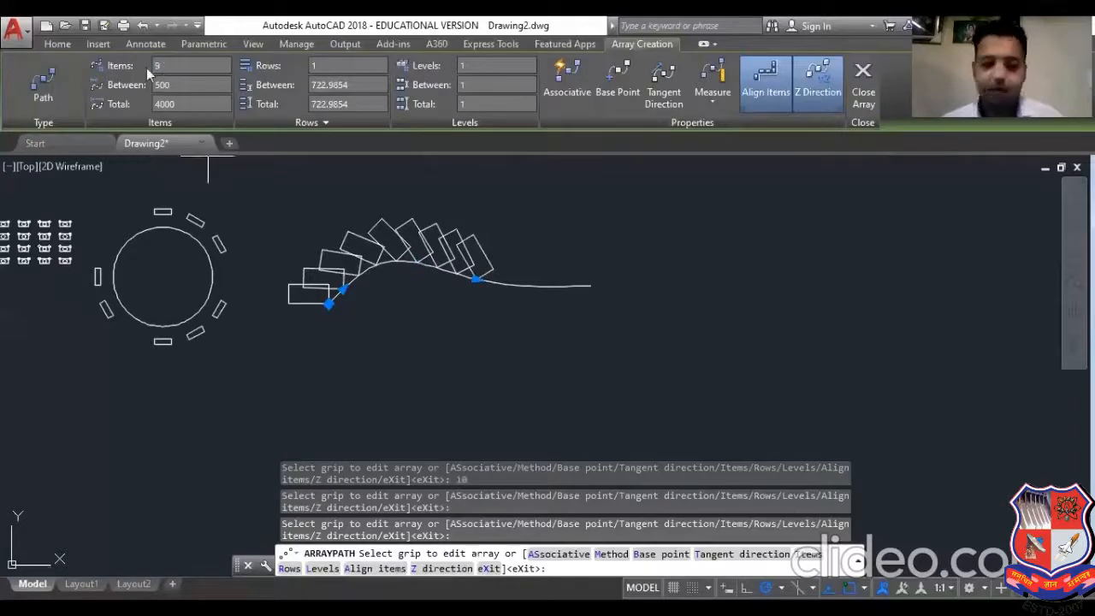
type("10")
key("Return")
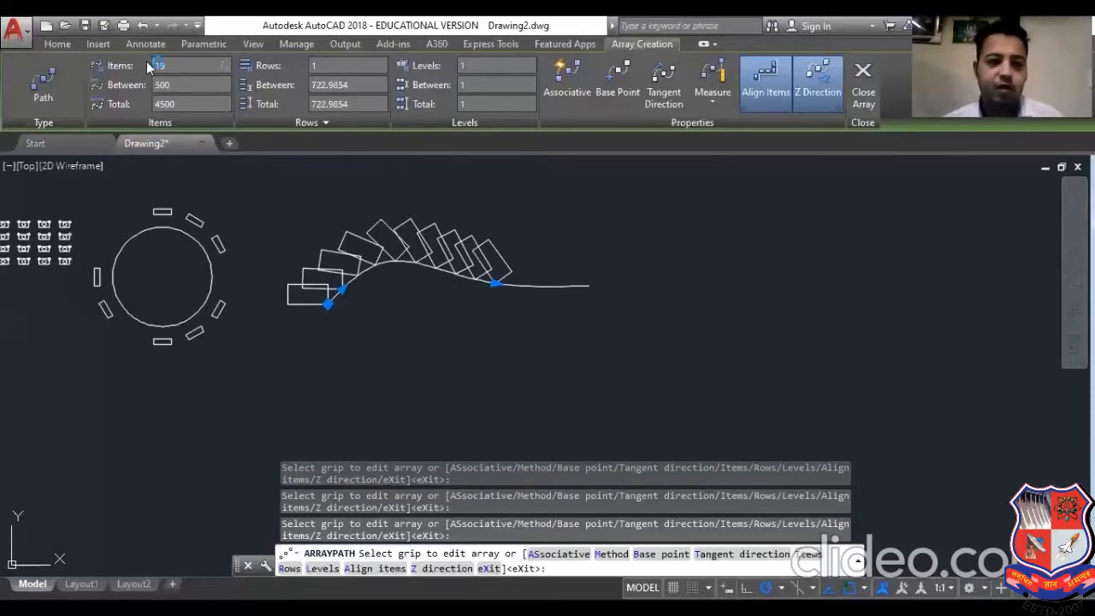
- Try an item count of 12, and extend the path array to the spline's far end with its item count grip
type("3")
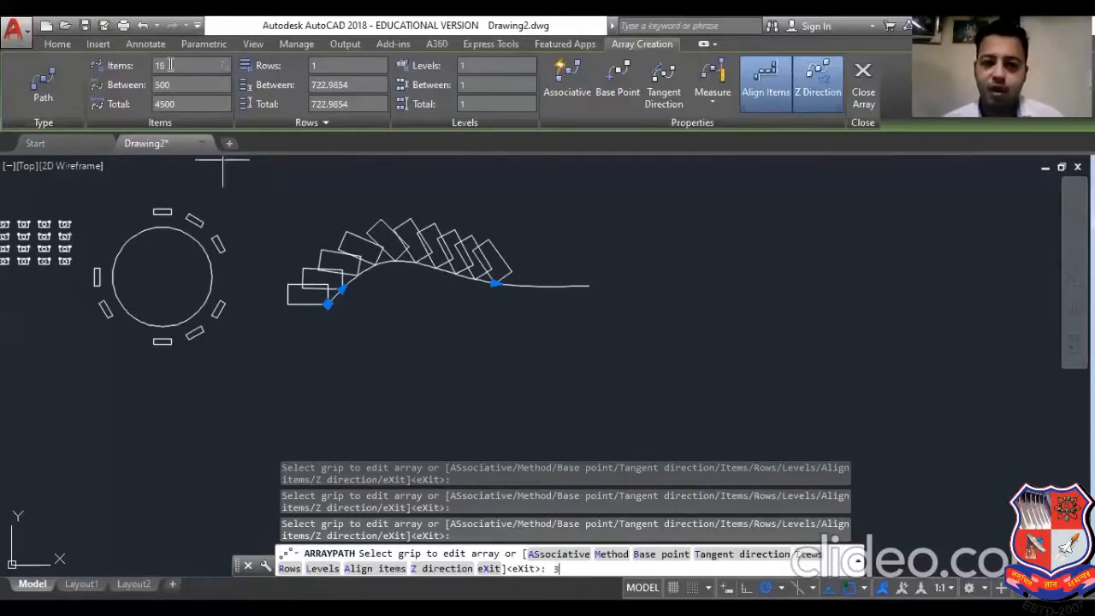
left_click(171, 65)
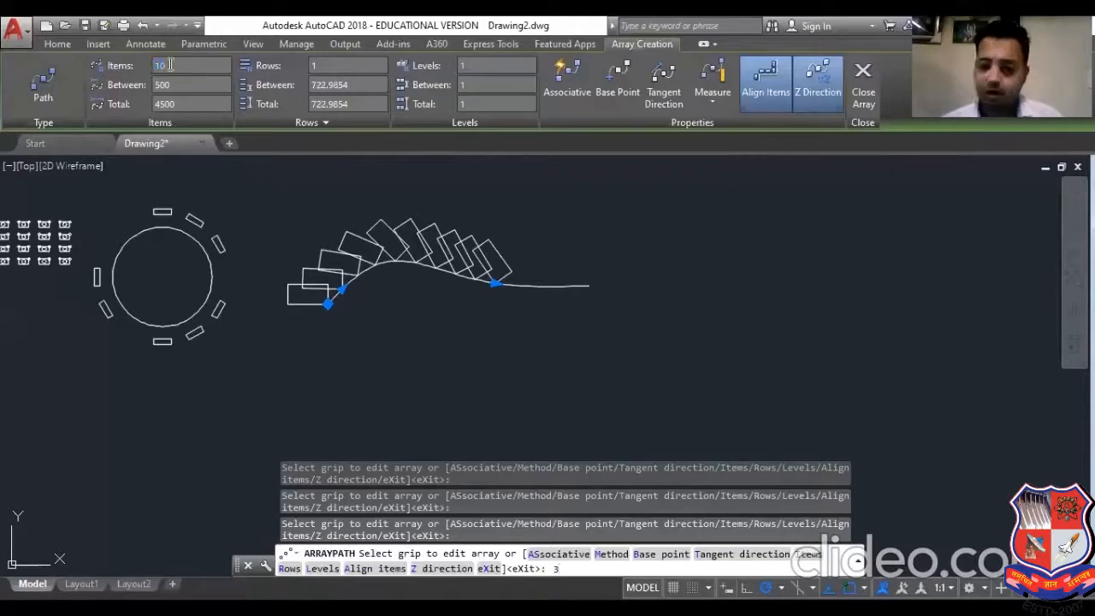
type("12")
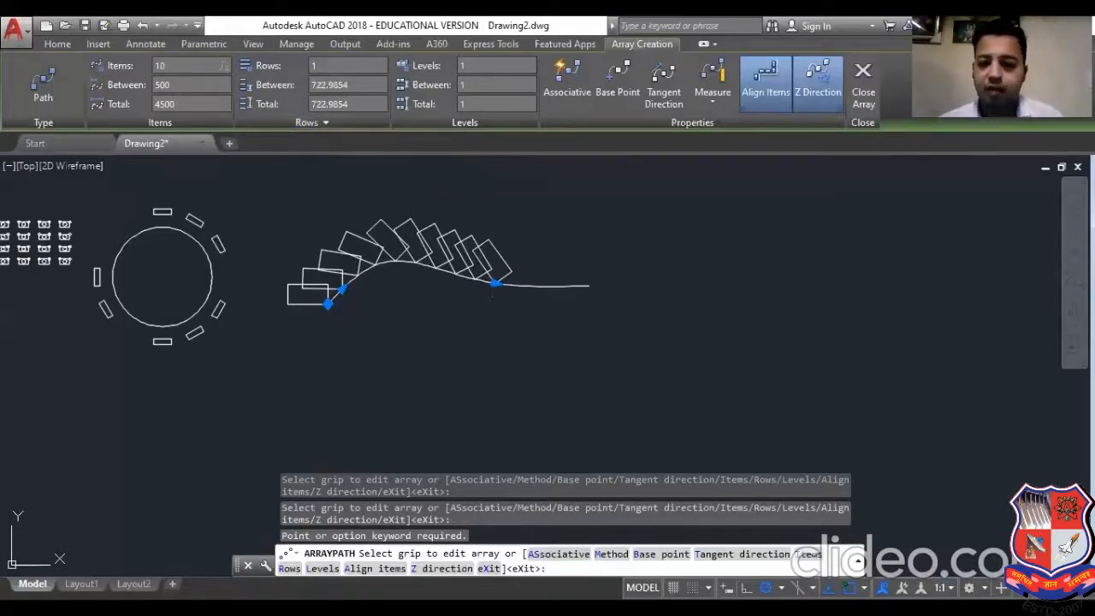
left_click(494, 282)
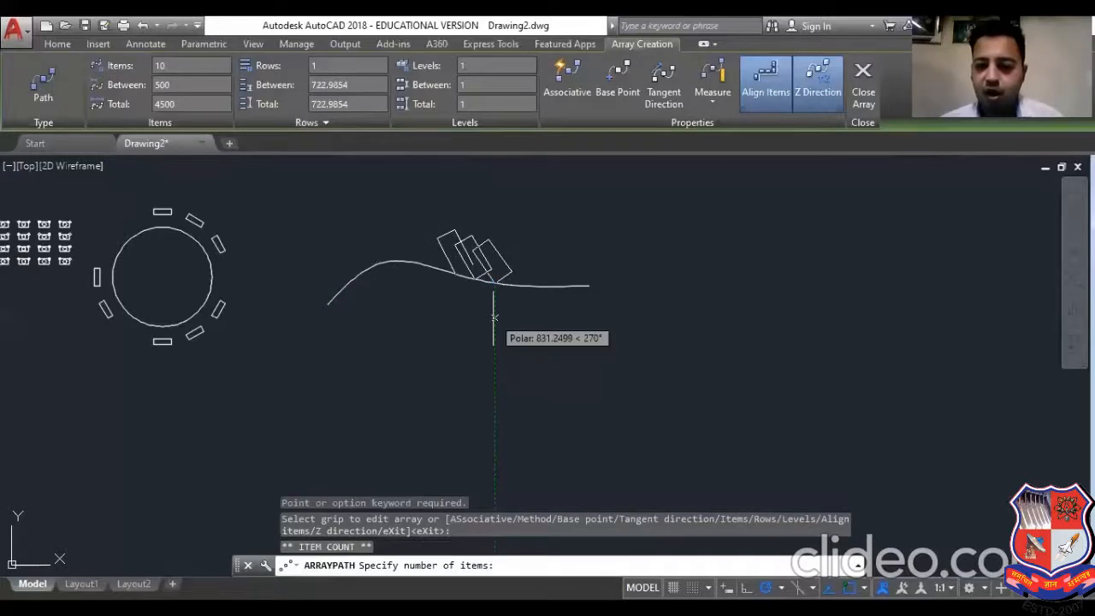
left_click(590, 282)
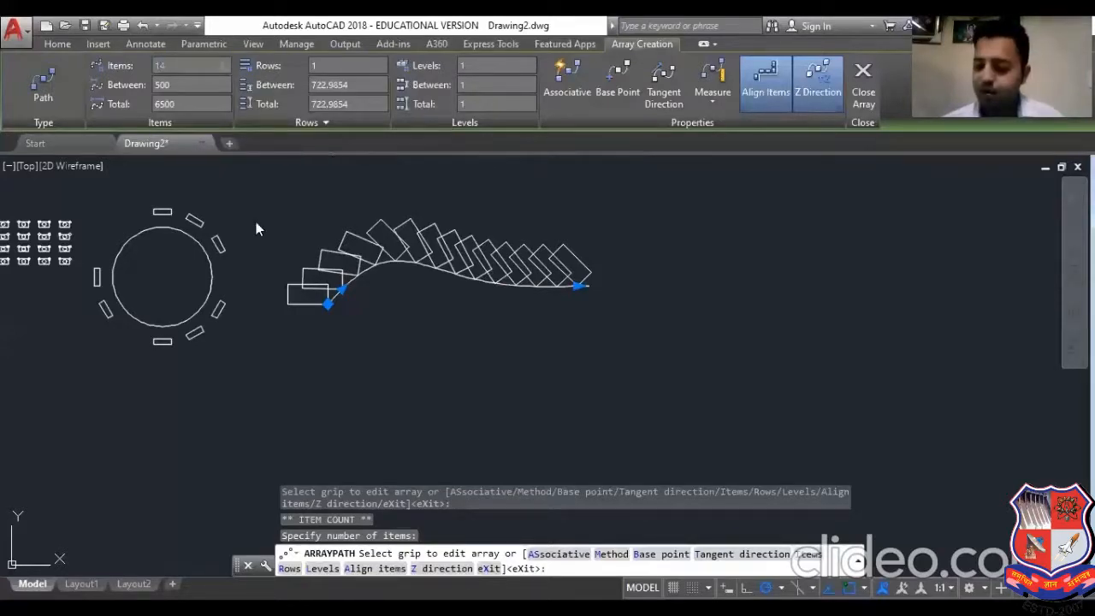
- Set the path array's item count to 8 and the spacing between items to 800
type("8")
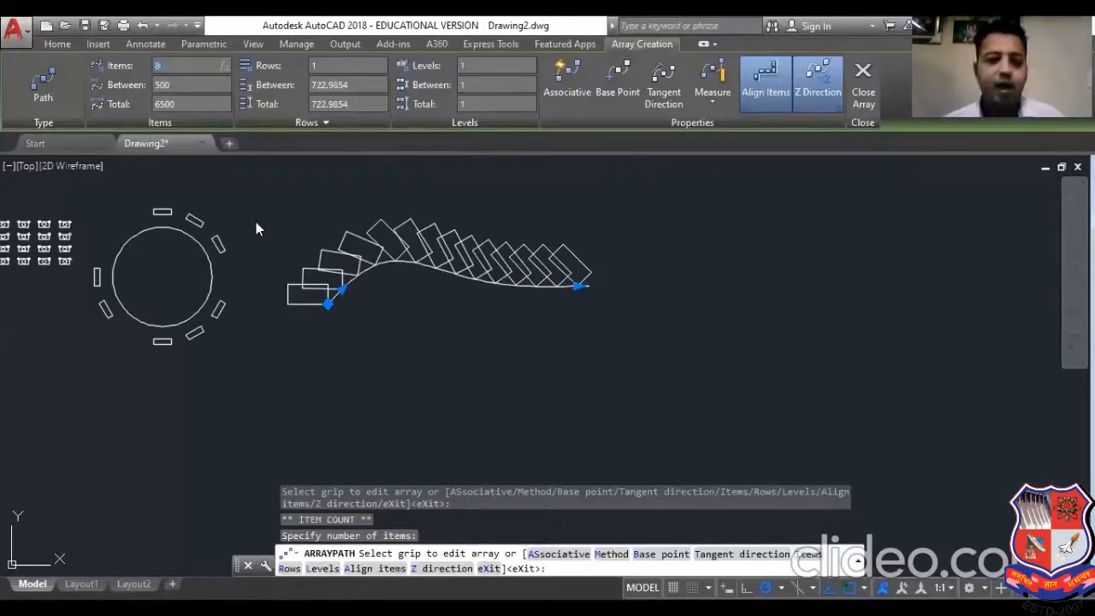
key("Return")
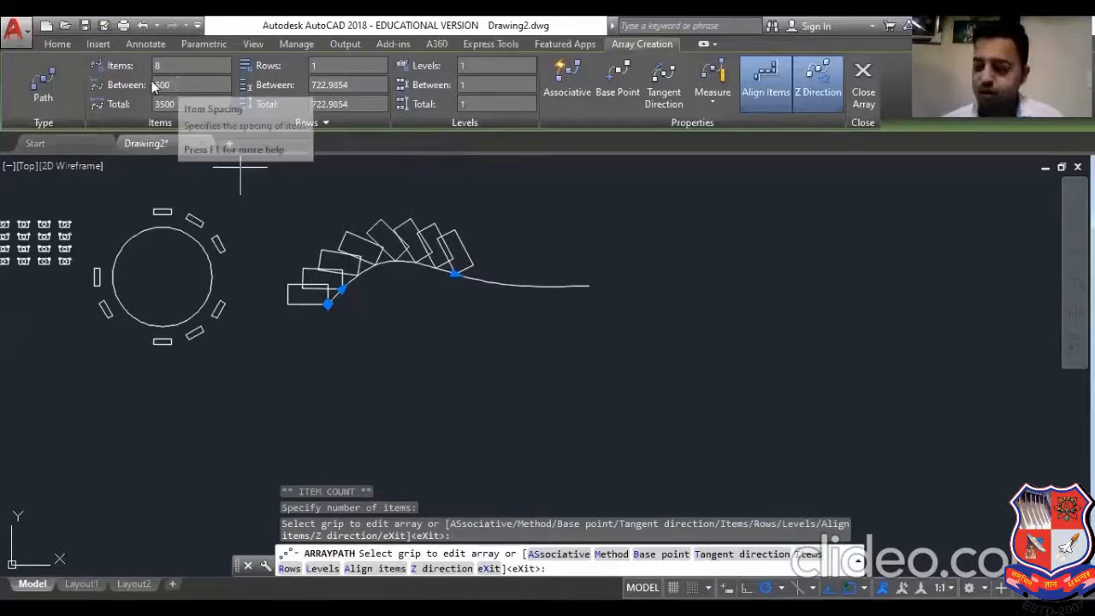
type("8")
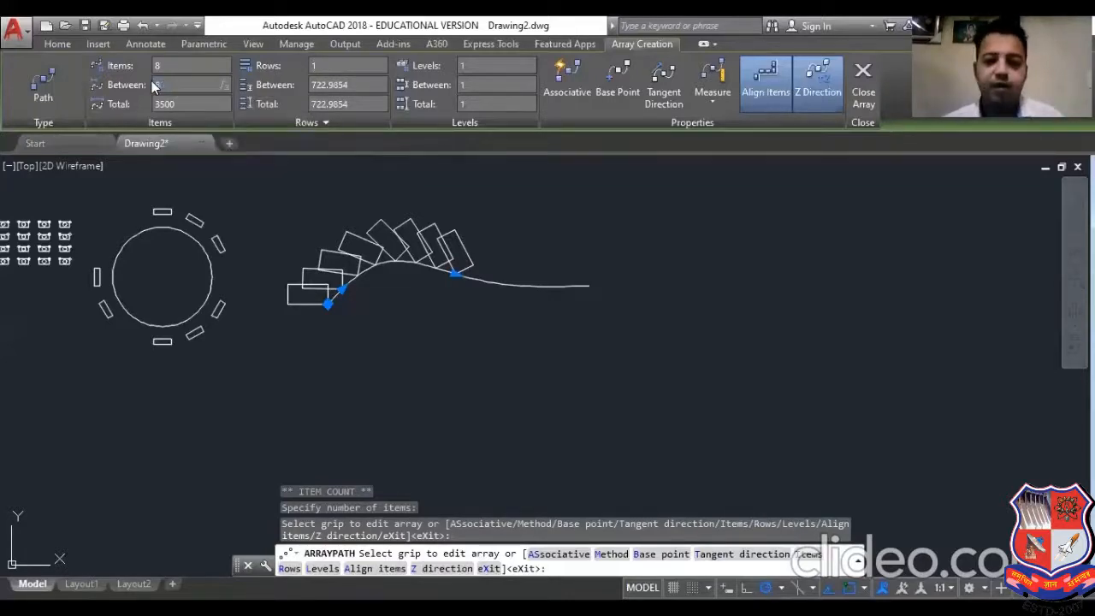
type("00")
key("Return")
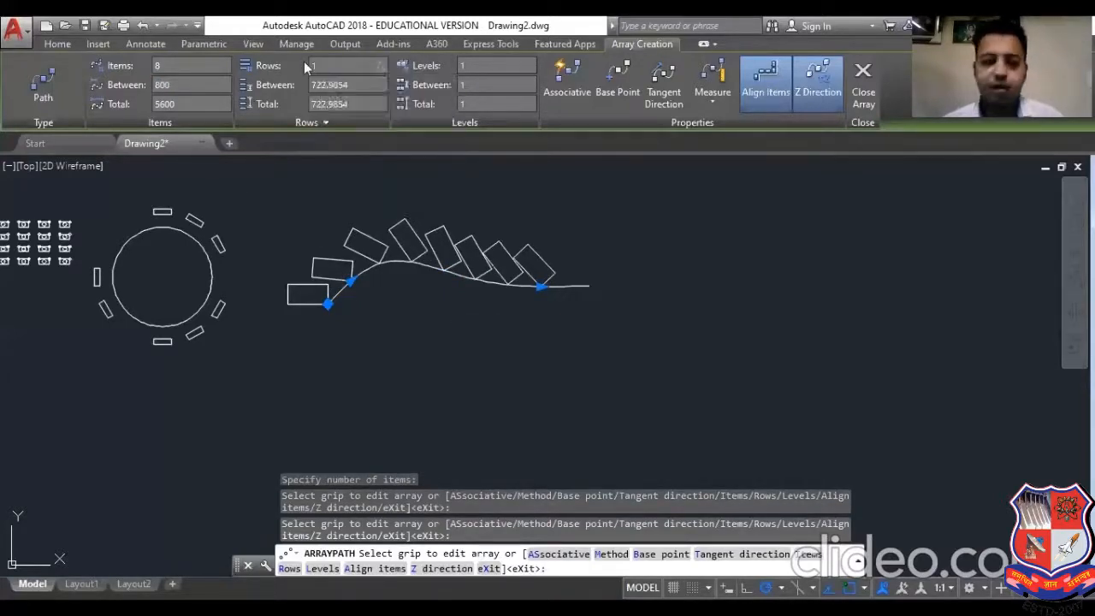
- Set the path array's number of rows to 3 and return it to 1
key("Return")
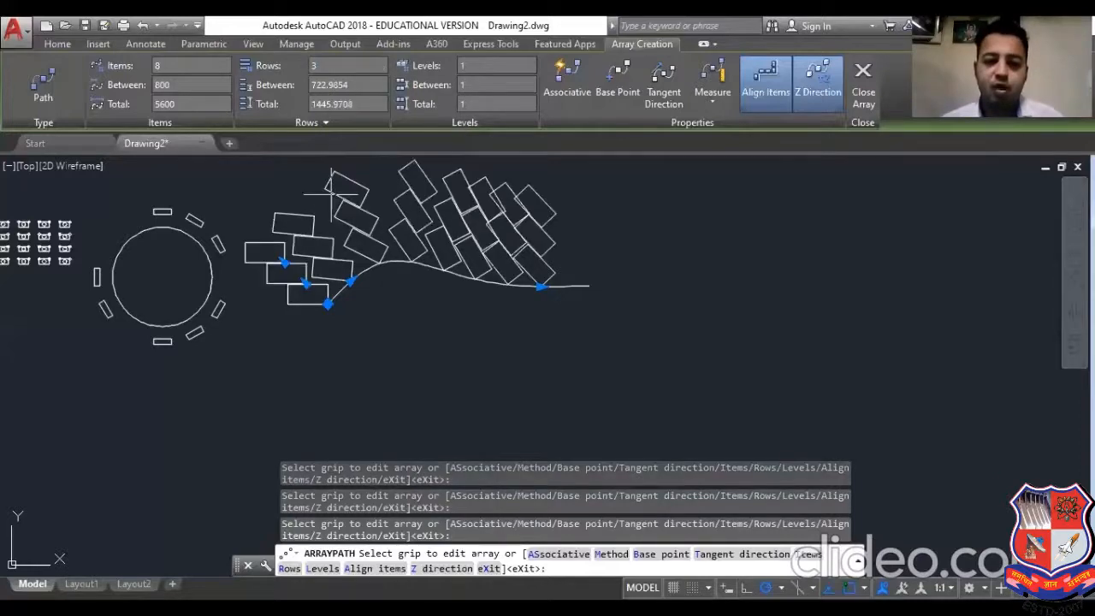
scroll(420, 342, "down", 2)
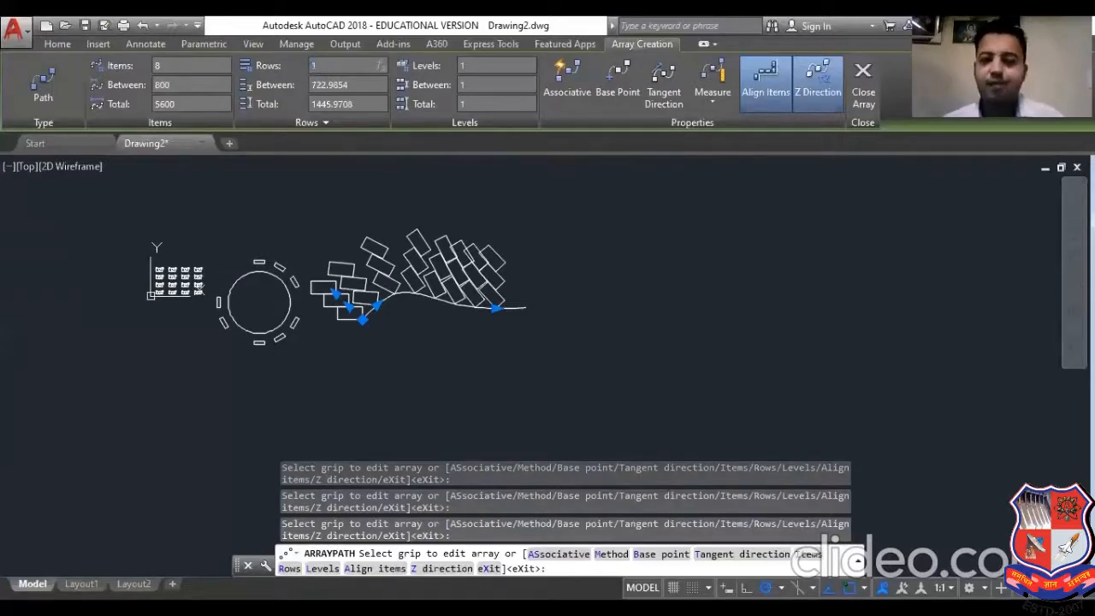
key("Return")
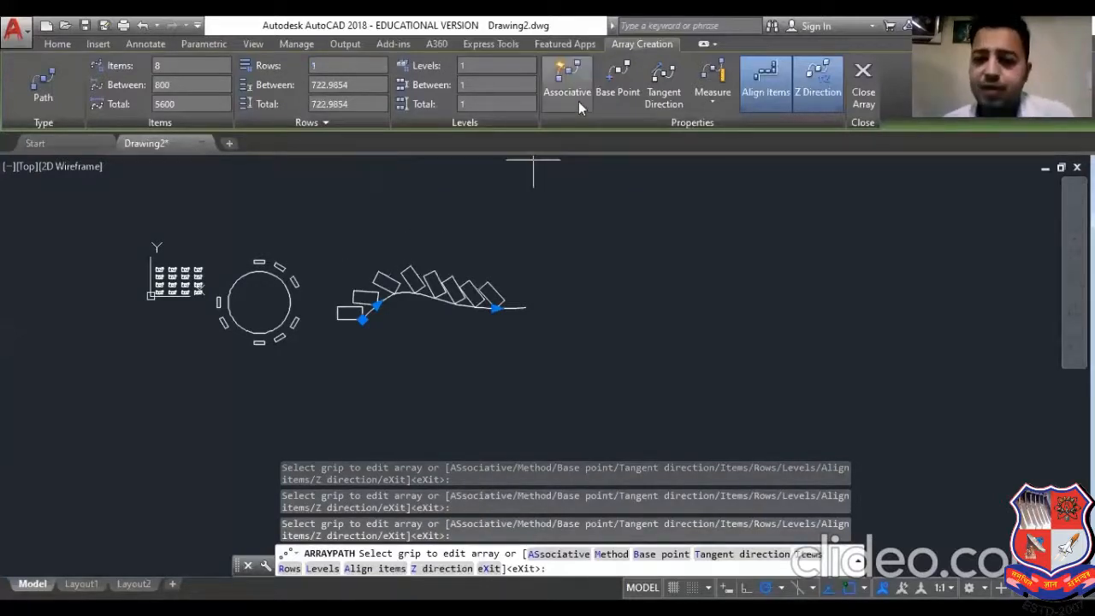
- Redefine the array's tangent direction from the rectangle's lower-right corner to its upper-right corner
left_click(667, 100)
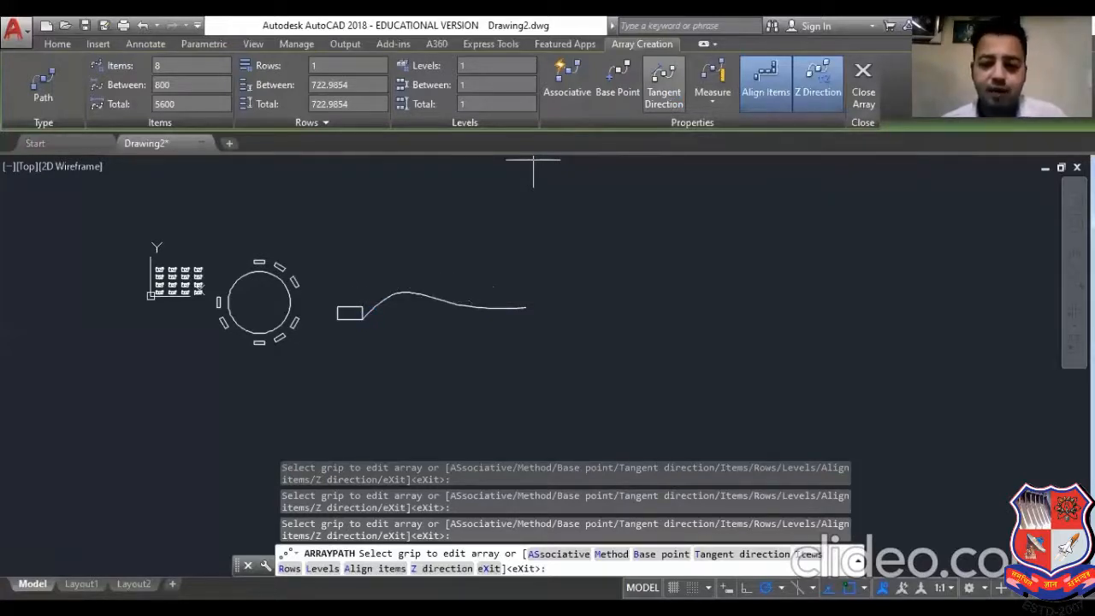
scroll(346, 314, "up", 5)
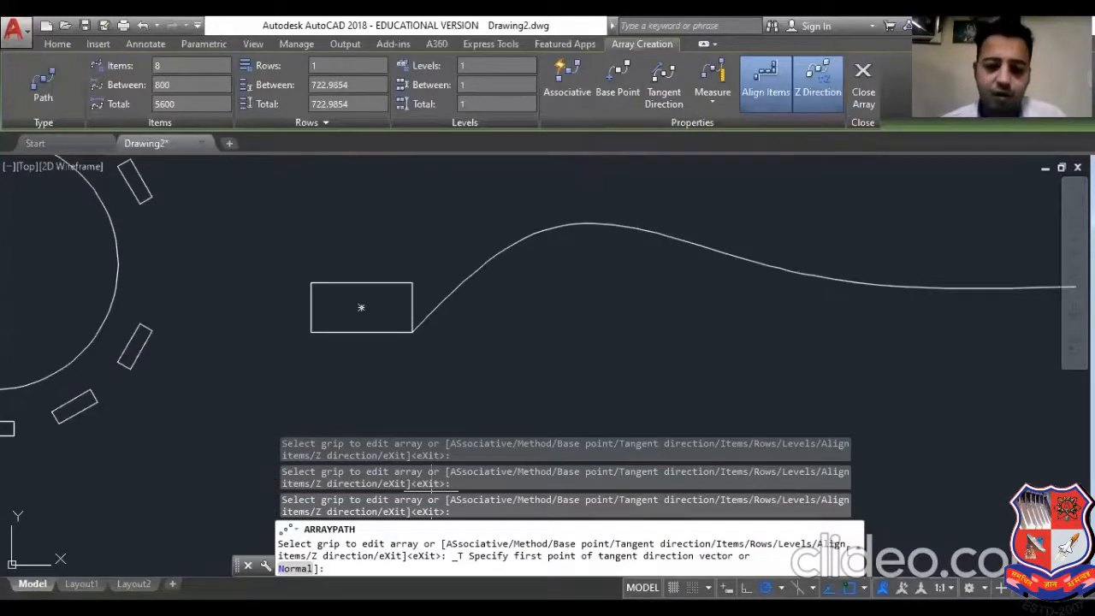
left_click(411, 333)
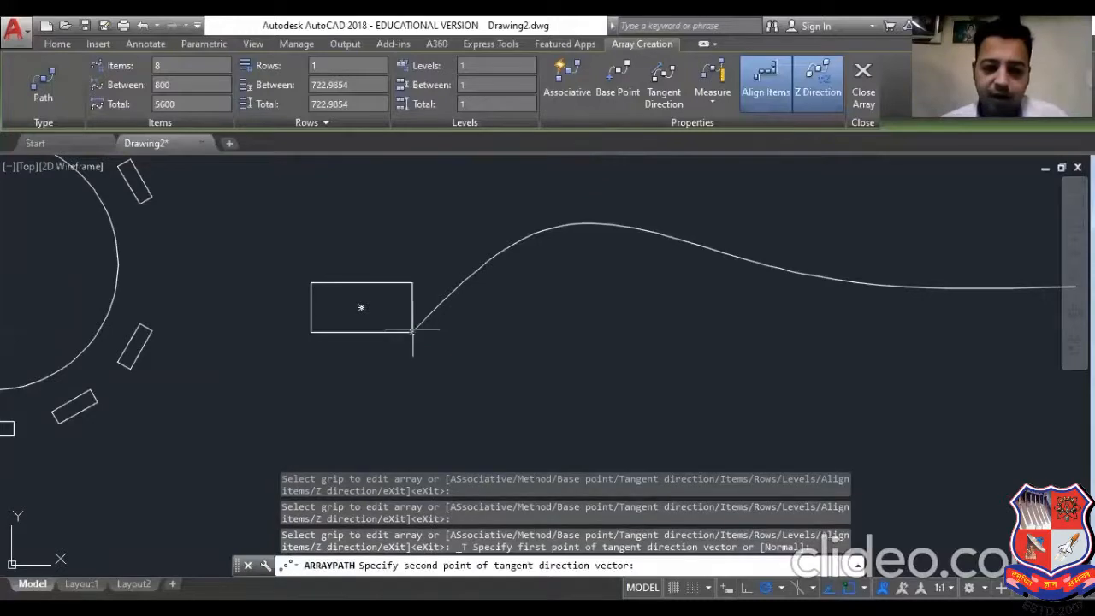
left_click(412, 282)
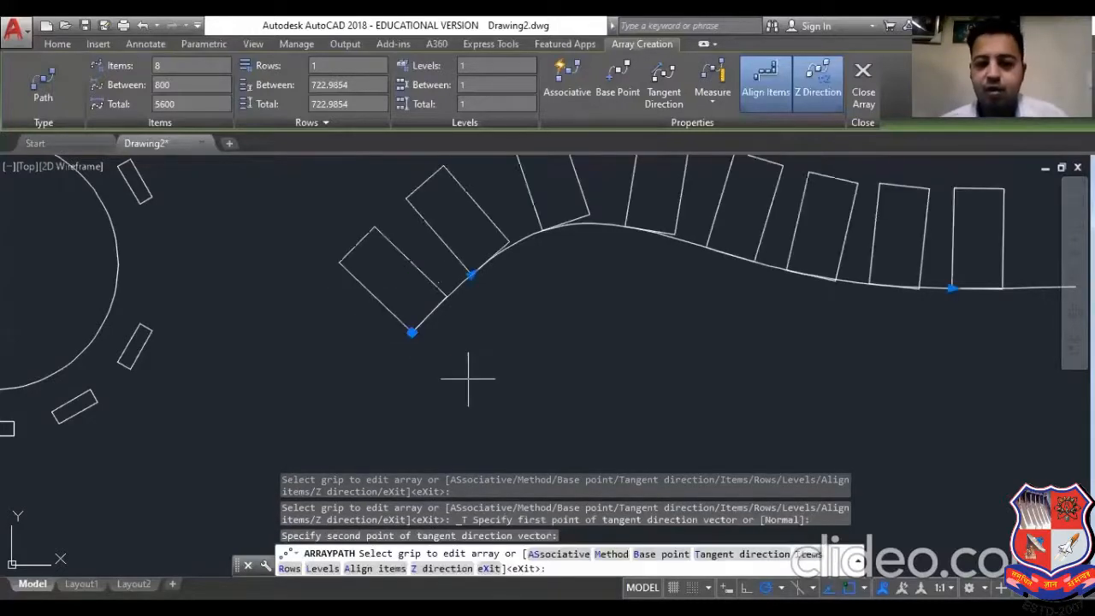
scroll(453, 377, "down", 2)
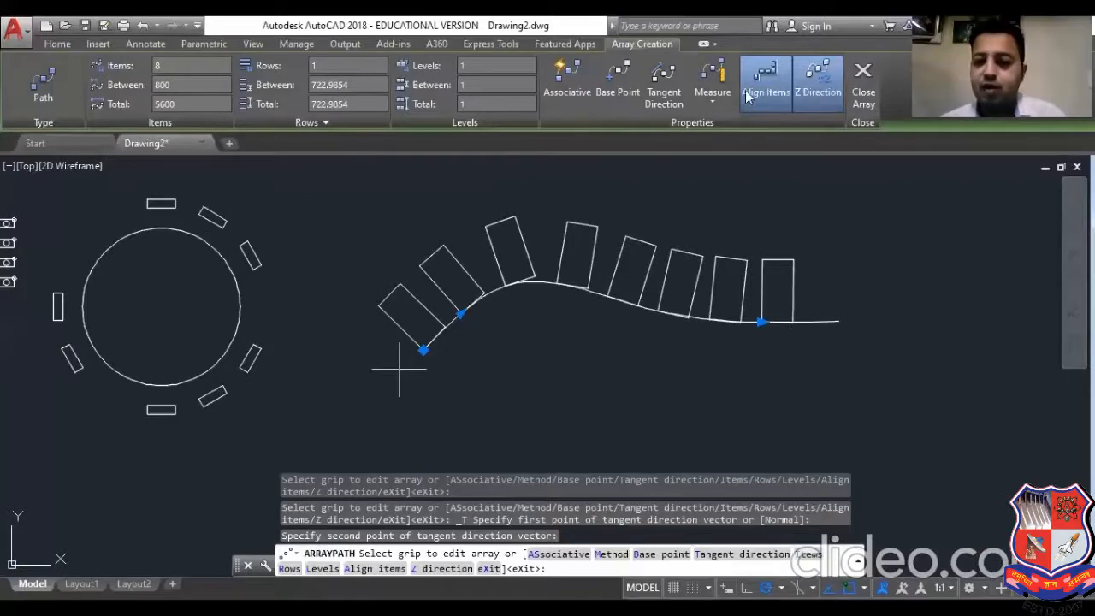
scroll(369, 330, "down", 2)
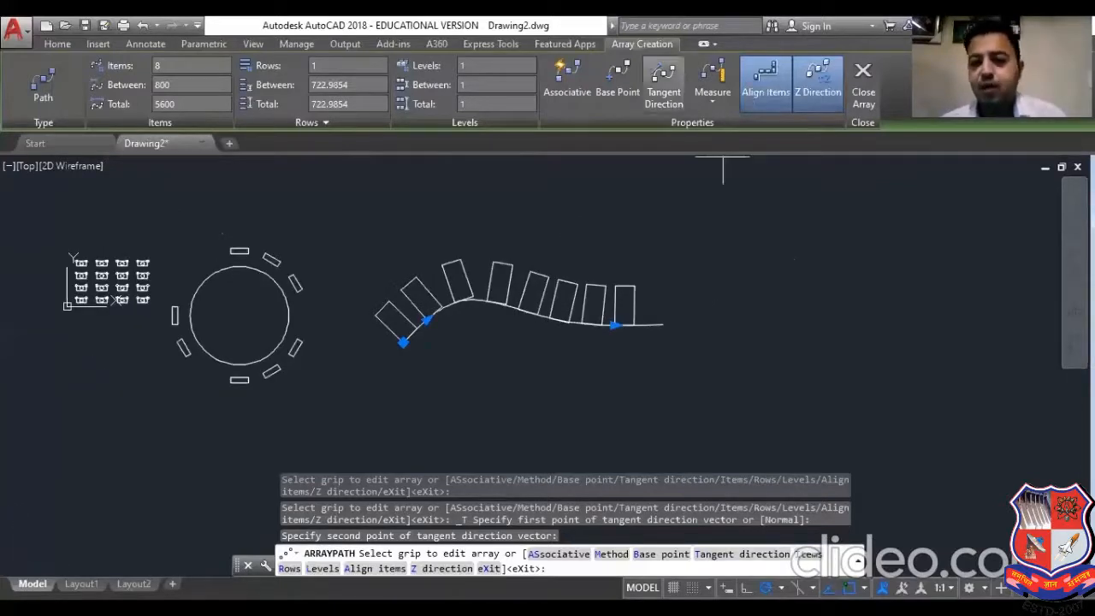
- Widen the path array's item spacing to about 969 by moving its item spacing grip along the spline
left_click(714, 107)
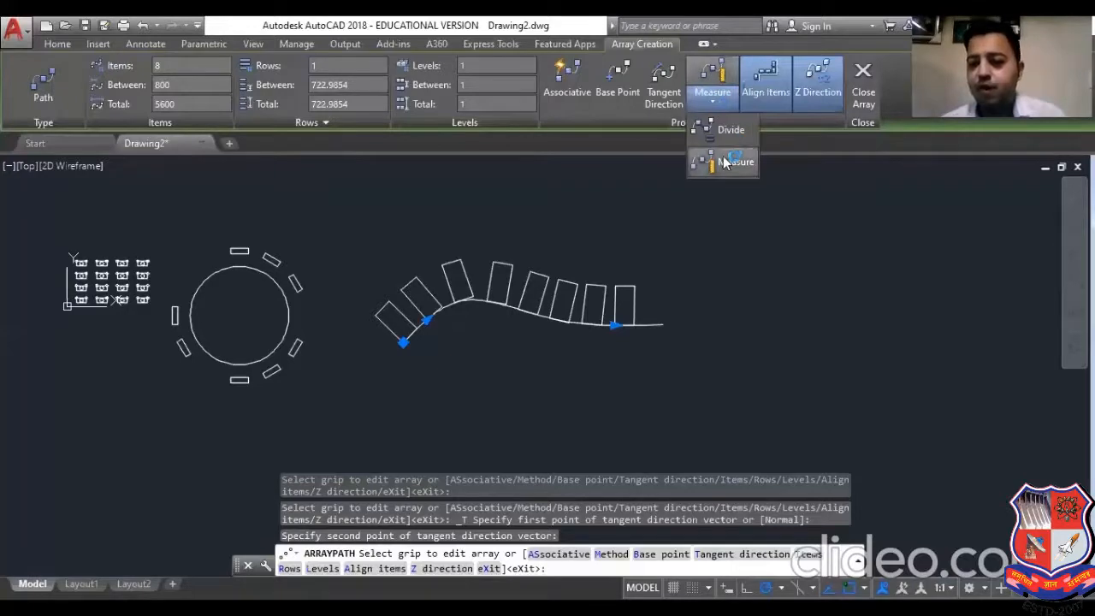
left_click(726, 106)
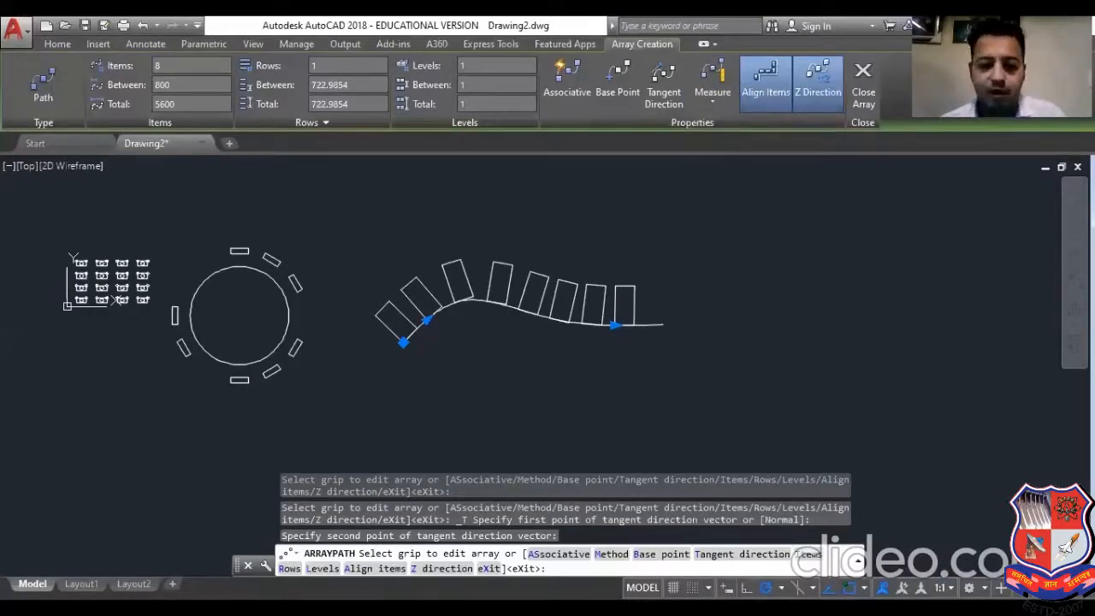
scroll(428, 325, "up", 2)
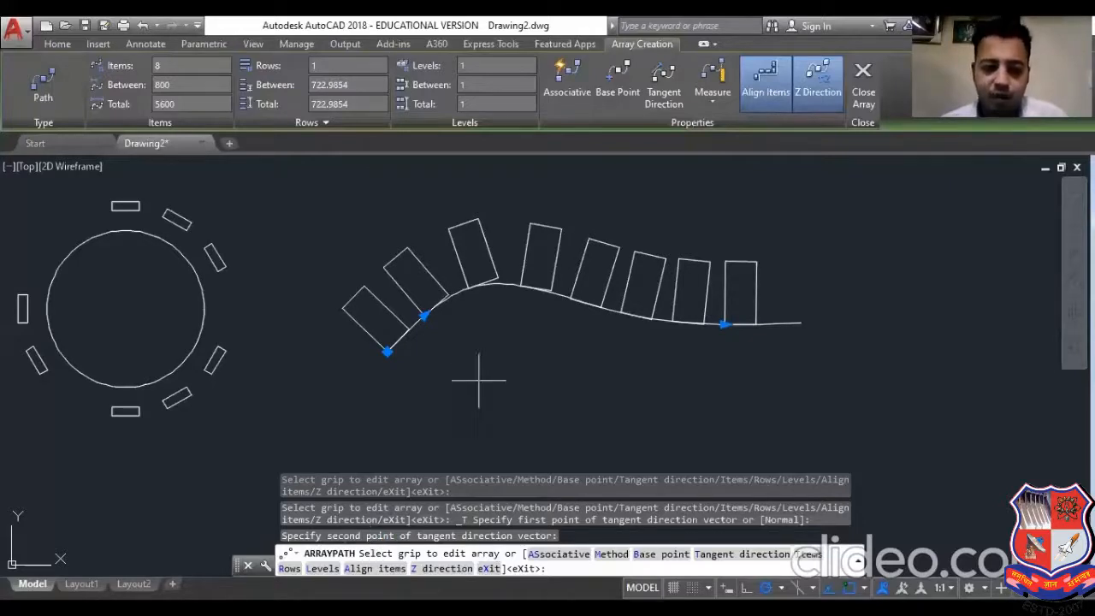
left_click(423, 315)
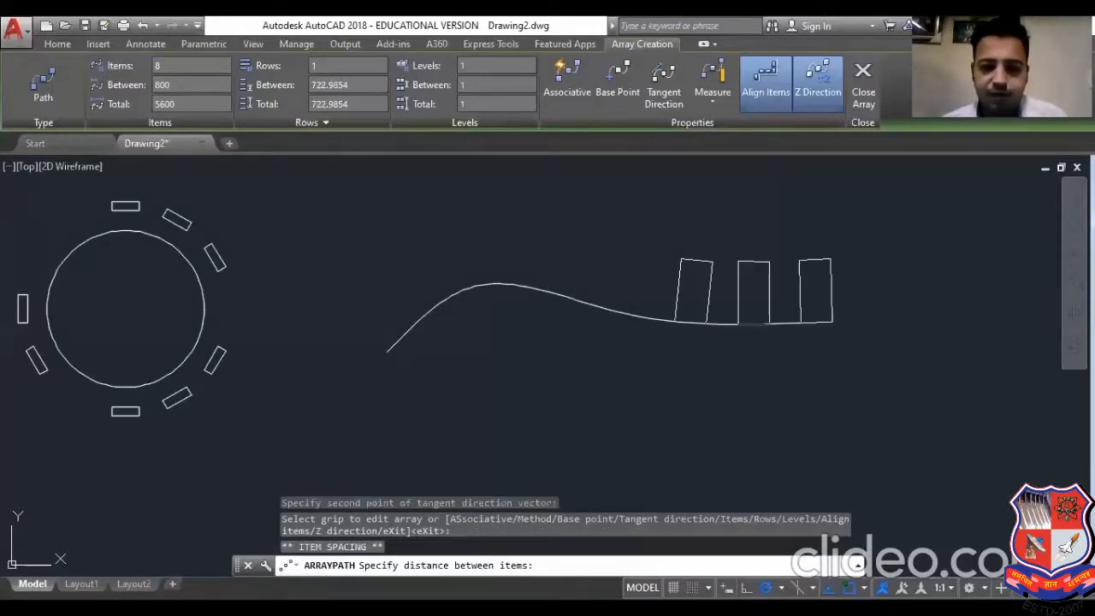
left_click(435, 302)
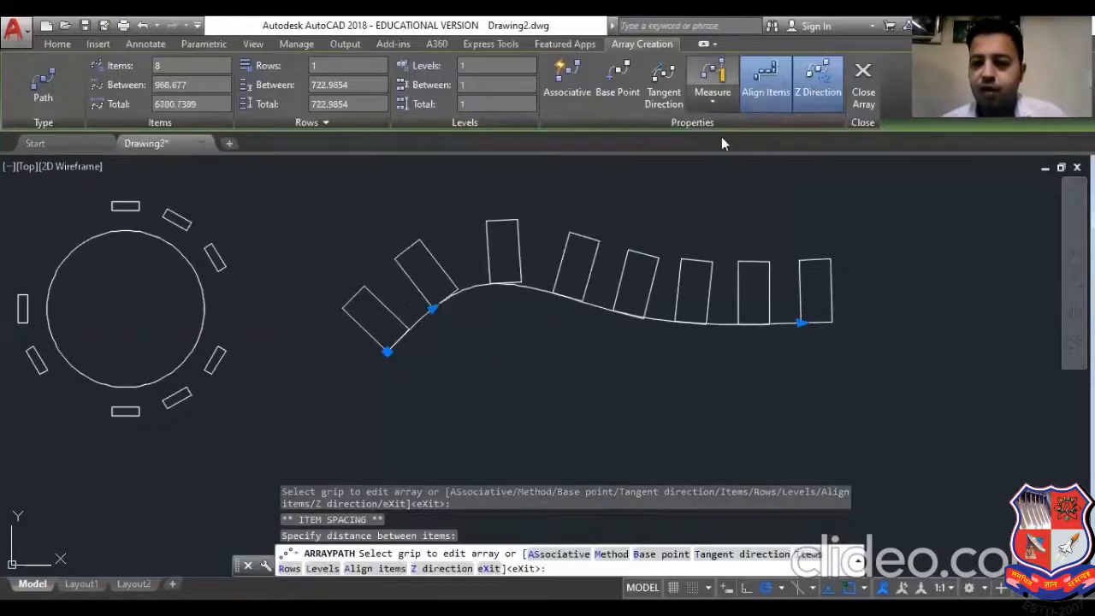
- Switch the path array's distribution method to Divide and set the item count to 10
left_click(713, 99)
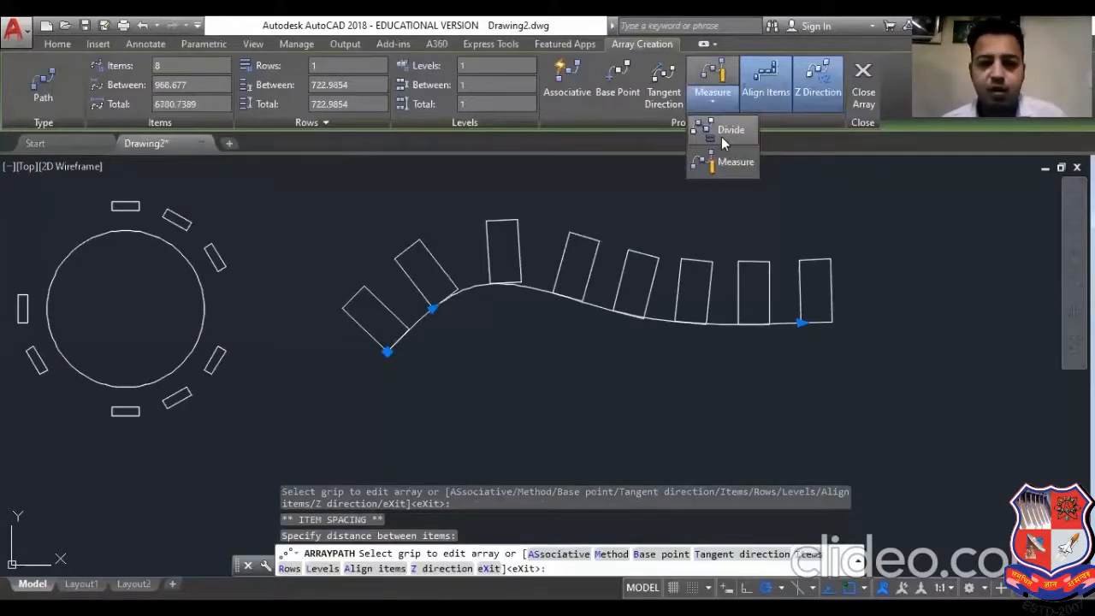
left_click(722, 133)
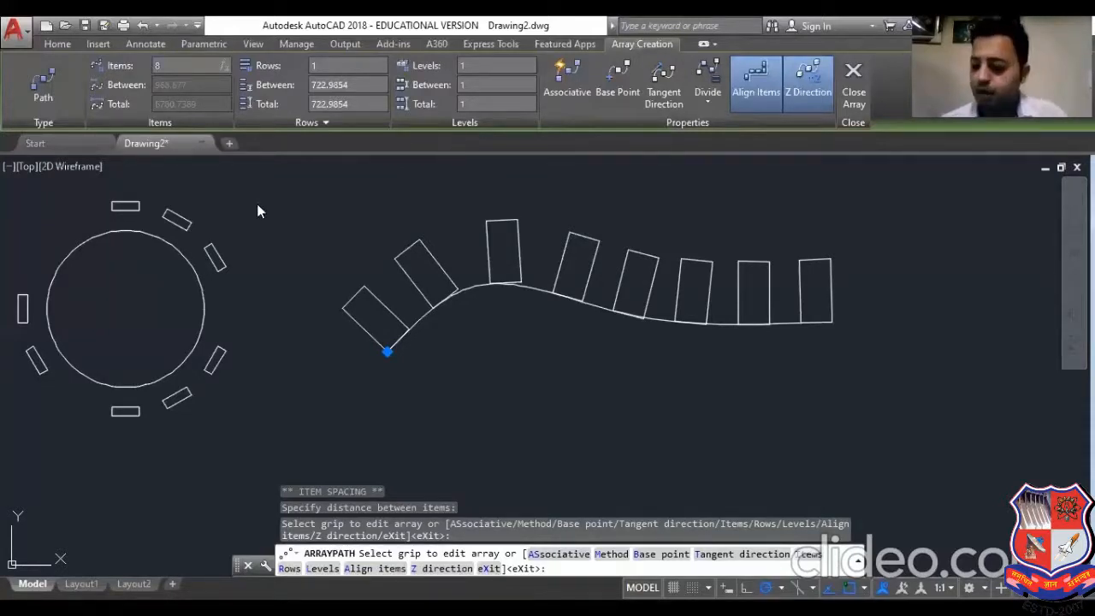
type("10")
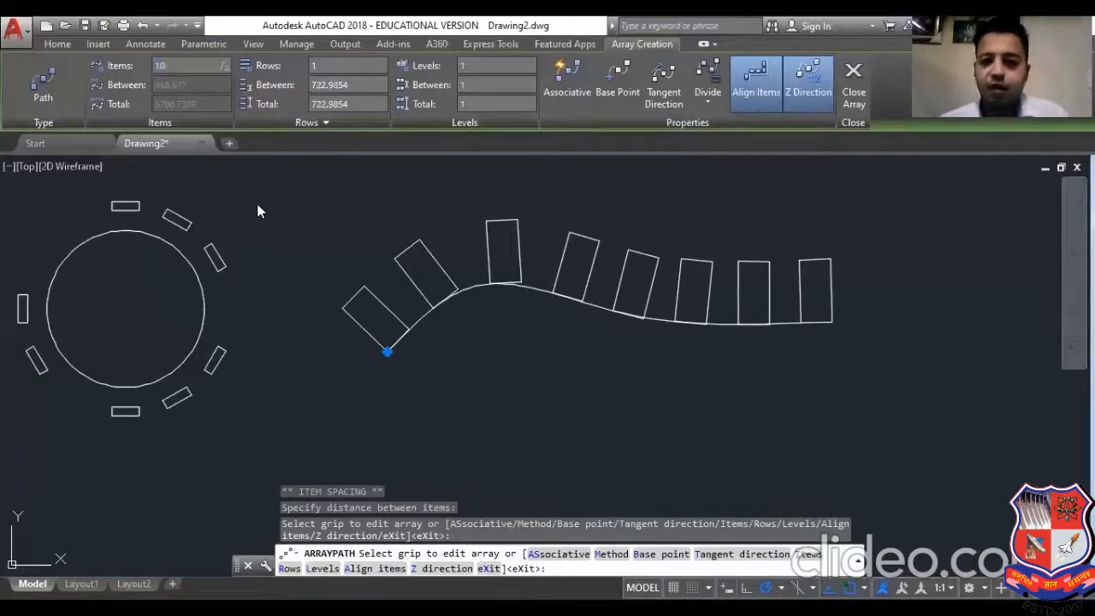
key("Return")
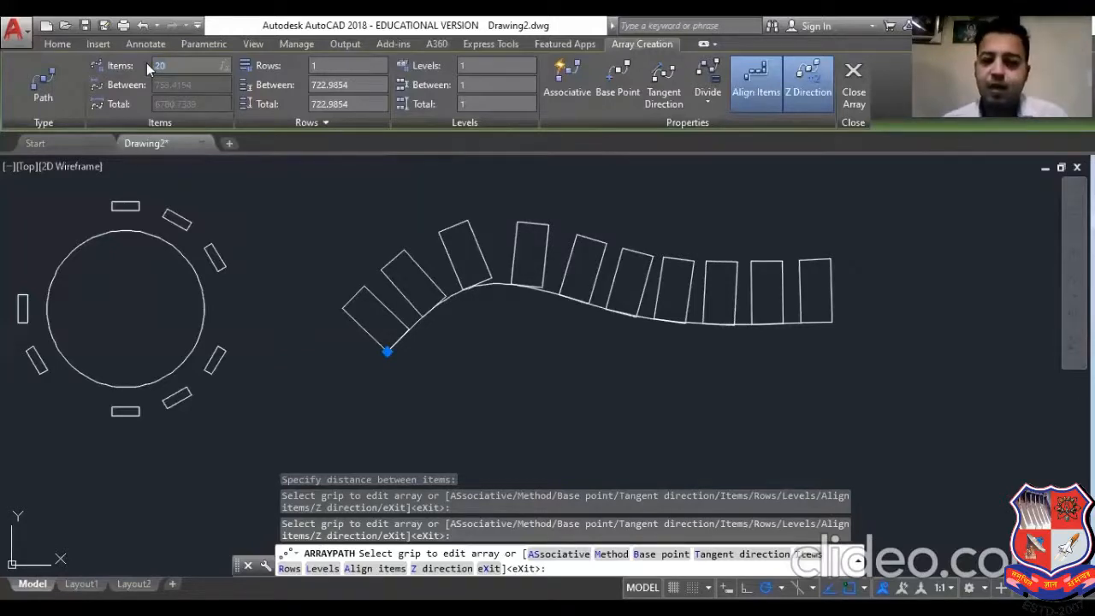
- Increase the divided path array's item count to 20 and finally to 30
key("Return")
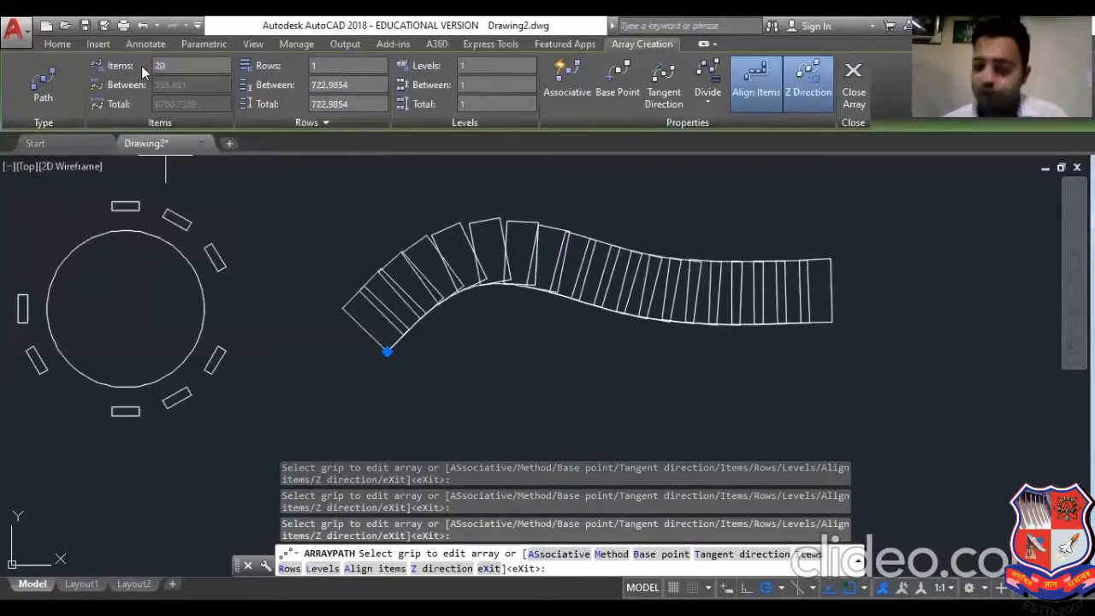
type("30")
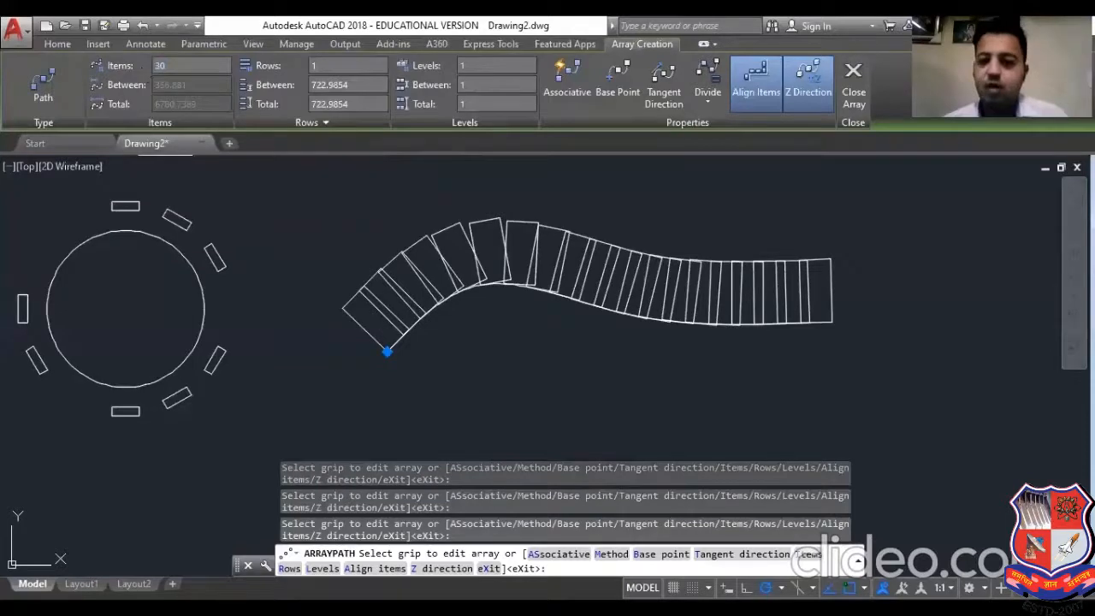
key("Return")
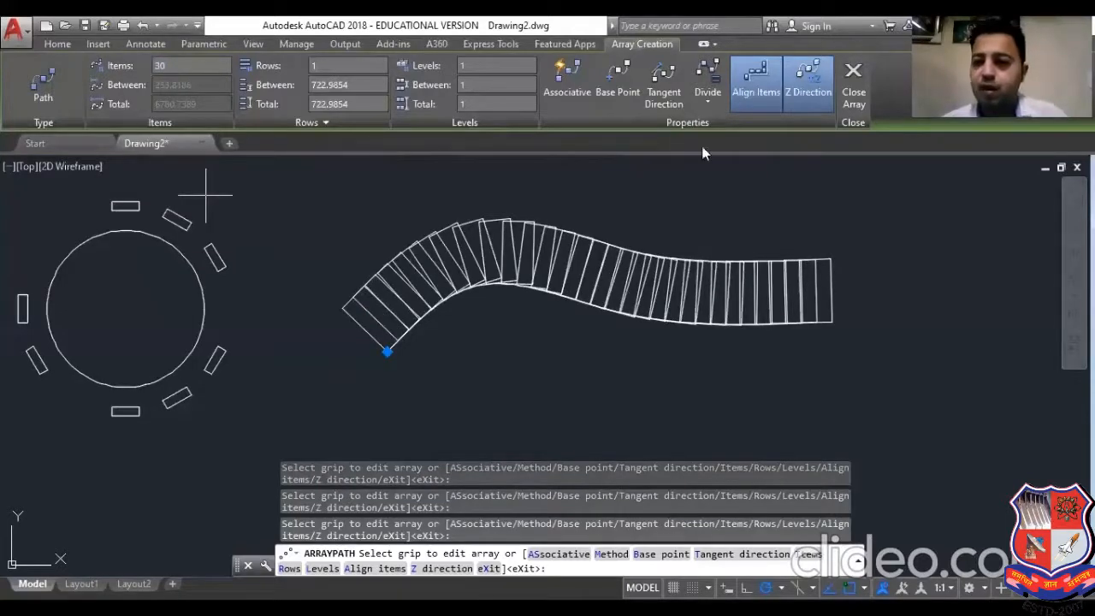
- Reduce the path array's item count to 10 and switch its distribution method to Measure
left_click(147, 65)
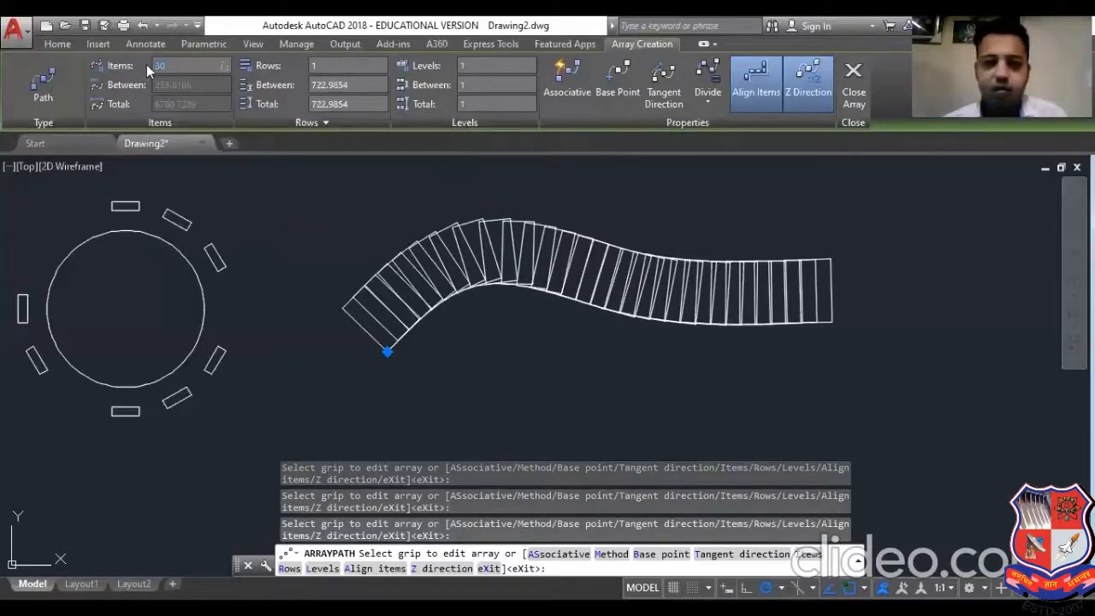
type("10")
key("Return")
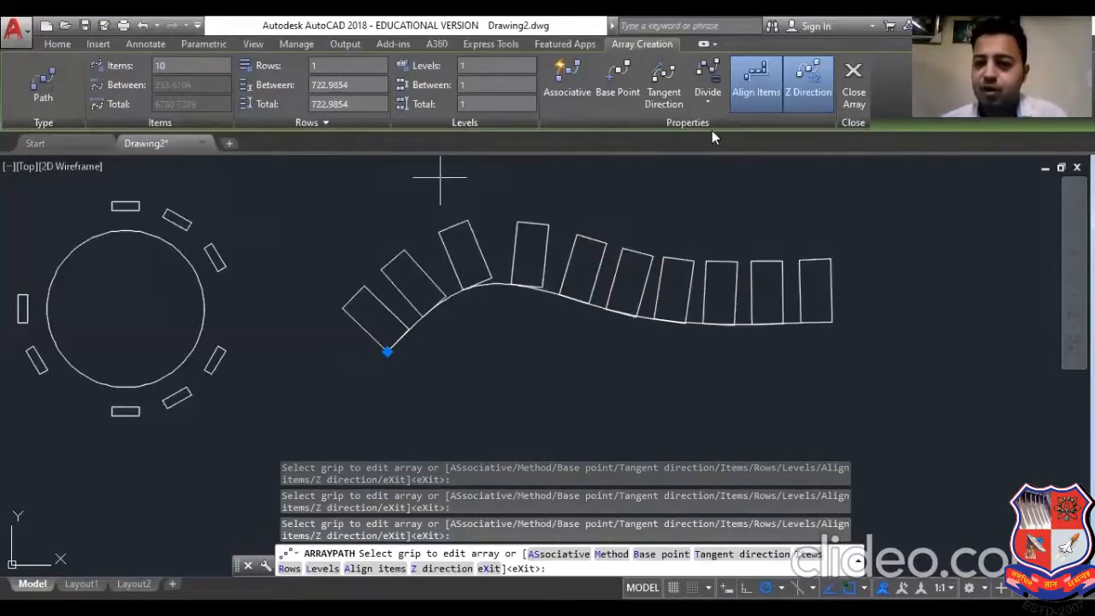
left_click(708, 102)
left_click(716, 157)
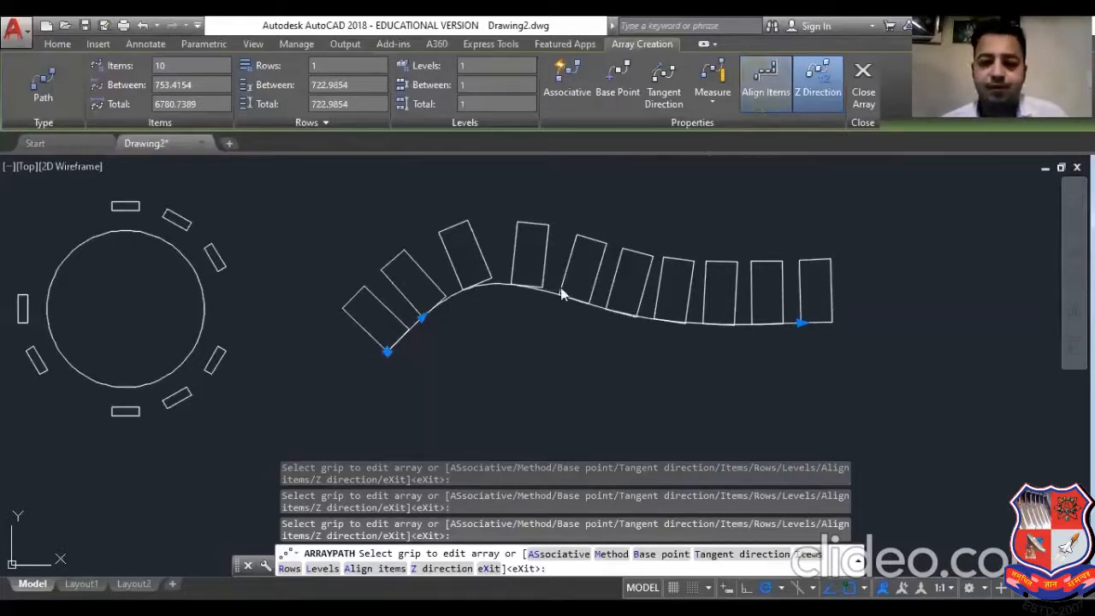
- Toggle Align Items off and back on for the path array, and finish the array
scroll(411, 331, "down", 2)
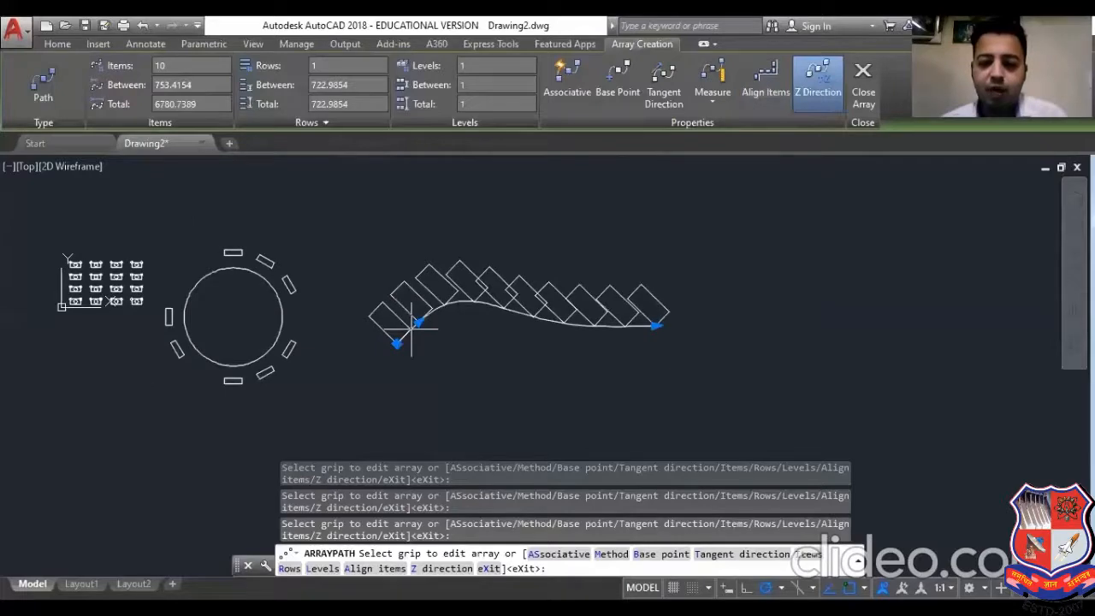
scroll(443, 279, "up", 2)
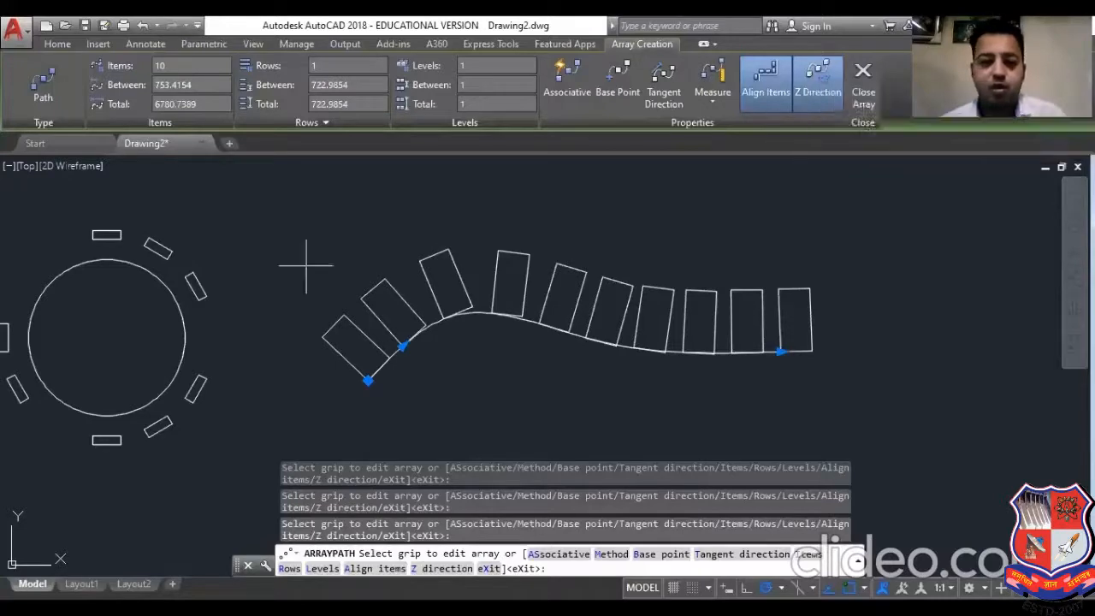
scroll(306, 266, "down", 5)
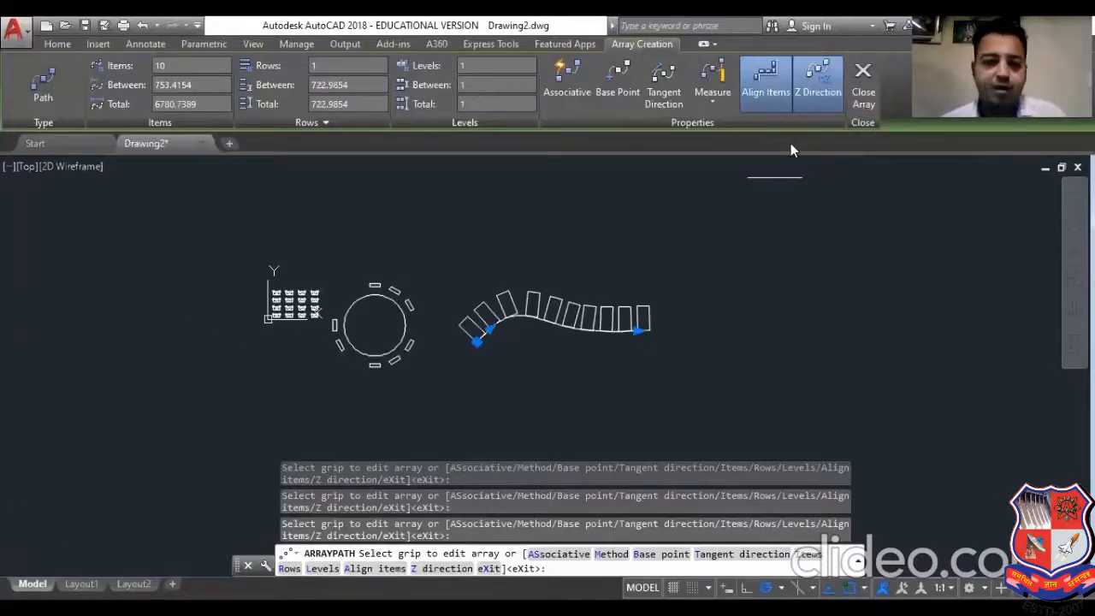
key("Return")
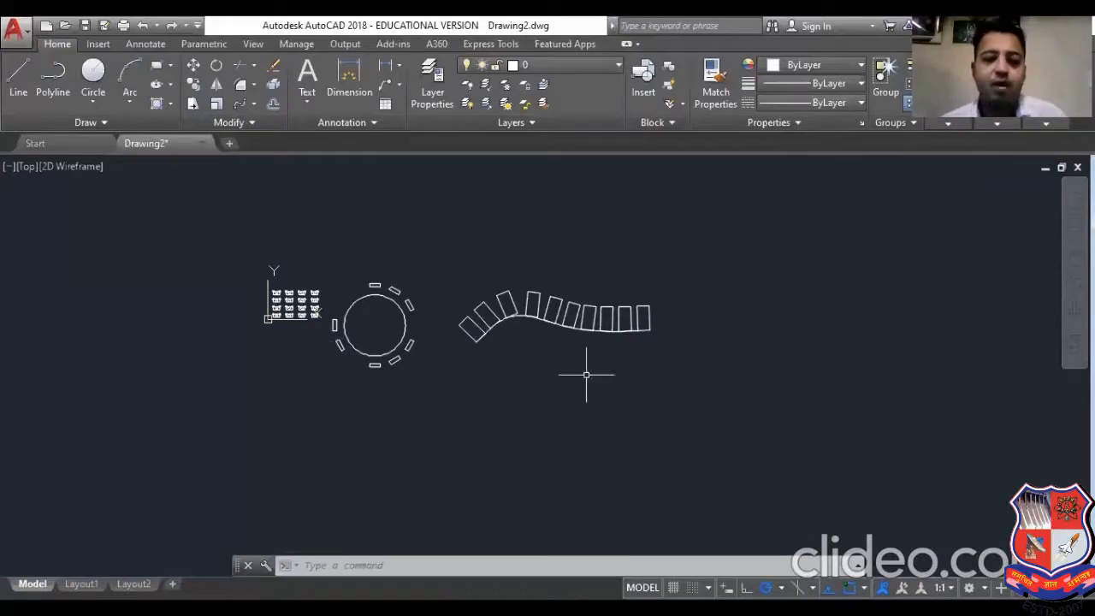
left_click(253, 103)
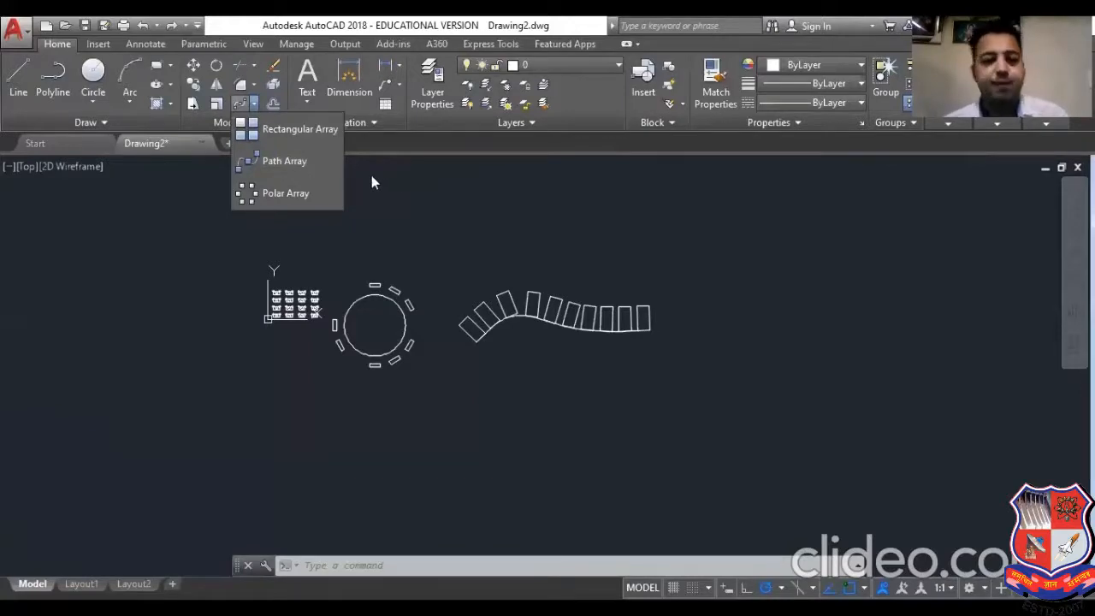
left_click(361, 224)
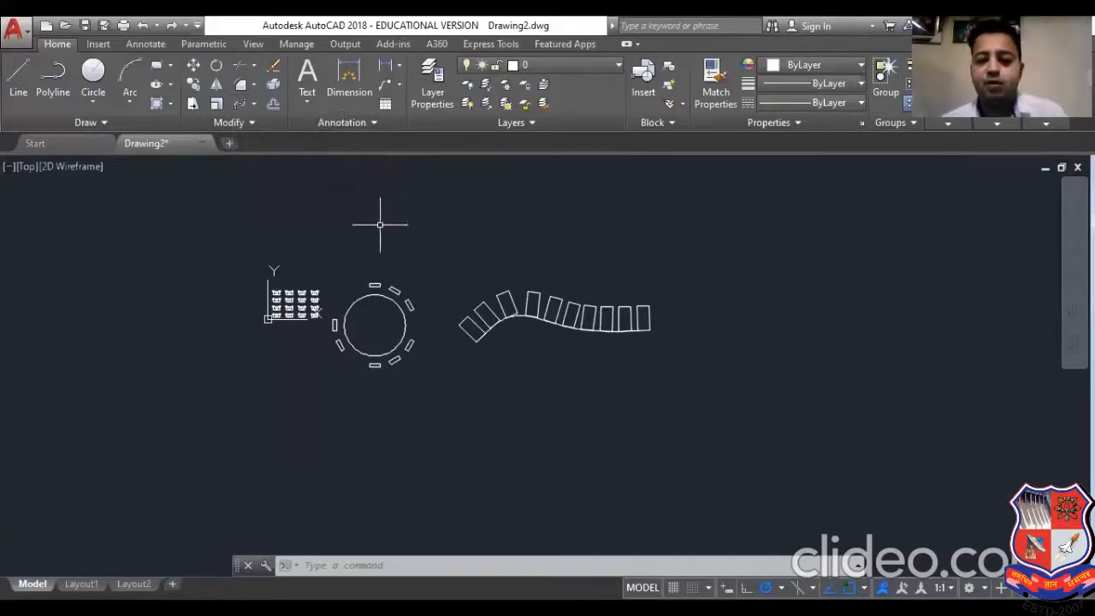
- Erase all the objects in the drawing, including the rectangular, polar and path arrays
left_click(159, 212)
left_click(749, 420)
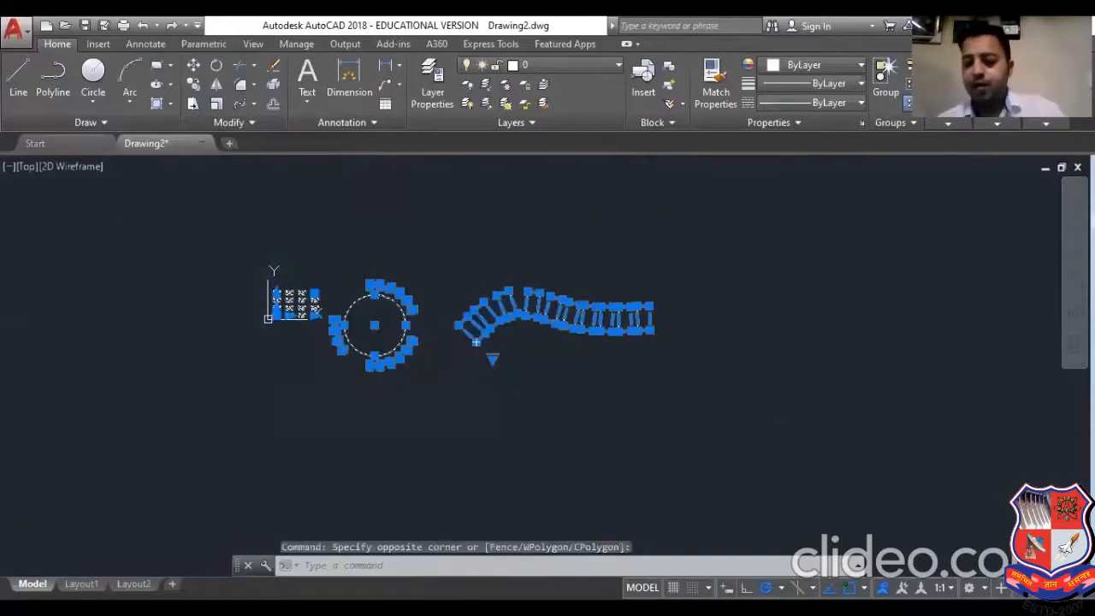
key("Delete")
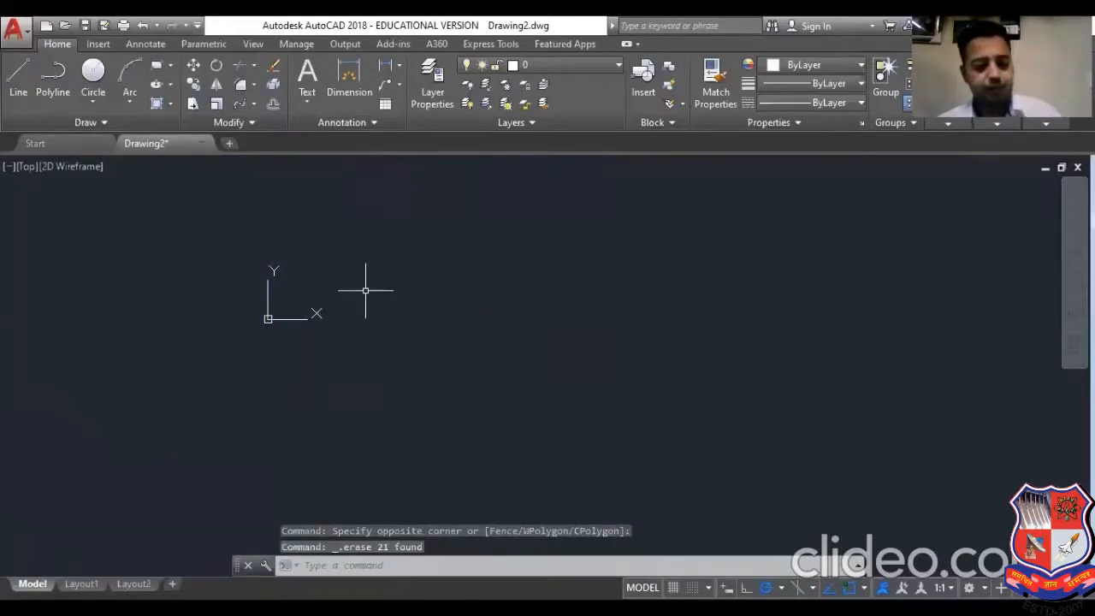
- Draw a wide rectangle in the empty drawing, to the right of the origin
type("rec")
key("Return")
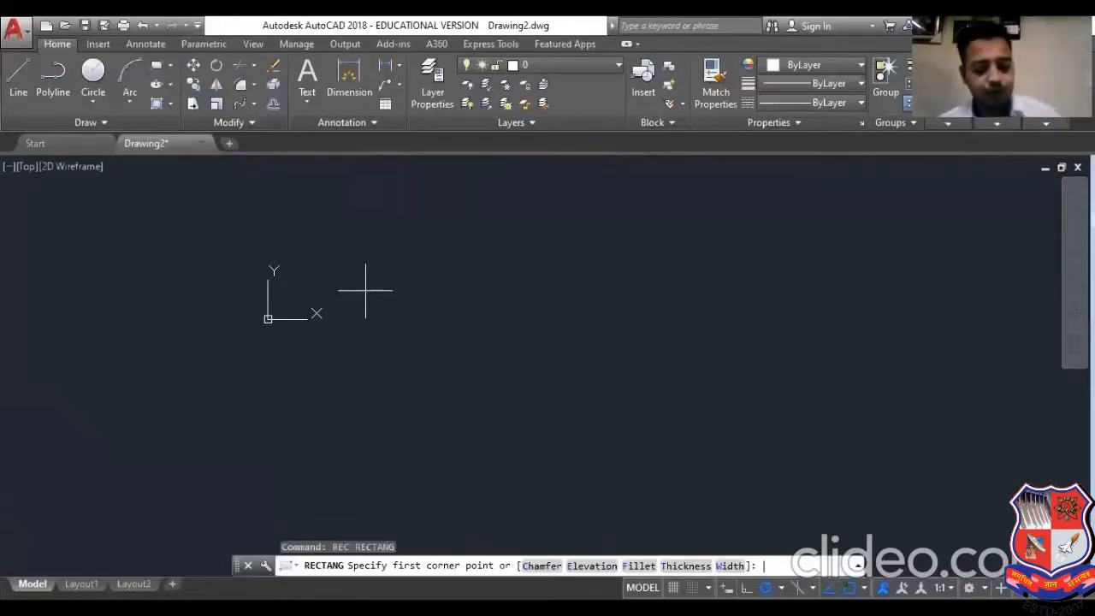
left_click(400, 236)
left_click(646, 348)
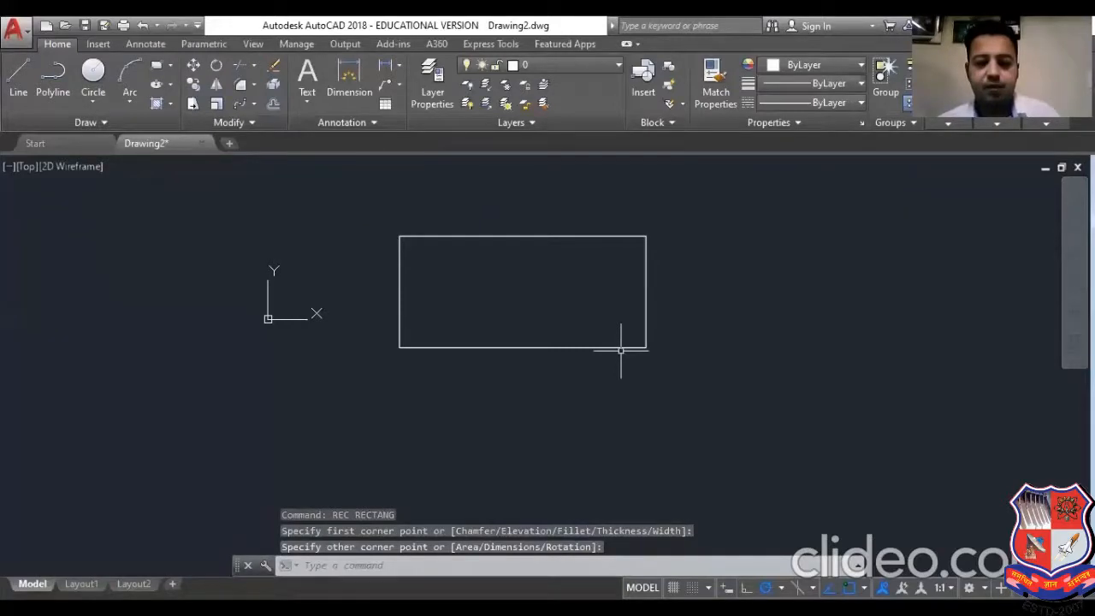
- Draw a small circle centred on the rectangle's upper-left corner and a circle about twice that size on its lower-right corner
type("c")
key("Return")
left_click(399, 236)
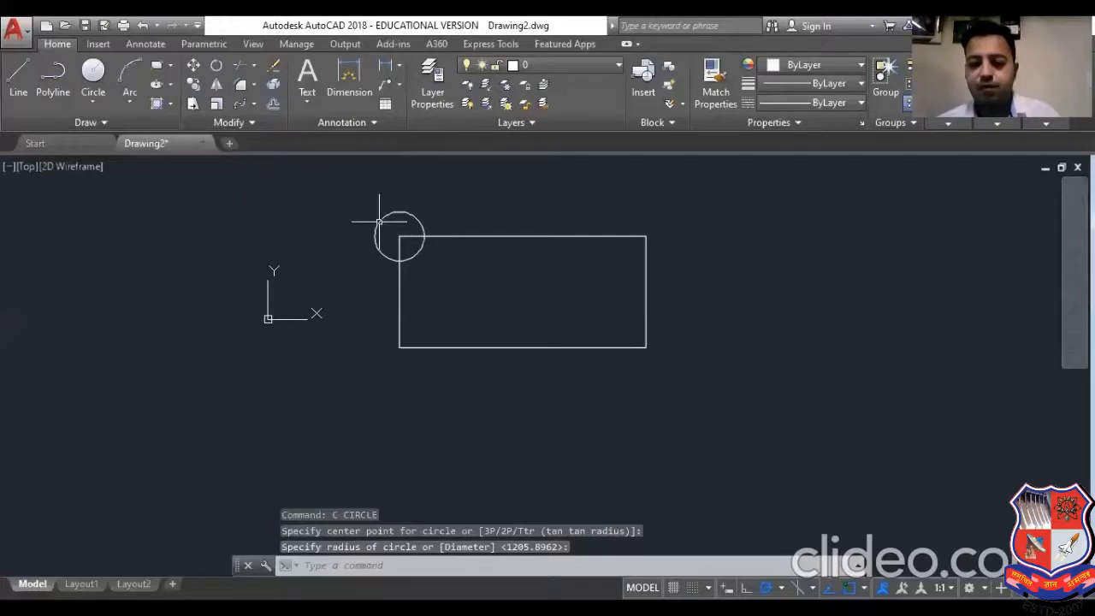
left_click(379, 221)
type("c")
key("Return")
left_click(644, 342)
left_click(601, 327)
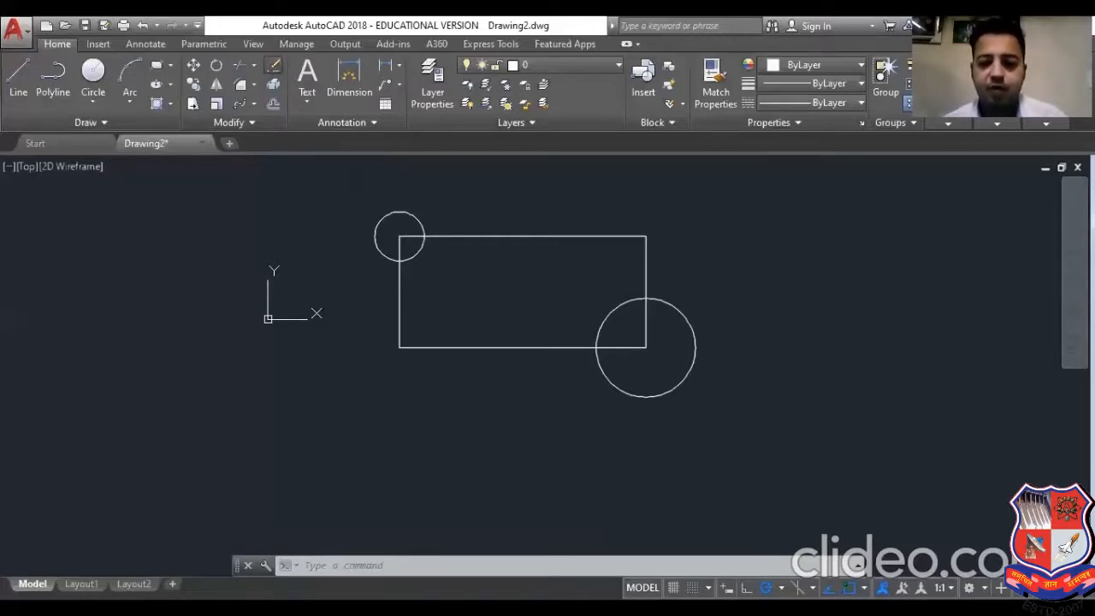
- Remove the small circle at the rectangle's upper-left corner with the Erase command
left_click(273, 65)
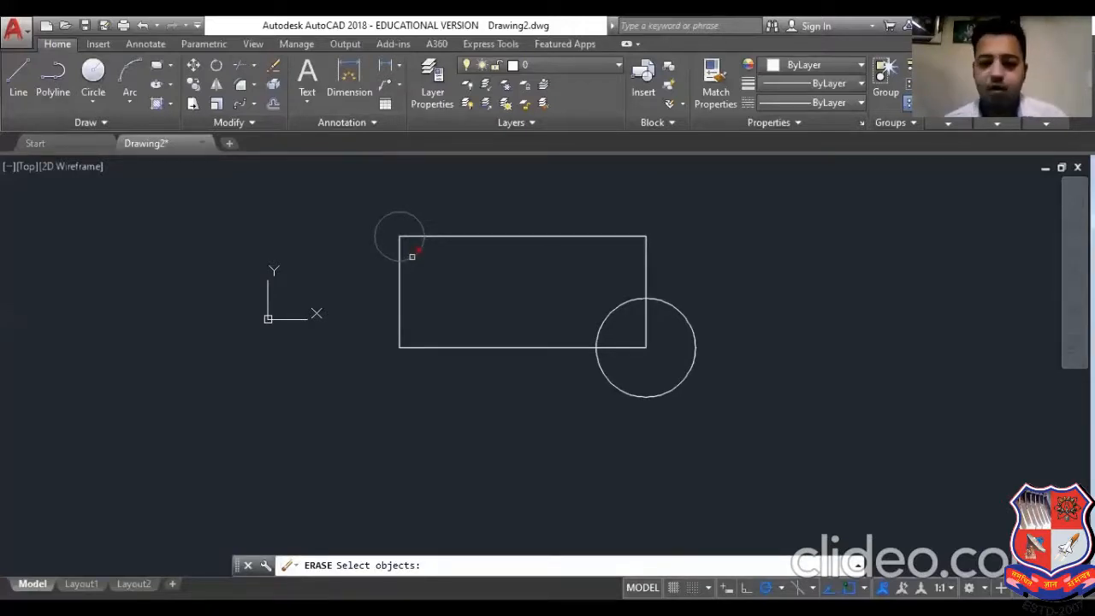
left_click(411, 256)
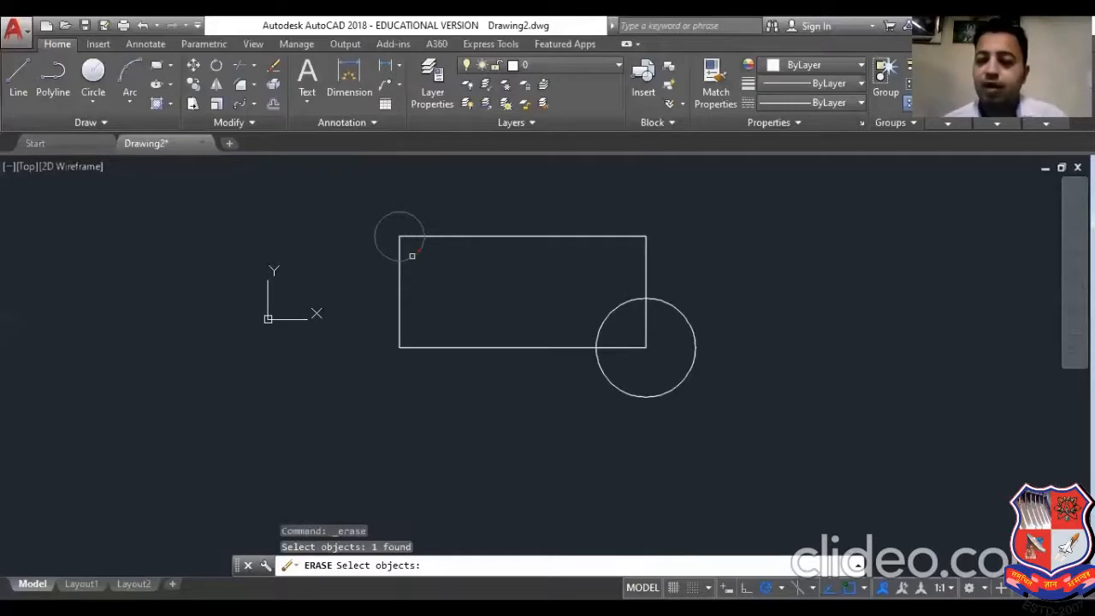
key("Return")
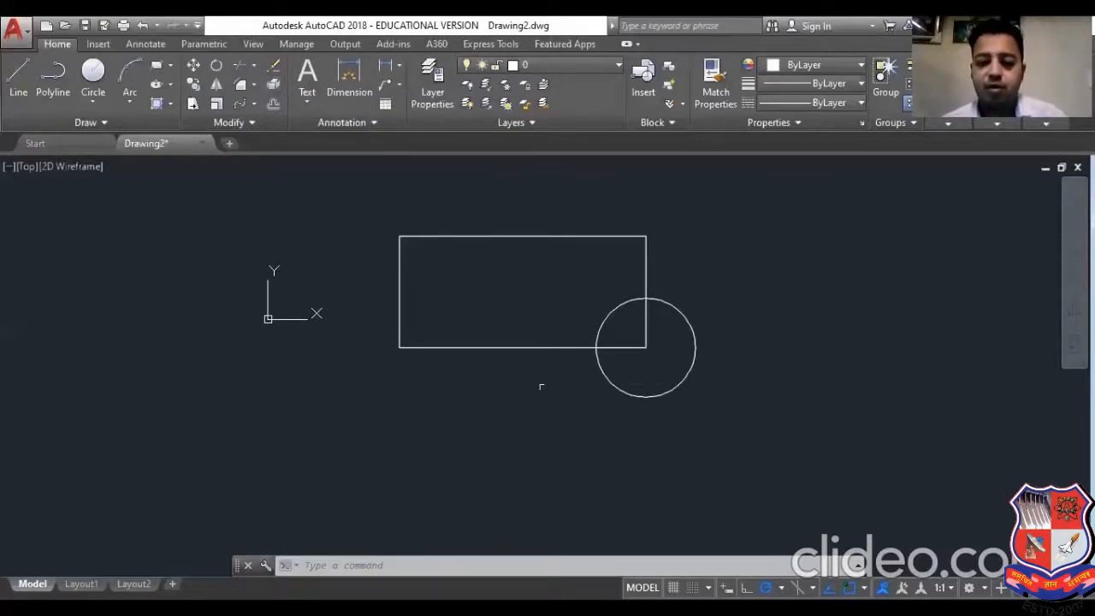
- Select the remaining large circle at the rectangle's lower-right corner and delete it
scroll(714, 339, "down", 2)
middle_click_drag(714, 339, 511, 347)
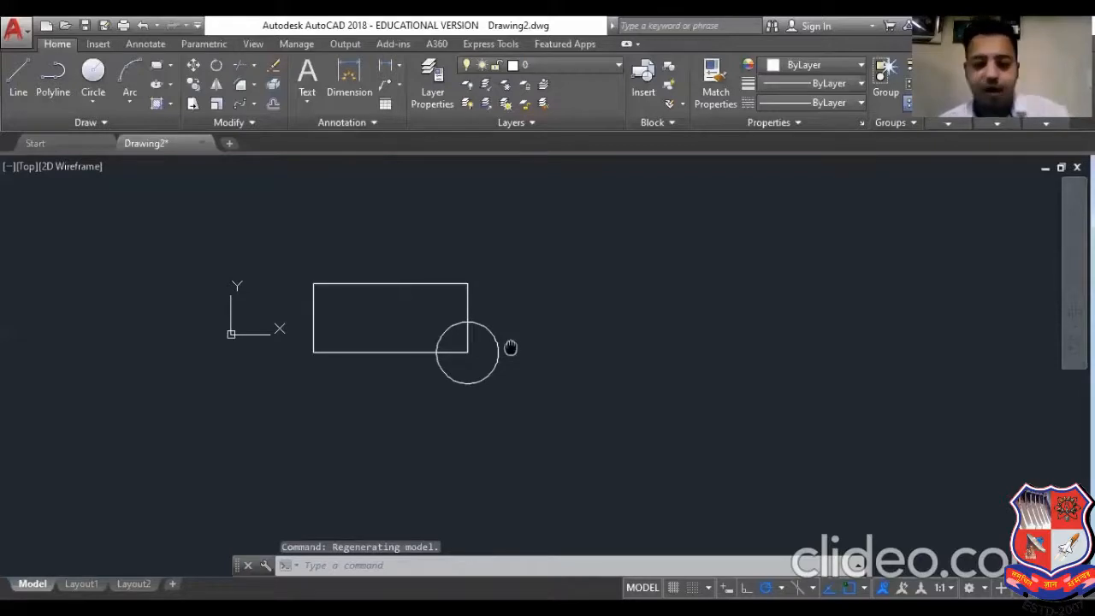
scroll(510, 348, "up", 2)
left_click(459, 379)
key("Delete")
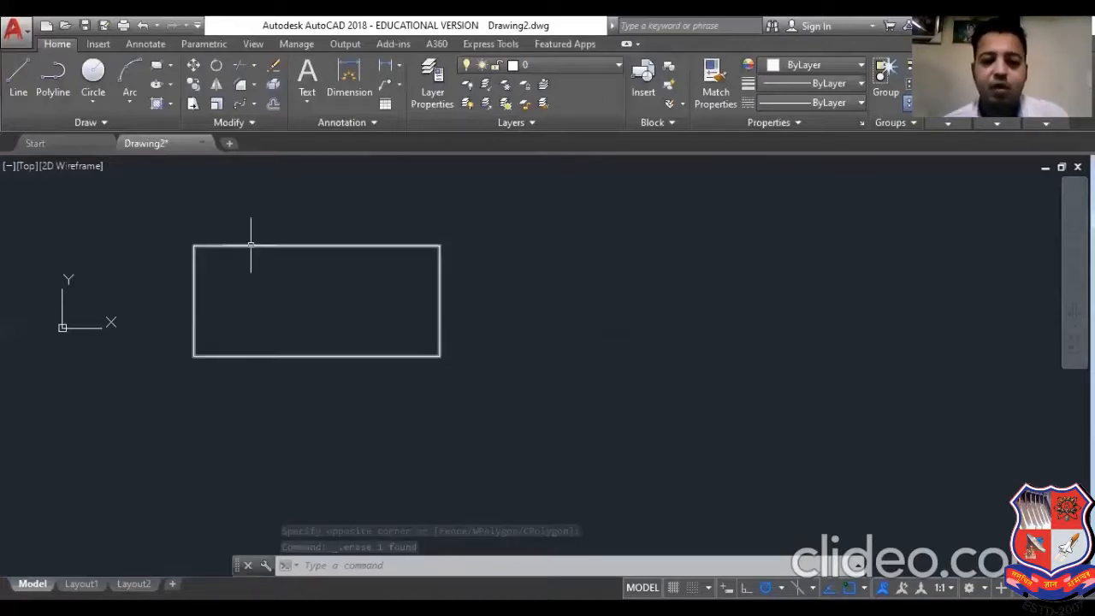
- Draw a polyline right of the rectangle with a horizontal segment about 5862 long, followed by three connected arcs curving downward
mouse_move(251, 245)
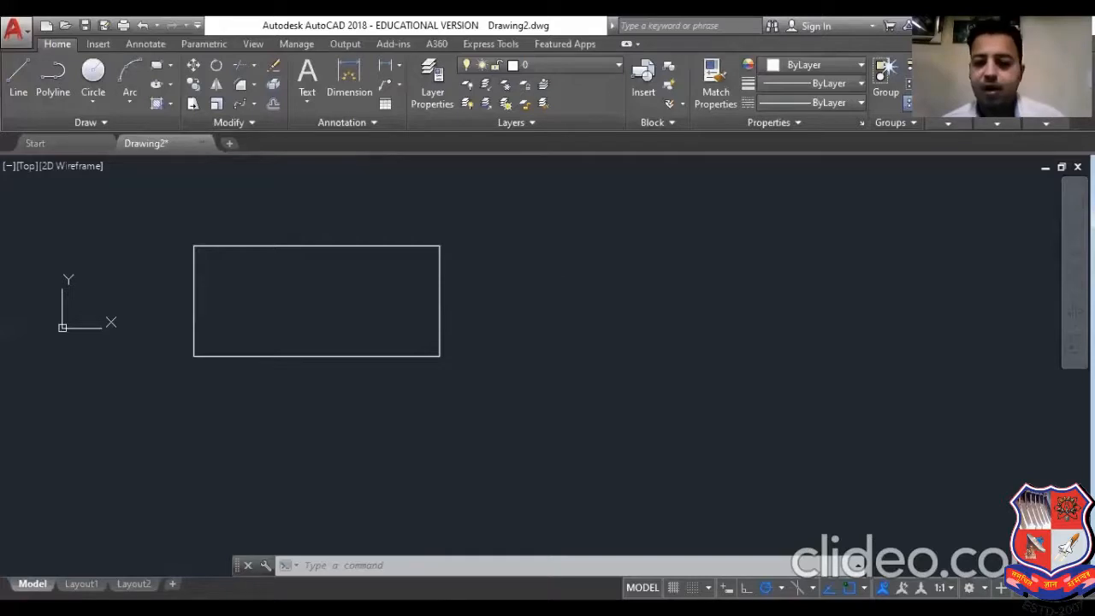
left_click(54, 77)
left_click(551, 261)
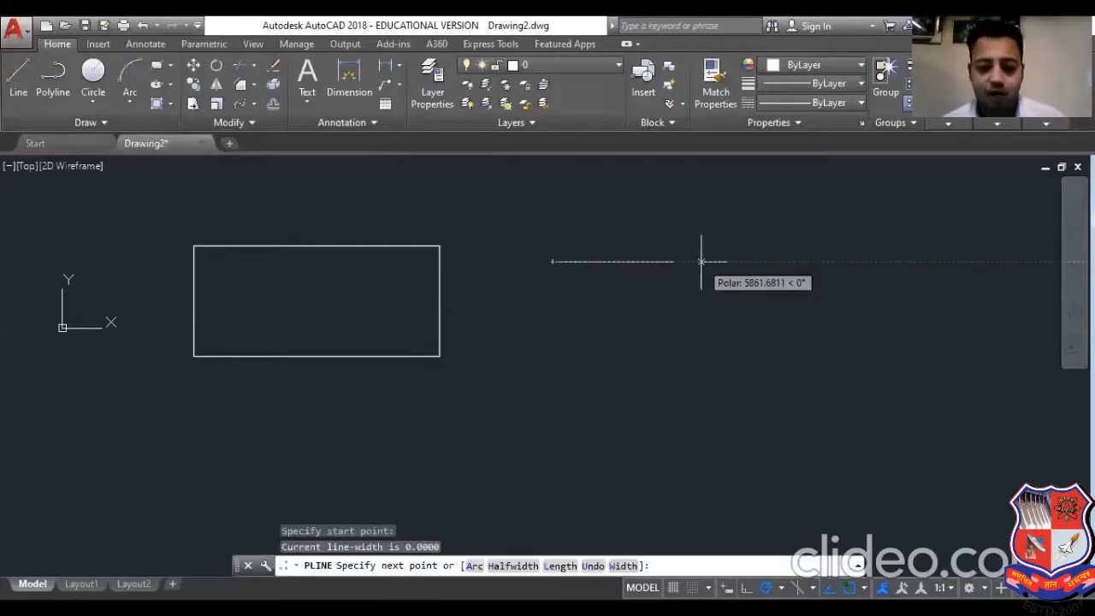
left_click(700, 261)
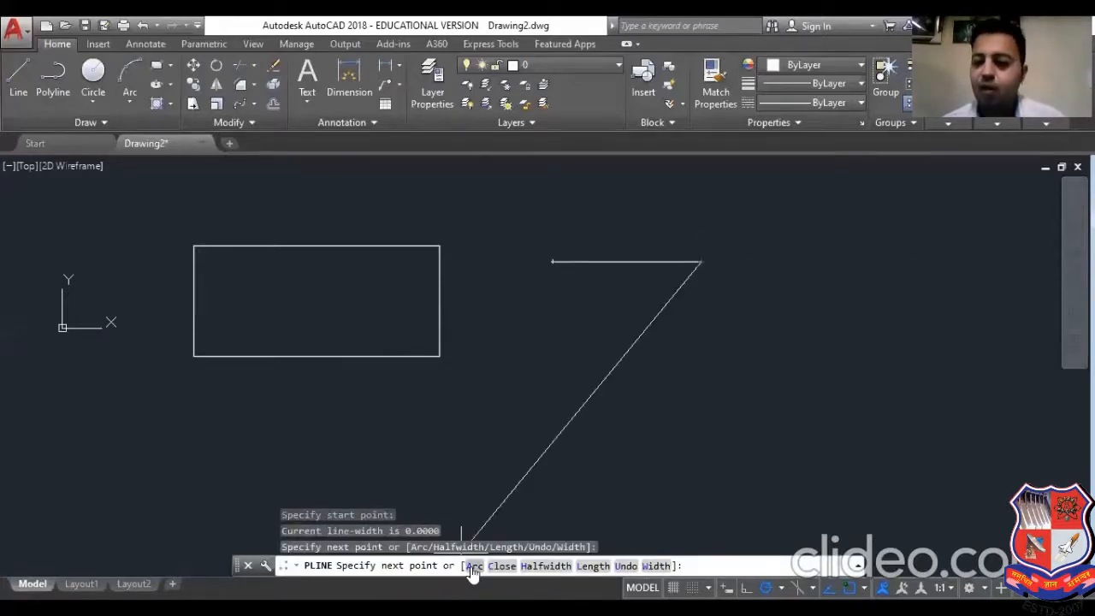
left_click(474, 566)
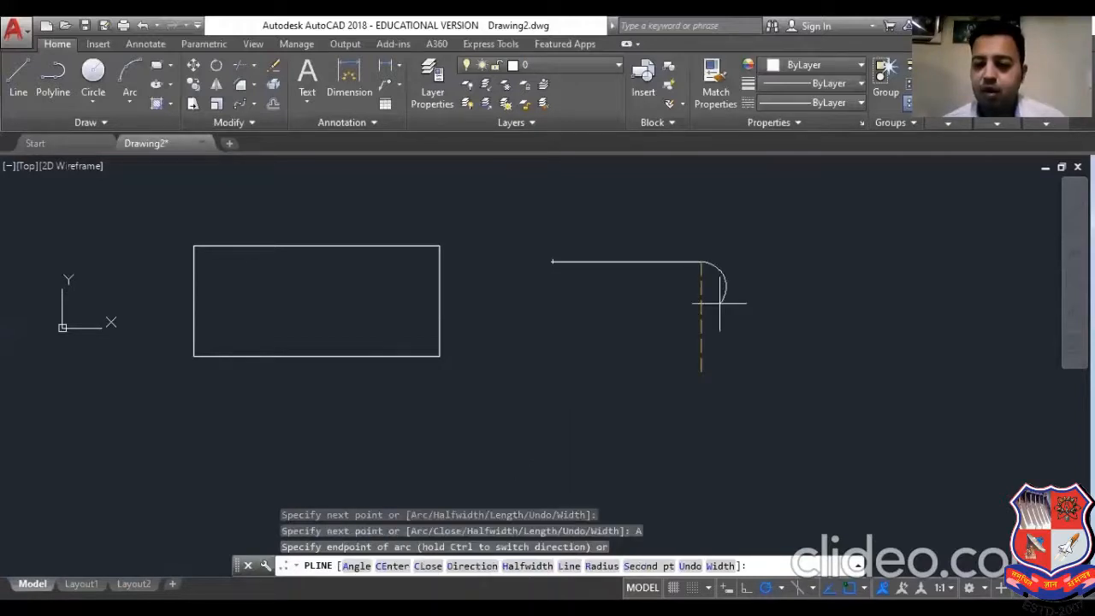
left_click(727, 287)
left_click(789, 372)
left_click(794, 448)
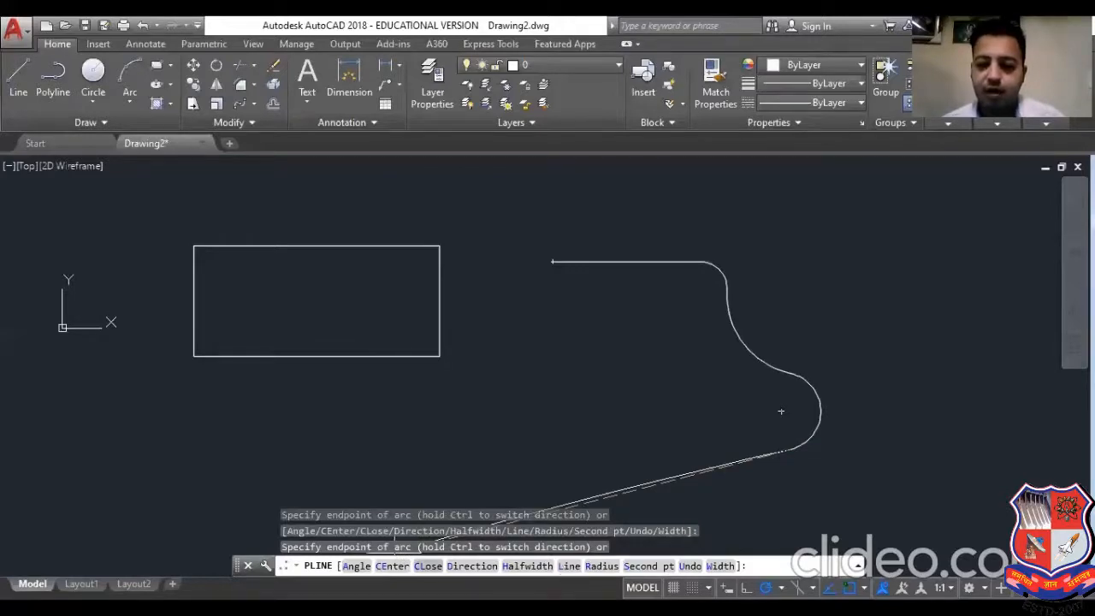
- Finish the polyline with a straight segment back to its start point, and select it briefly to check that it is one object
type("L")
key("Return")
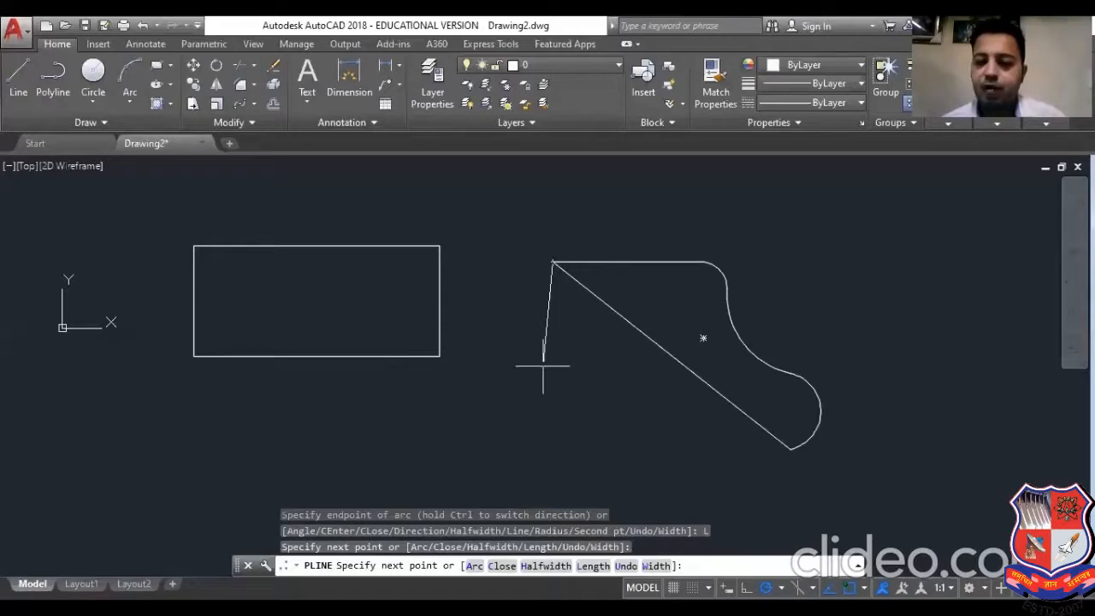
key("Return")
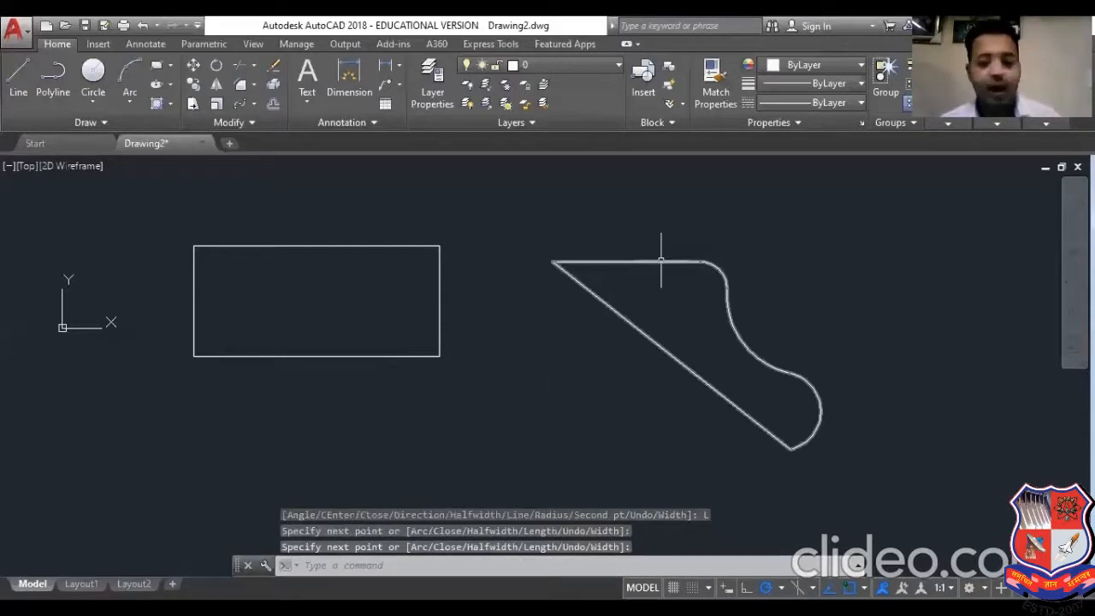
left_click(660, 260)
key("Escape")
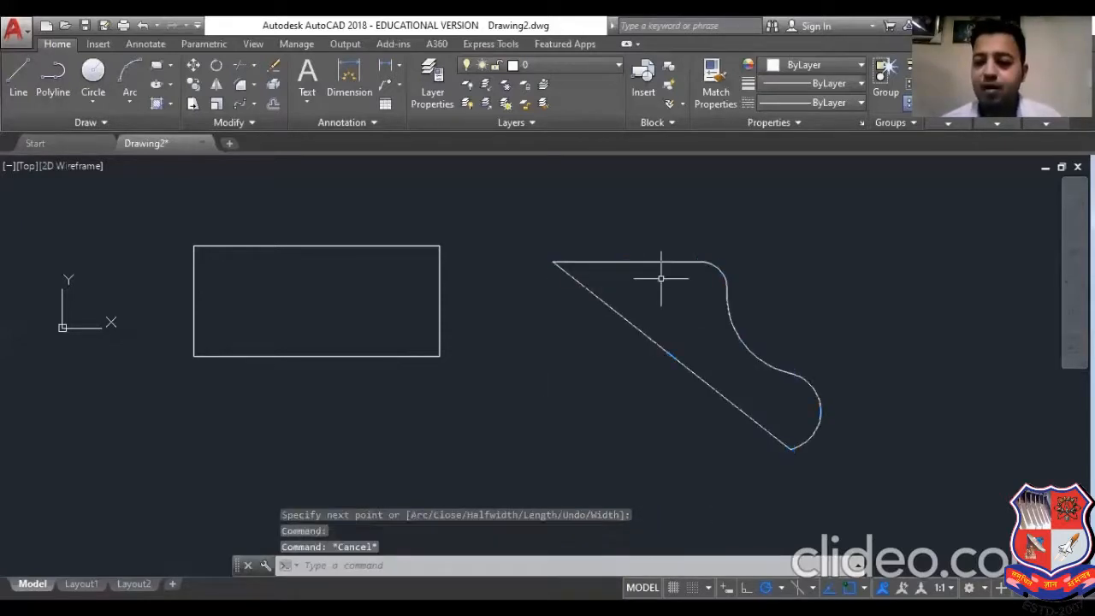
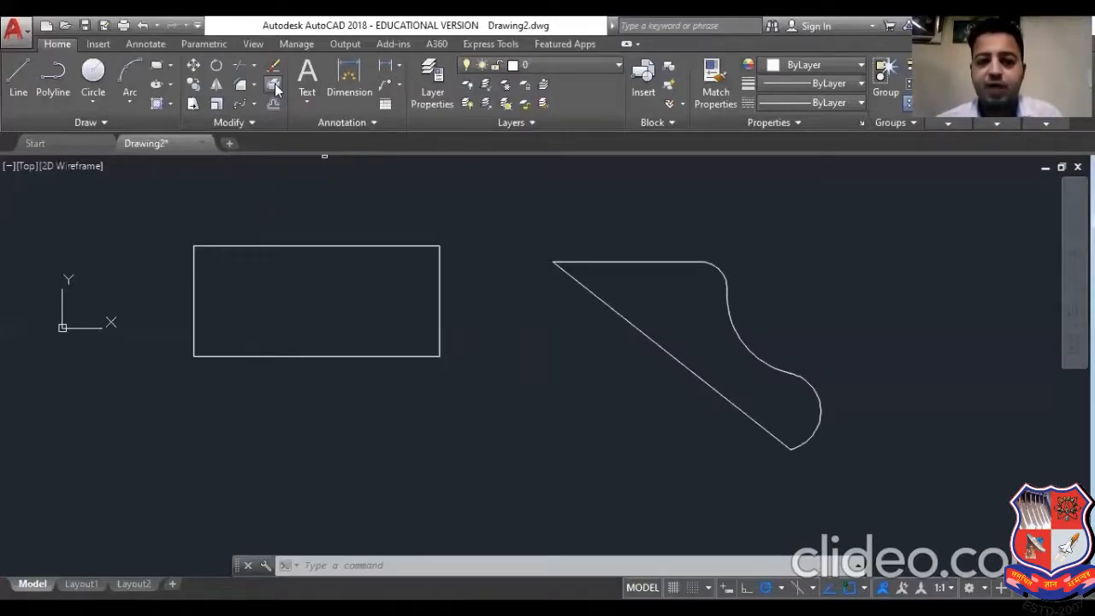
- Explode the rectangle into separate lines
left_click(274, 86)
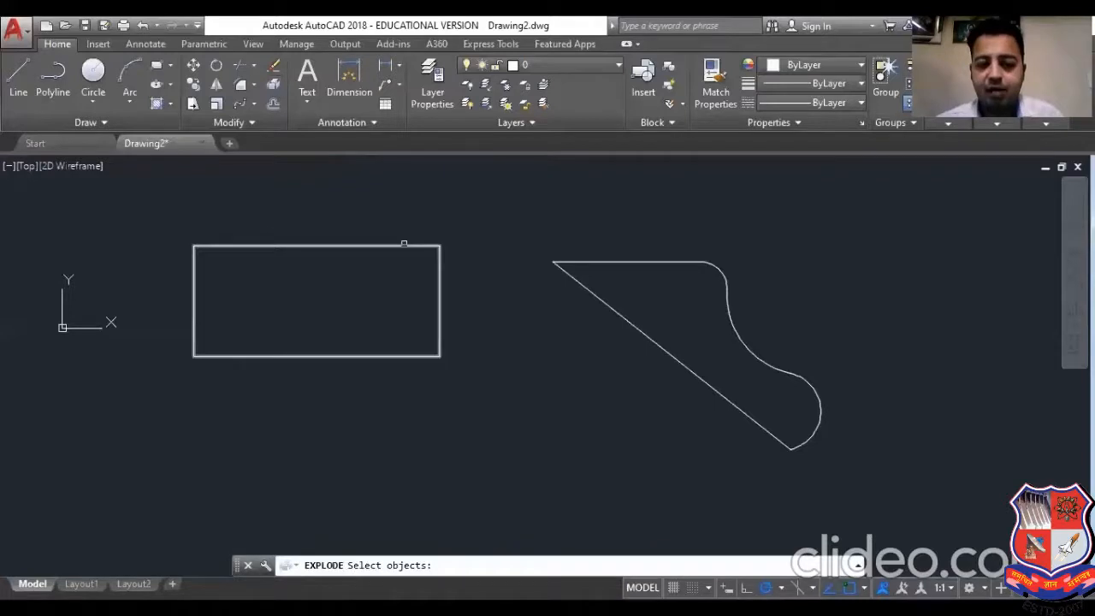
left_click(404, 244)
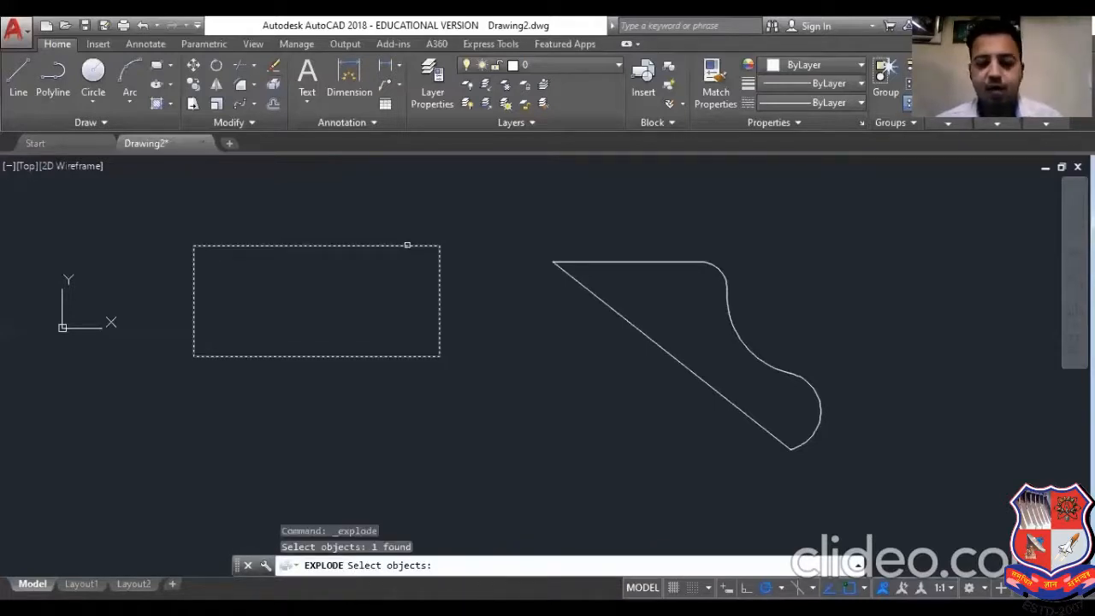
key("Return")
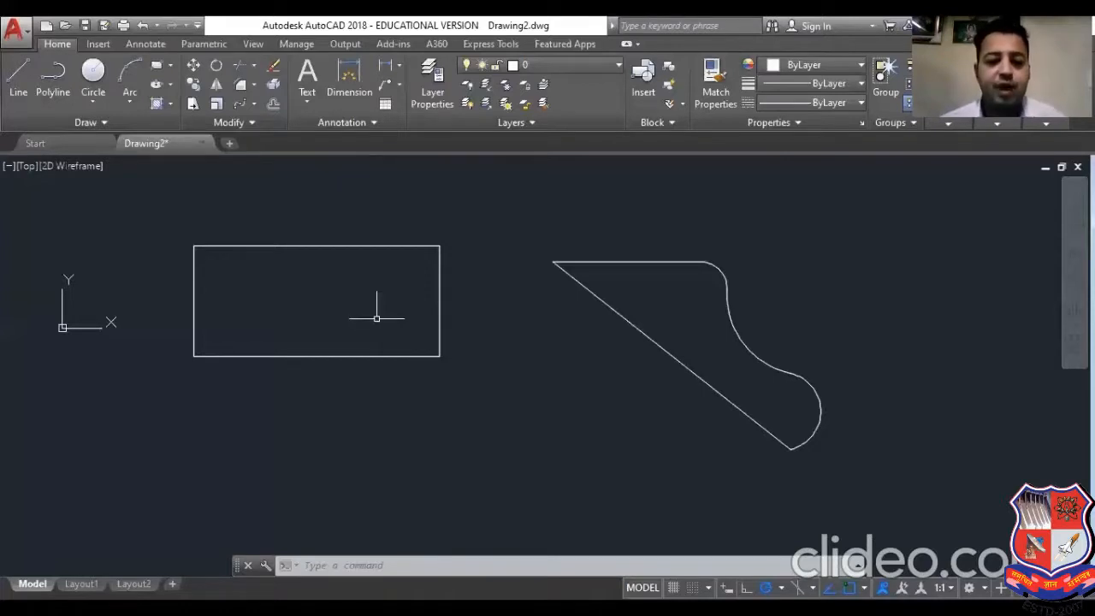
- Move the exploded rectangle's top line straight up, away from the other sides, using its midpoint grip
left_click(346, 248)
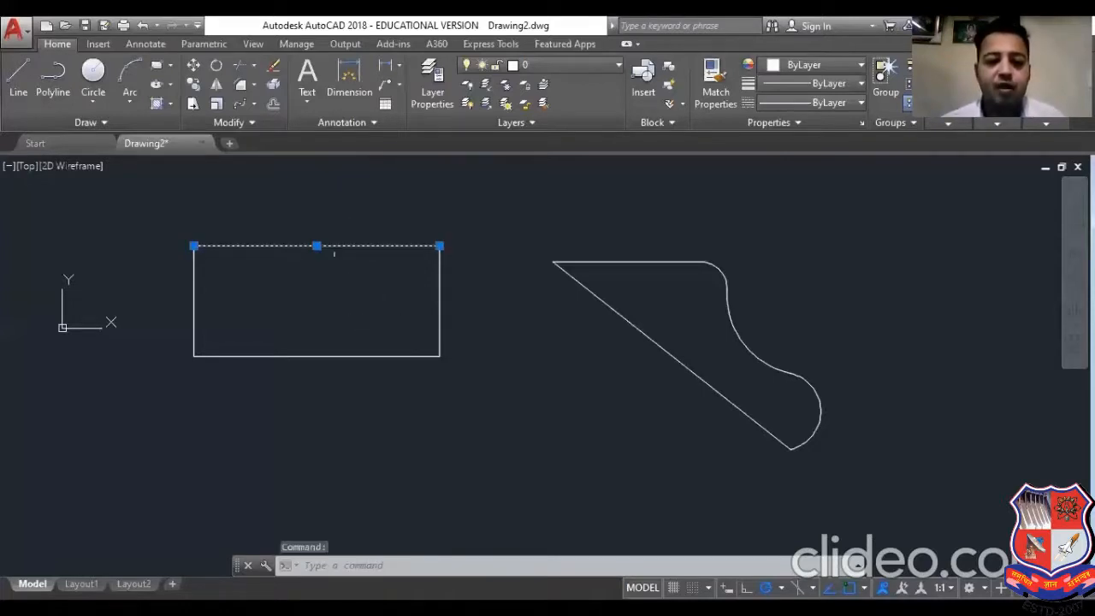
left_click(317, 246)
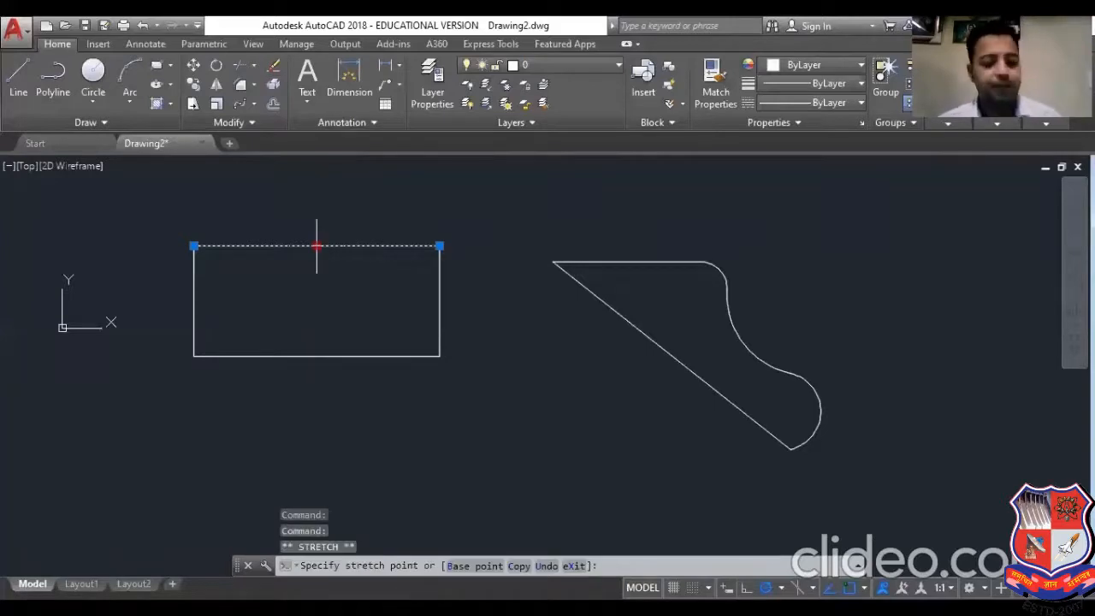
left_click(316, 194)
key("Escape")
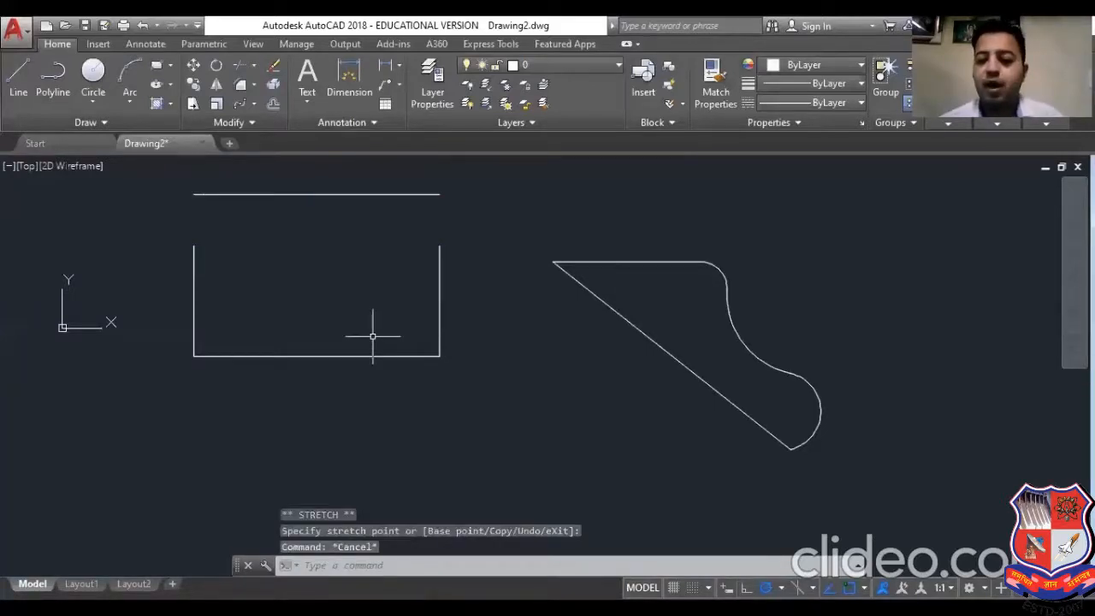
- Stretch the polyline's start vertex down and slightly left using its grip, then clear the selection
left_click(633, 322)
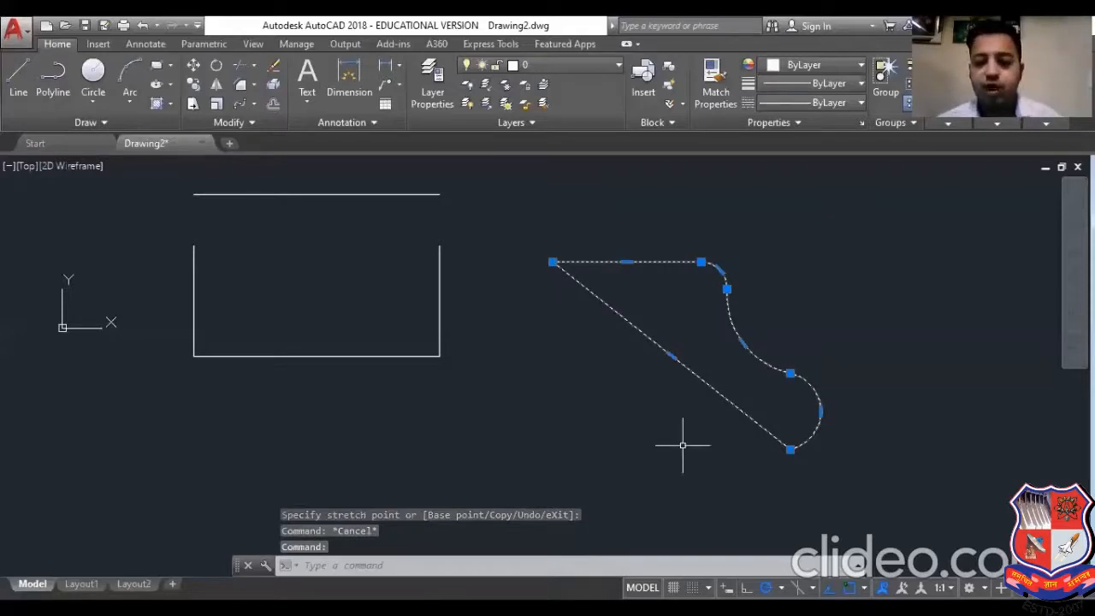
left_click(552, 262)
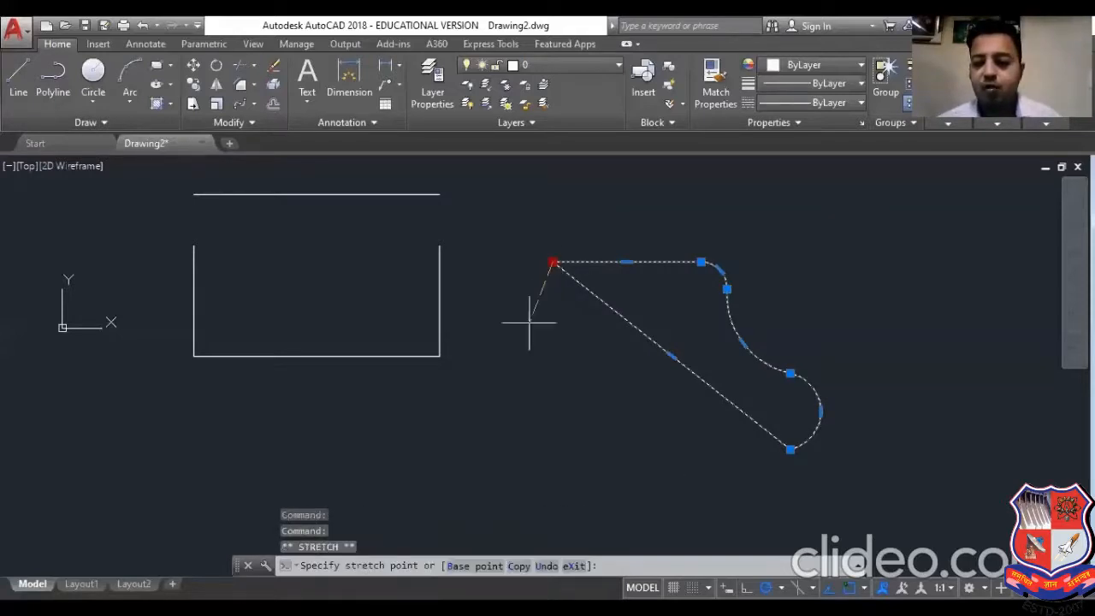
left_click(525, 339)
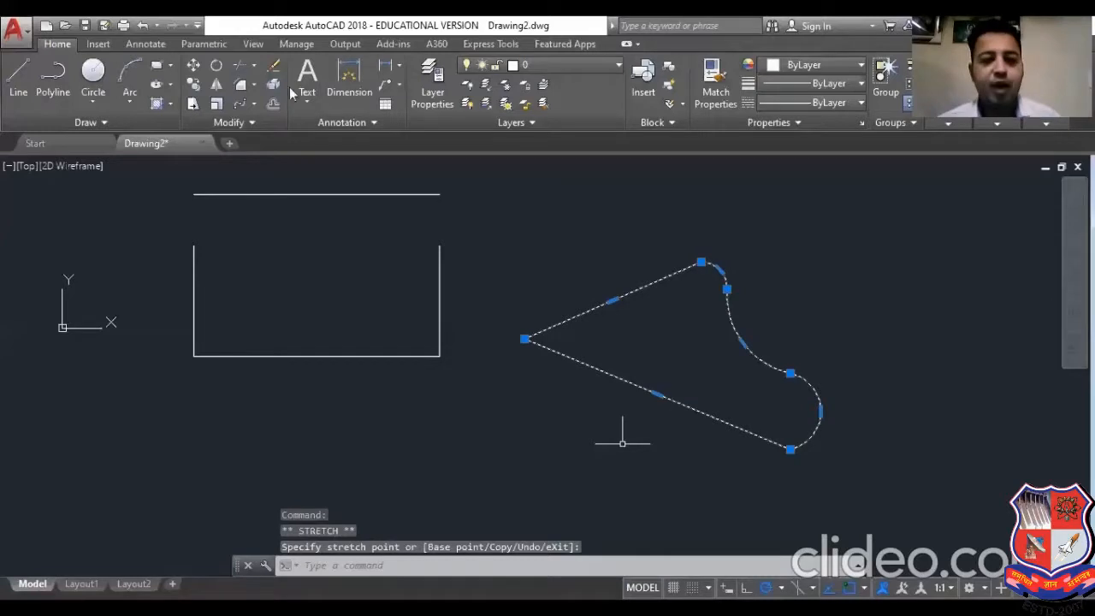
key("Escape")
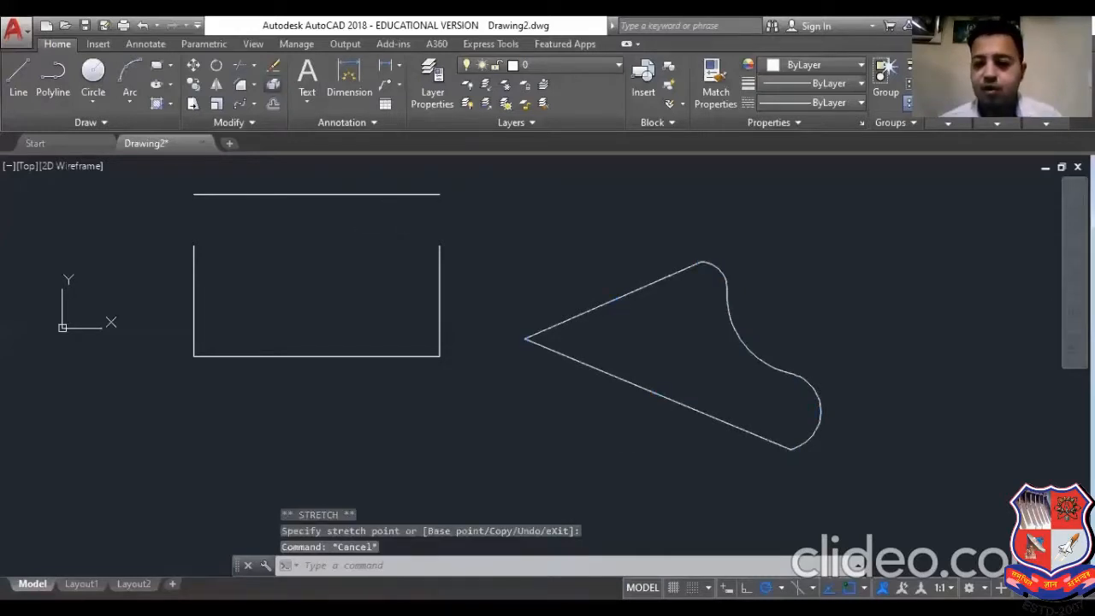
- Explode the closed polyline into separate lines and arcs
left_click(273, 84)
left_click(729, 292)
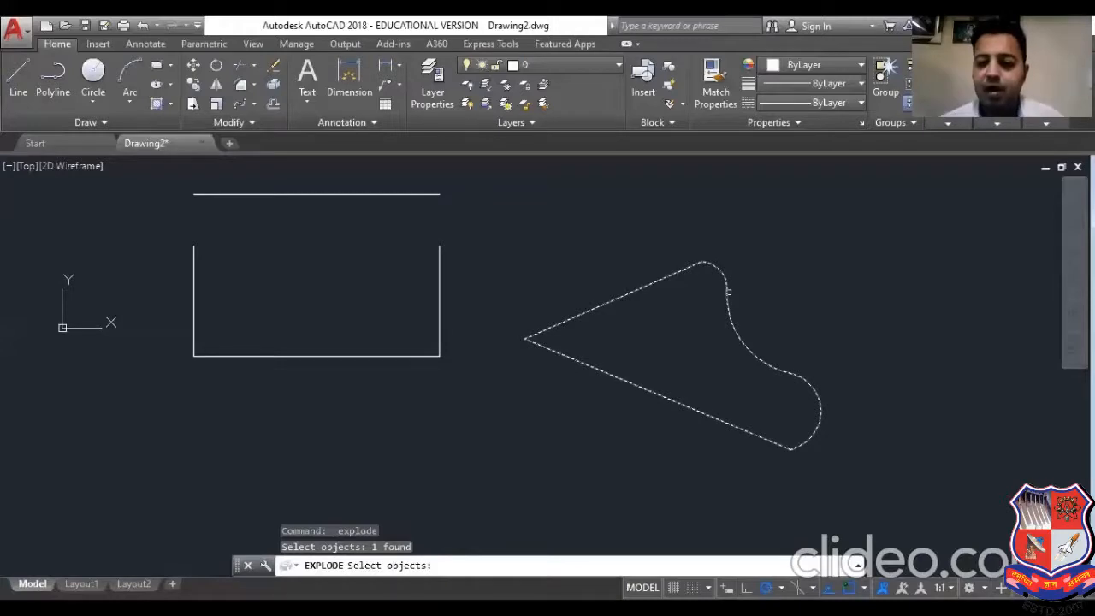
key("Return")
- Move the exploded polyline's upper straight line up and to the left using its midpoint grip
left_click(596, 307)
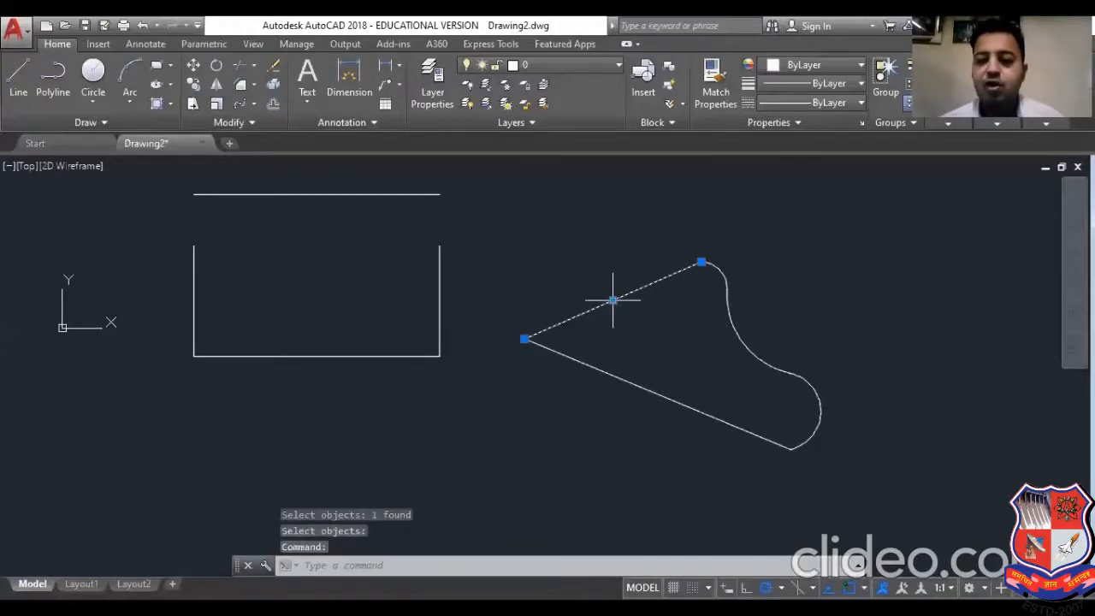
left_click(612, 301)
left_click(567, 233)
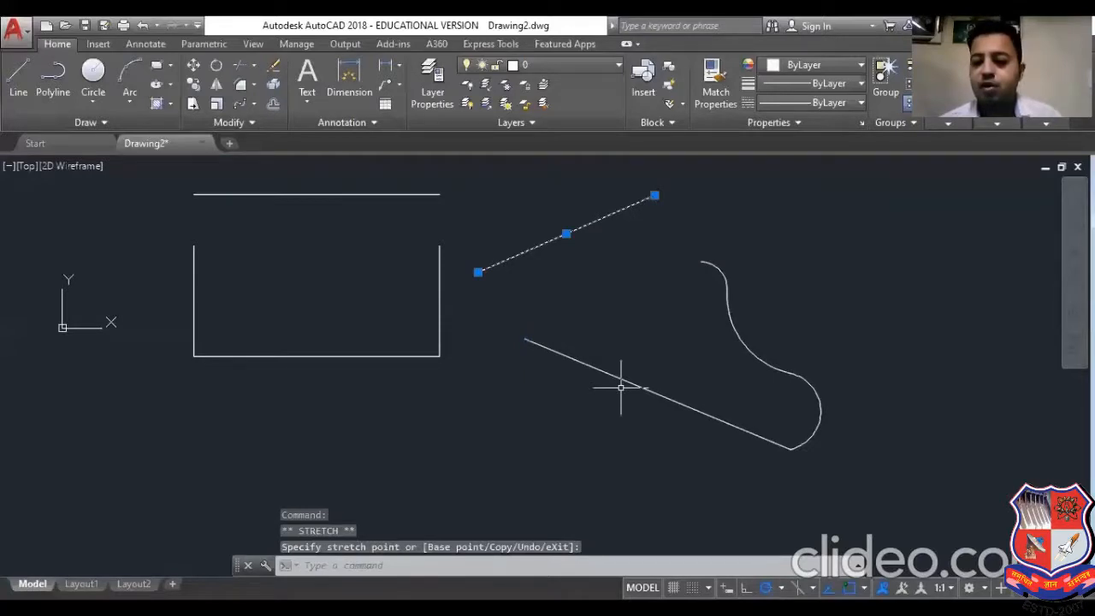
- Move the small upper arc up and right and the middle arc to the left using their center grips
left_click(720, 269)
left_click(701, 288)
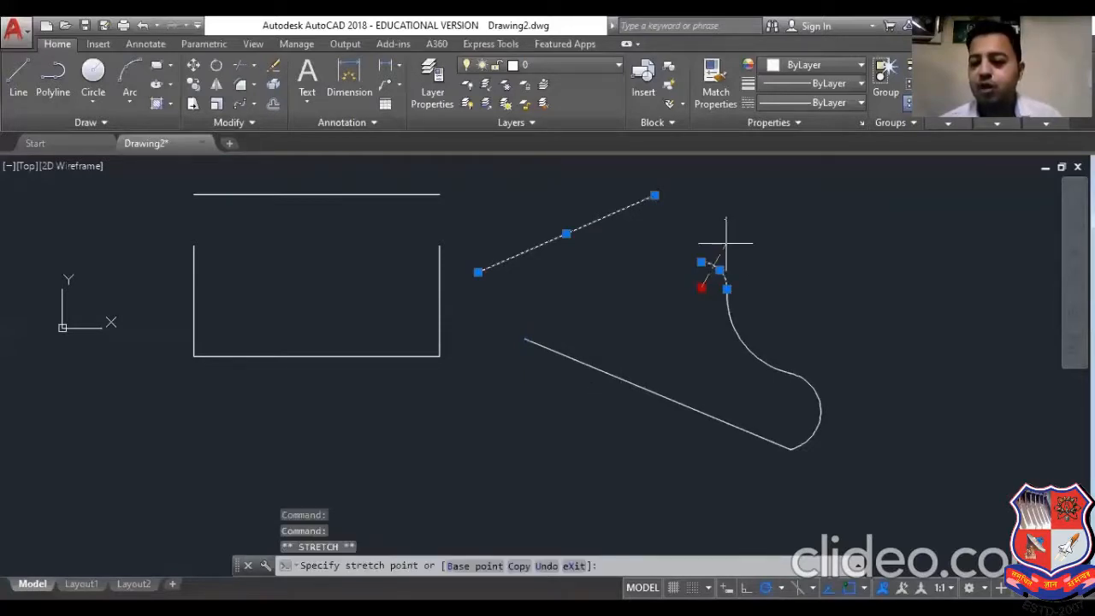
left_click(727, 242)
left_click(763, 352)
left_click(801, 310)
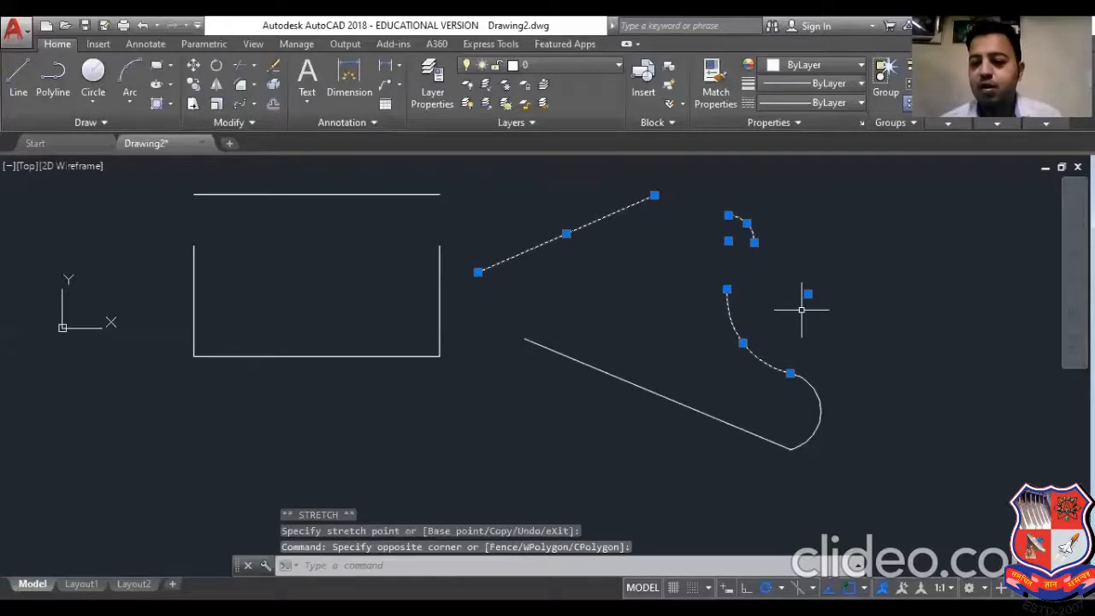
left_click(808, 294)
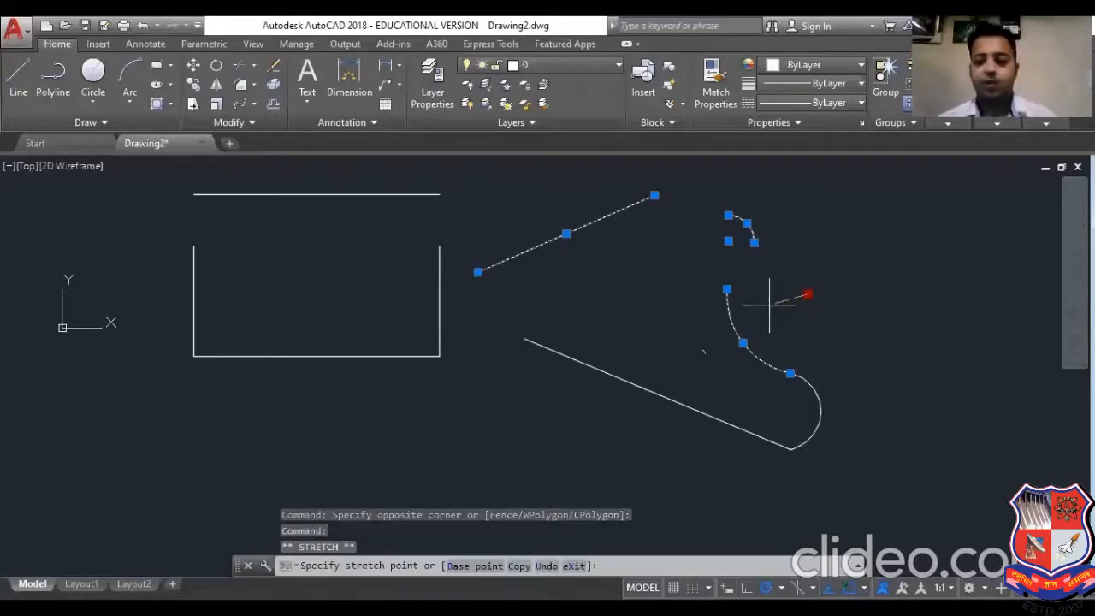
left_click(770, 304)
key("Escape")
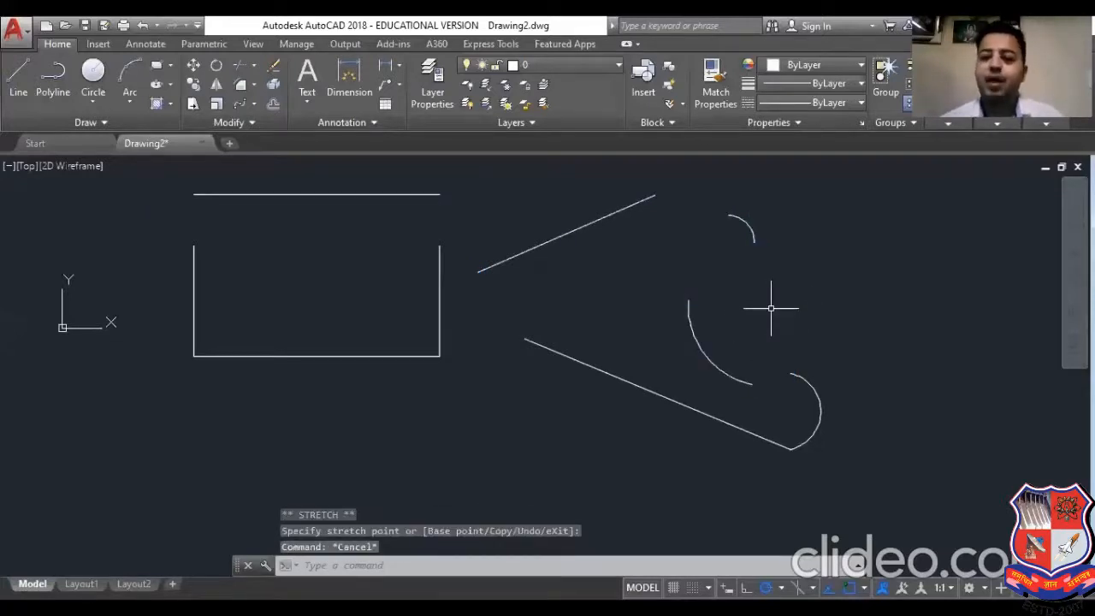
key("Escape")
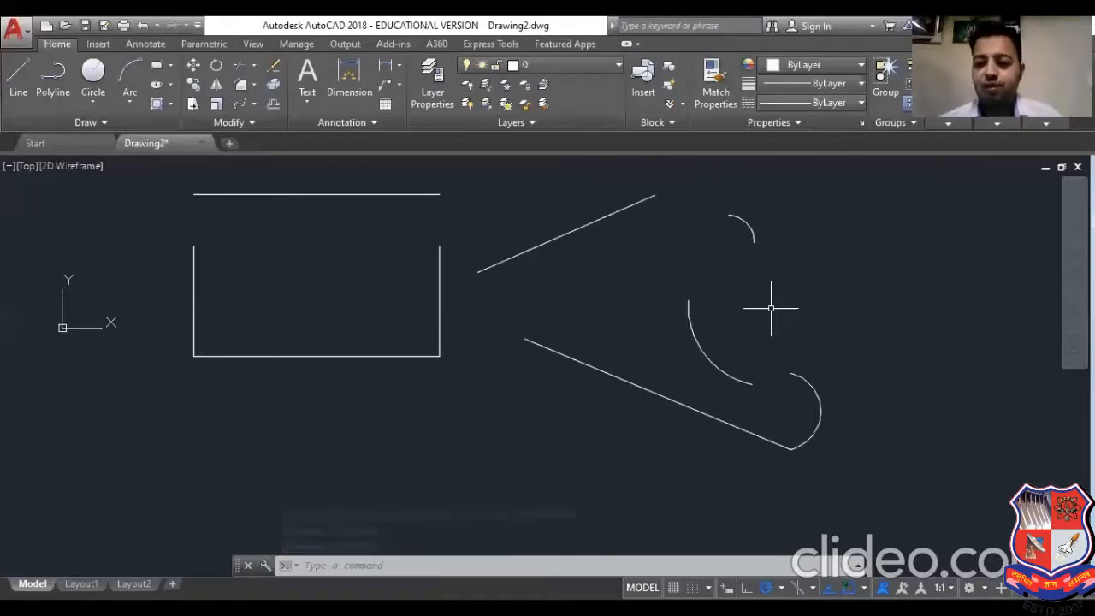
- Delete all the exploded lines and arcs from the drawing
scroll(621, 278, "down", 4)
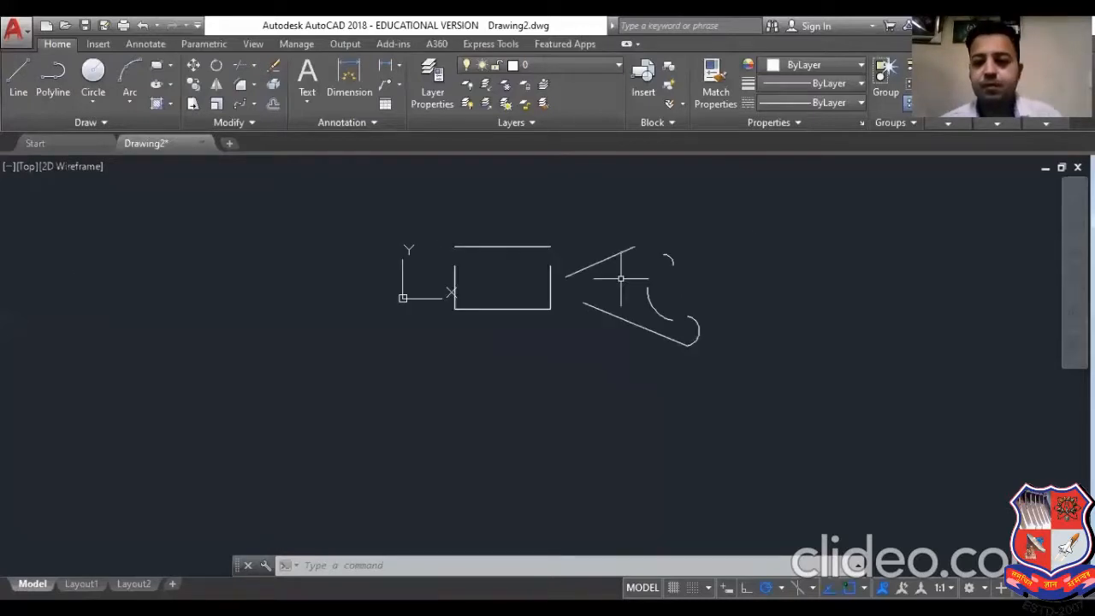
left_click(359, 219)
left_click(758, 384)
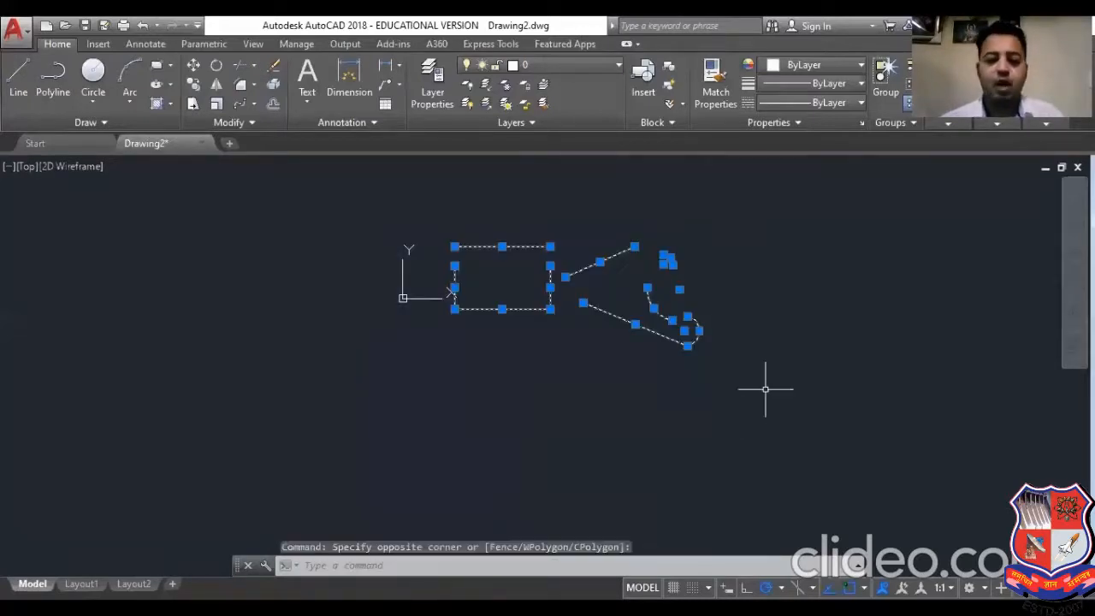
key("Delete")
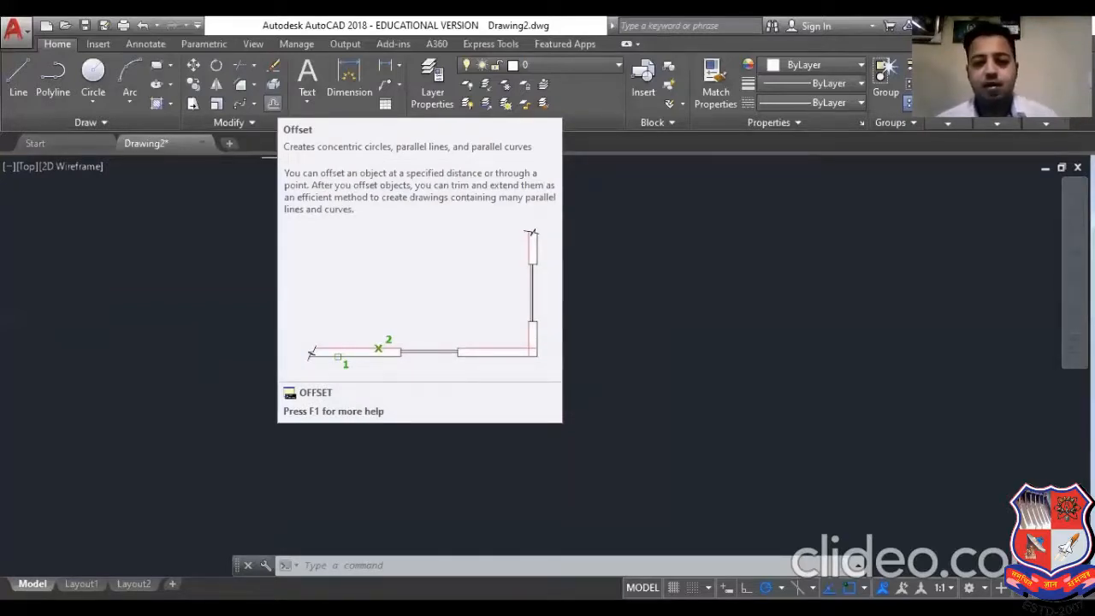
left_click(605, 314)
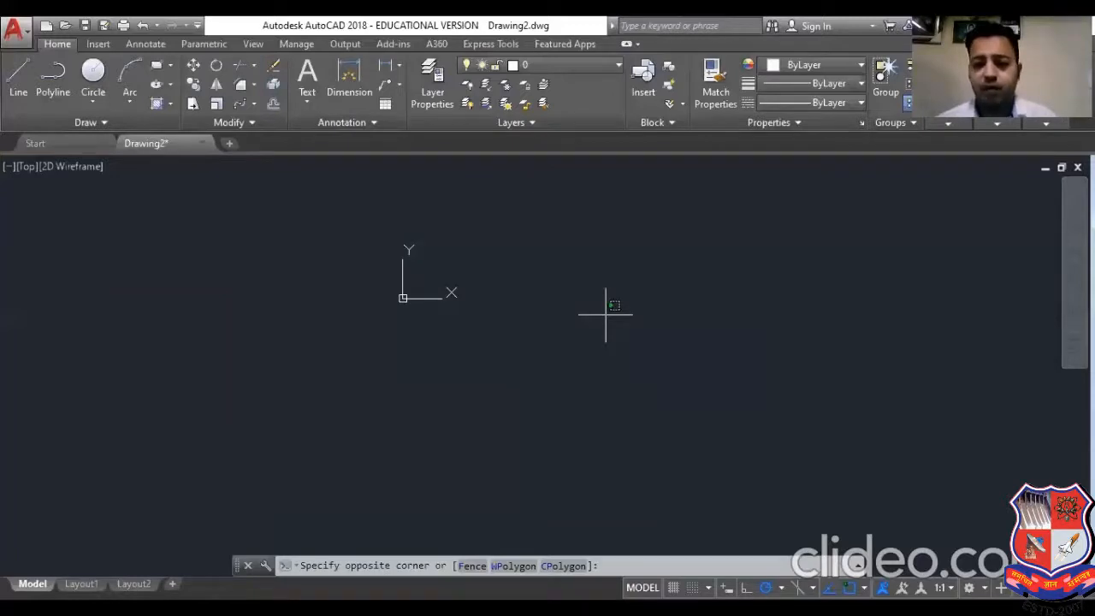
left_click(566, 278)
- Draw a tall, narrow rectangle to the right of the coordinate origin
scroll(476, 351, "down", 2)
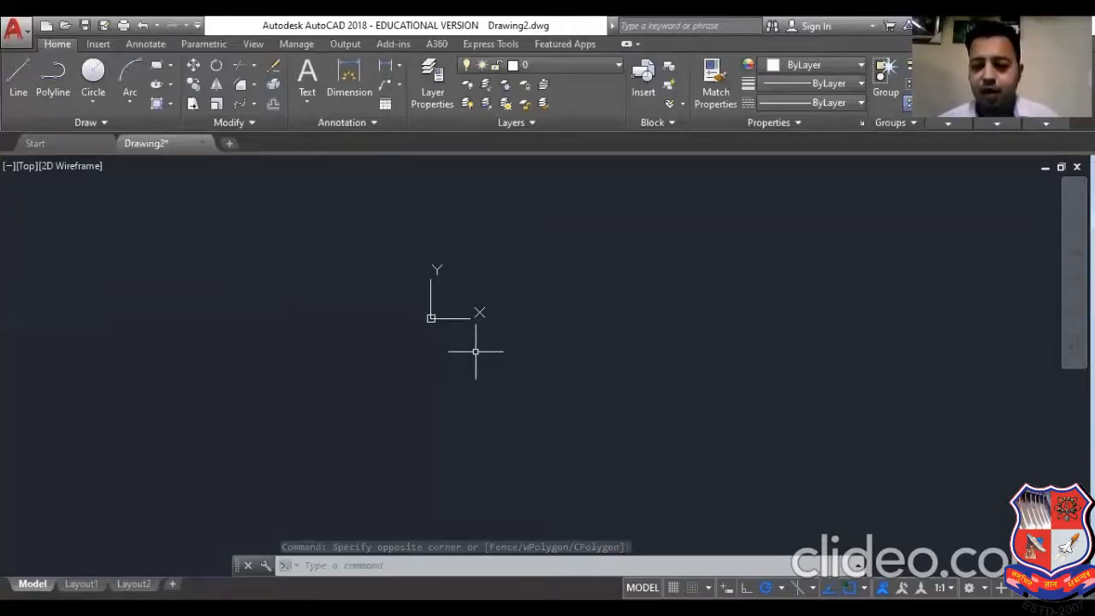
type("rec")
key("Return")
left_click(521, 210)
left_click(638, 516)
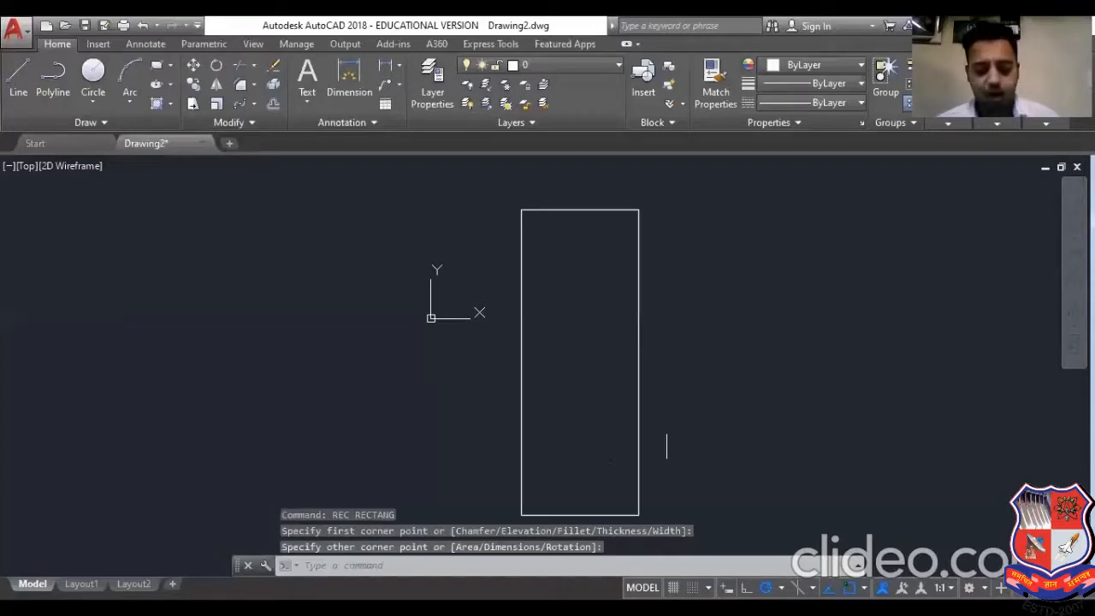
- Draw a vertical centre line through the rectangle, aligned with its top edge midpoint and extending past both ends
middle_click_drag(665, 431, 657, 406)
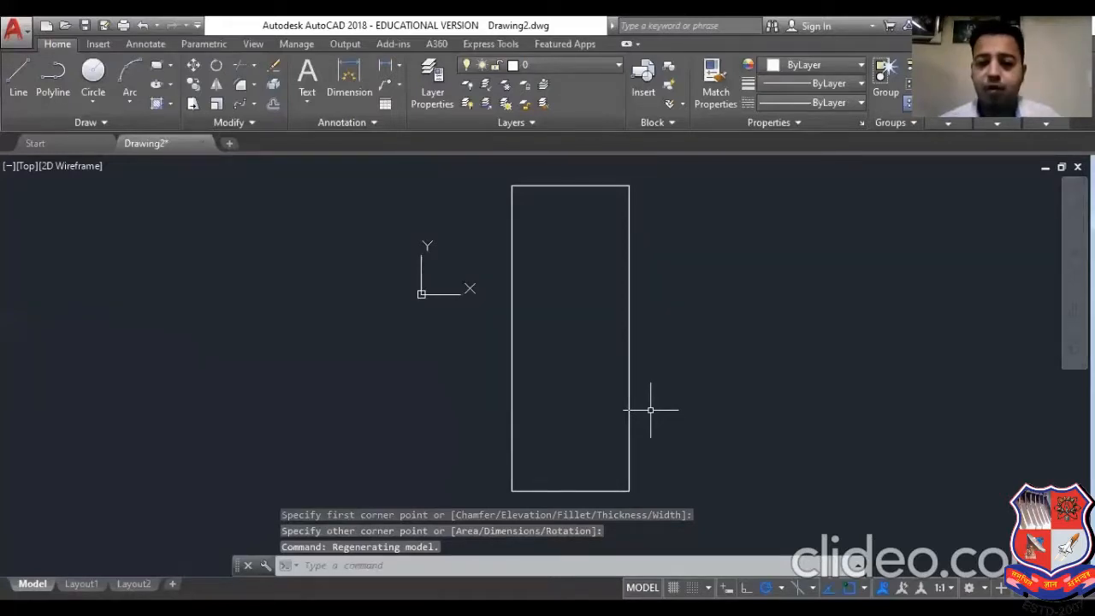
type("l")
key("Return")
scroll(570, 185, "down", 1)
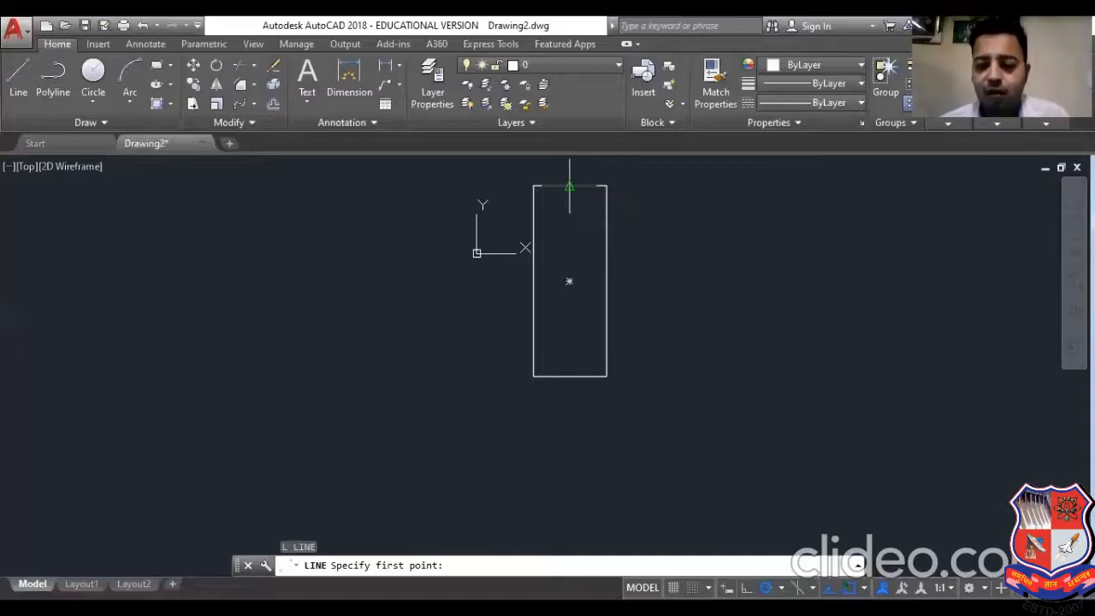
scroll(570, 396, "down", 2)
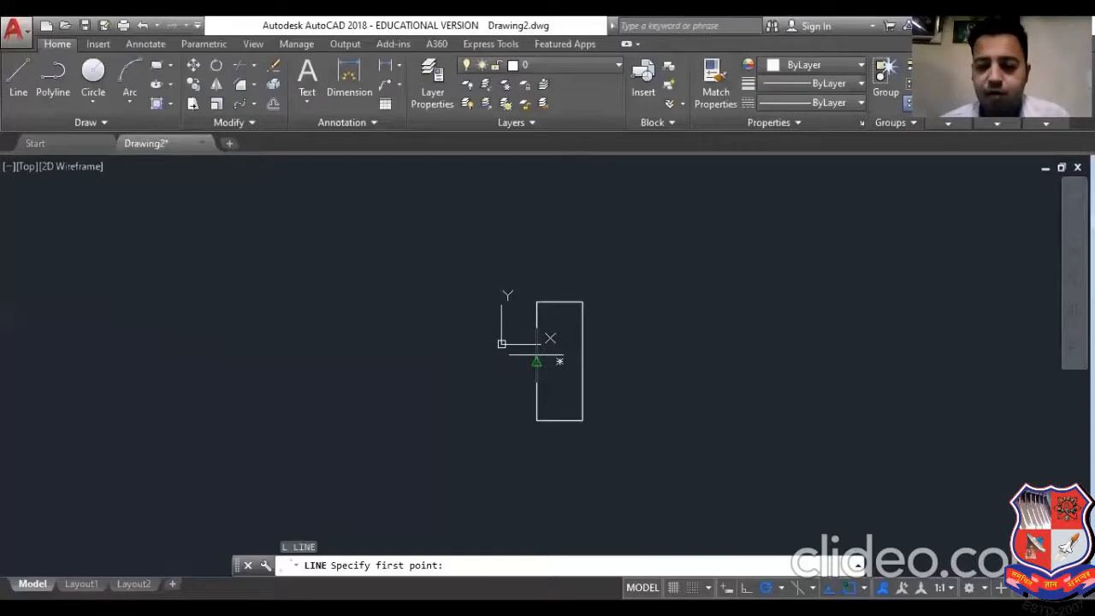
scroll(538, 355, "up", 2)
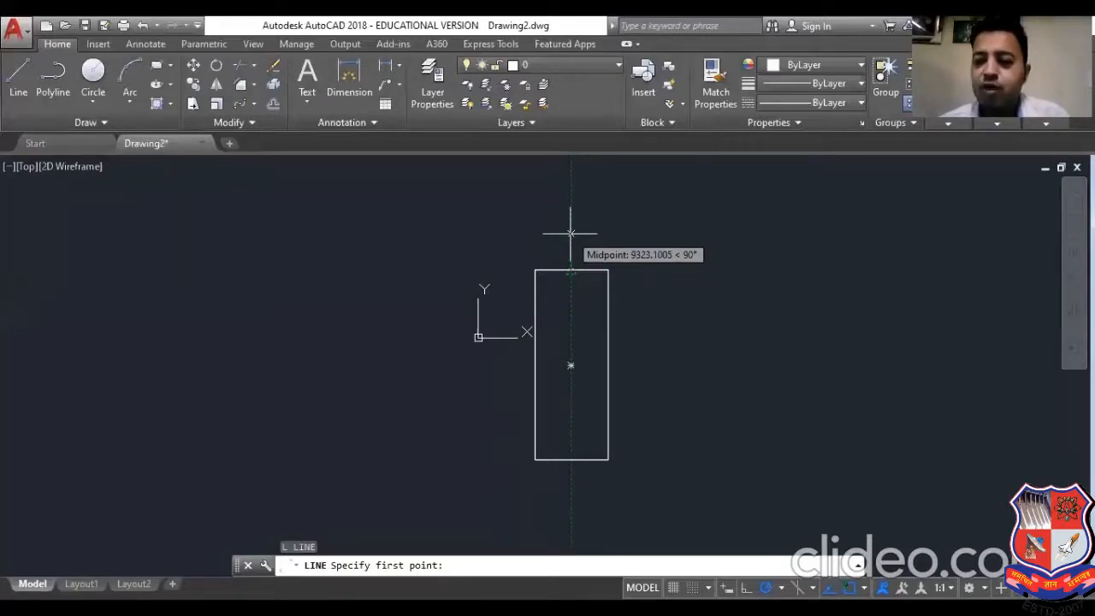
left_click(571, 233)
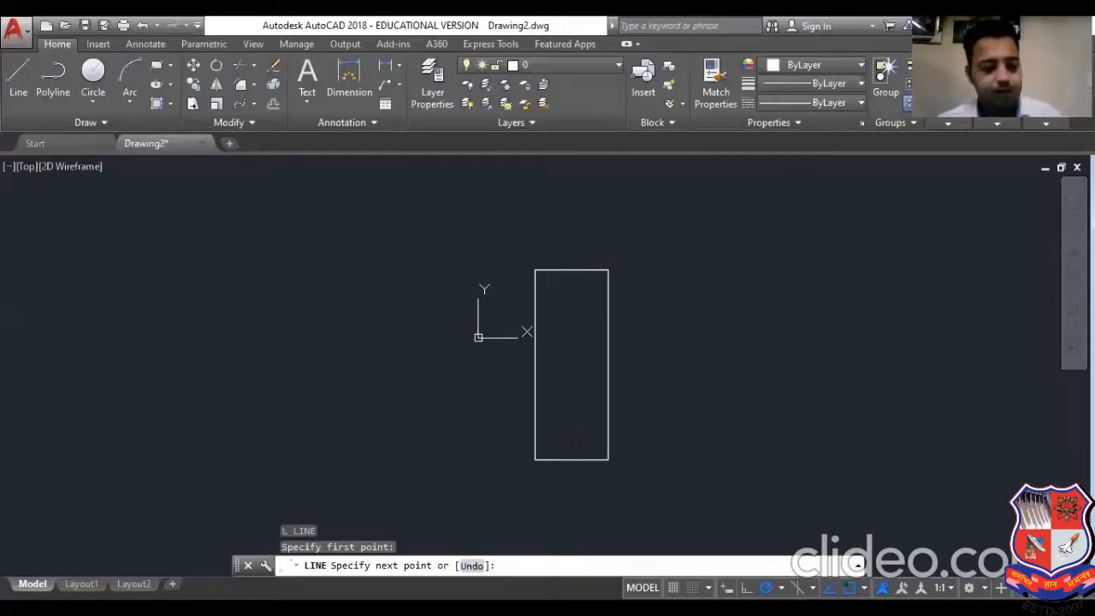
left_click(571, 490)
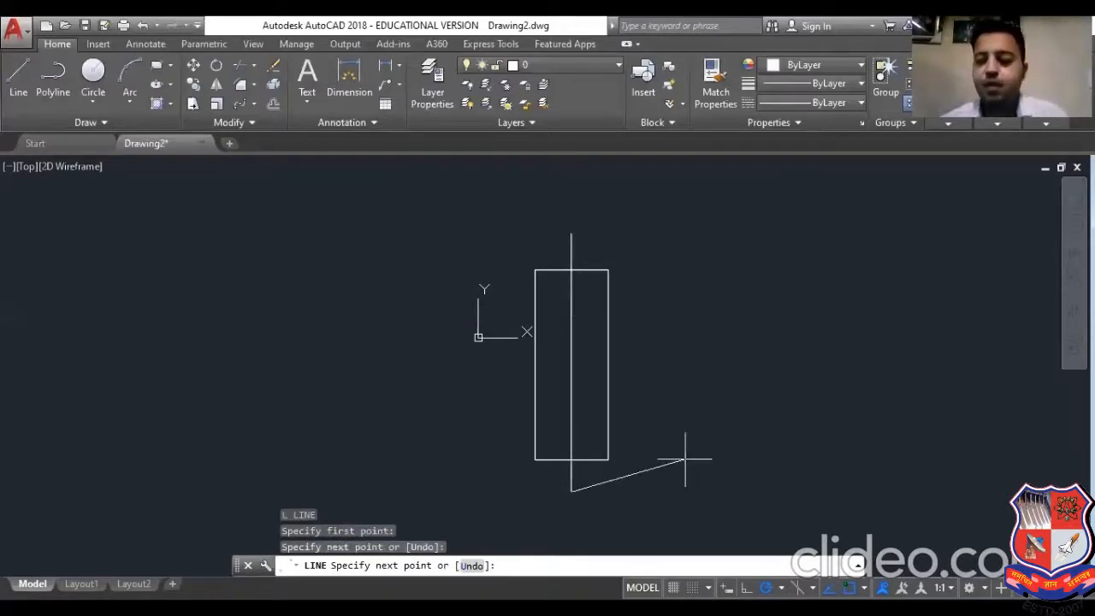
key("Escape")
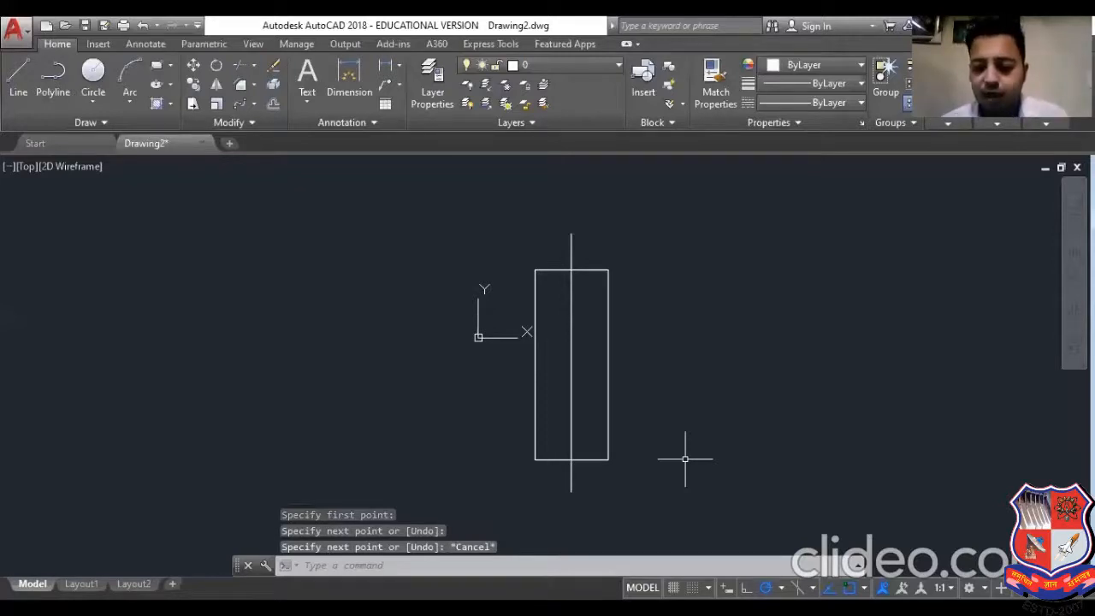
- Draw a short horizontal line crossing the vertical centre line just above the rectangle's bottom edge
scroll(560, 471, "up", 2)
type("l")
key("Return")
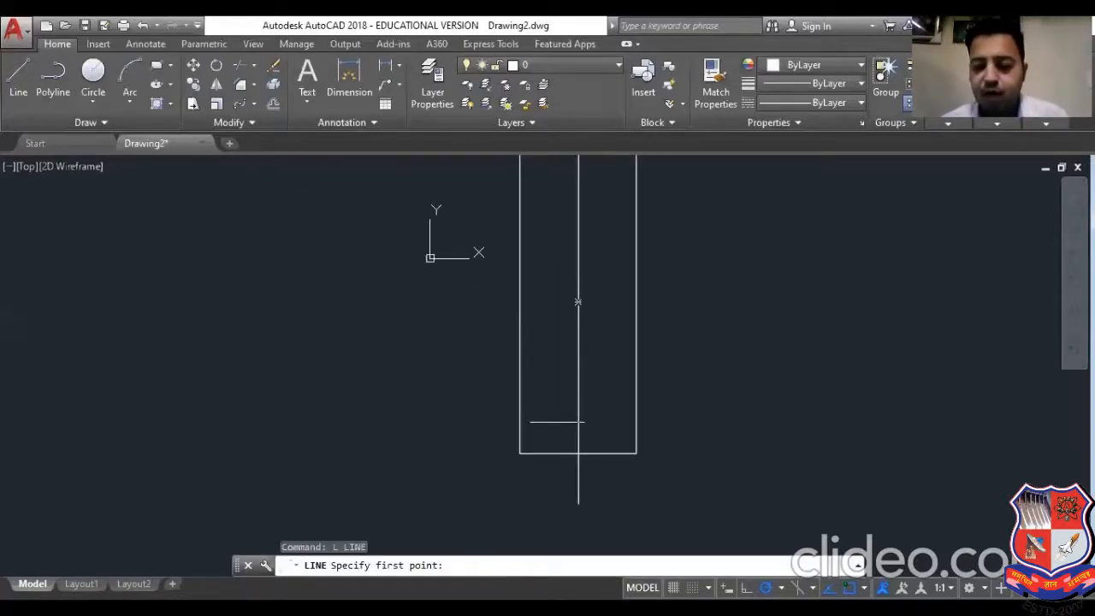
left_click(557, 422)
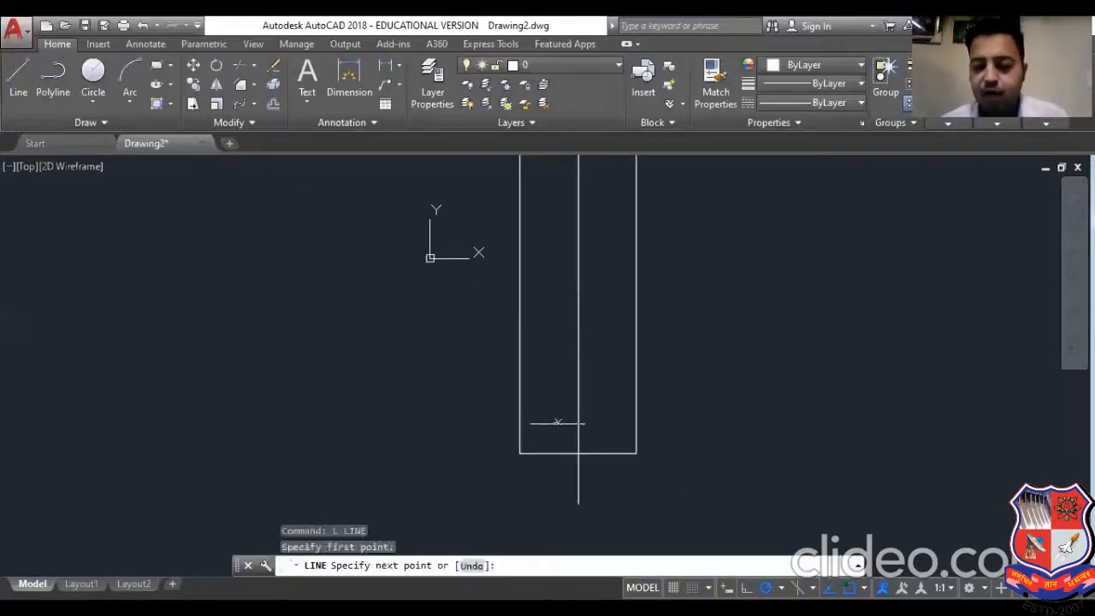
left_click(601, 421)
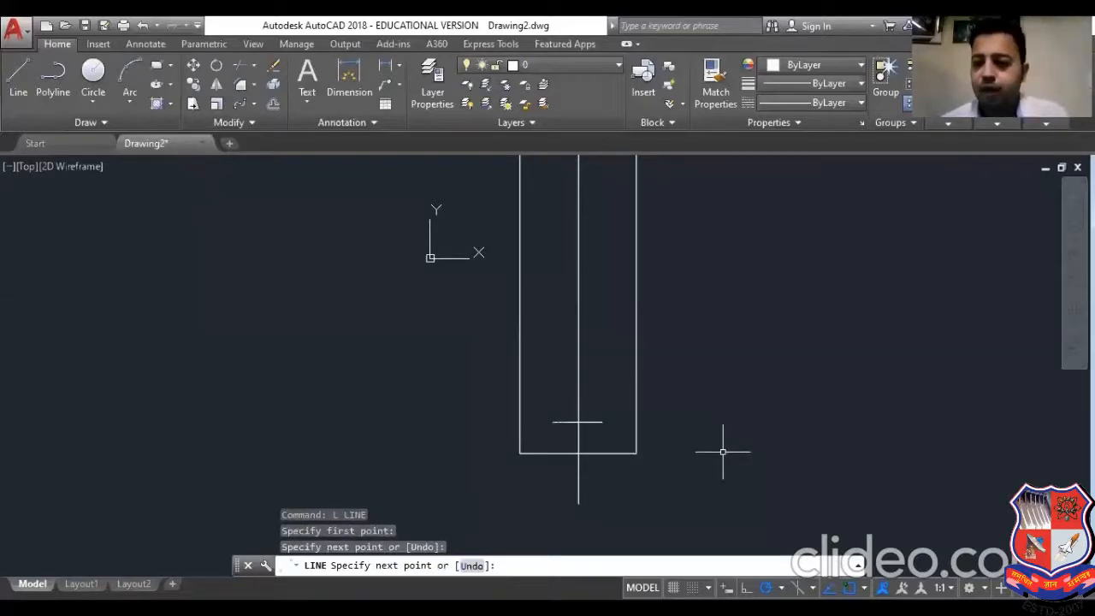
key("Escape")
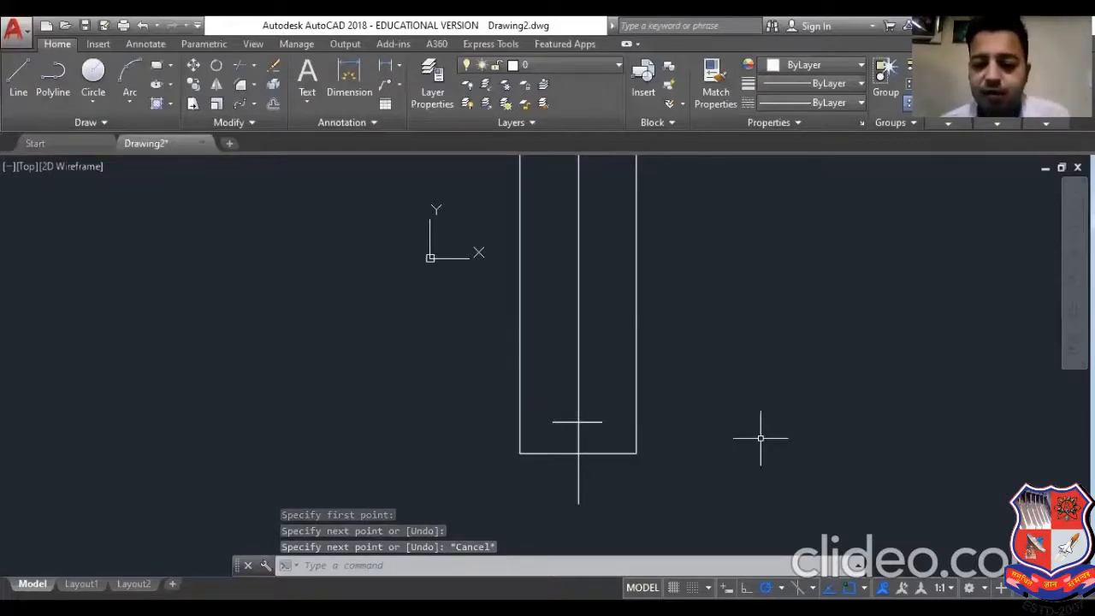
- Draw a small circle centred where the short horizontal line crosses the centre line, inside the rectangle
type("c")
key("Return")
left_click(577, 421)
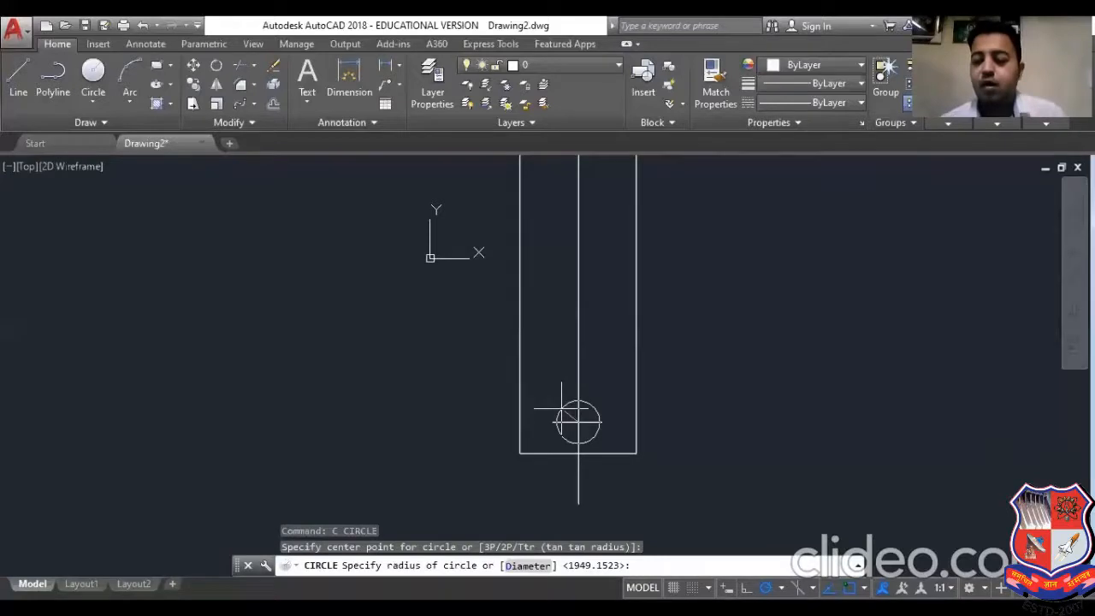
left_click(561, 409)
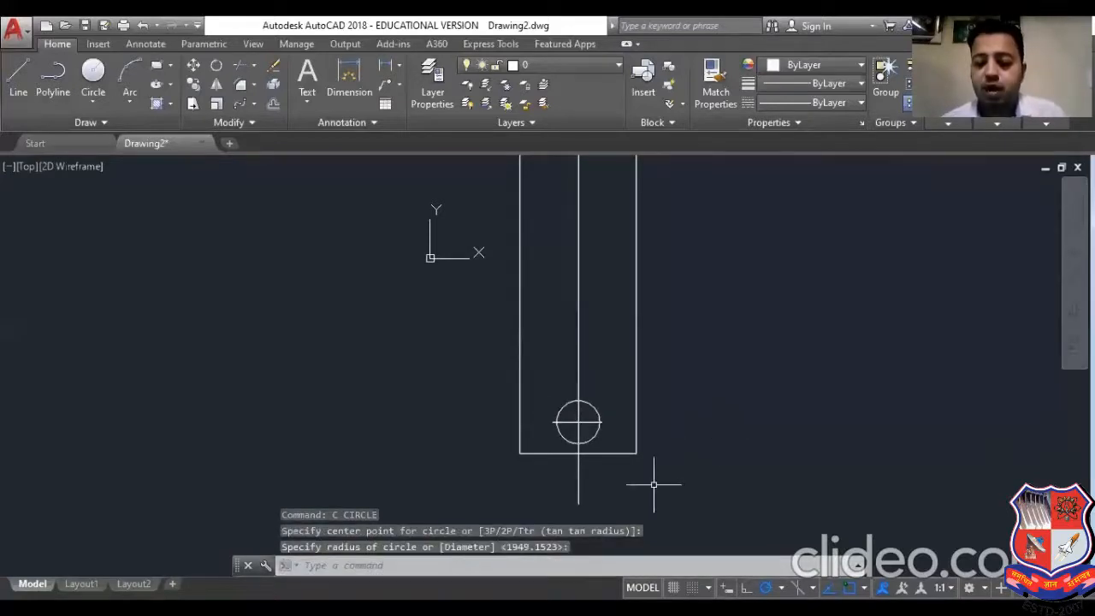
scroll(633, 484, "down", 2)
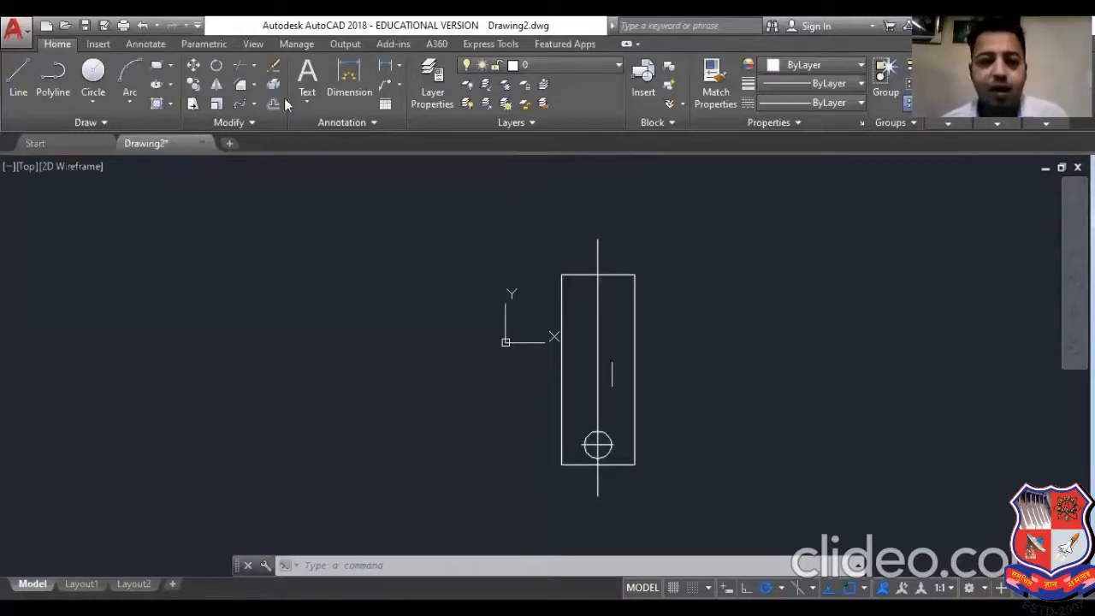
left_click(254, 102)
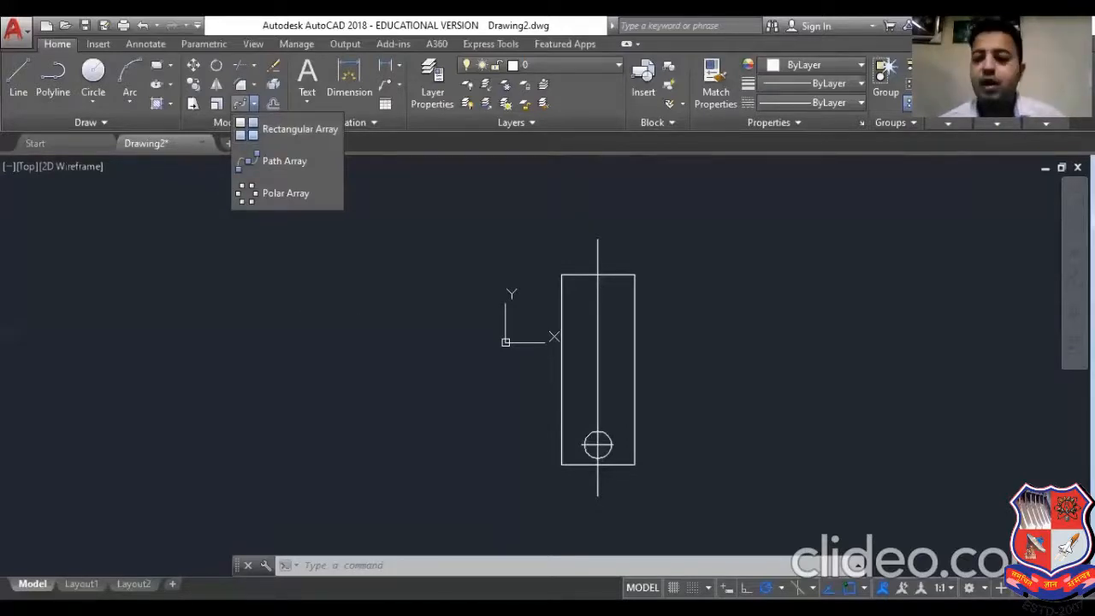
key("Escape")
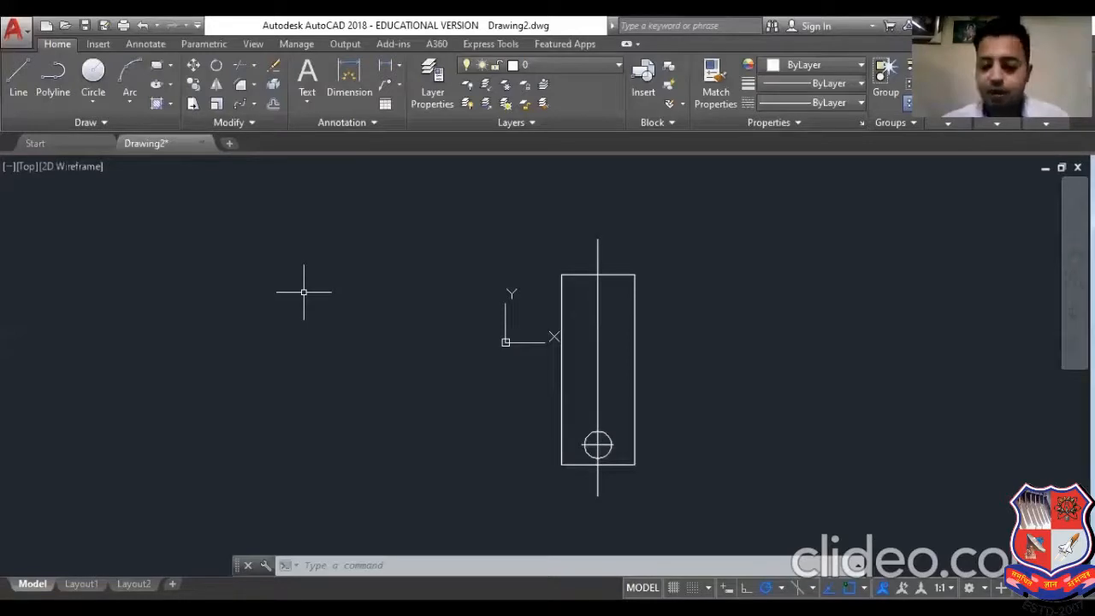
- Offset the small circle outward by a distance of 50
type("o")
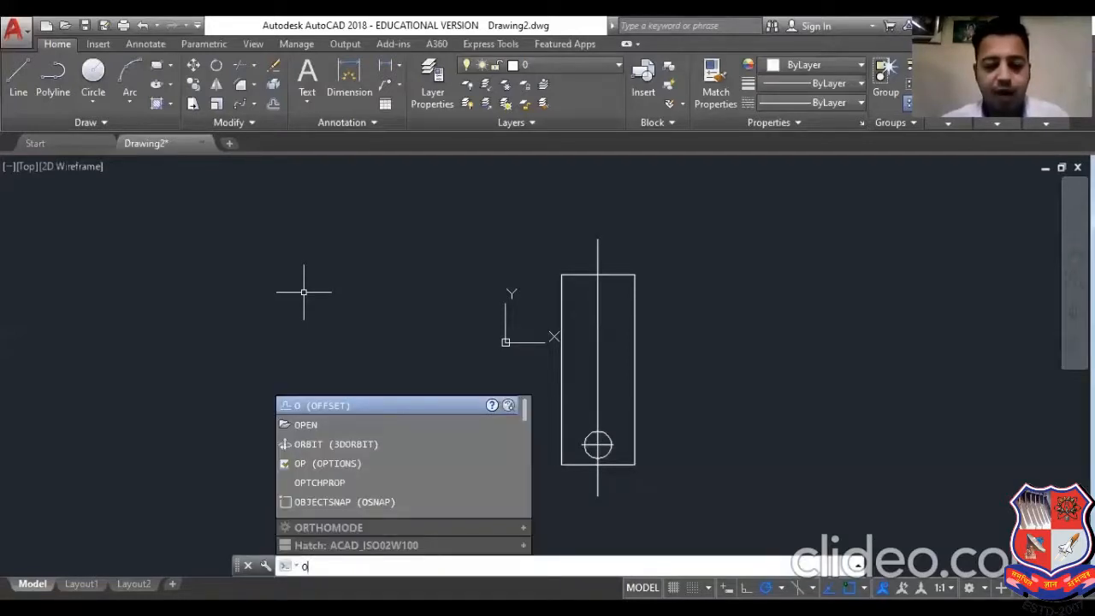
key("Return")
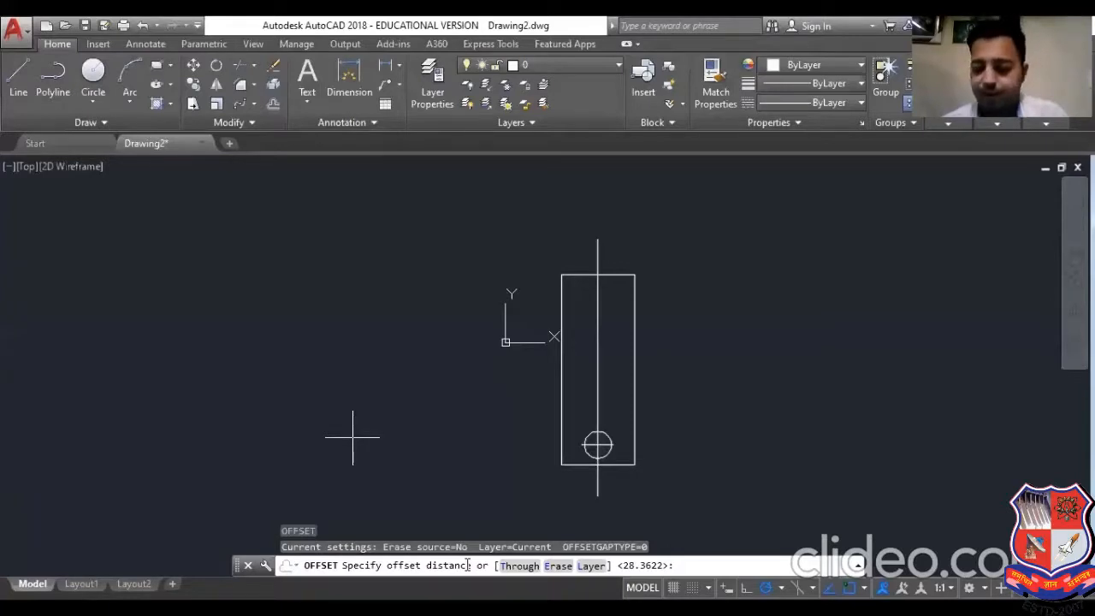
type("50")
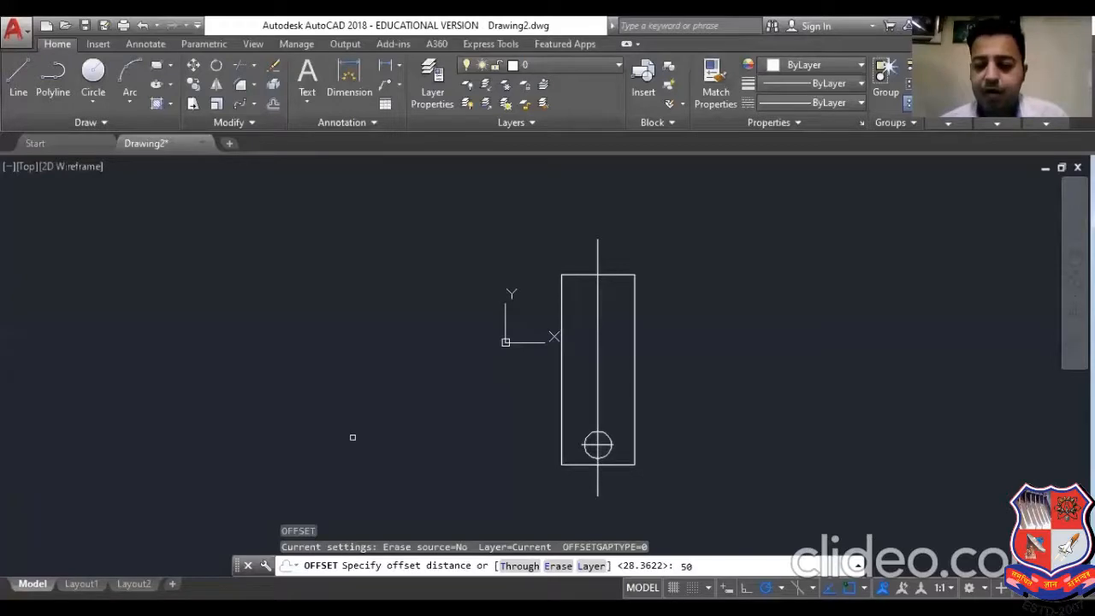
key("Return")
scroll(575, 453, "up", 2)
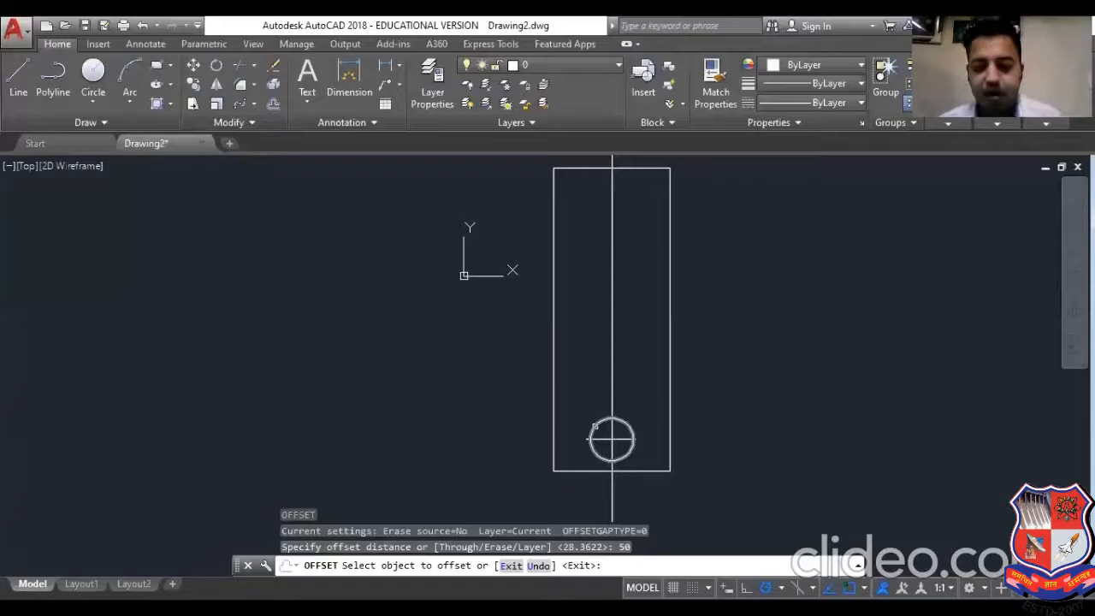
left_click(595, 427)
left_click(583, 411)
scroll(604, 426, "up", 5)
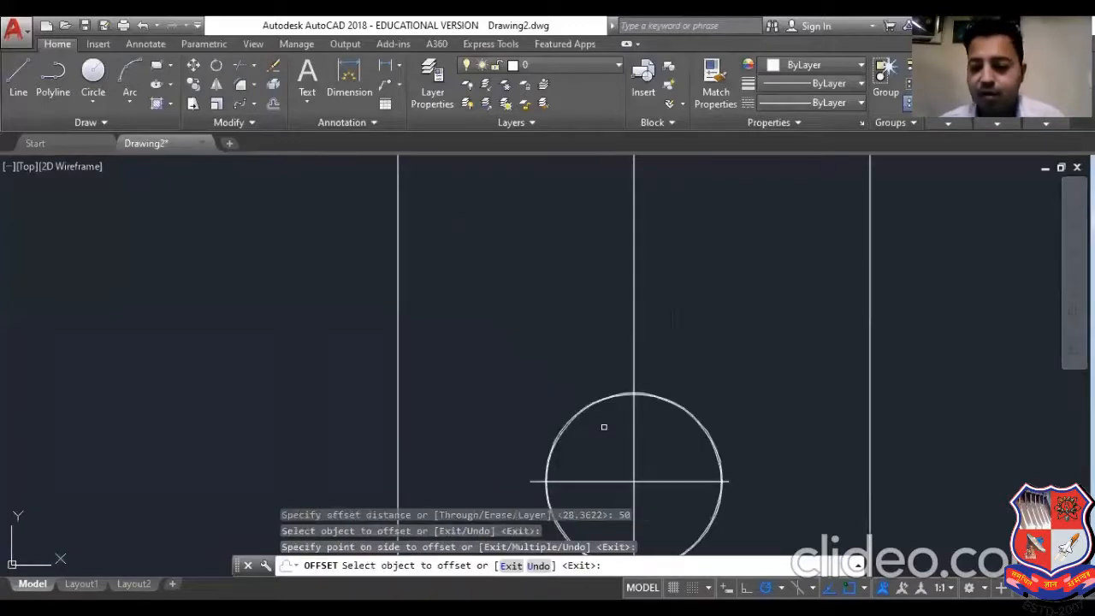
scroll(604, 426, "up", 8)
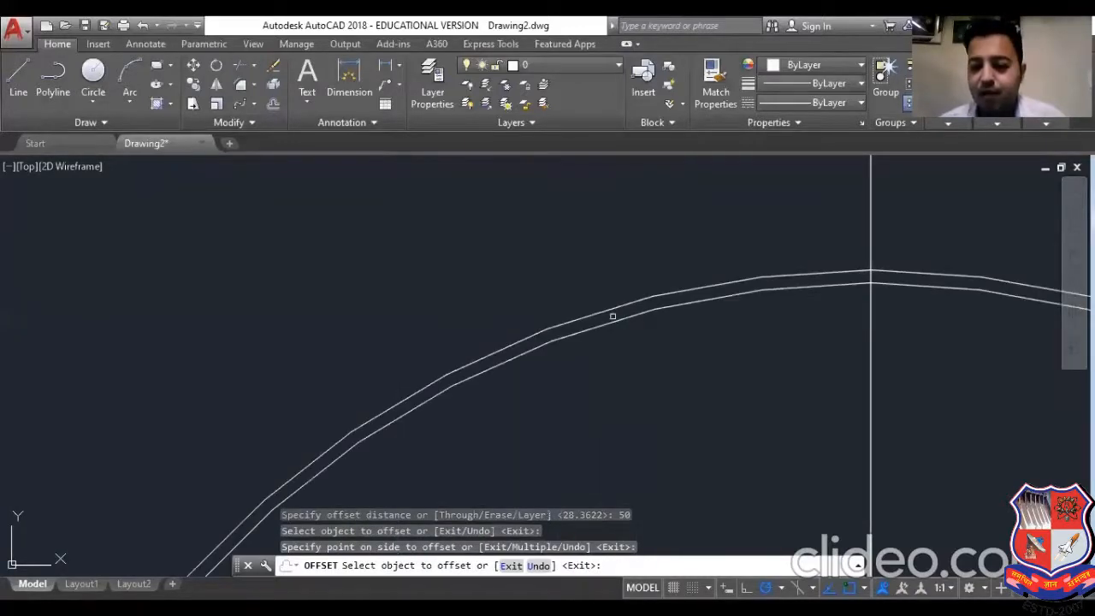
- Add three more concentric circles, offsetting each newest outer circle outward by the same 50 distance
left_click(613, 317)
left_click(603, 294)
left_click(603, 295)
left_click(582, 267)
left_click(590, 288)
left_click(585, 269)
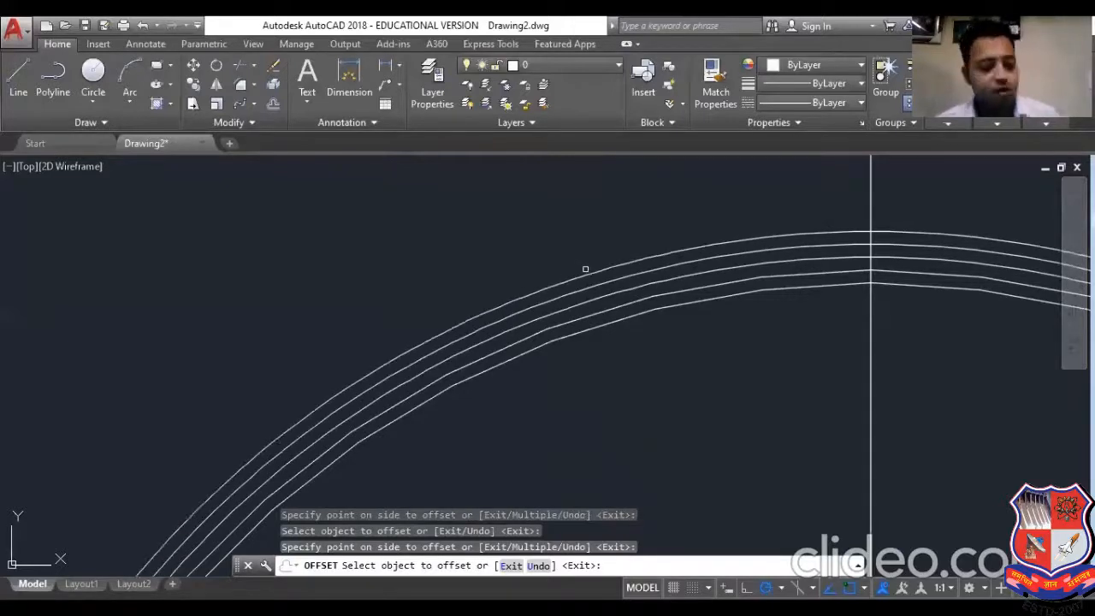
scroll(585, 269, "down", 5)
key("Escape")
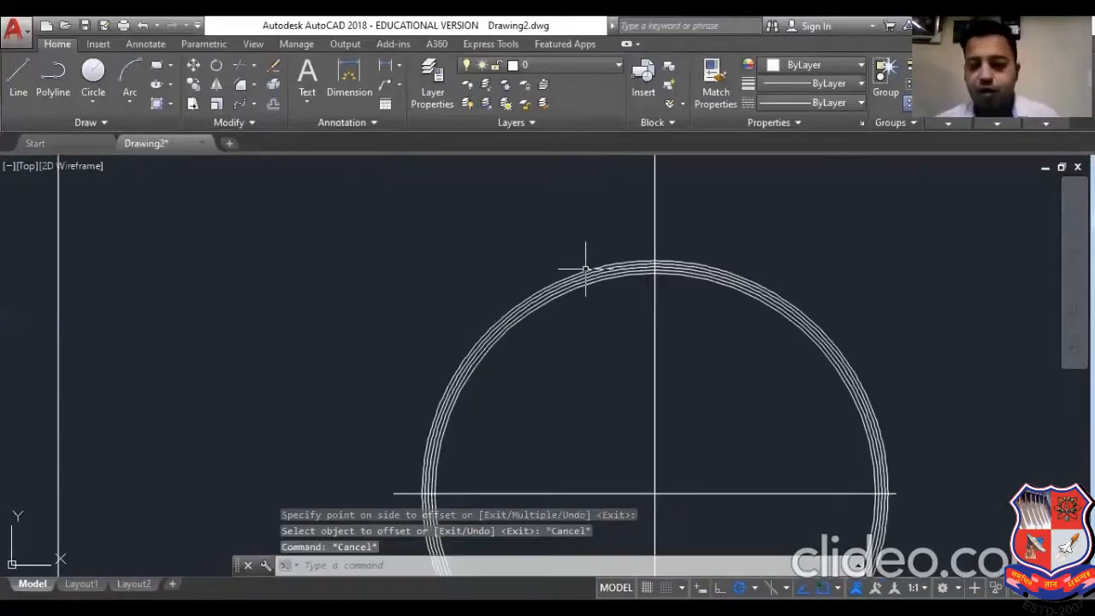
- Undo the circle offsets, leaving only the original circle on the centre lines
key("ctrl+z")
key("ctrl+z")
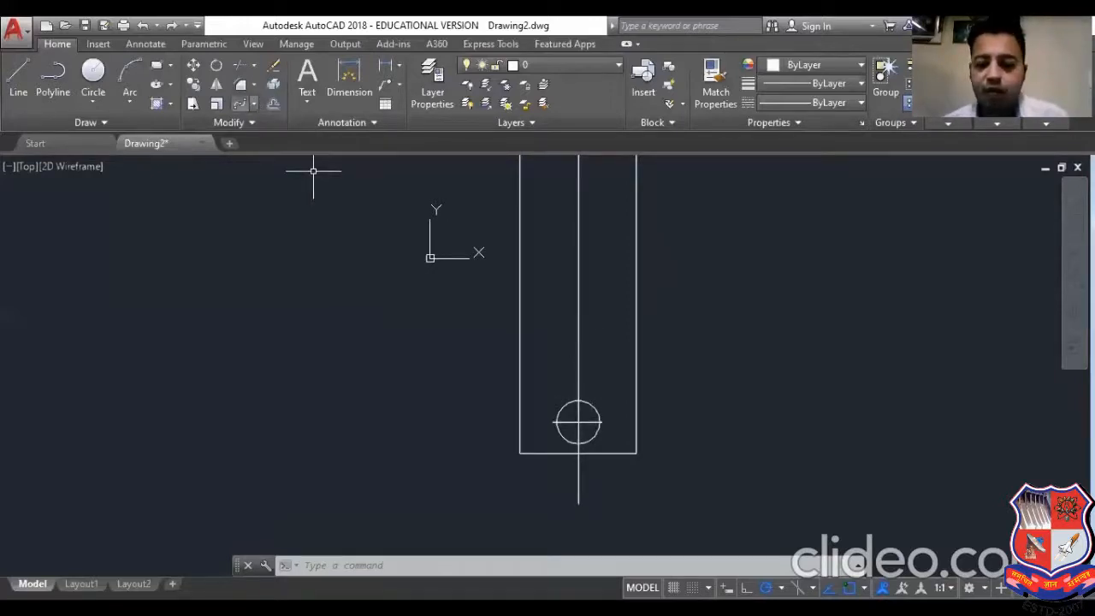
- Try offsetting the short horizontal line through the circle upward by 500
left_click(273, 103)
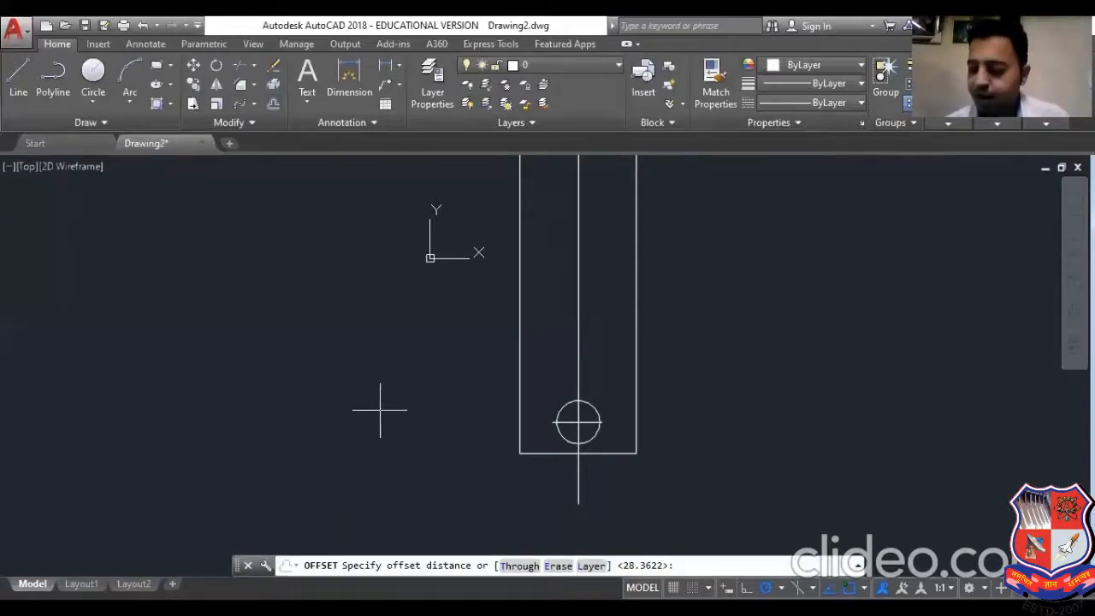
type("500")
key("Return")
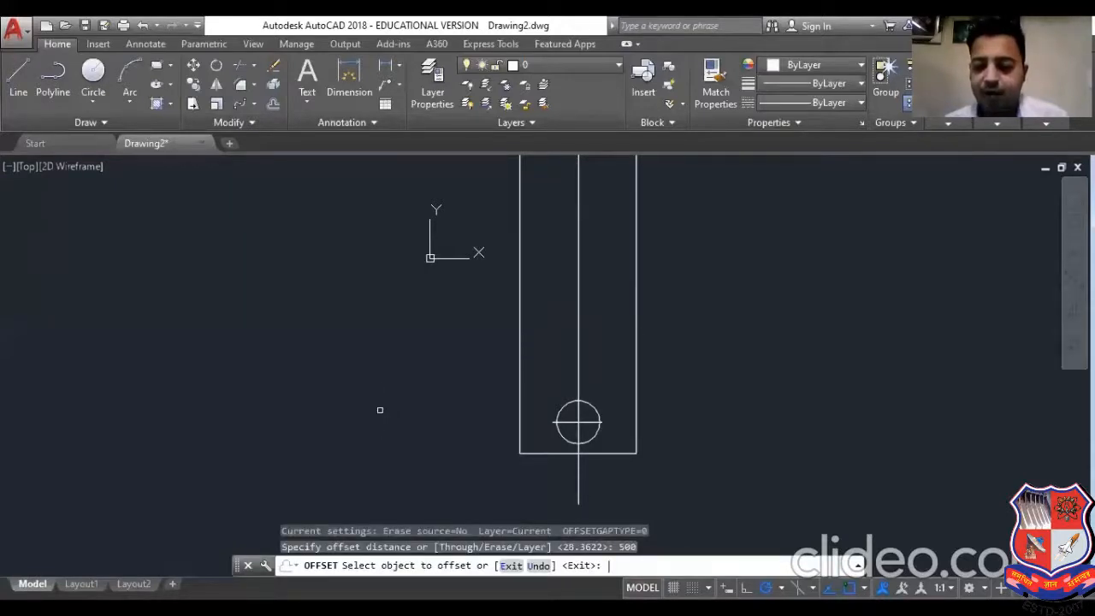
left_click(589, 421)
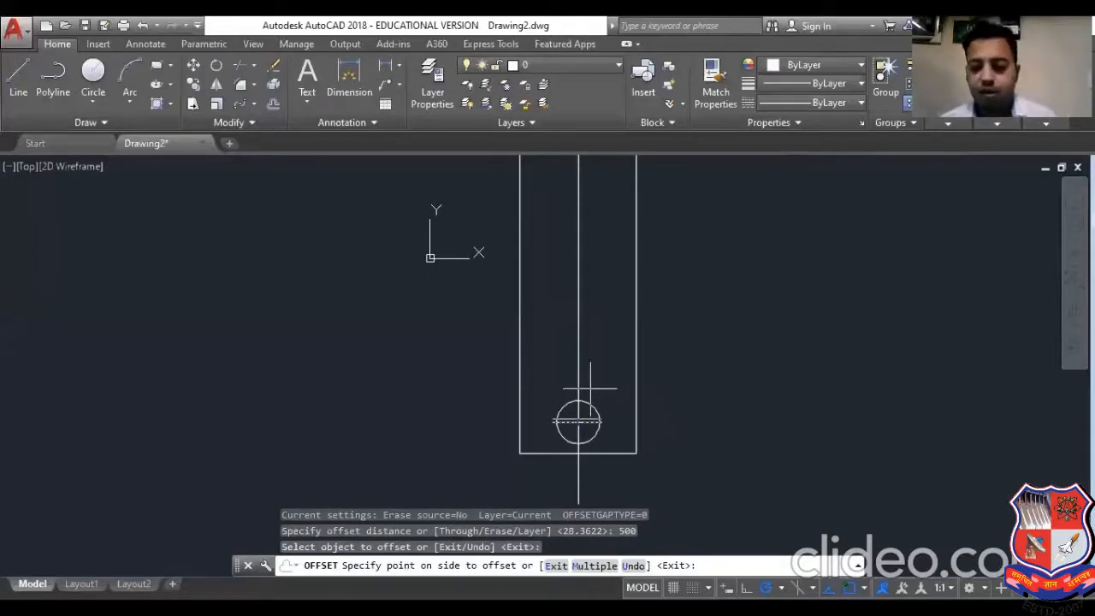
scroll(590, 389, "up", 2)
key("Escape")
key("Escape")
key("Escape")
scroll(590, 388, "down", 2)
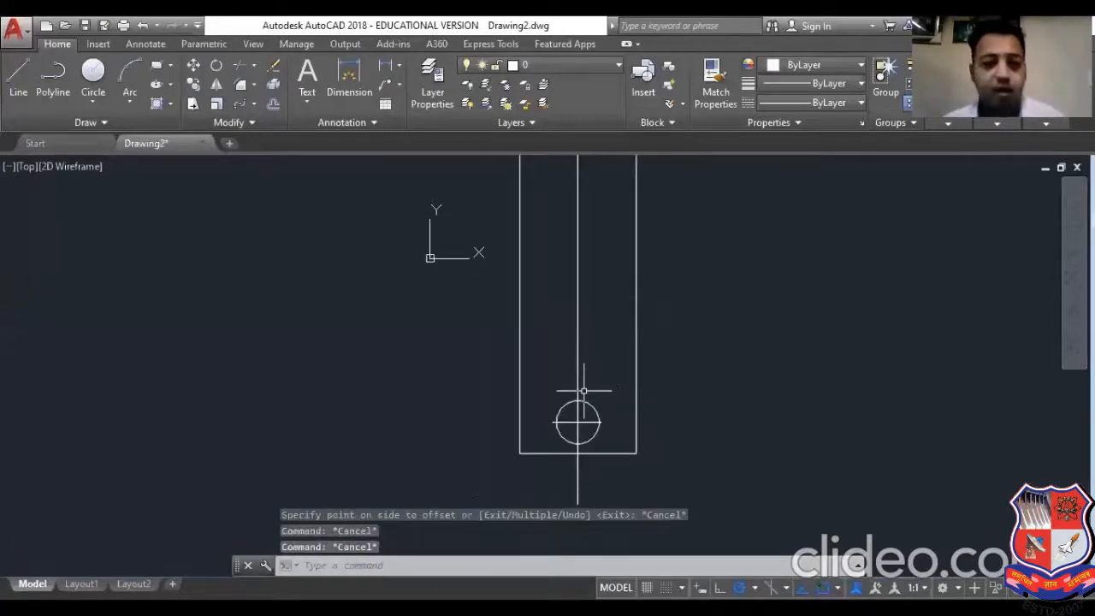
- Try offsetting the circle's short horizontal centre line upward with a larger distance of 3000
left_click(273, 103)
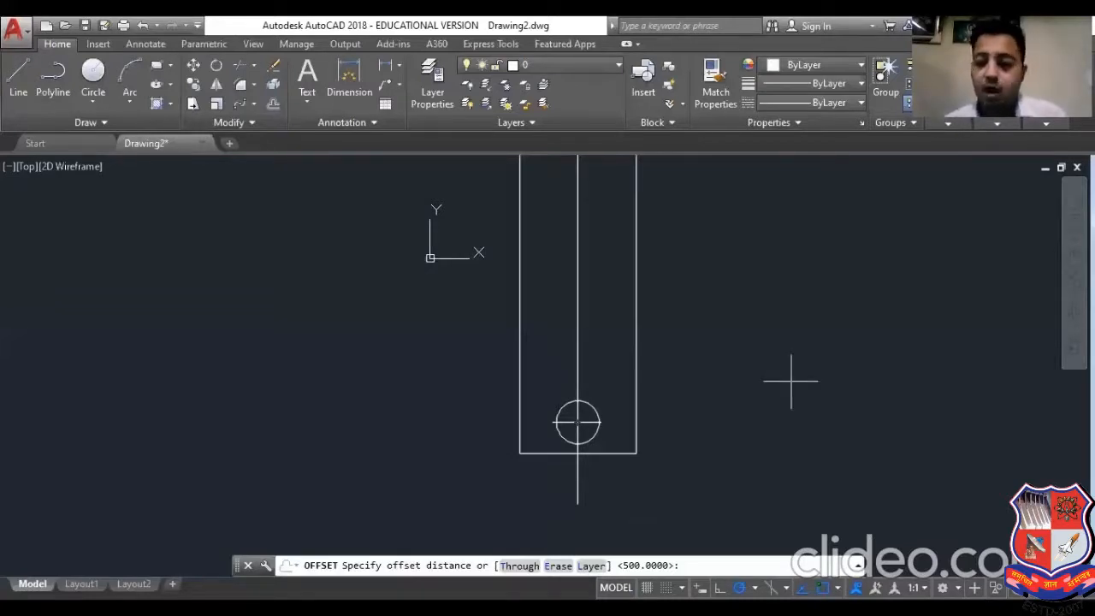
type("3000")
key("Return")
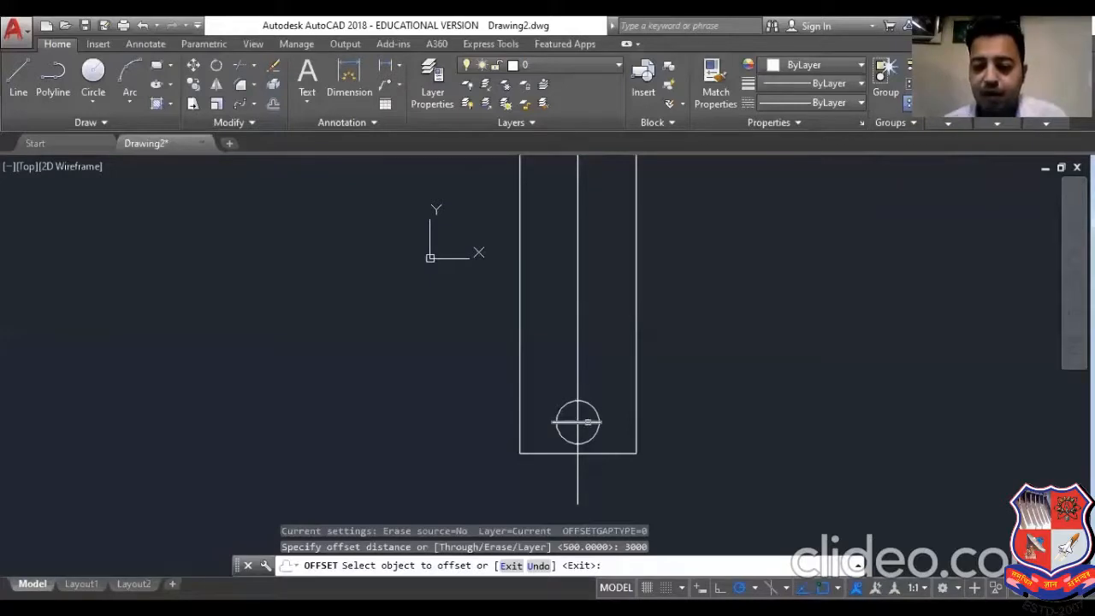
left_click(588, 422)
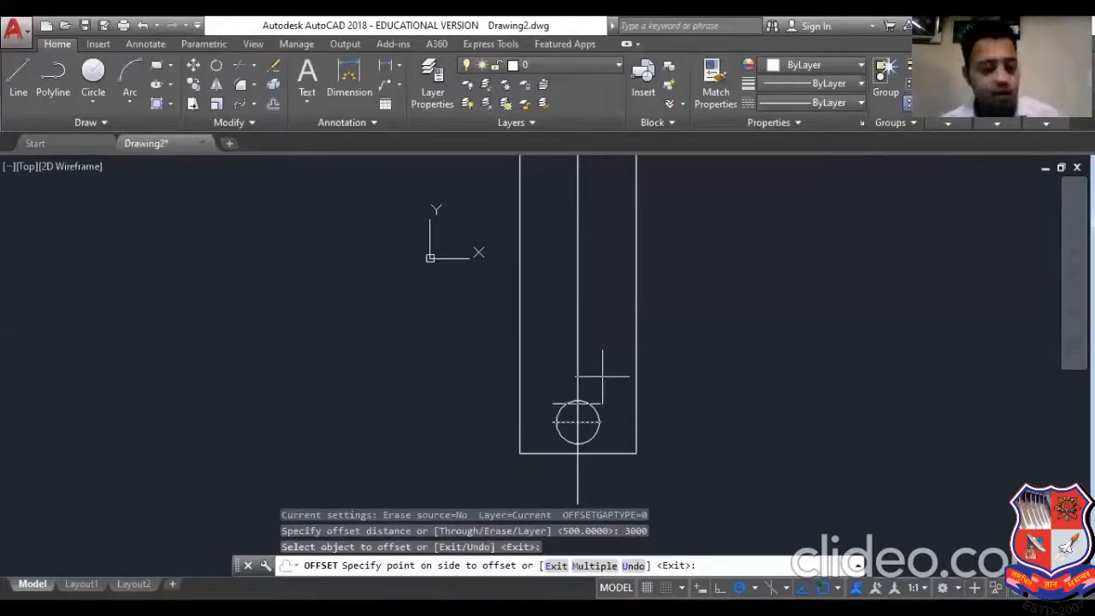
key("Escape")
key("Escape")
key("Escape")
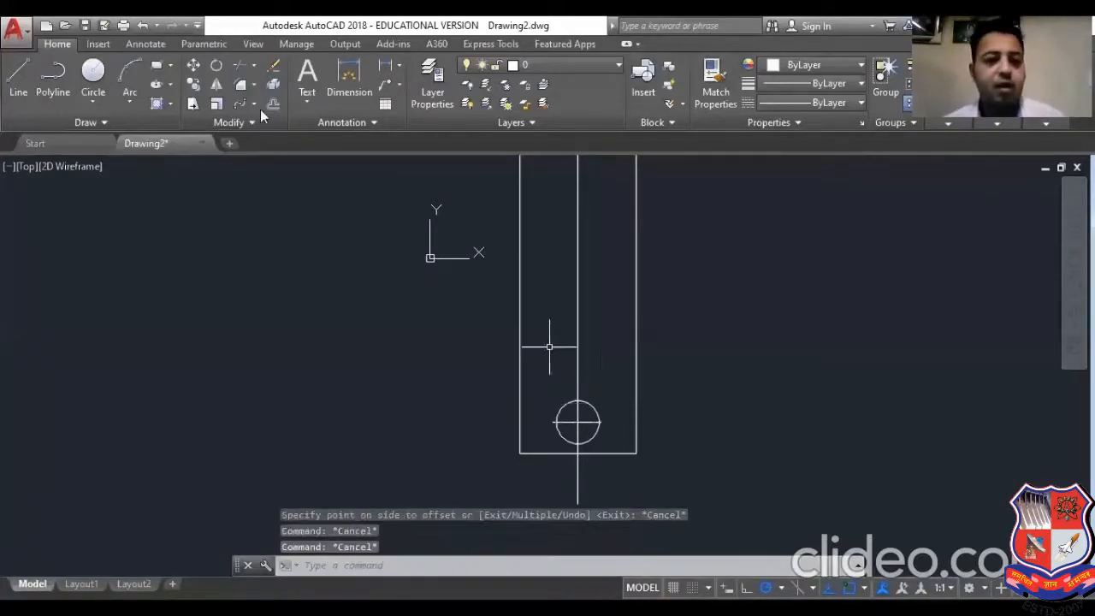
left_click(273, 104)
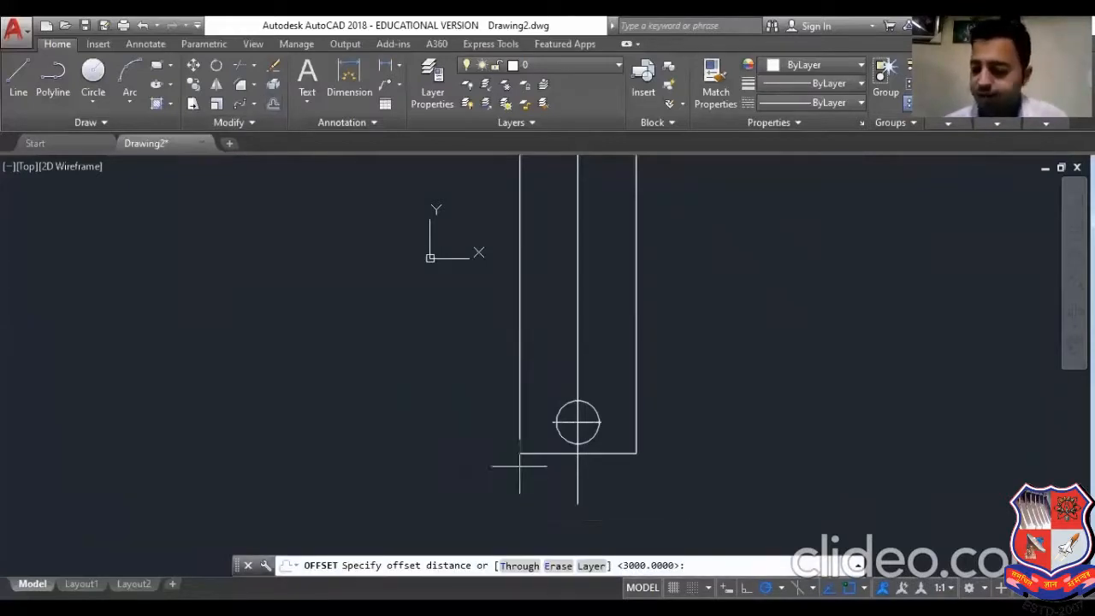
type("600")
key("Return")
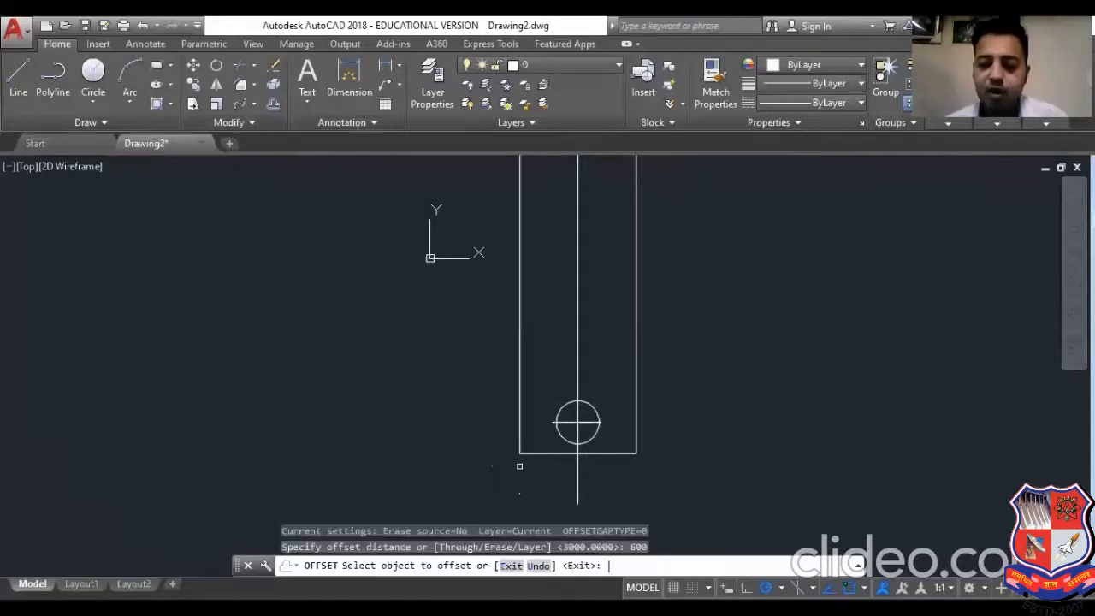
type("6")
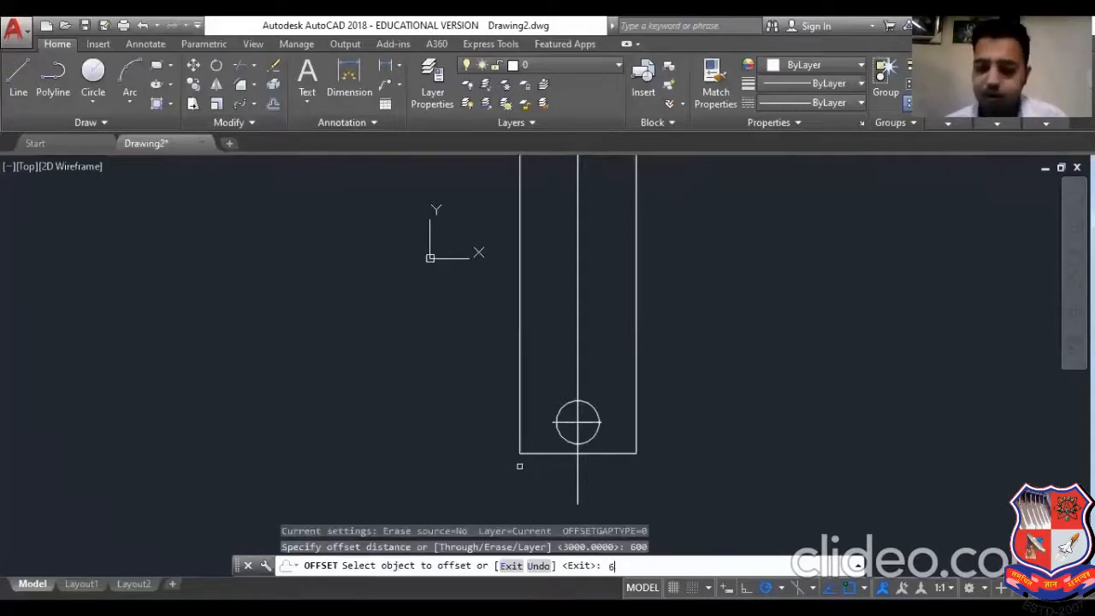
type("000")
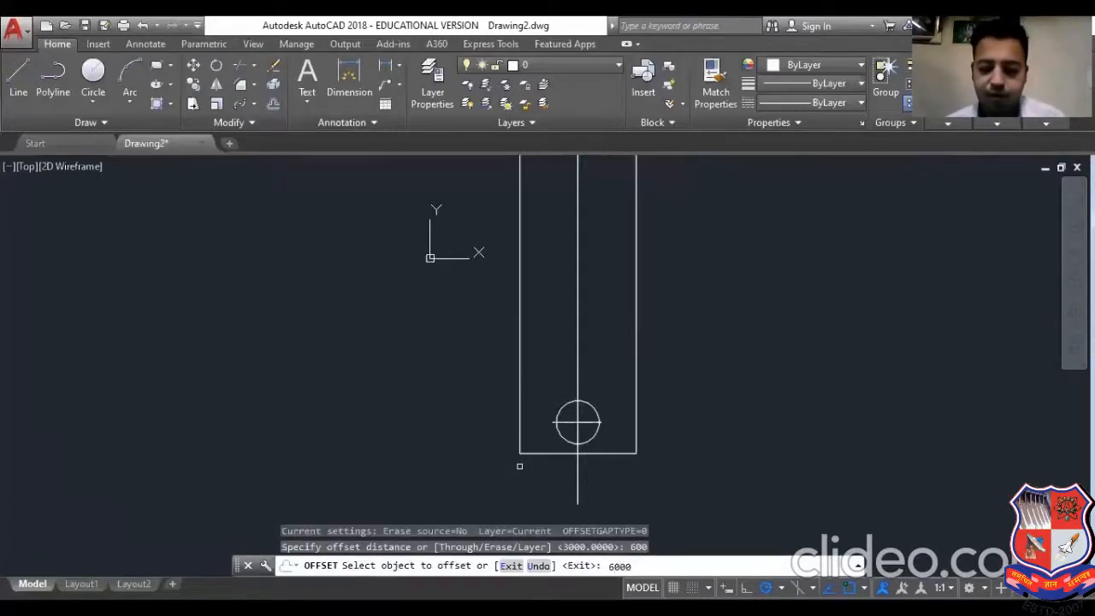
key("Return")
key("Escape")
key("Escape")
- Offset the short horizontal line through the circle upward by 6000
type("o")
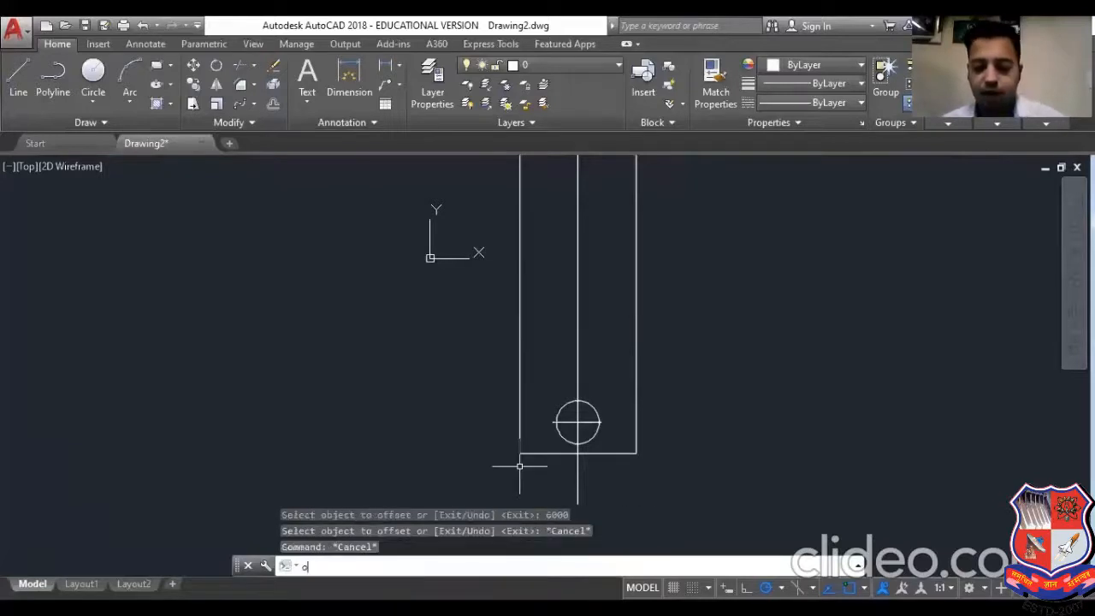
key("Return")
type("6000")
key("Return")
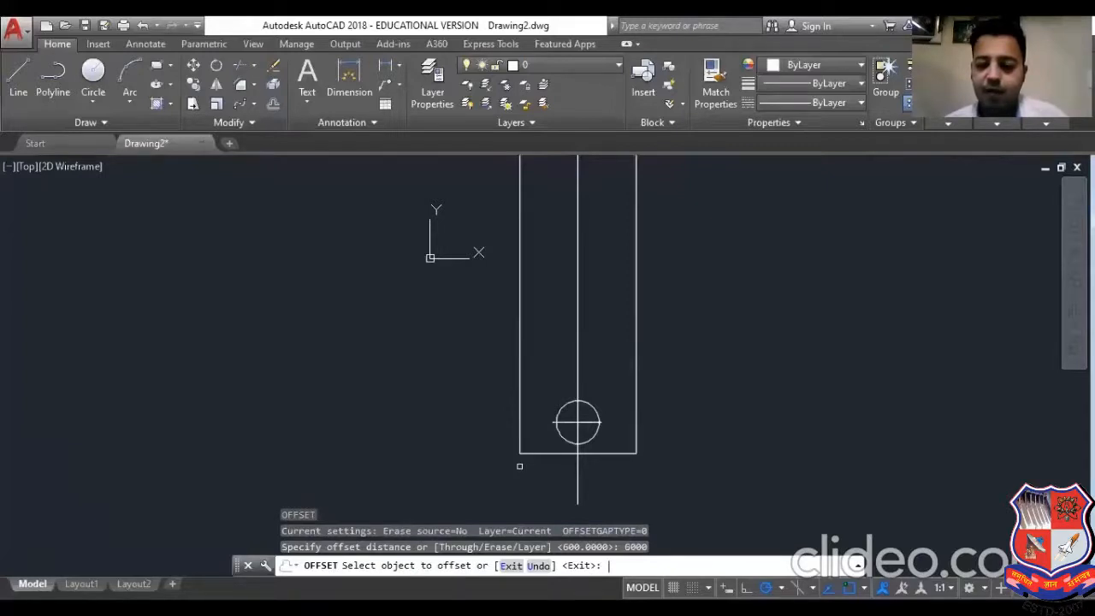
left_click(569, 422)
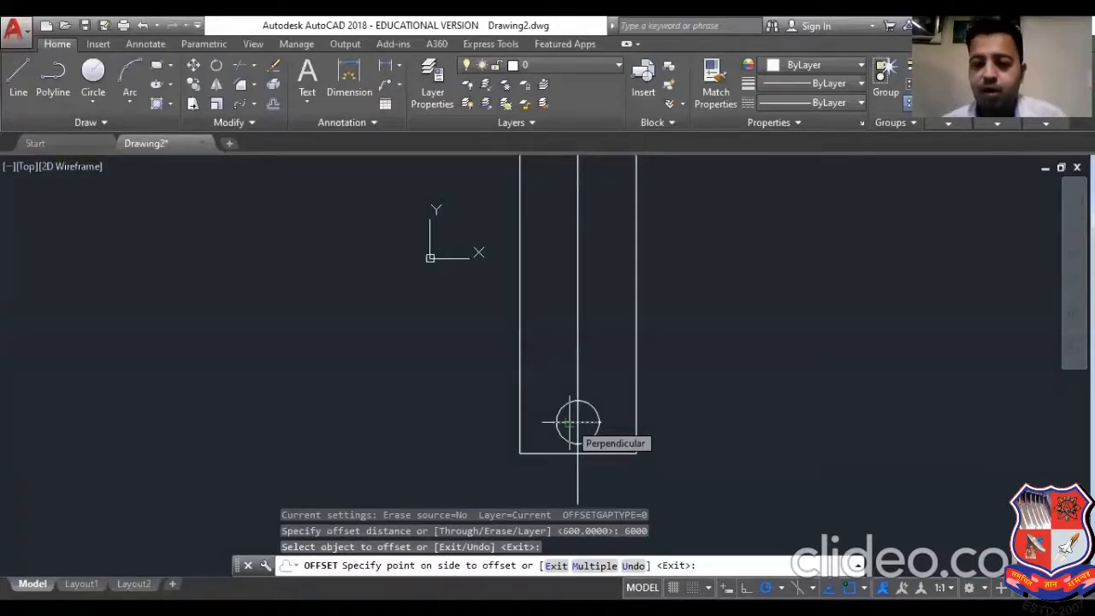
left_click(572, 368)
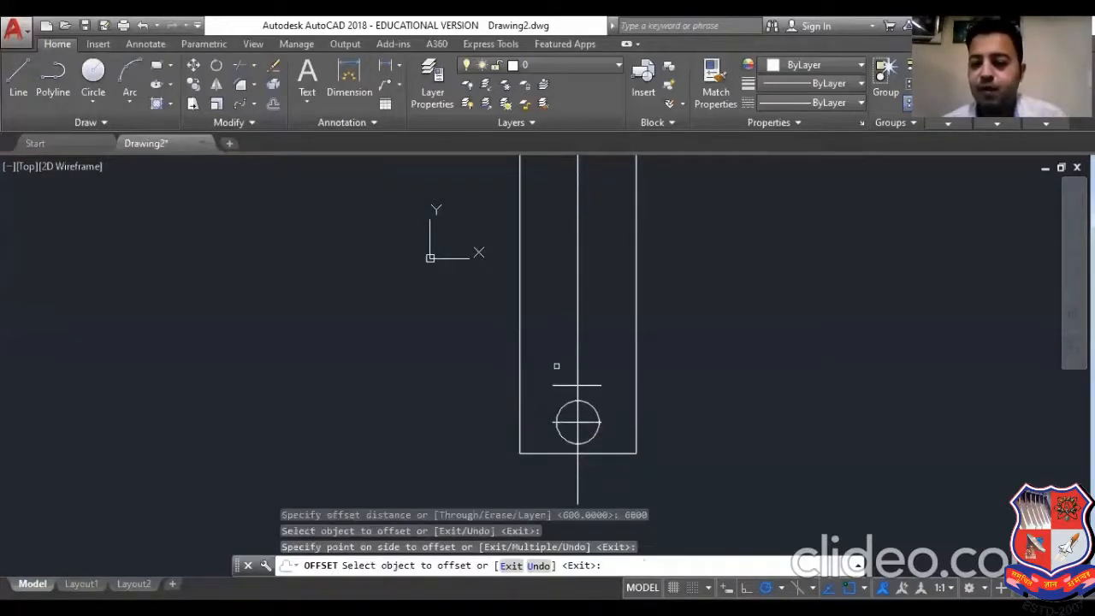
- Repeat the 6000 offset upward from each newest horizontal line to add four more lines
left_click(558, 385)
left_click(568, 343)
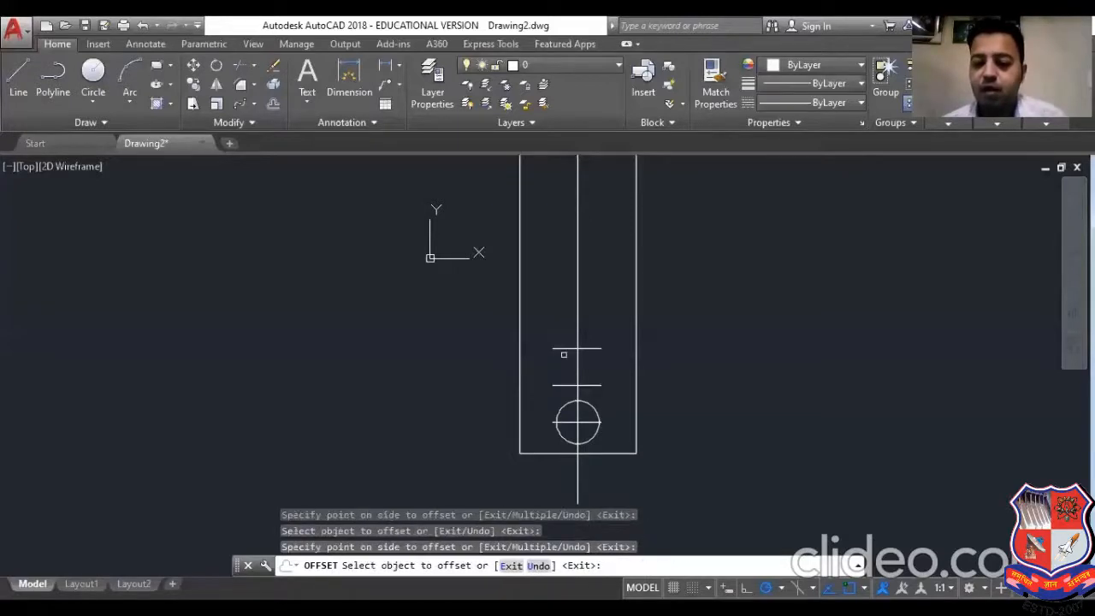
left_click(567, 347)
left_click(569, 313)
left_click(567, 311)
left_click(560, 277)
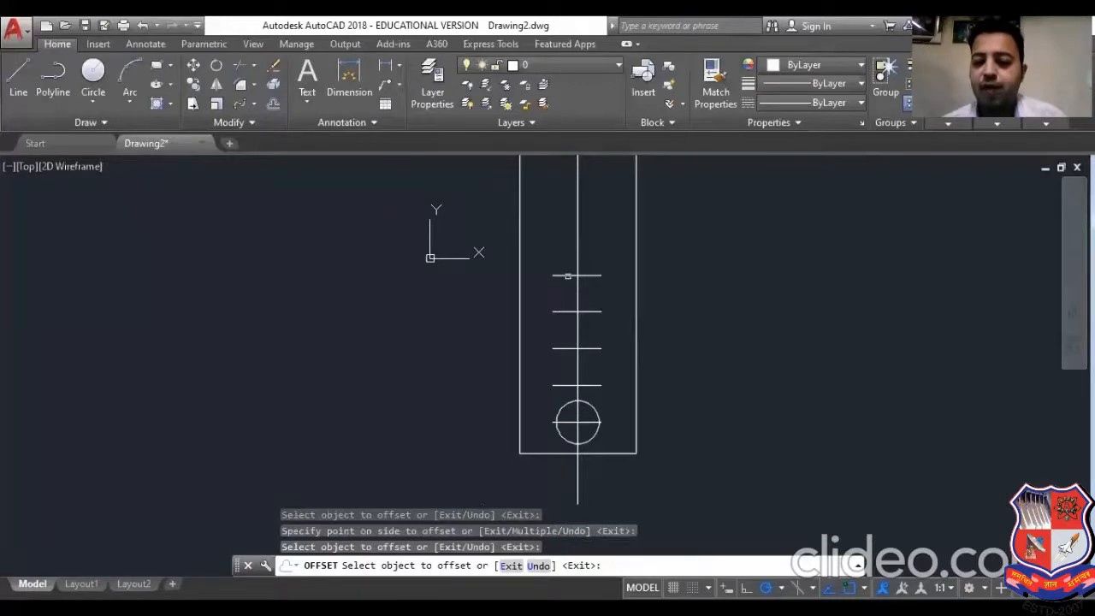
left_click(568, 276)
left_click(567, 243)
- Add two more horizontal lines at the 6000 spacing, ending just below the rectangle's top edge
scroll(559, 355, "down", 4)
scroll(548, 310, "up", 2)
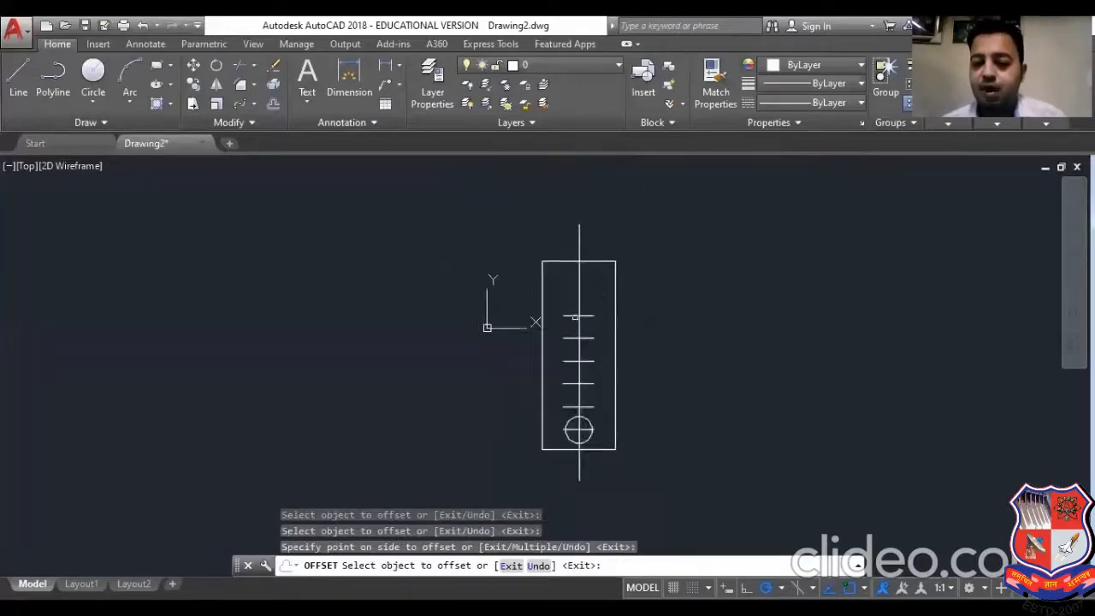
left_click(575, 317)
left_click(569, 294)
left_click(566, 293)
left_click(565, 272)
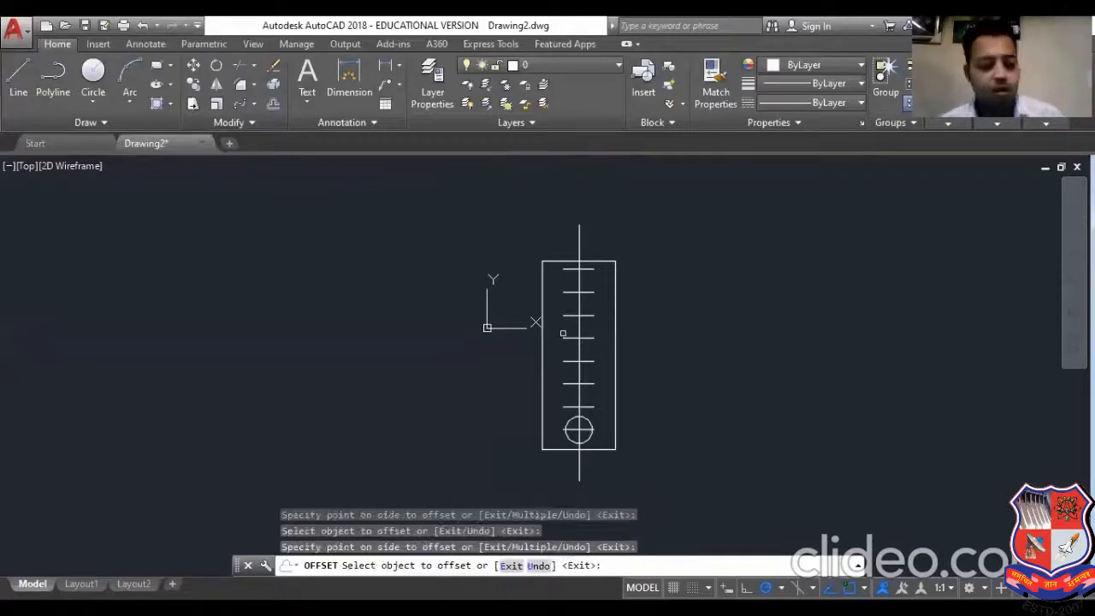
key("Escape")
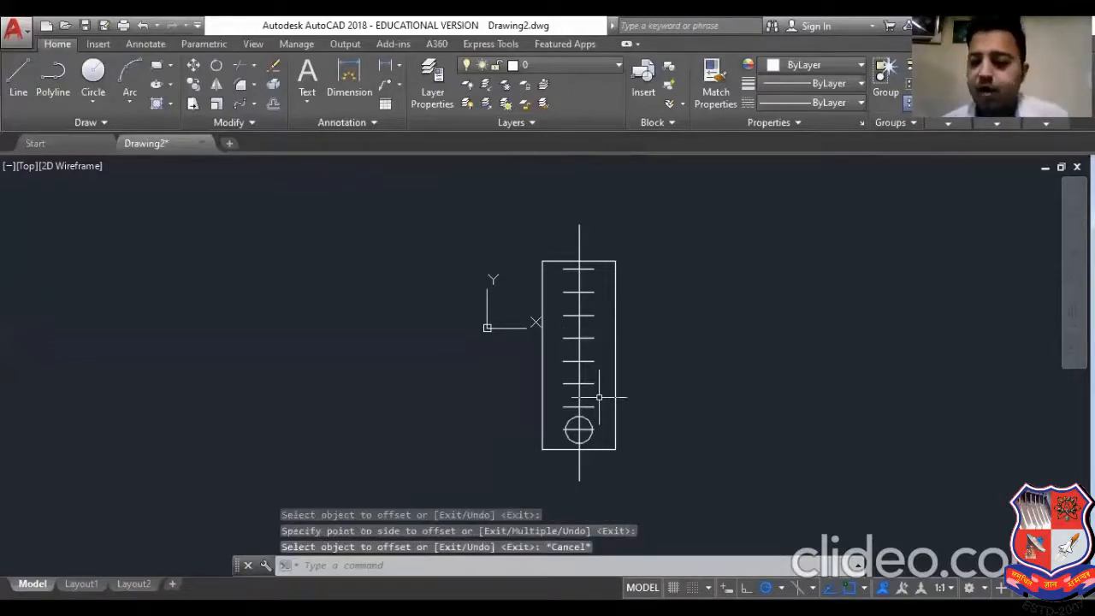
- Shrink the circle by its top quadrant grip to about a third of the horizontal line's length in diameter
scroll(599, 397, "up", 2)
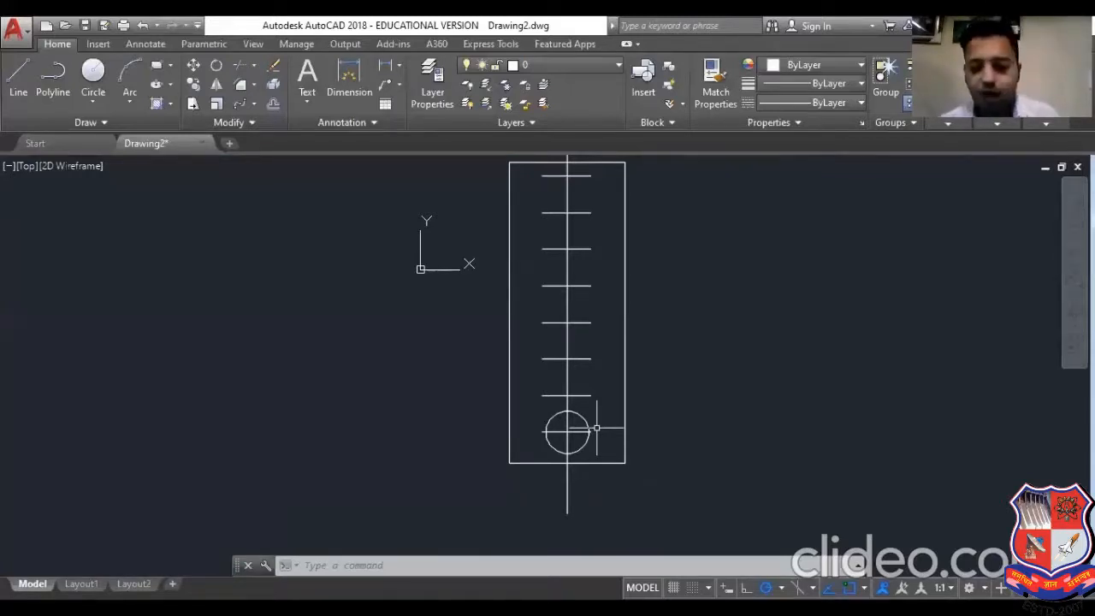
scroll(579, 417, "up", 4)
left_click(563, 411)
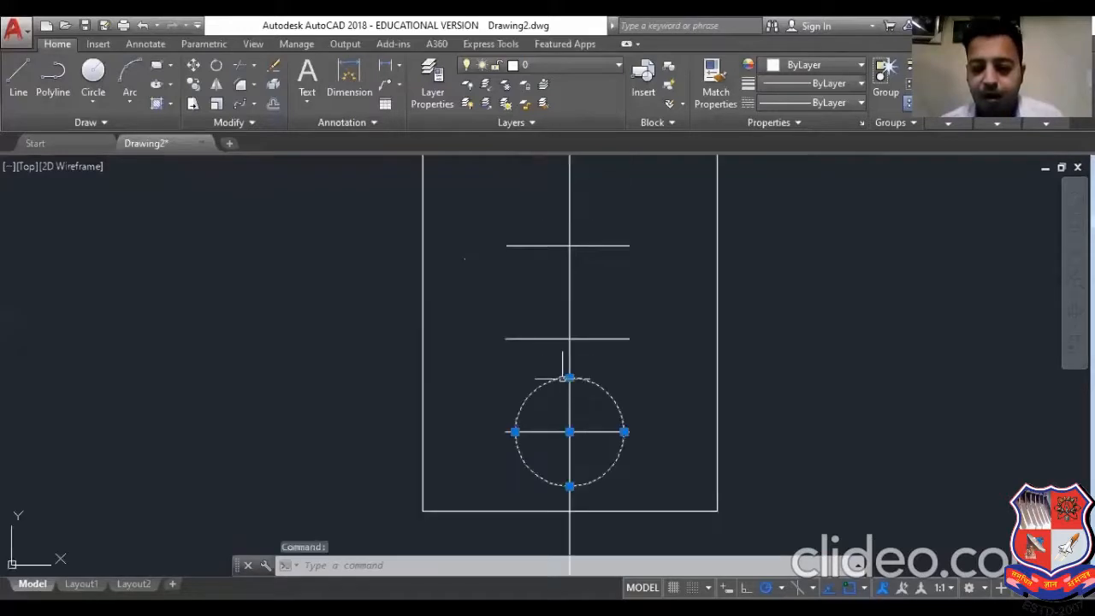
left_click(563, 377)
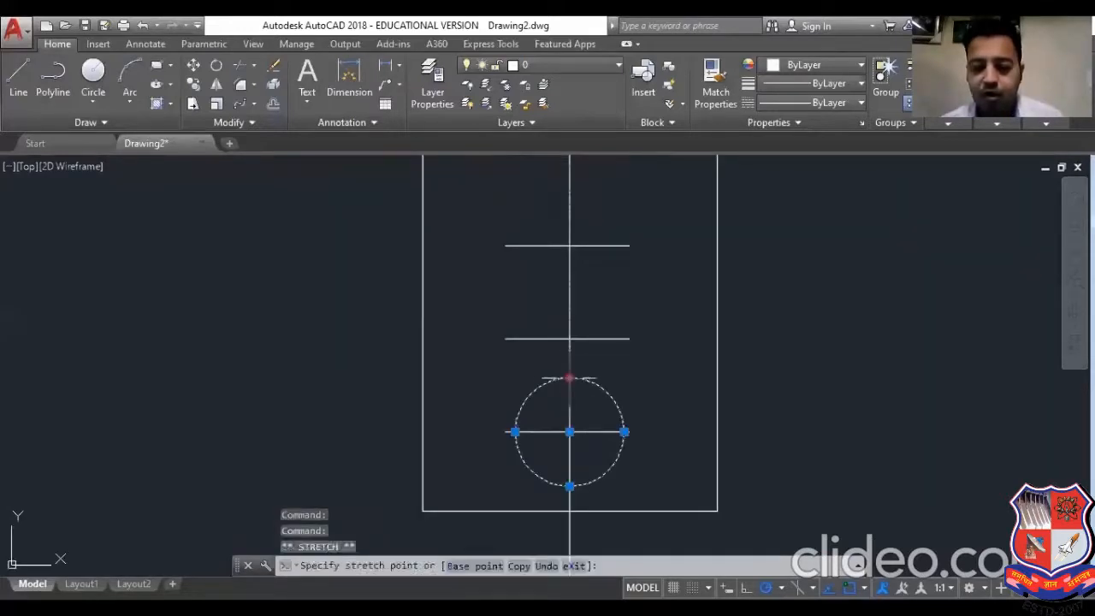
key("Escape")
key("Escape")
scroll(572, 415, "down", 2)
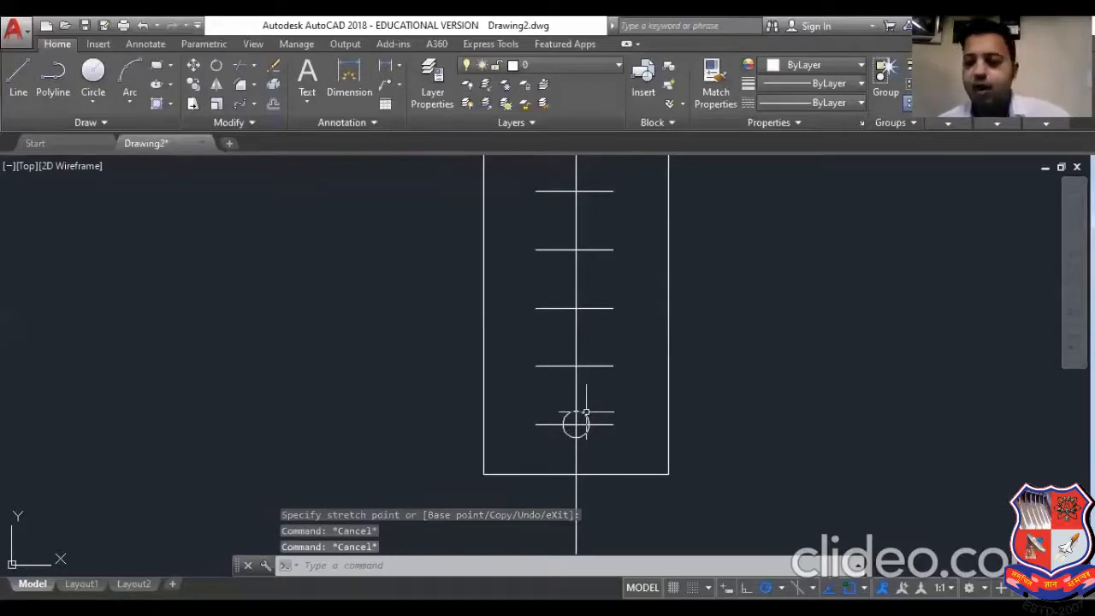
- Copy the circle by its centre onto the centreline intersections of the next two horizontal lines above it
type("co")
key("Return")
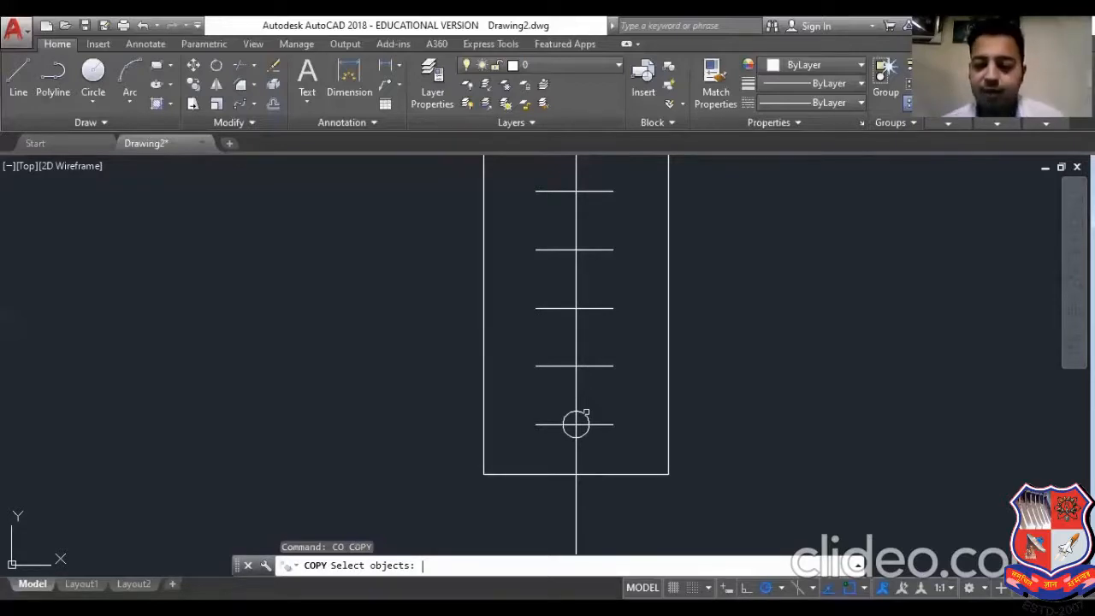
left_click(586, 412)
key("Return")
left_click(577, 423)
scroll(576, 424, "down", 2)
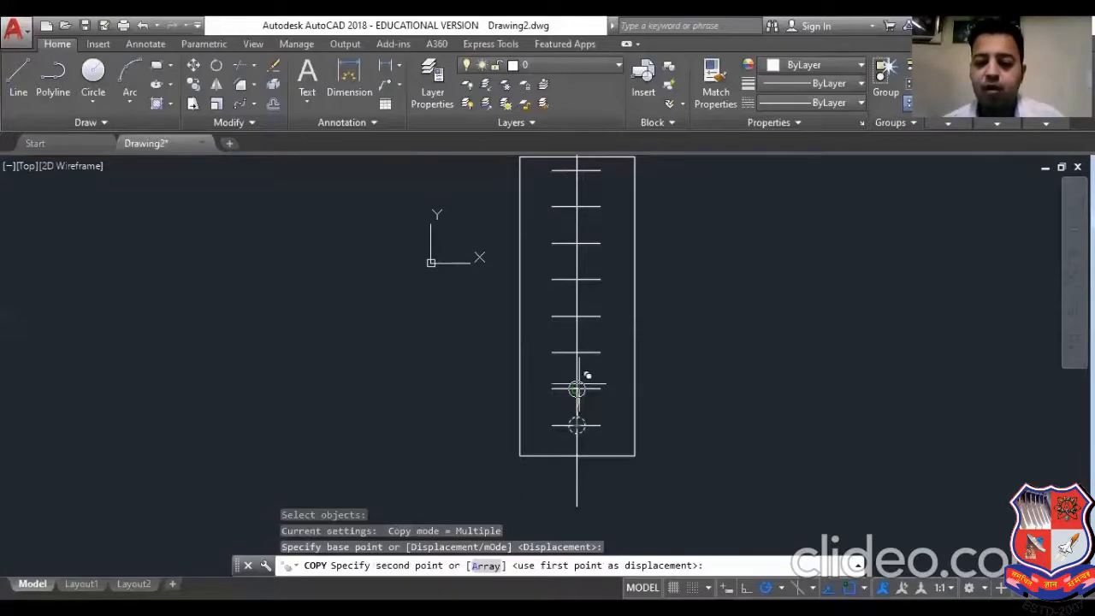
left_click(576, 389)
left_click(576, 351)
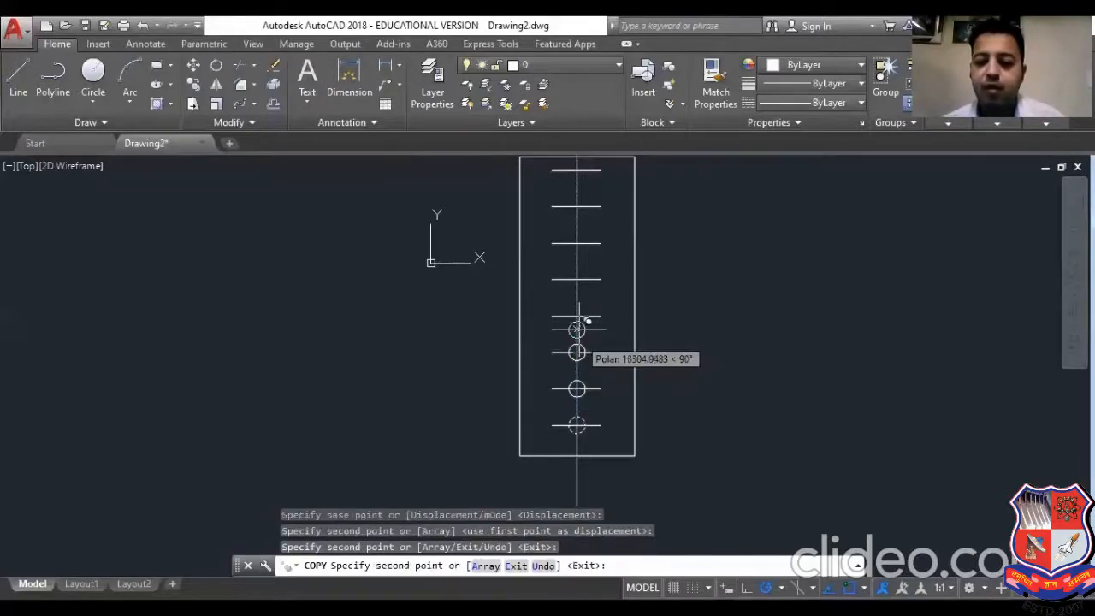
- Place five more circle copies at the centreline intersections of the remaining horizontal lines, up to the topmost one
left_click(576, 316)
left_click(577, 279)
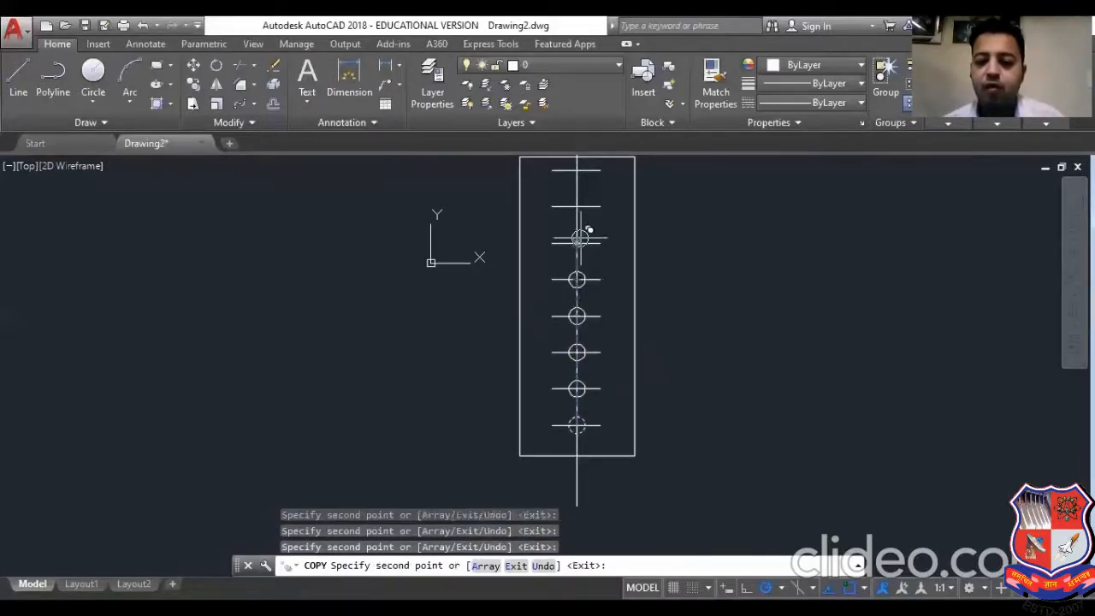
left_click(577, 243)
left_click(577, 206)
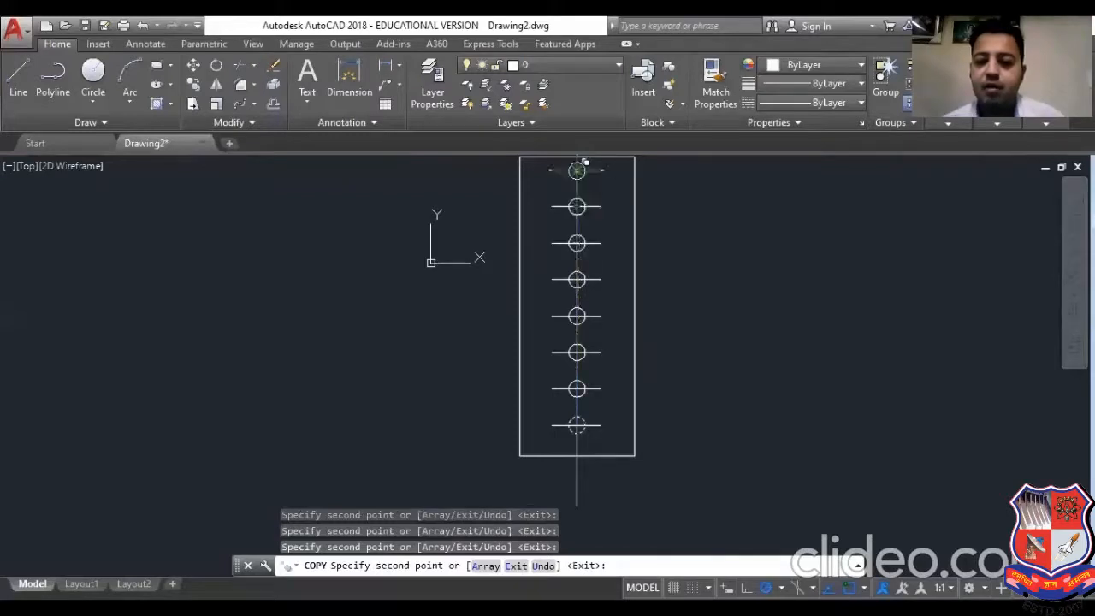
left_click(576, 171)
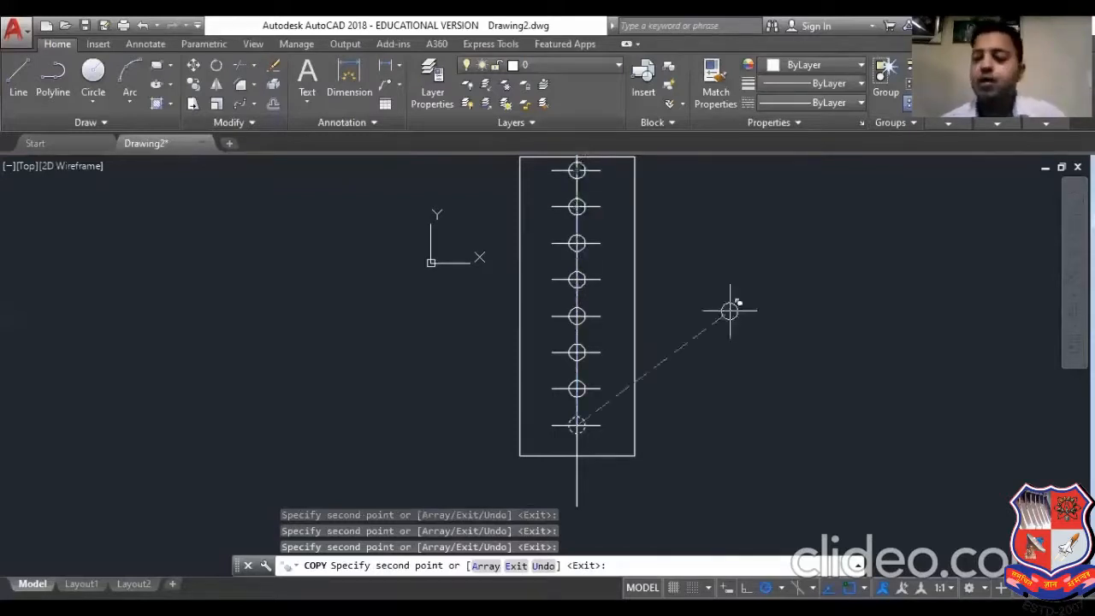
key("Escape")
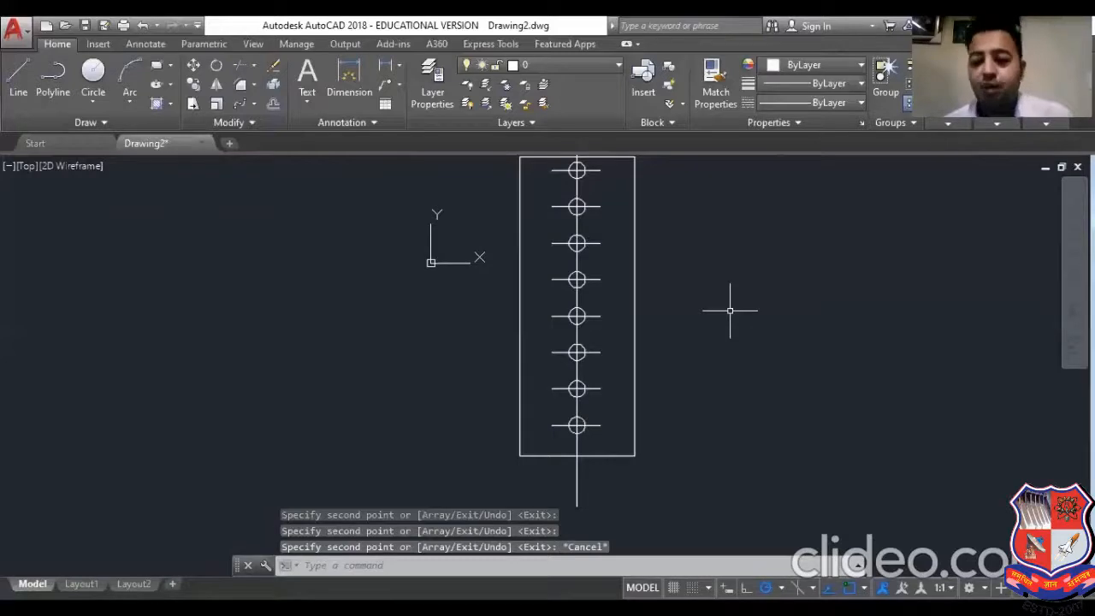
- Draw a small horizontal rectangle to the right of the tall one, about as wide and roughly a seventh as high
scroll(654, 392, "down", 2)
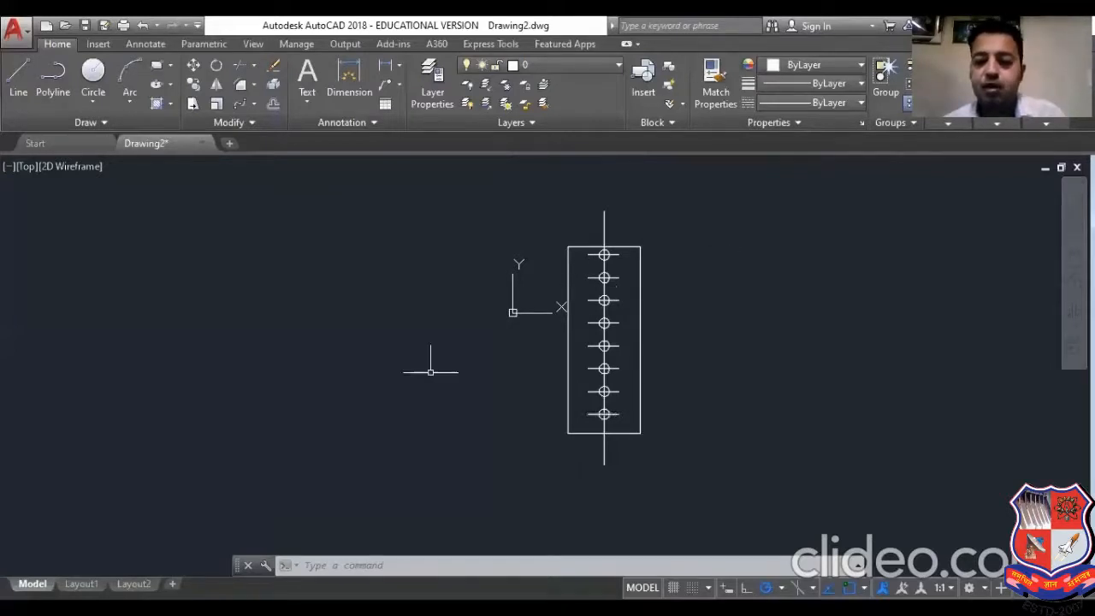
scroll(431, 372, "down", 2)
scroll(475, 347, "up", 2)
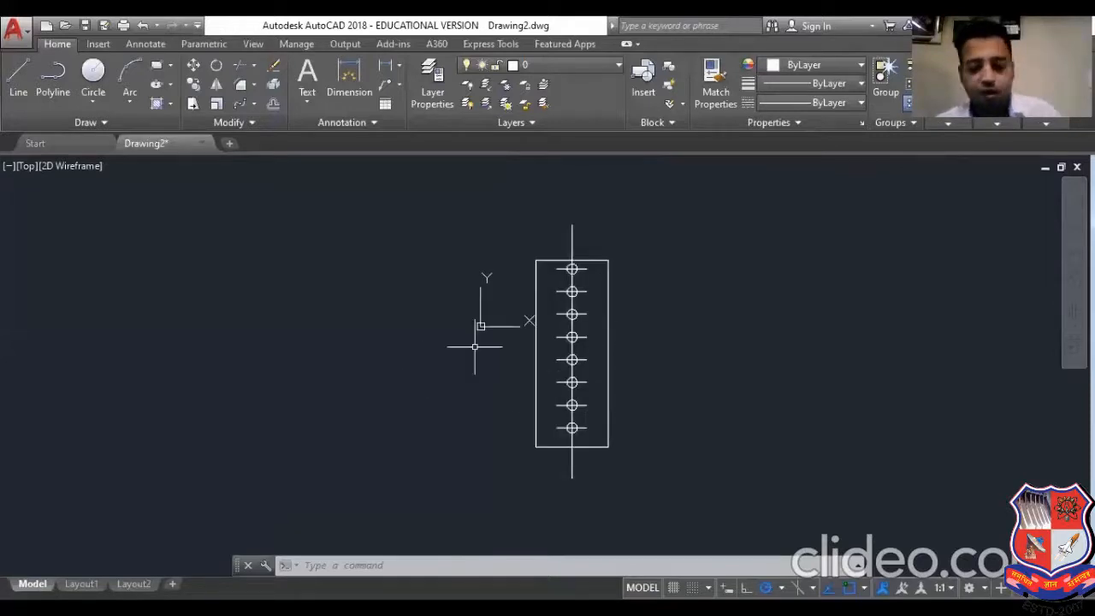
scroll(664, 314, "up", 2)
type("rec")
key("Return")
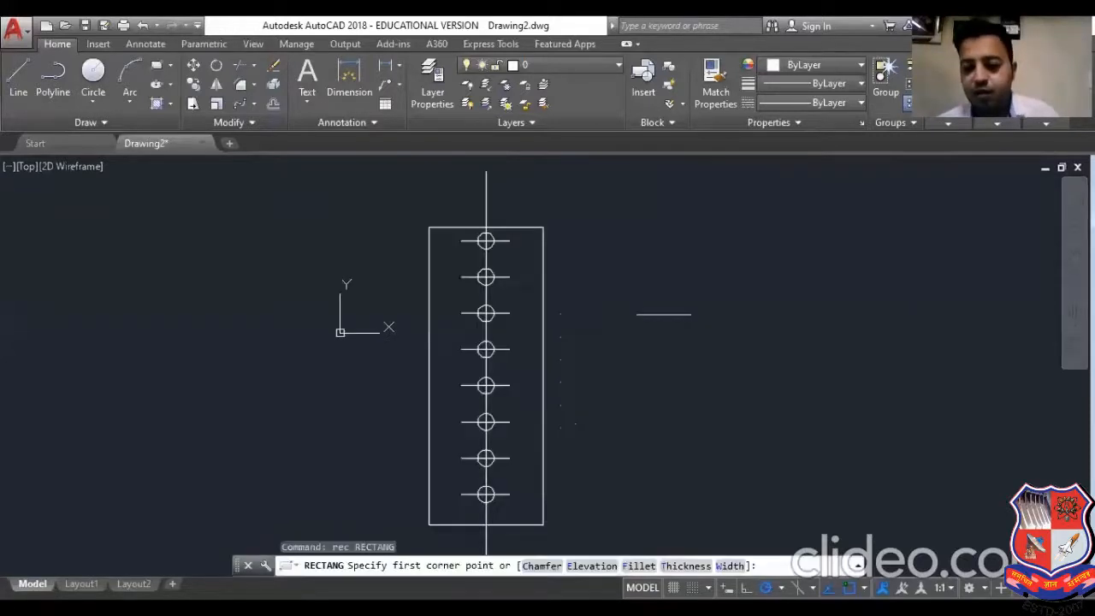
left_click(661, 315)
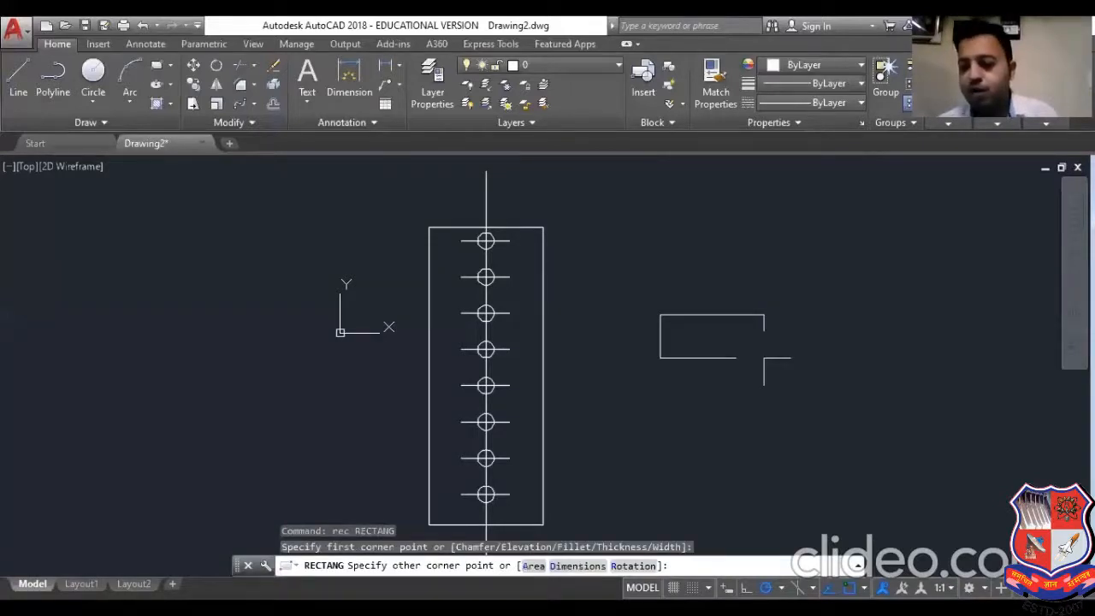
left_click(764, 358)
- Draw a circle to the right of the small rectangle, with a diameter of about 70% of that rectangle's width
type("c")
key("Return")
left_click(942, 344)
key("Return")
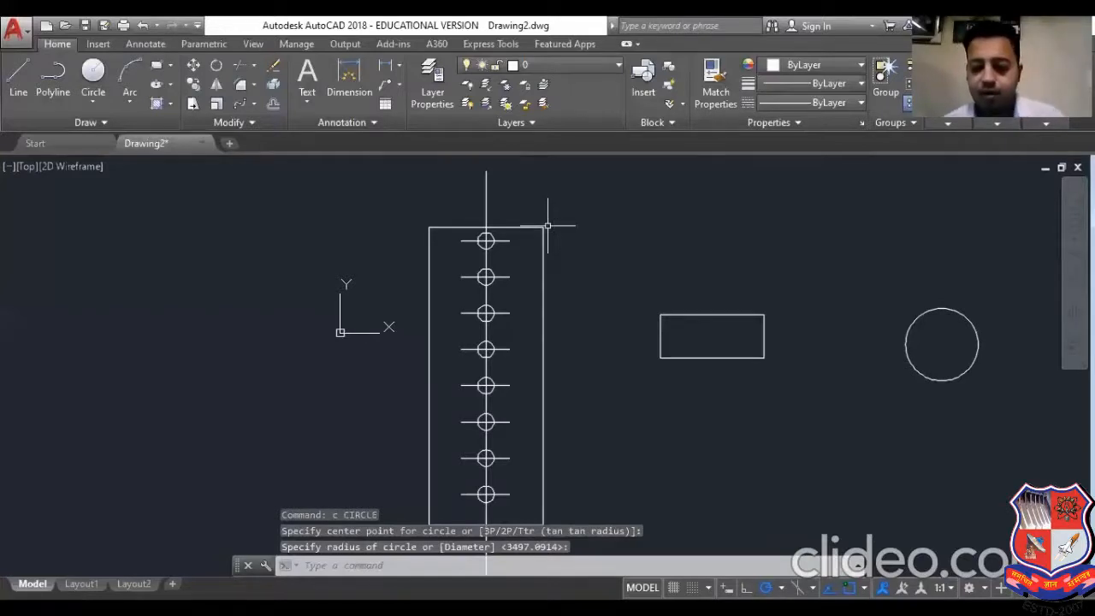
- Offset the small rectangle outward by 6000 and repeat from each newest outline, for three surrounding rectangles
type("o")
key("Return")
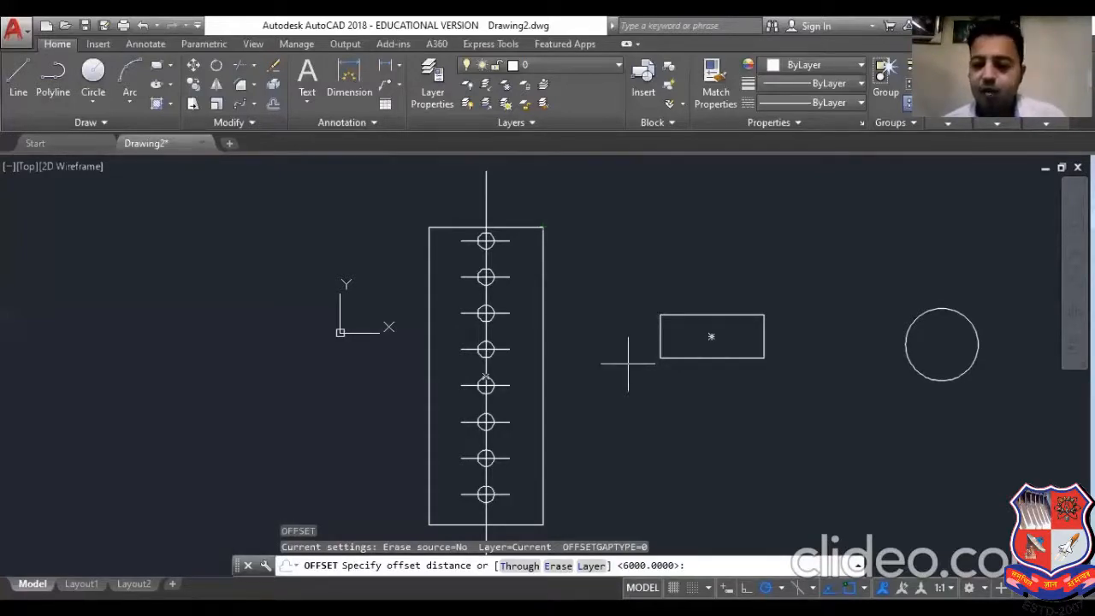
key("Return")
left_click(672, 315)
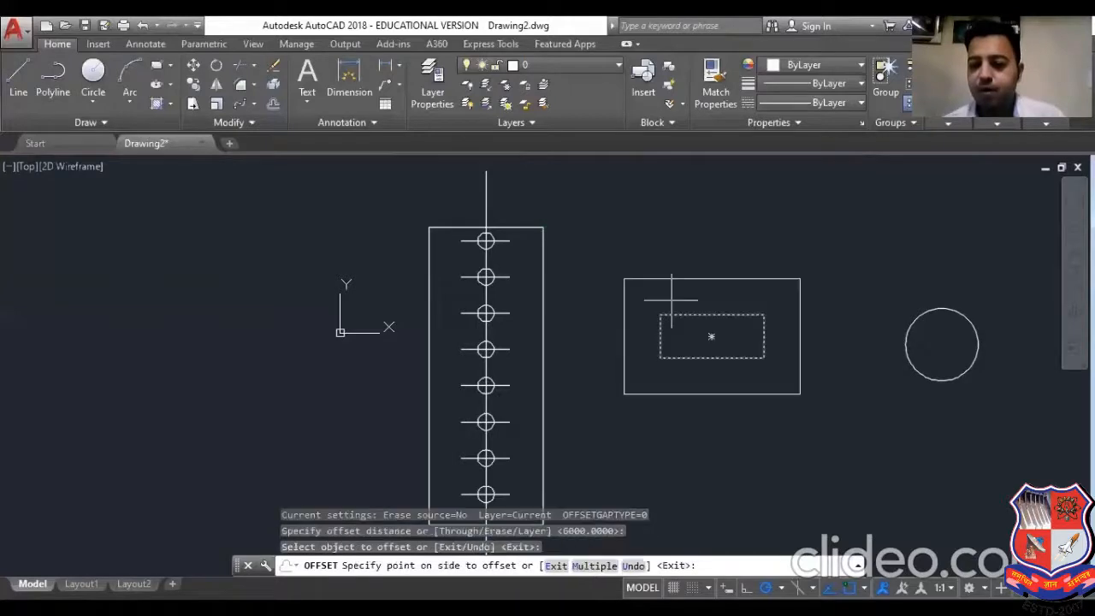
left_click(672, 301)
left_click(659, 279)
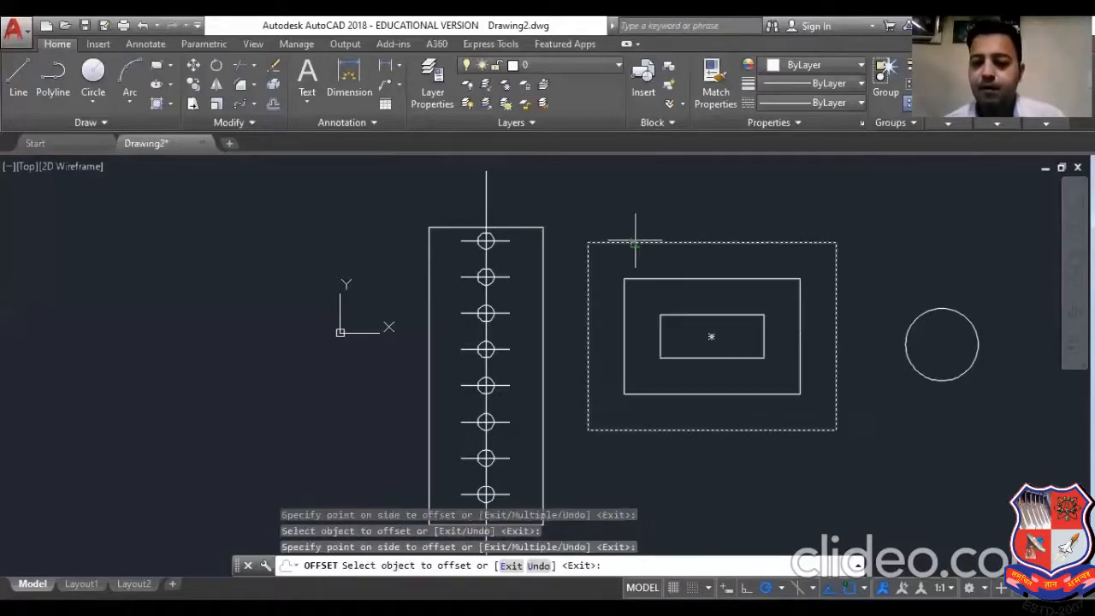
left_click(635, 242)
left_click(534, 282)
- Offset the large circle outward by the same 6000 and repeat from each newest circle, for four surrounding circles
scroll(534, 281, "down", 2)
left_click(767, 311)
left_click(801, 282)
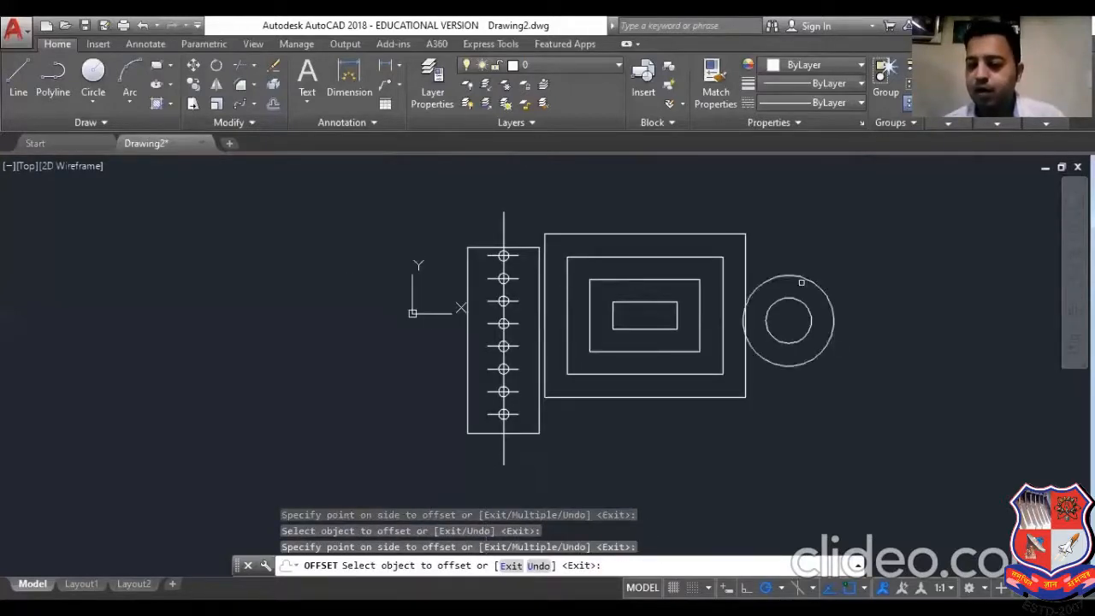
left_click(802, 283)
left_click(836, 271)
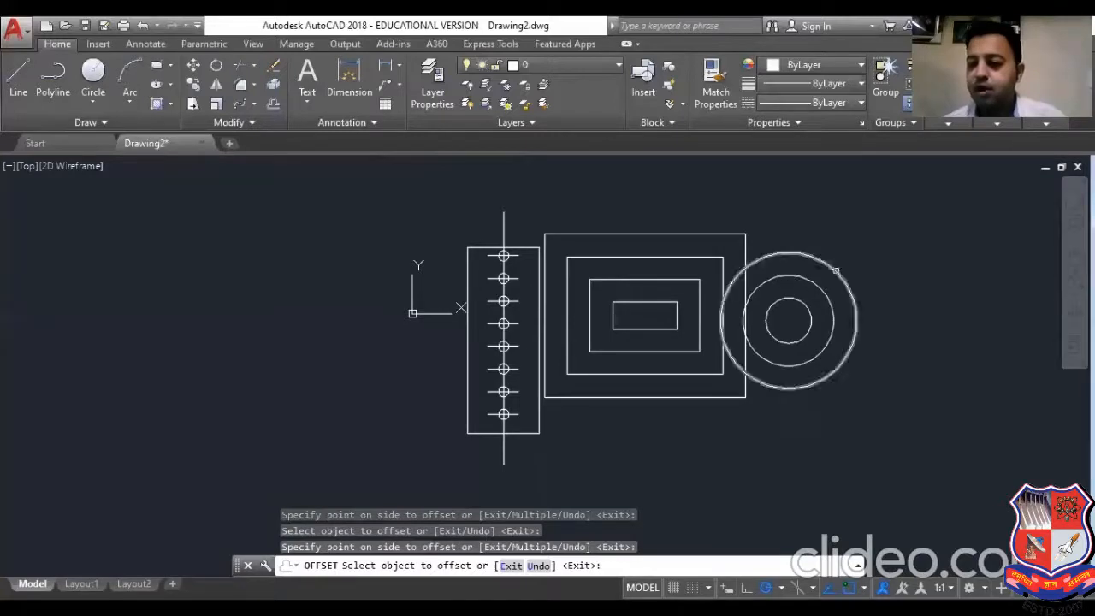
left_click(836, 271)
left_click(866, 270)
left_click(866, 269)
left_click(892, 261)
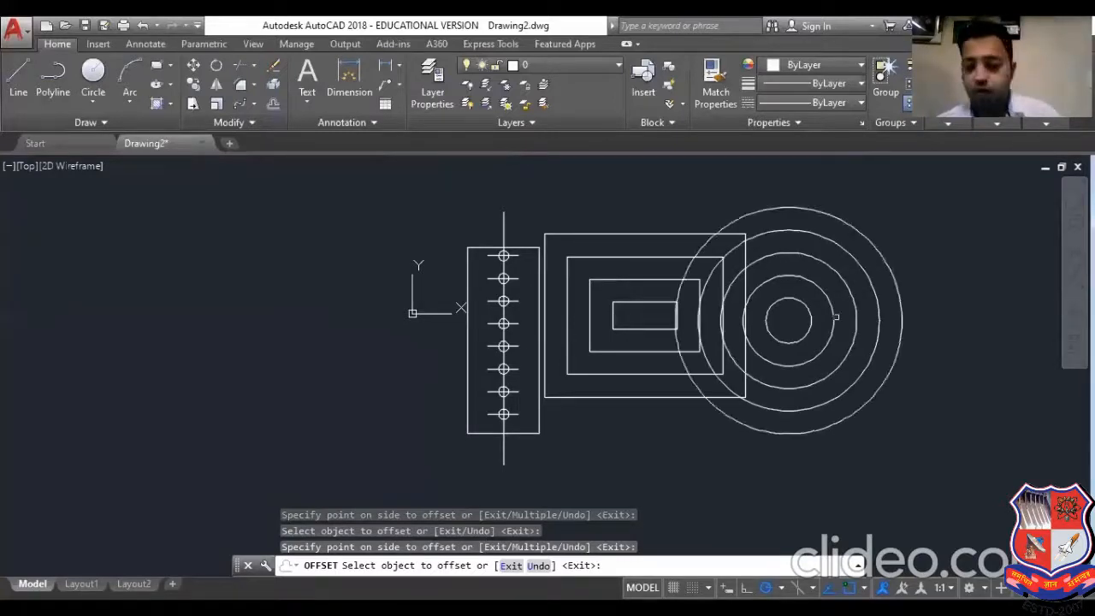
key("Escape")
- Add a vertical linear dimension between the upper-left corners of the first and second offset rectangles and inspect its text
scroll(579, 301, "up", 2)
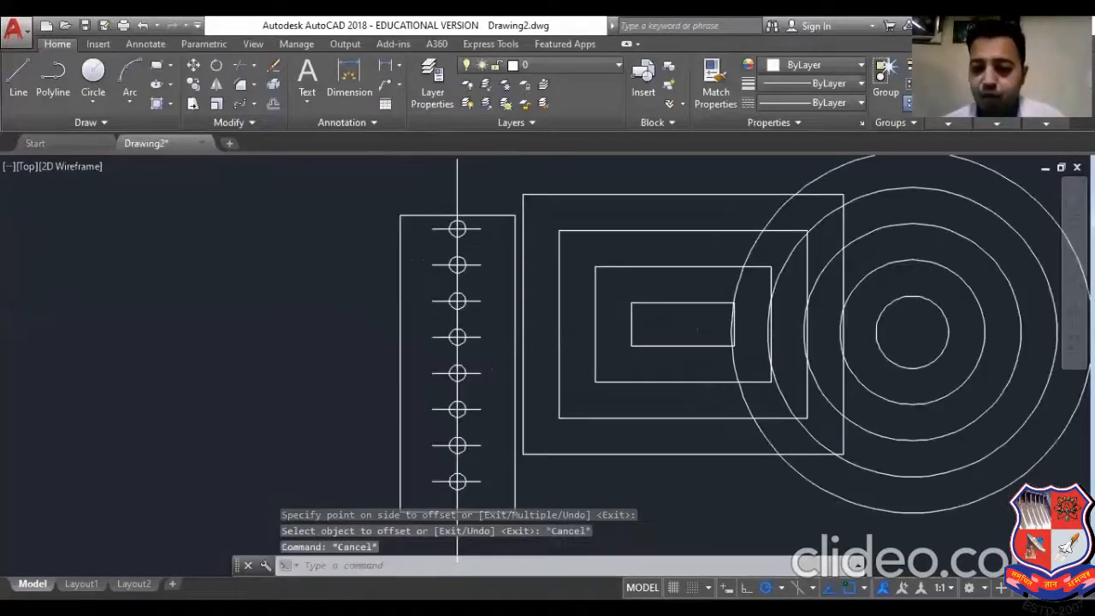
scroll(583, 300, "up", 2)
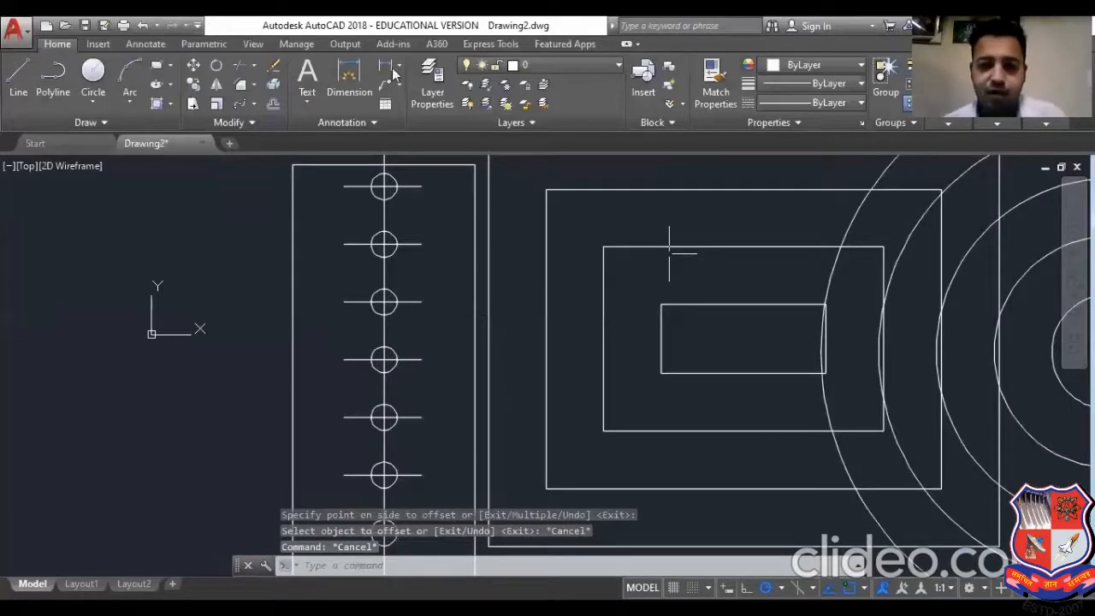
scroll(393, 284, "down", 2)
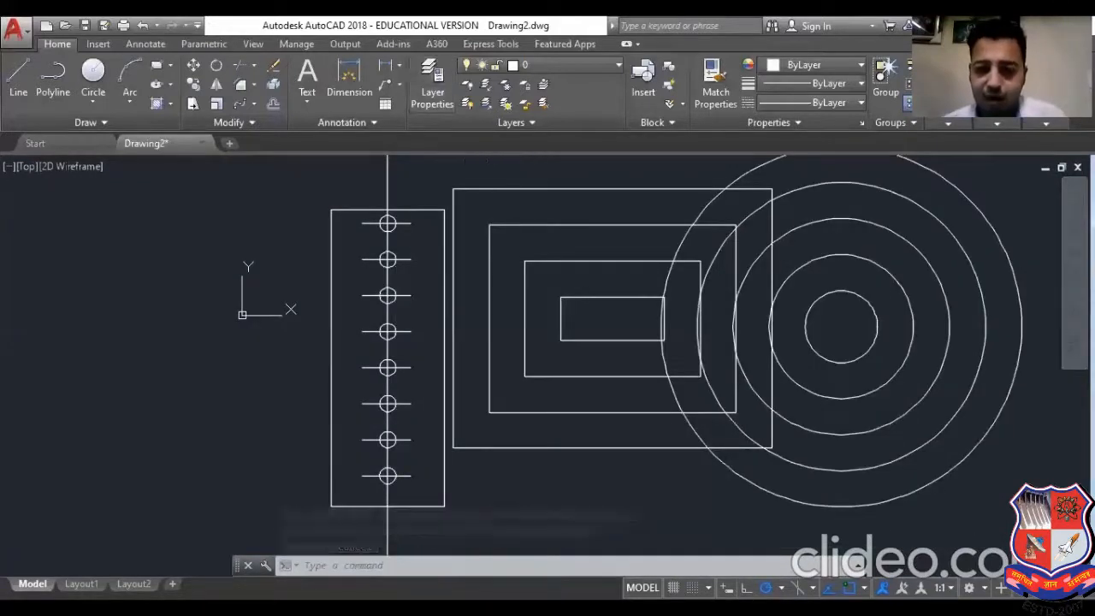
left_click(385, 66)
left_click(524, 261)
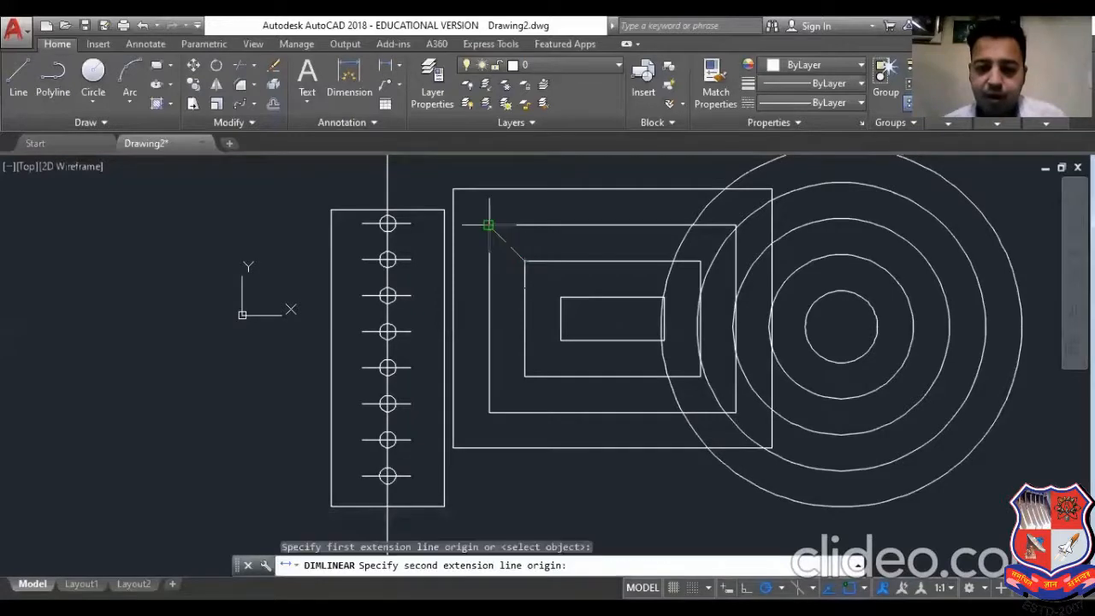
left_click(488, 225)
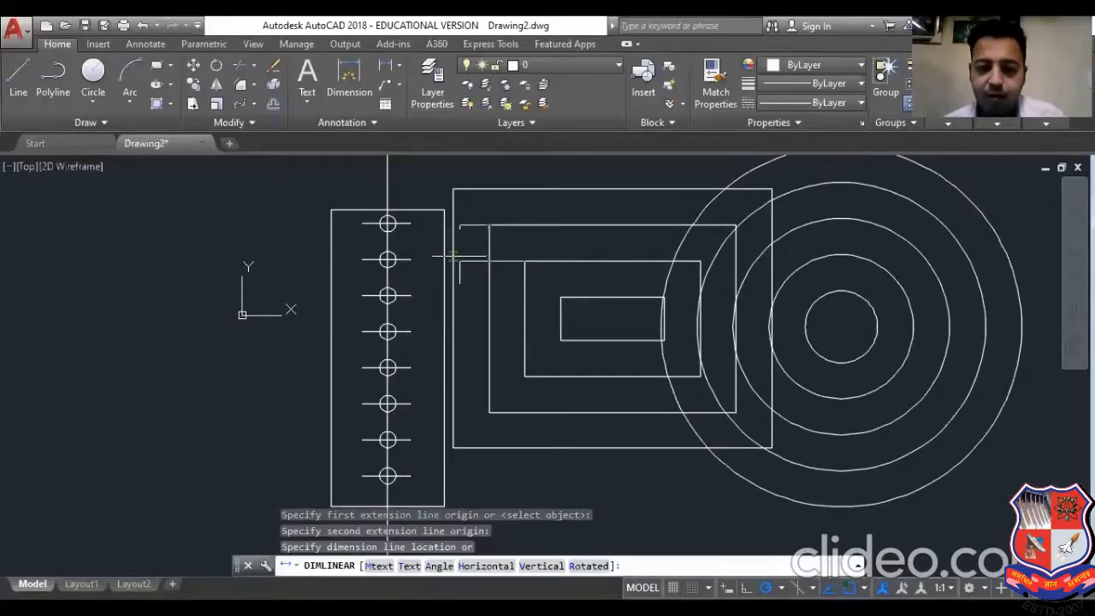
left_click(471, 244)
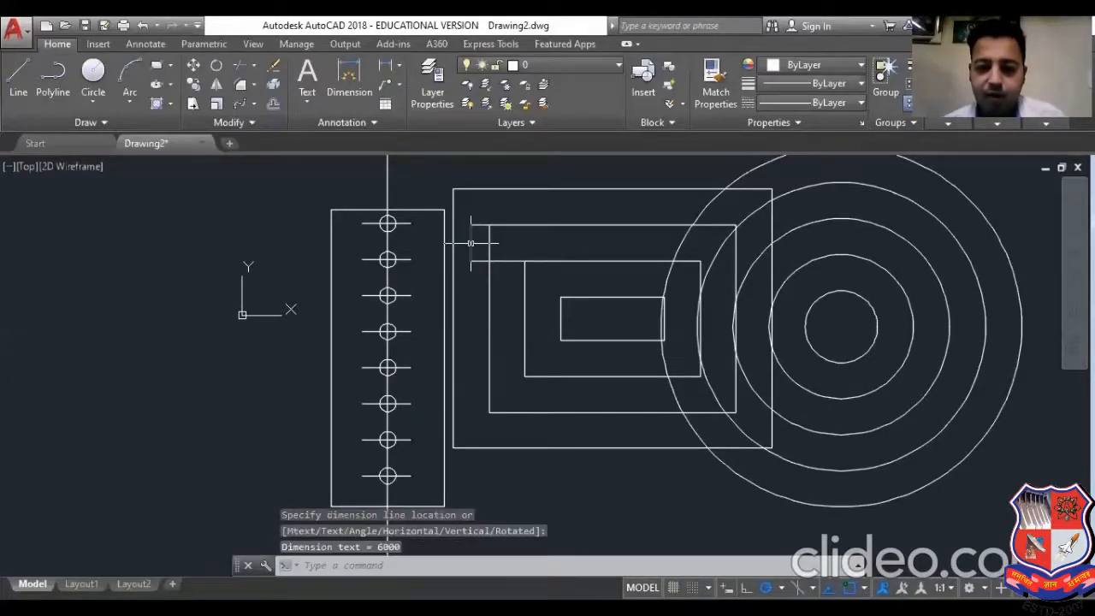
scroll(481, 242, "up", 8)
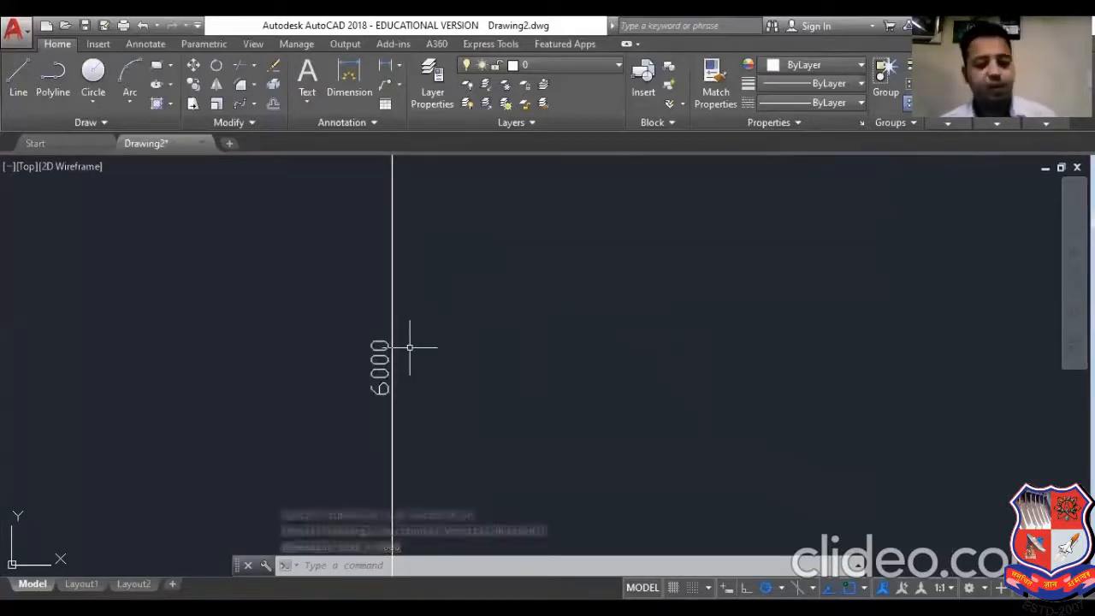
scroll(444, 267, "down", 6)
scroll(444, 266, "down", 3)
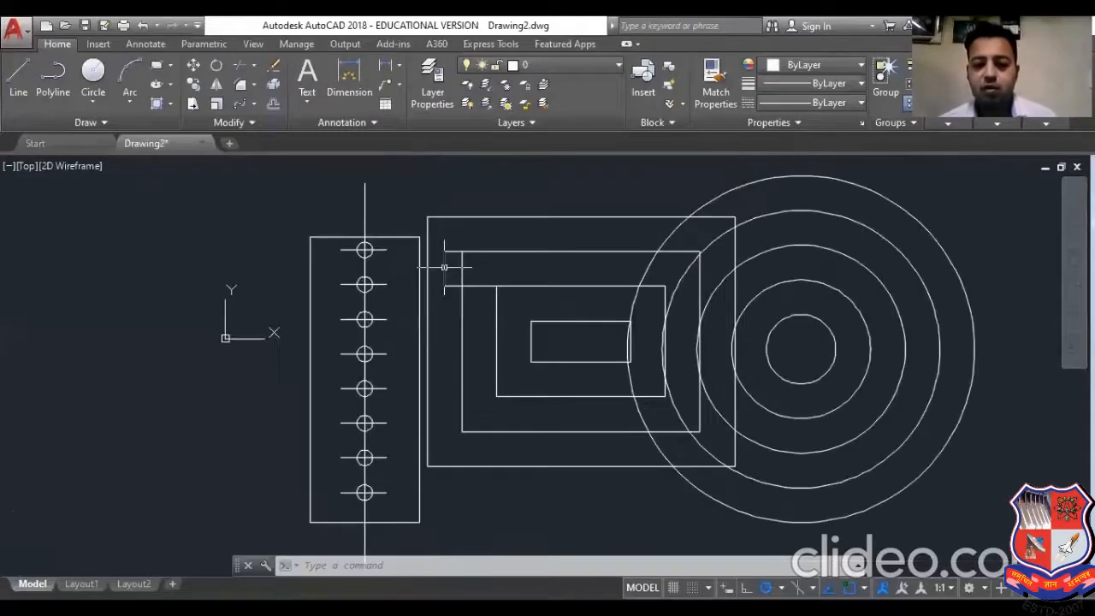
- Delete the linear dimension between the nested rectangles
left_click(445, 266)
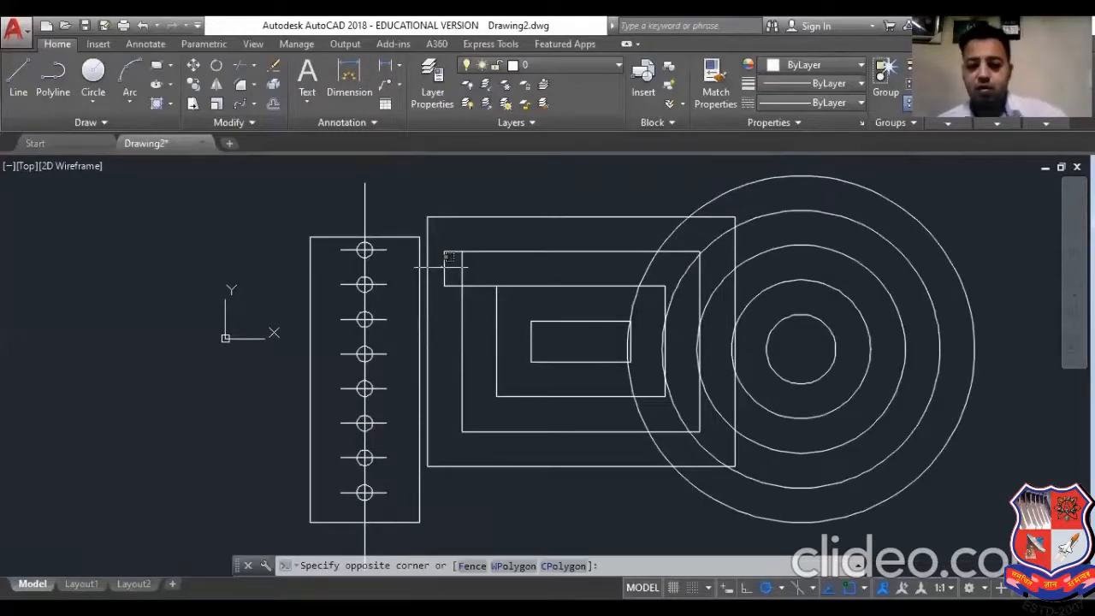
left_click(449, 291)
left_click(449, 291)
left_click(444, 276)
key("Delete")
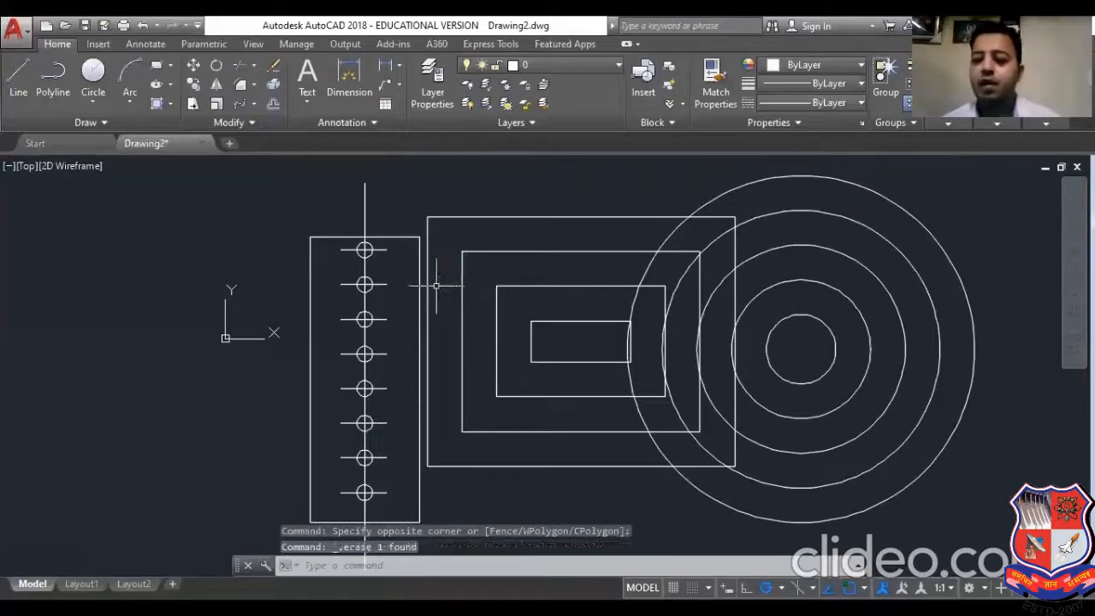
- Delete the seven upper circles and their horizontal lines inside the tall rectangle, keeping the lowest circle and line
scroll(390, 284, "down", 3)
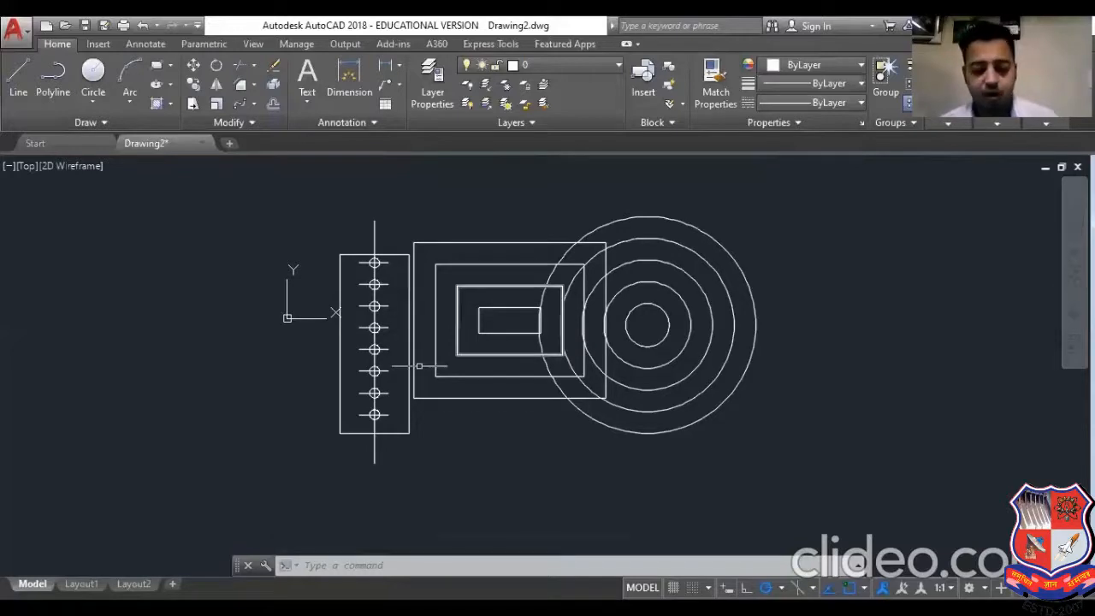
middle_click_drag(450, 401, 567, 418)
left_click(466, 245)
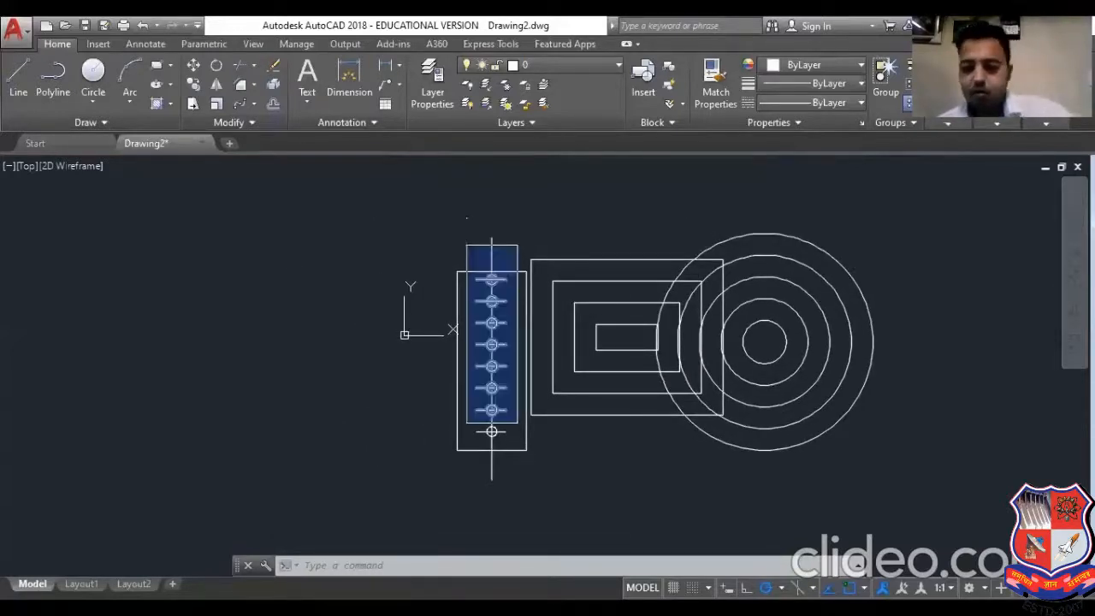
left_click(518, 423)
key("Delete")
- Offset the remaining small circle with the Through option, through a point on its horizontal line at about twice its radius
scroll(496, 446, "up", 4)
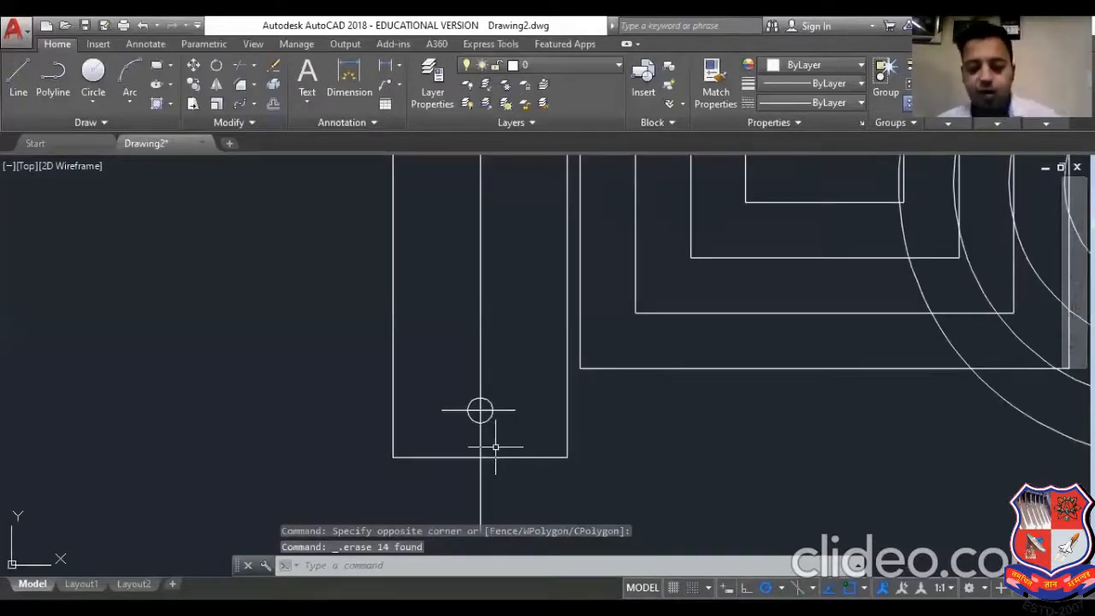
type("O")
key("Return")
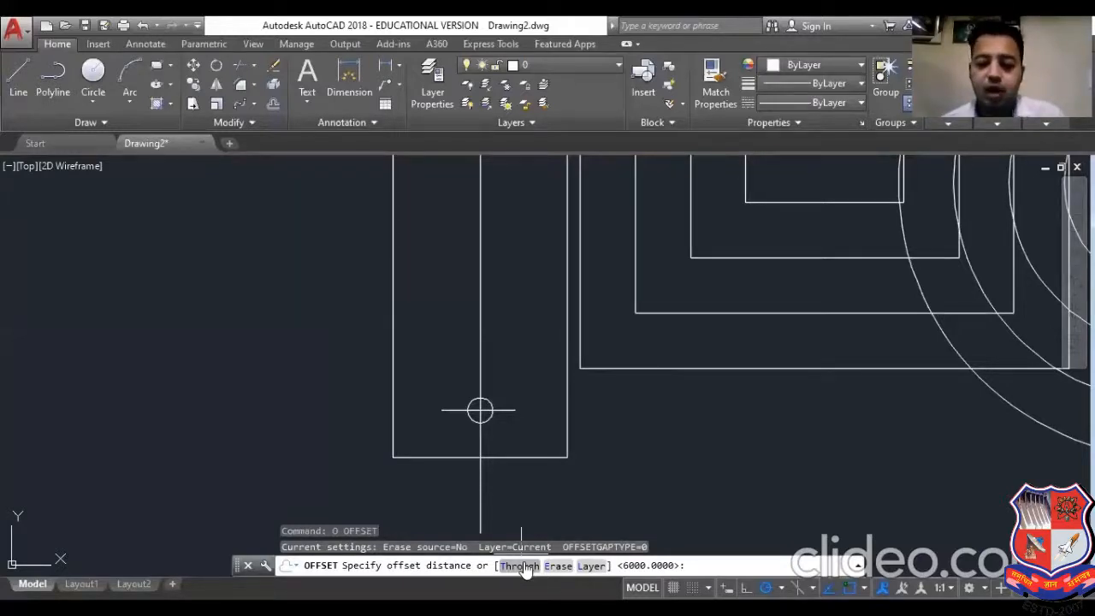
left_click(524, 567)
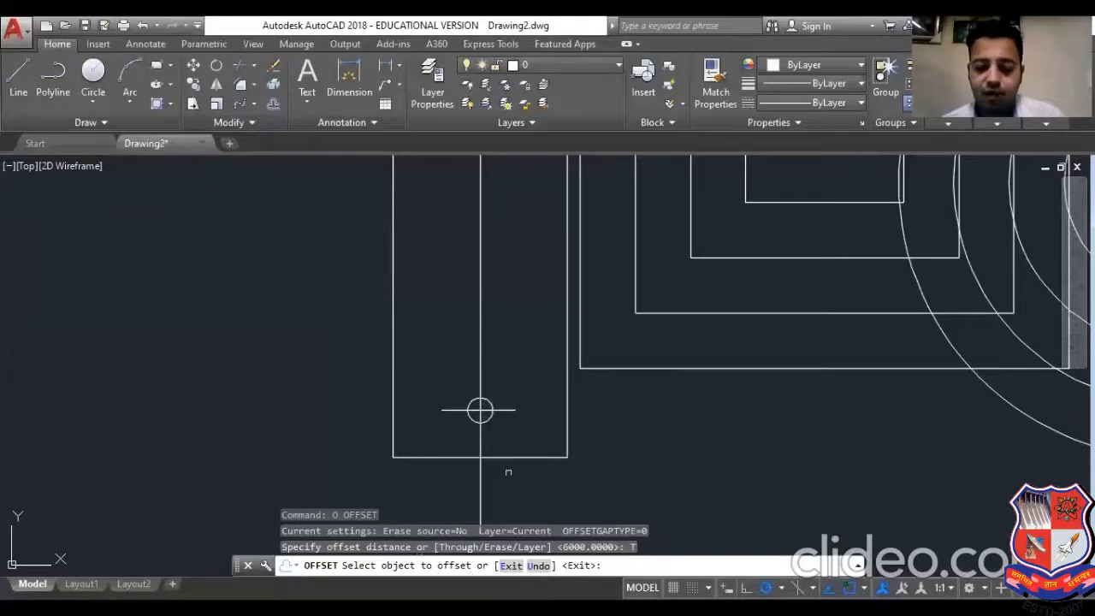
left_click(491, 417)
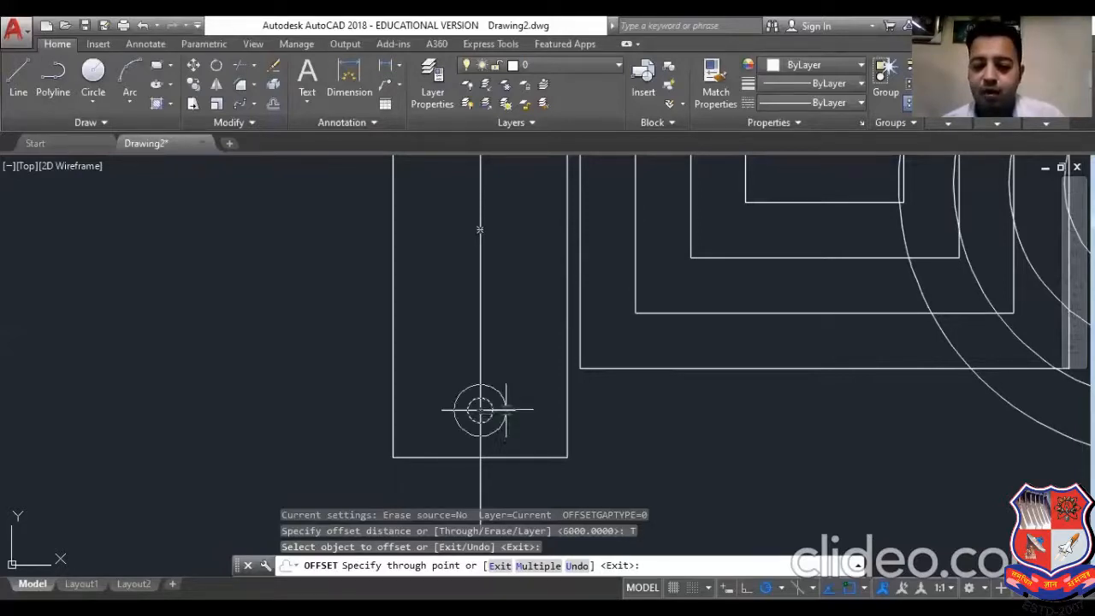
left_click(506, 409)
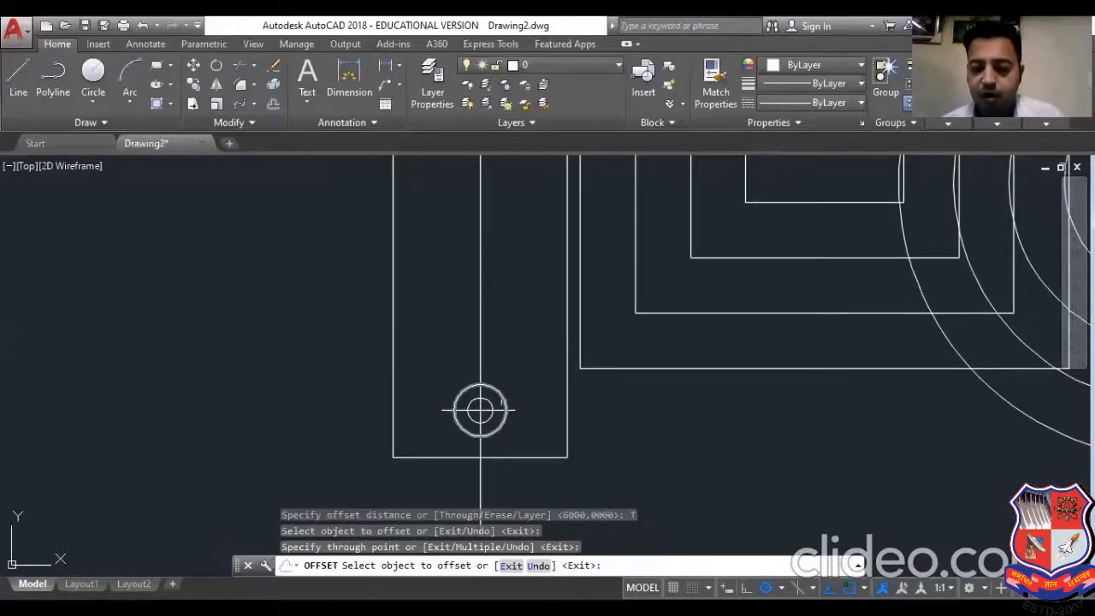
- Offset the outermost concentric circle outward repeatedly through freely picked points, adding five progressively larger circles around the small circle
left_click(505, 403)
left_click(523, 406)
left_click(519, 405)
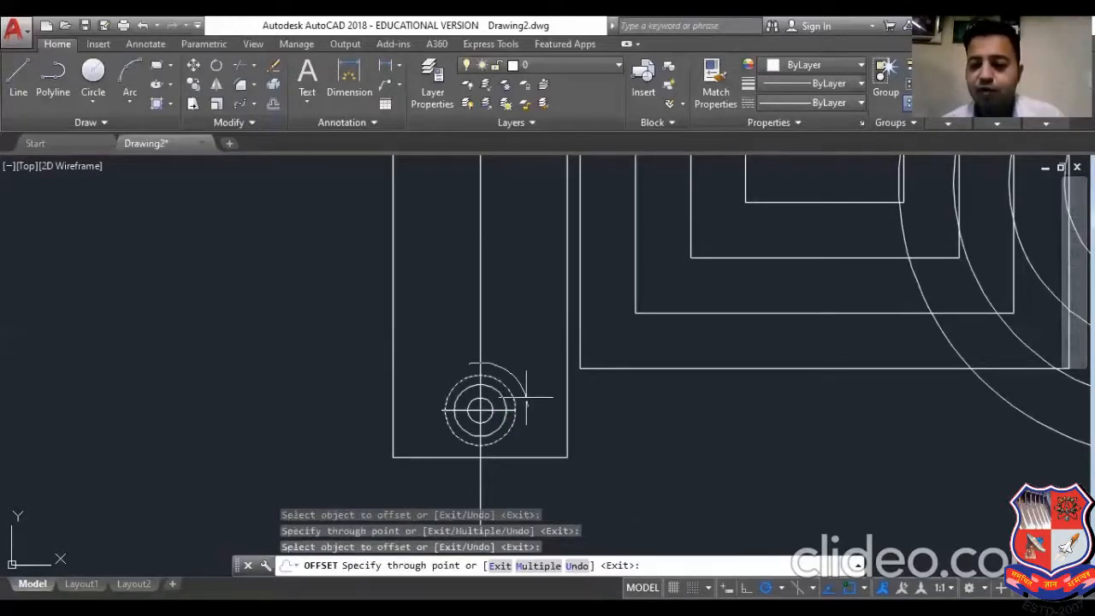
left_click(587, 404)
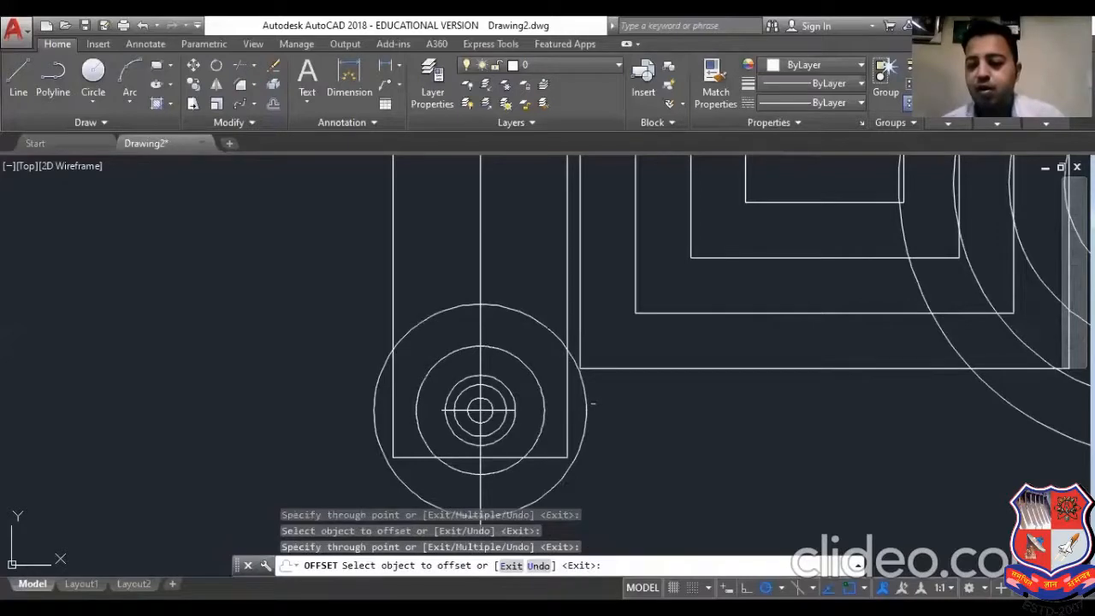
left_click(588, 404)
left_click(612, 403)
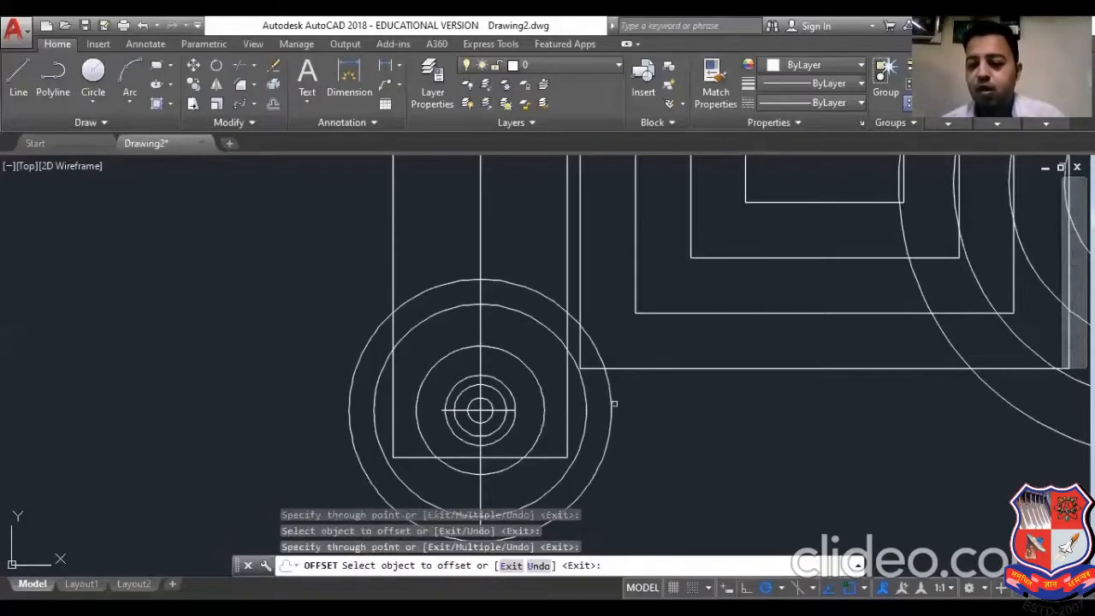
left_click(613, 403)
left_click(650, 414)
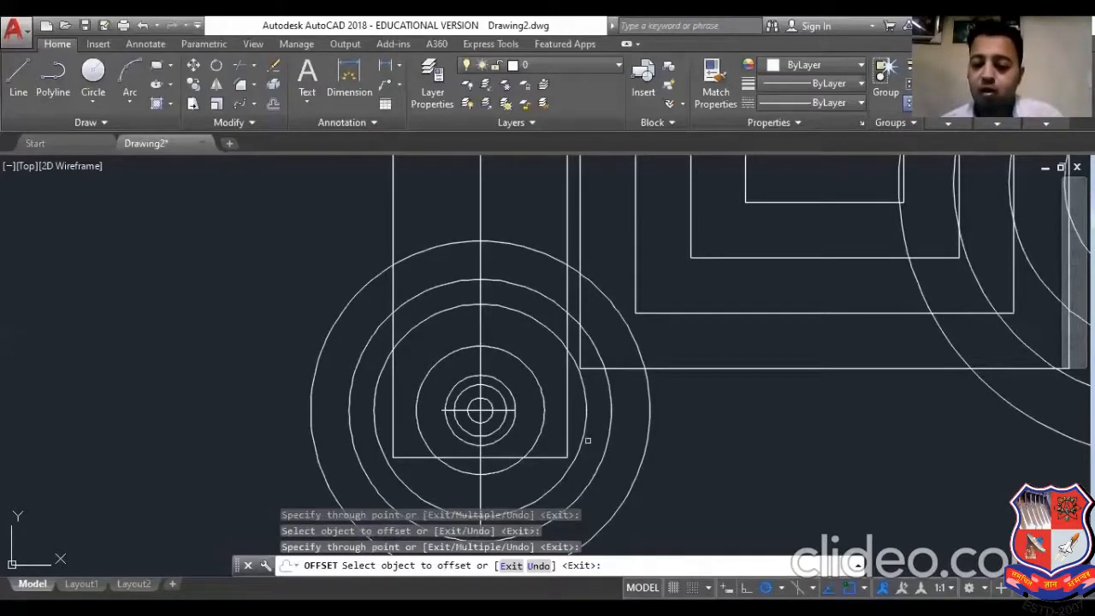
- Offset the outermost concentric circle outward by 900 and the resulting circle by 6000, and end the Offset command
left_click(651, 400)
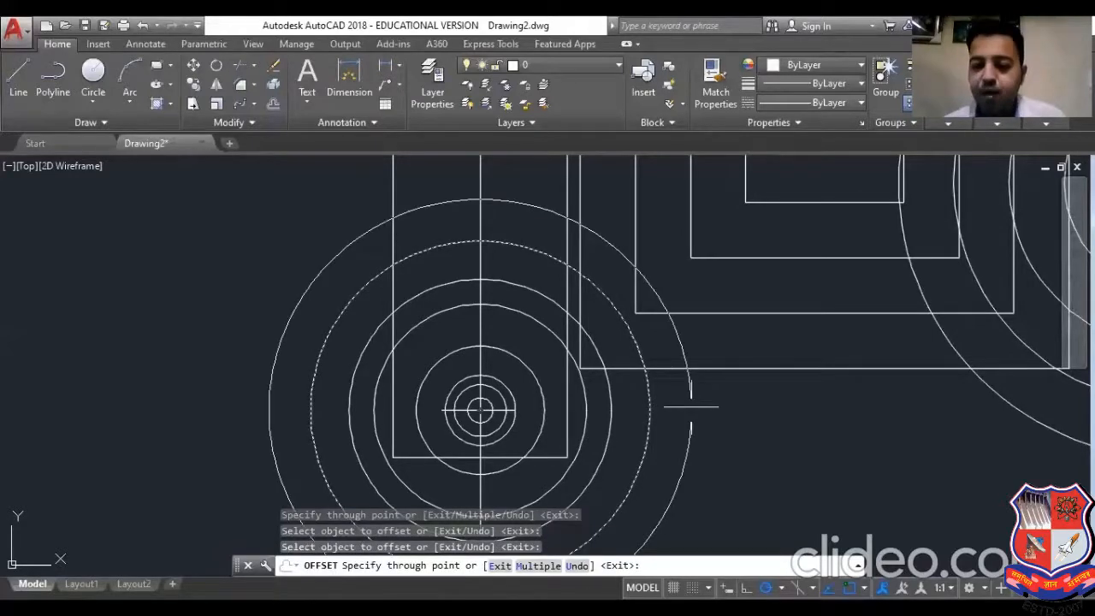
type("900")
key("Return")
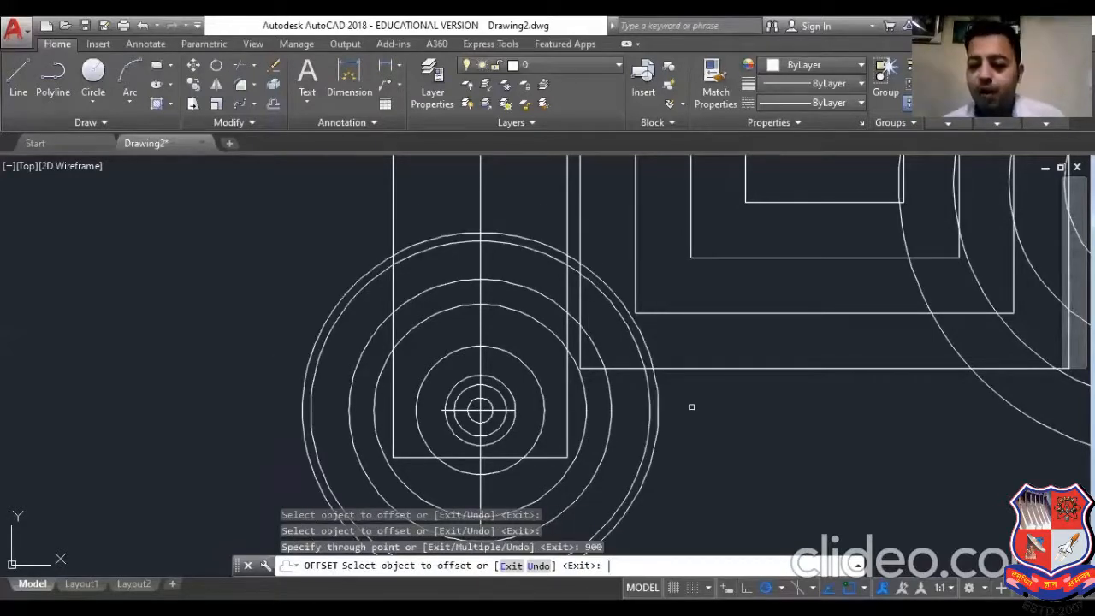
left_click(658, 407)
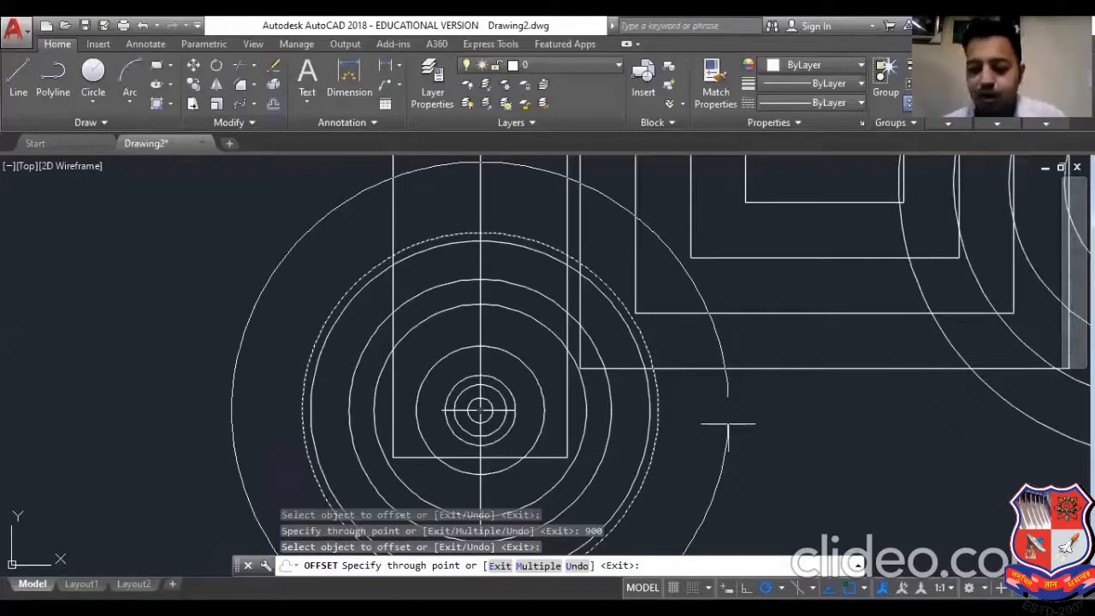
type("6000")
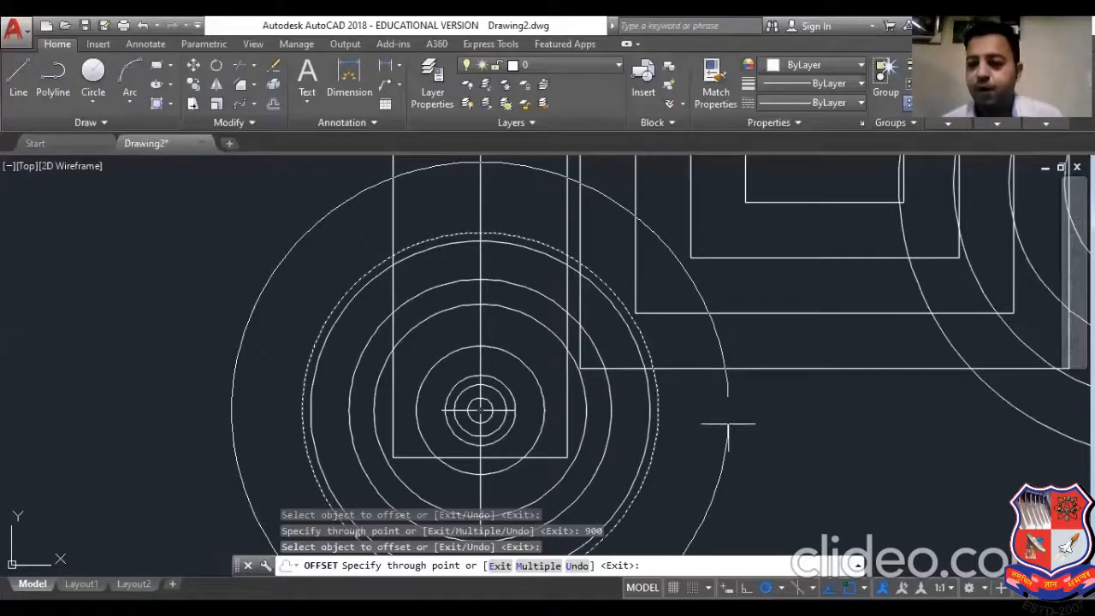
key("Return")
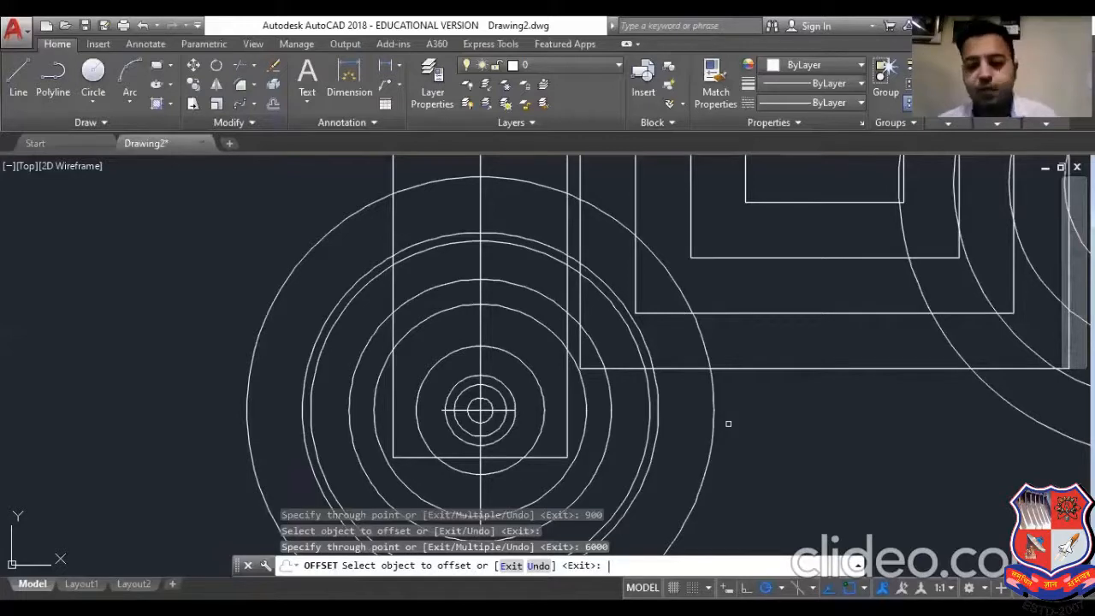
key("Escape")
- Draw a freehand horizontal rectangle in the empty area to the left of the tall rectangle and its circles
scroll(591, 369, "down", 4)
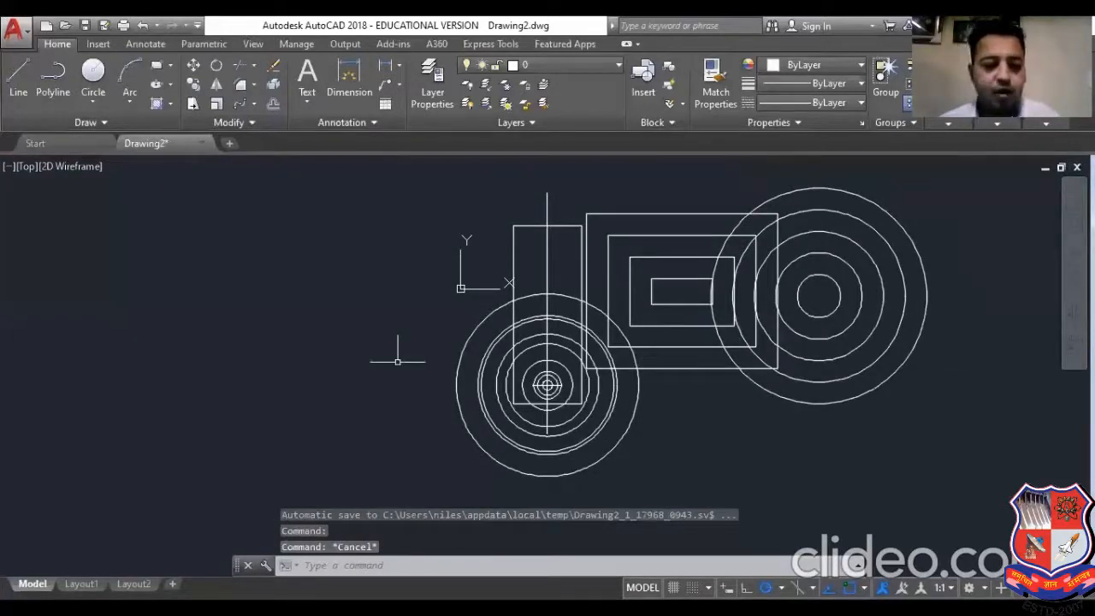
type("rec")
key("Return")
left_click(182, 246)
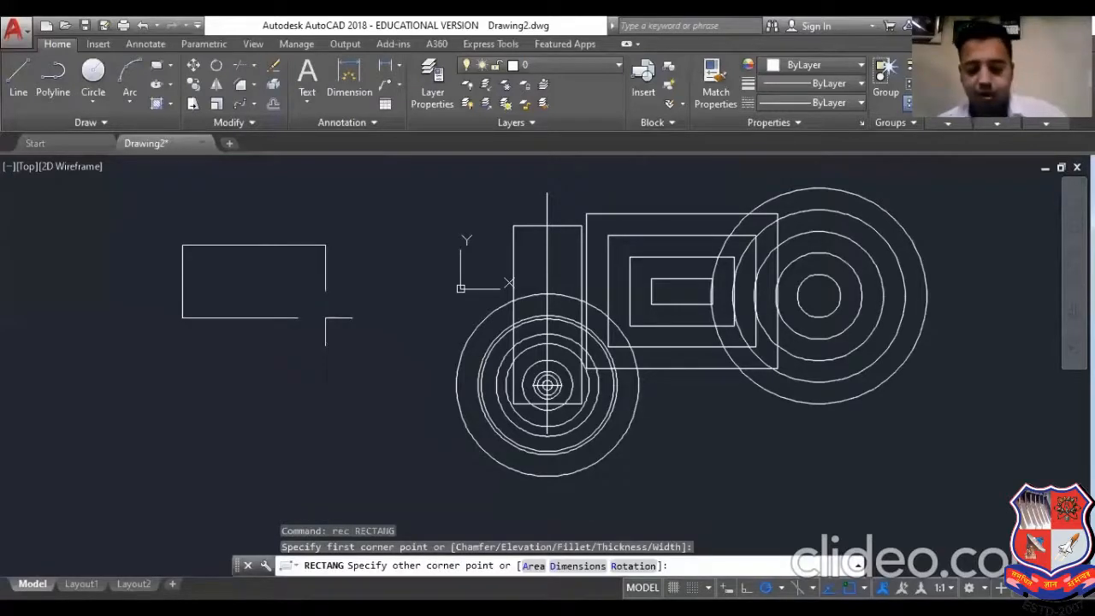
left_click(325, 317)
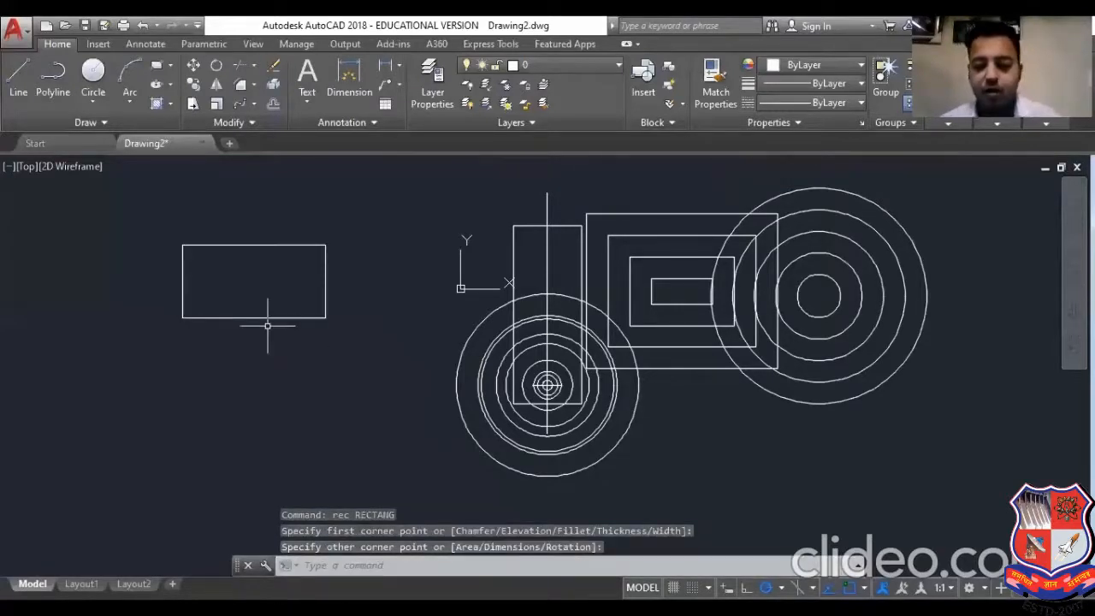
- Start Offset and set its Erase option to Yes so that the source object is erased after offsetting
type("o")
key("Return")
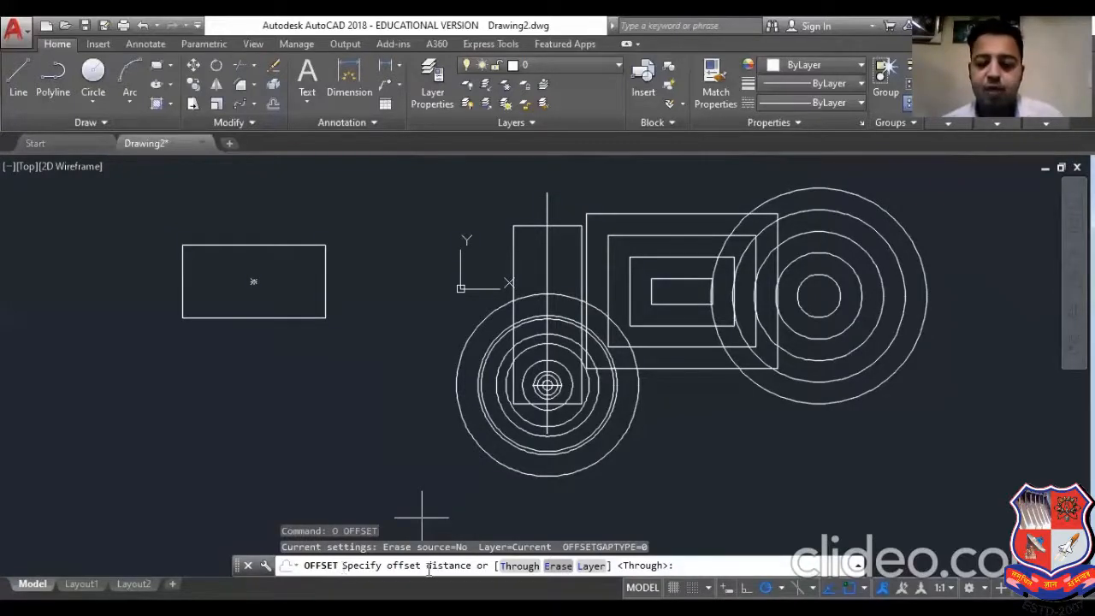
type("e")
key("Return")
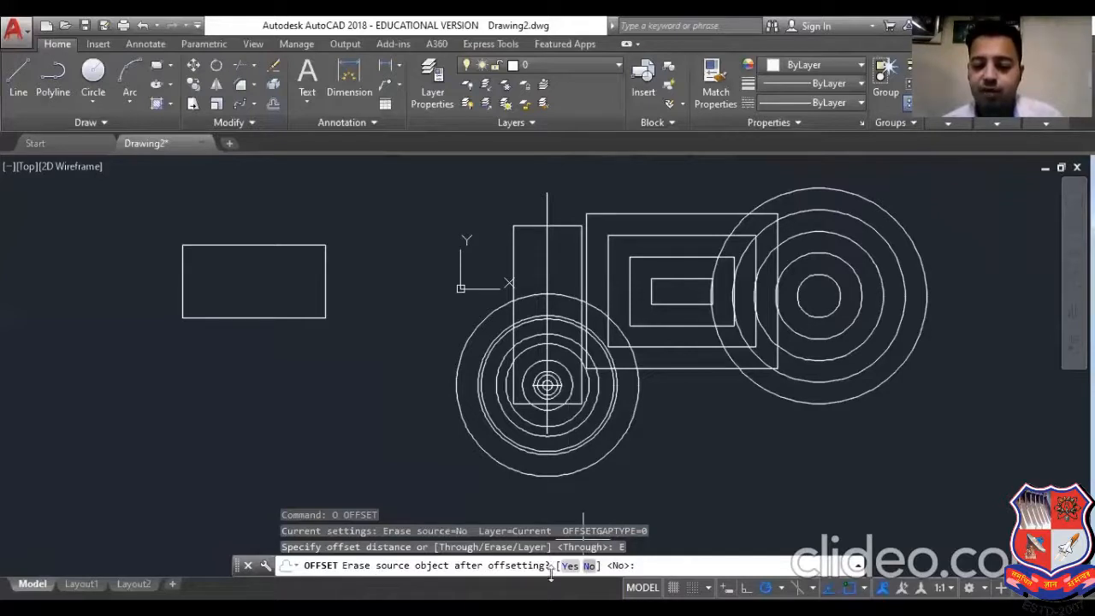
type("n")
key("Return")
type("e")
key("Return")
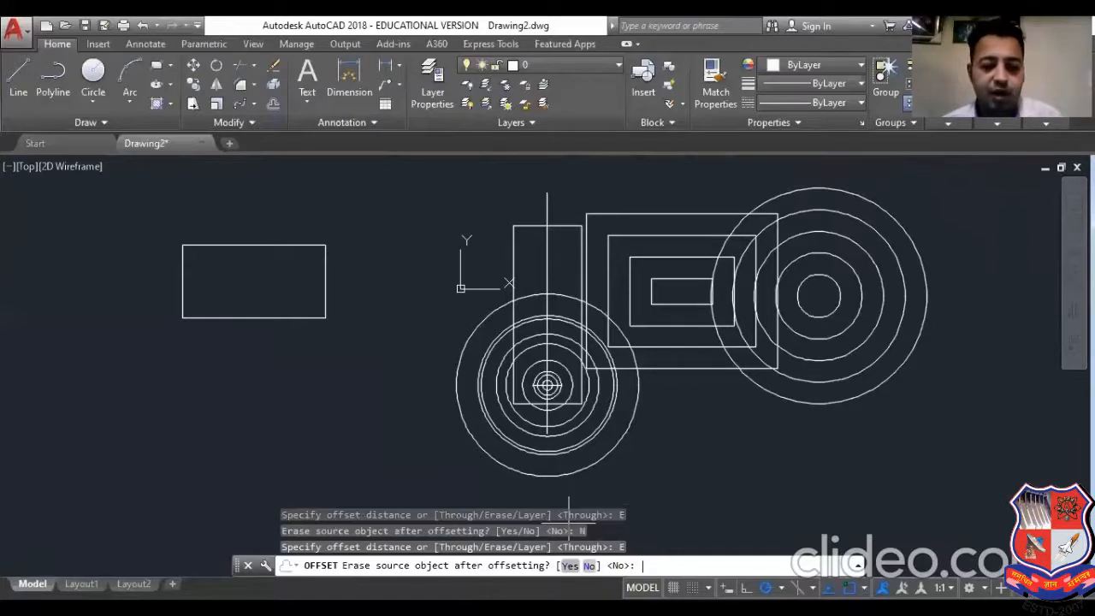
type("y")
key("Return")
- Offset the new rectangle outward by a distance picked with two points, replacing the source rectangle
left_click(285, 328)
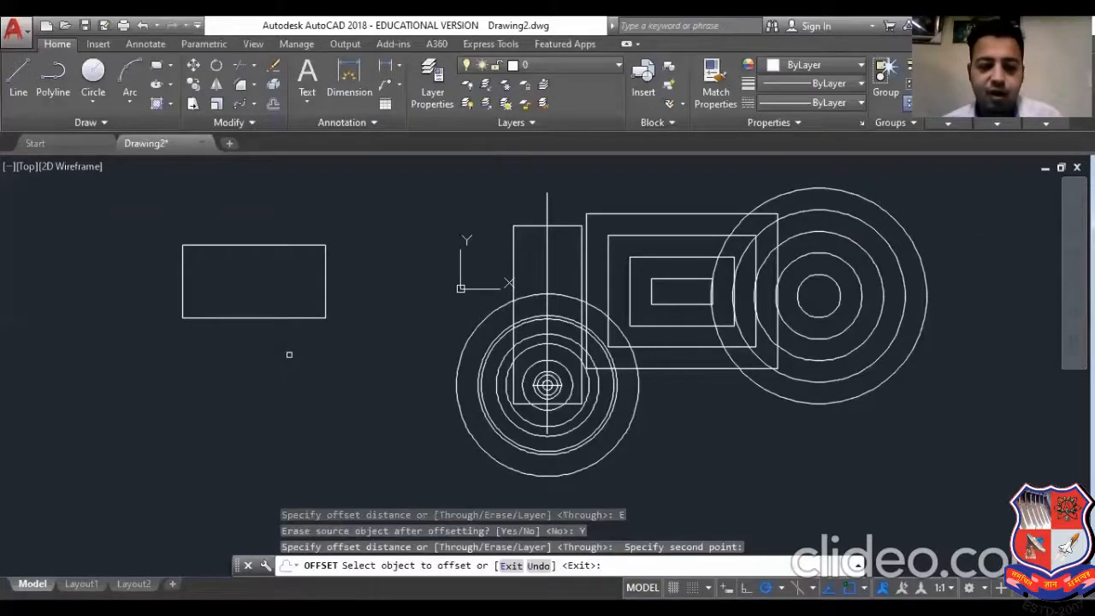
left_click(271, 317)
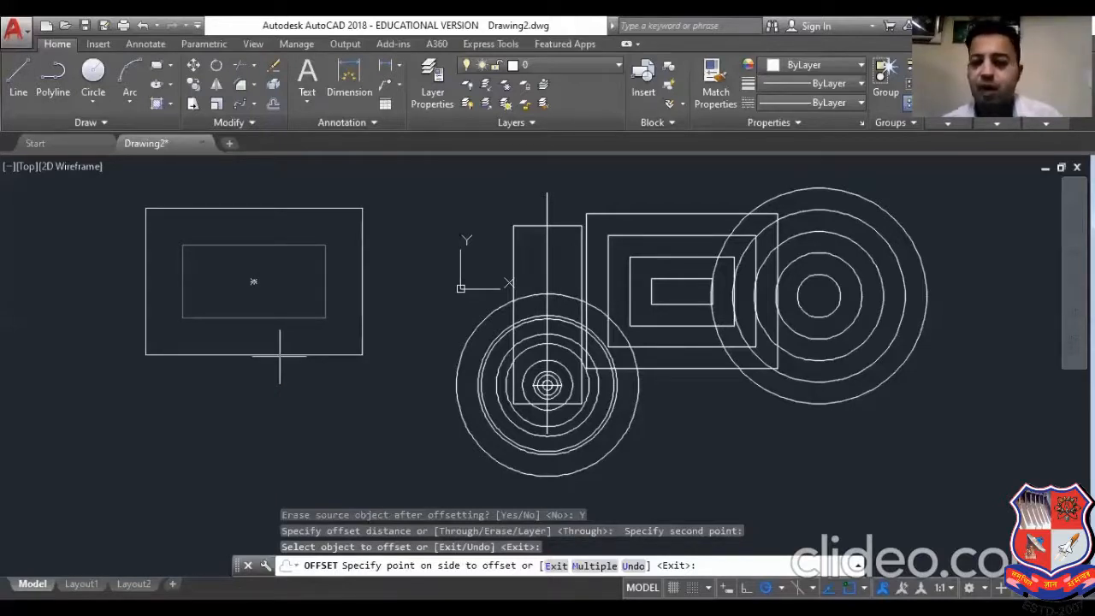
left_click(279, 355)
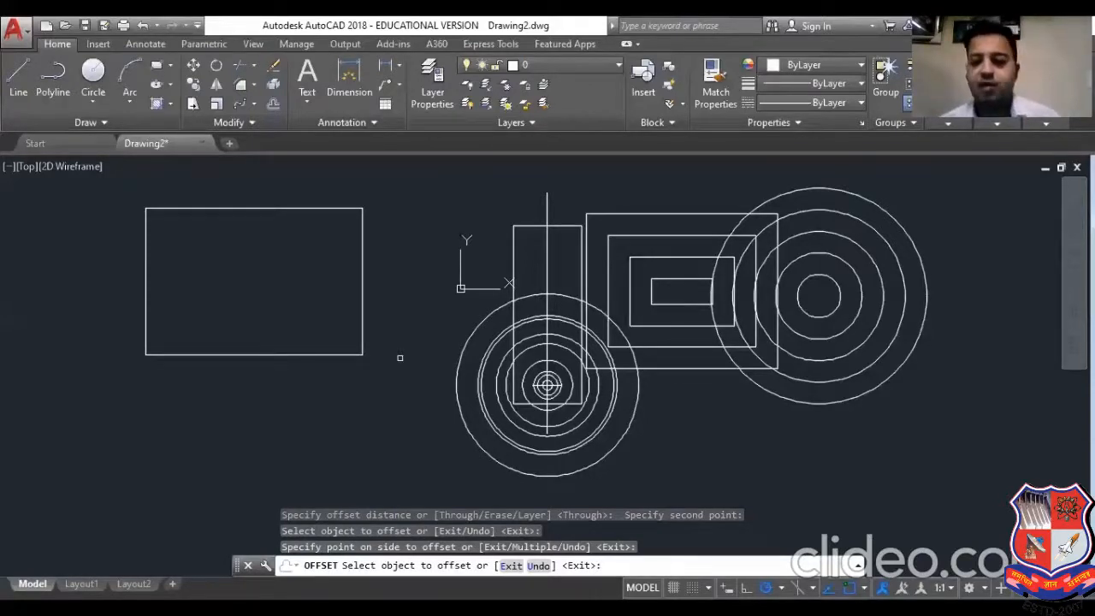
key("Escape")
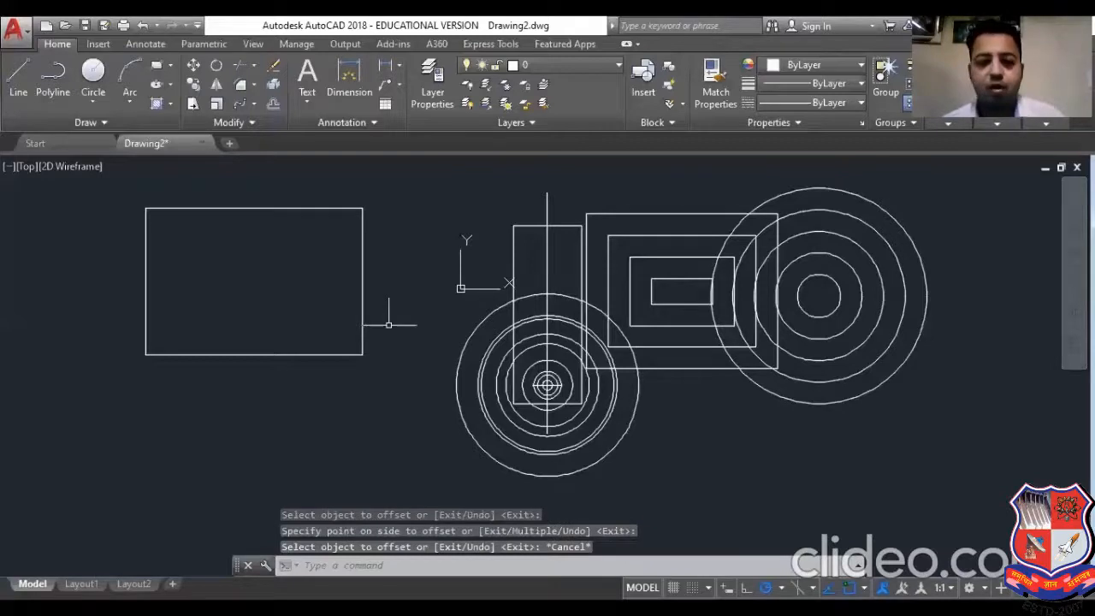
scroll(385, 334, "down", 2)
scroll(380, 346, "down", 2)
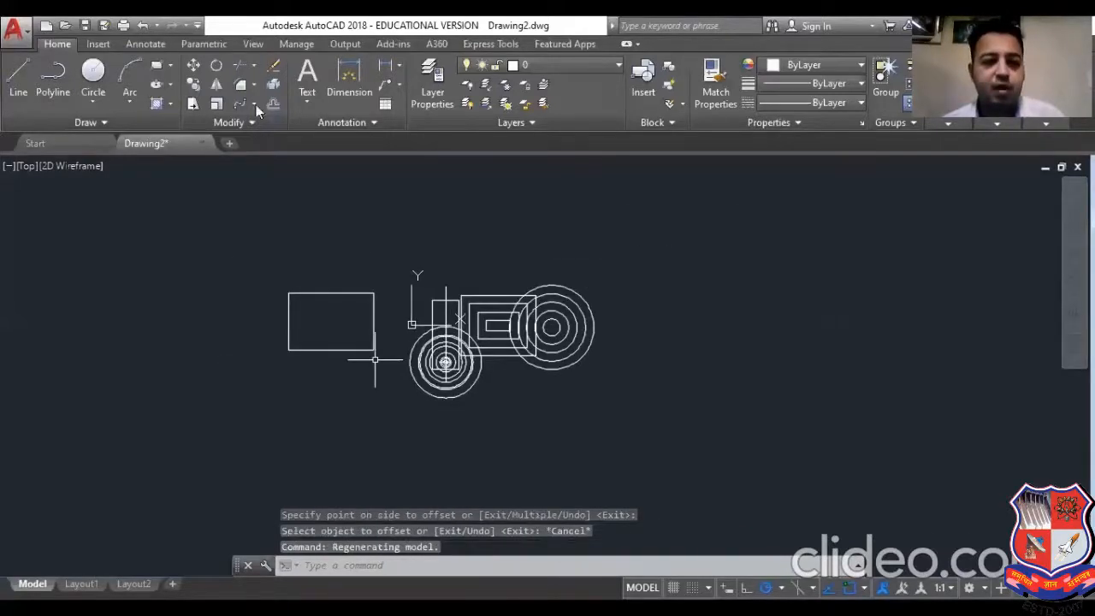
left_click(253, 104)
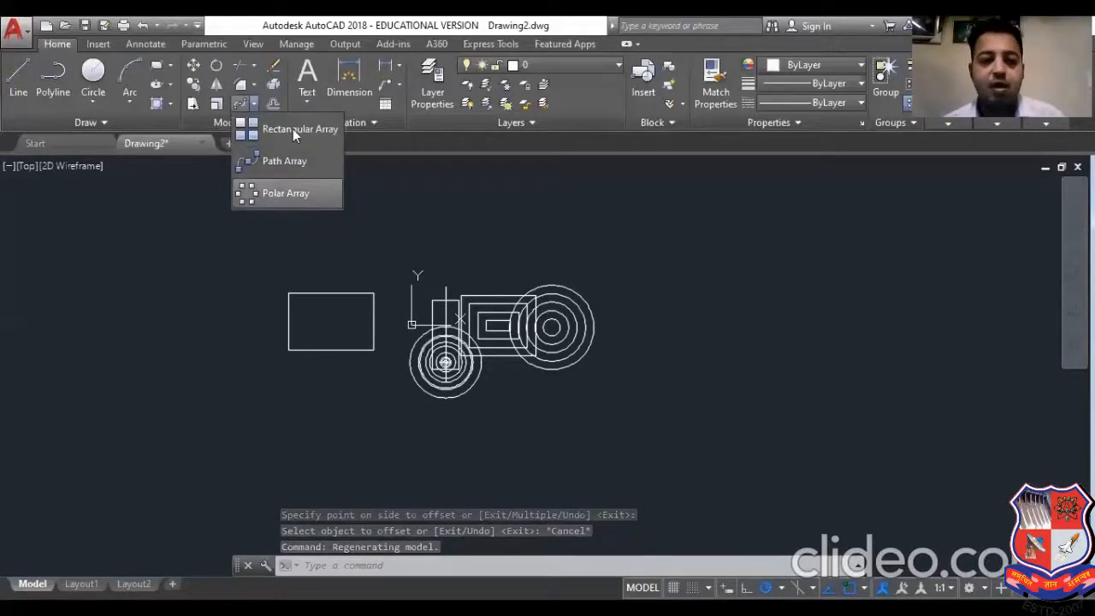
left_click(290, 195)
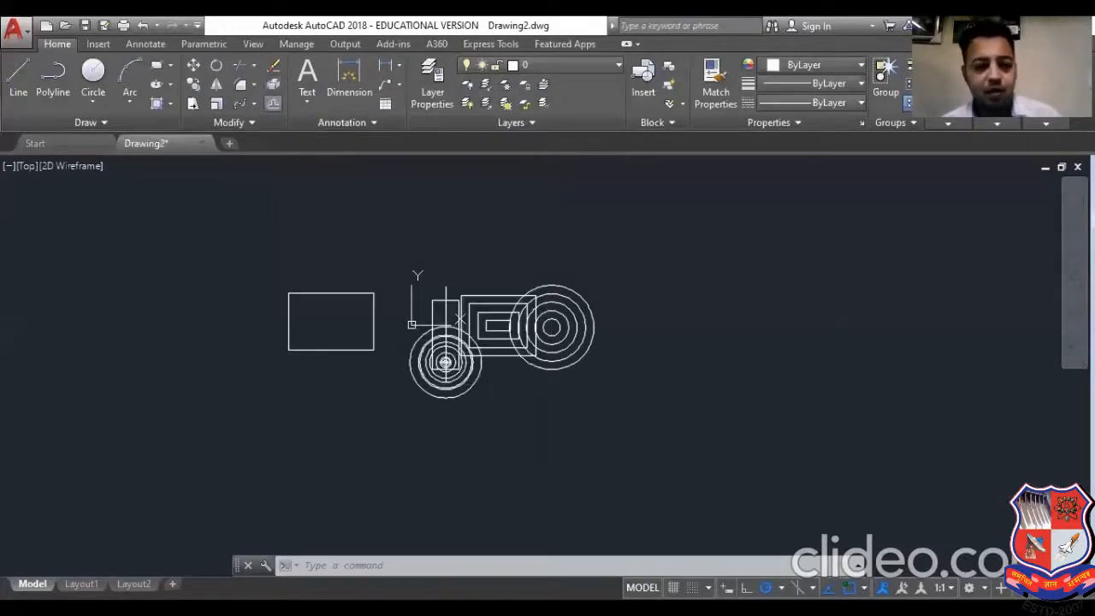
- Explode the enlarged rectangle into separate lines
left_click(231, 244)
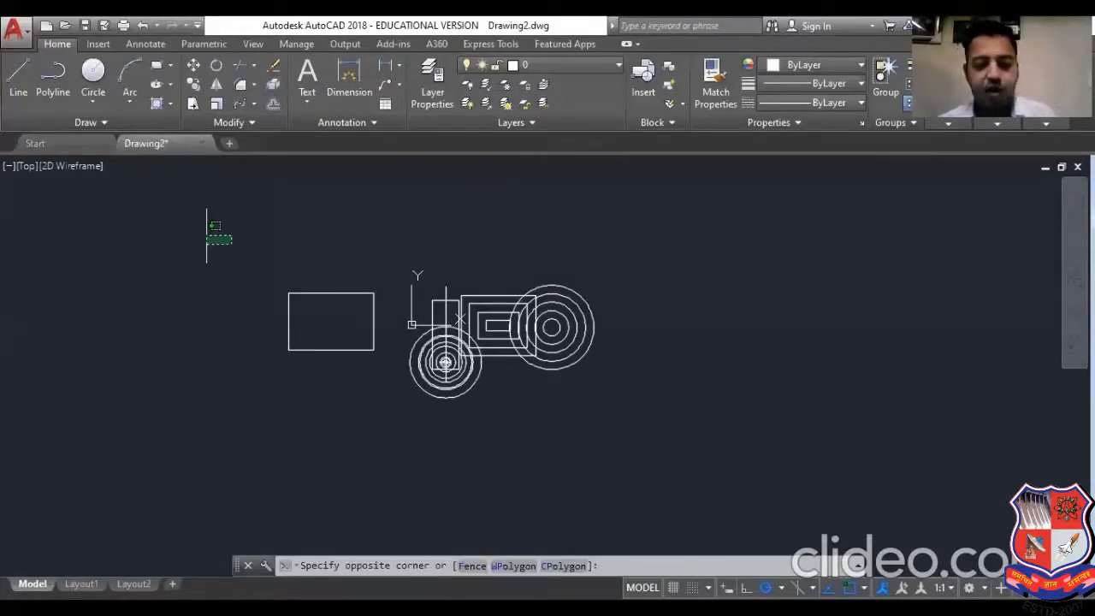
type("x")
key("Return")
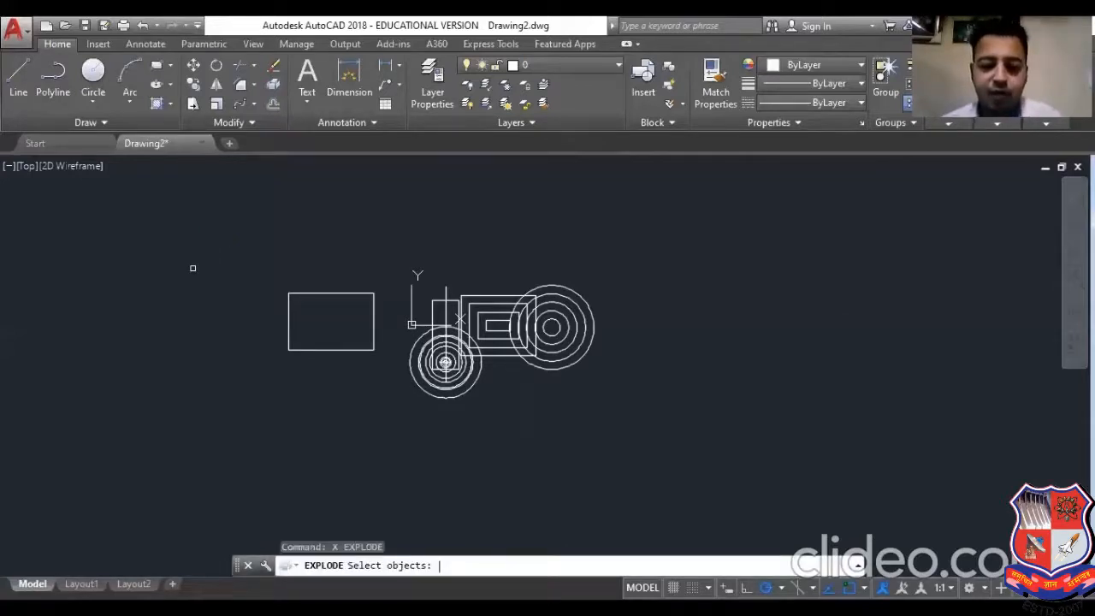
left_click(336, 350)
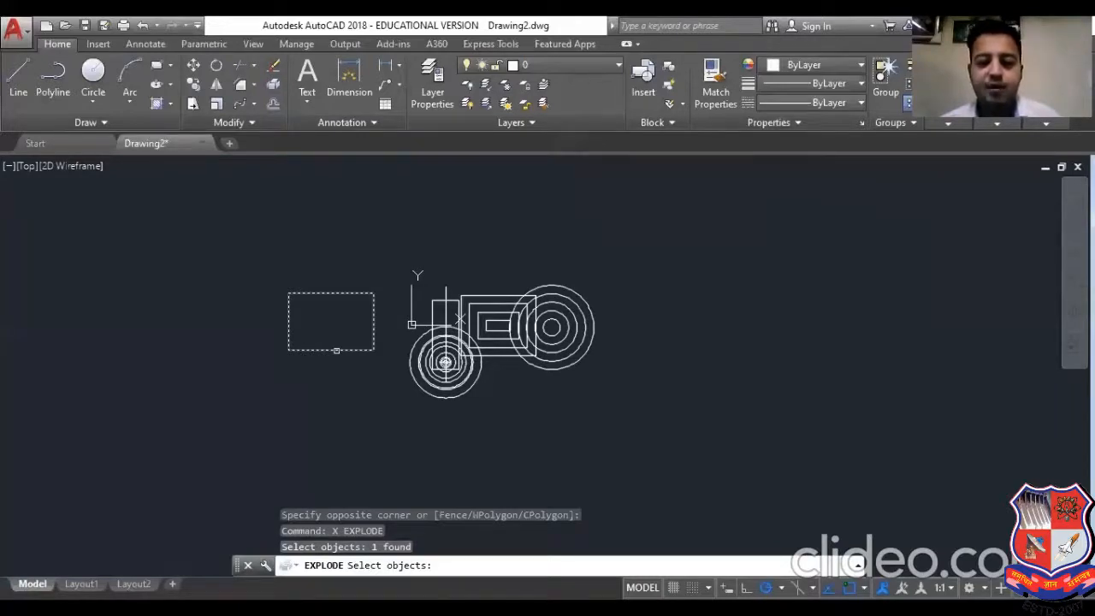
key("Return")
- Move the exploded rectangle's top line upward and its left line outward by their midpoint grips, and clear the selection
left_click(331, 293)
left_click(331, 294)
left_click(331, 257)
left_click(313, 292)
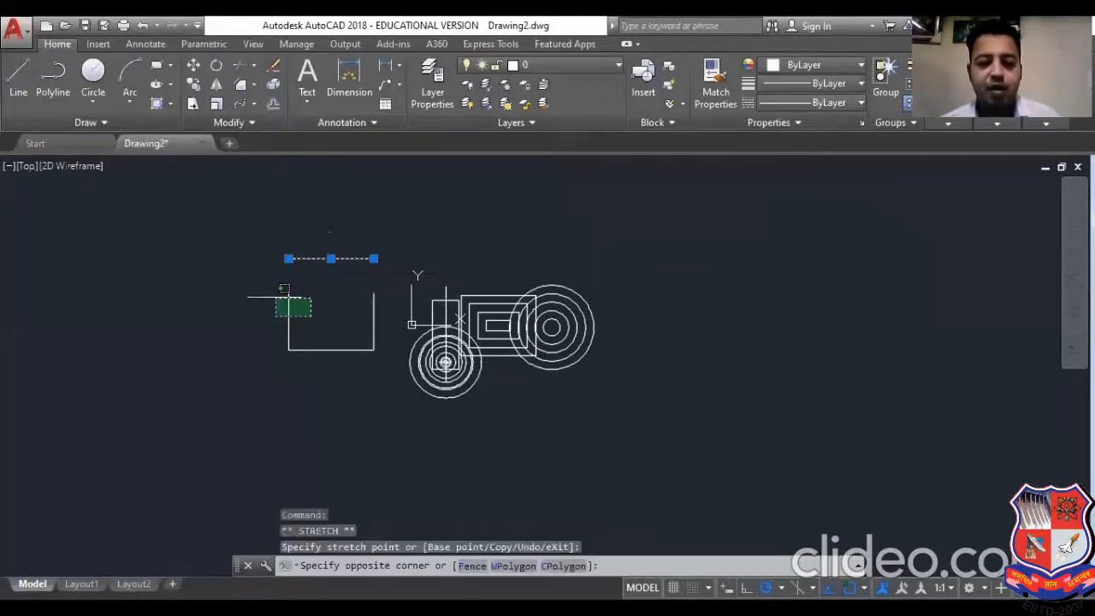
left_click(278, 315)
left_click(289, 321)
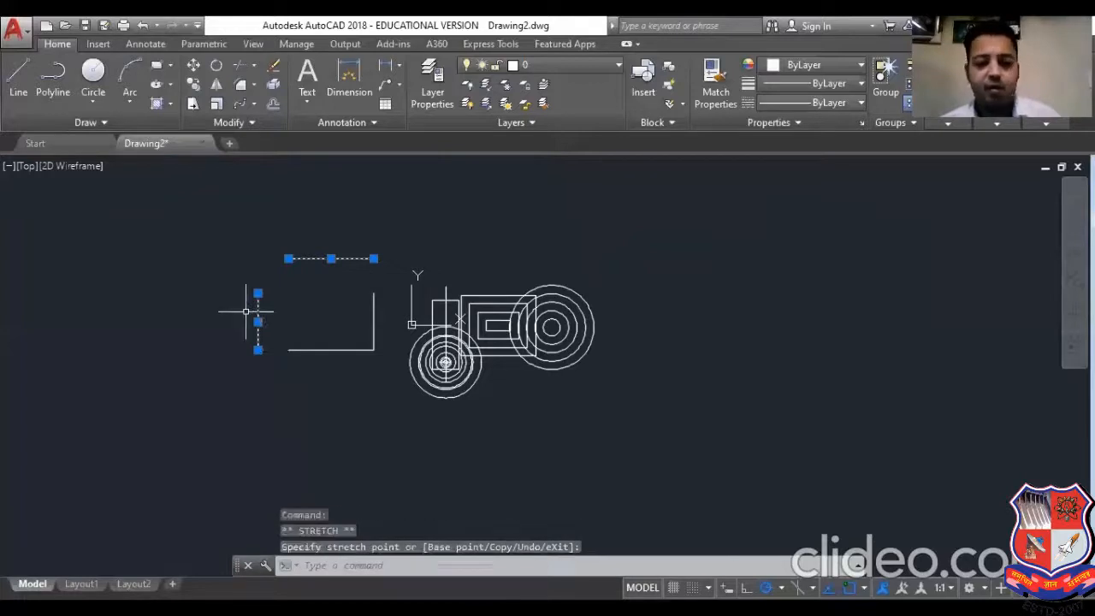
left_click(246, 311)
key("Escape")
key("Escape")
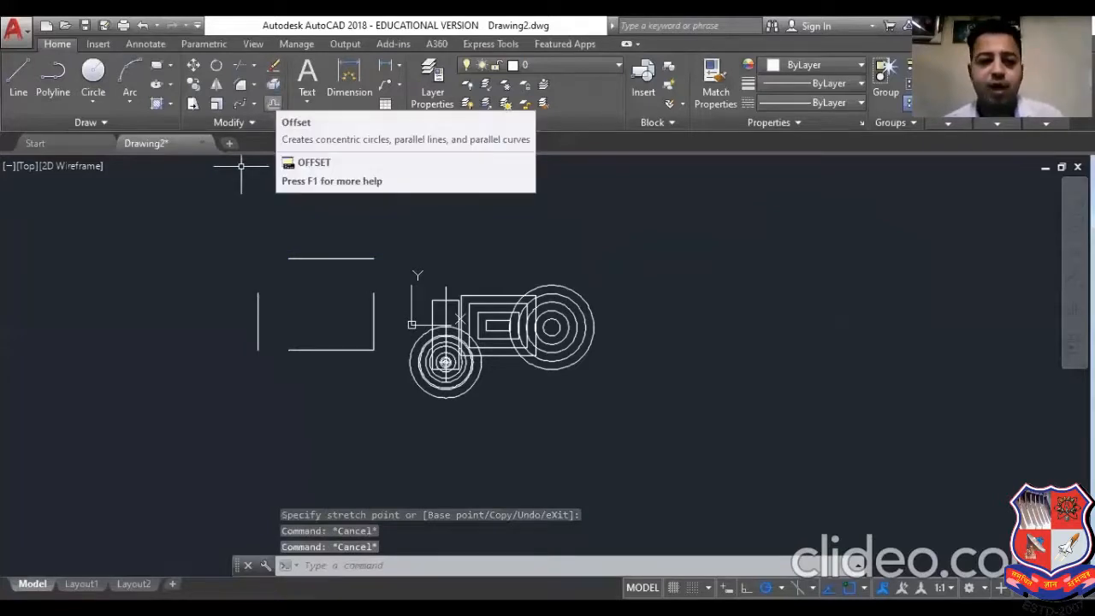
- Try to offset the detached left vertical line outward by a distance picked with two points
left_click(273, 103)
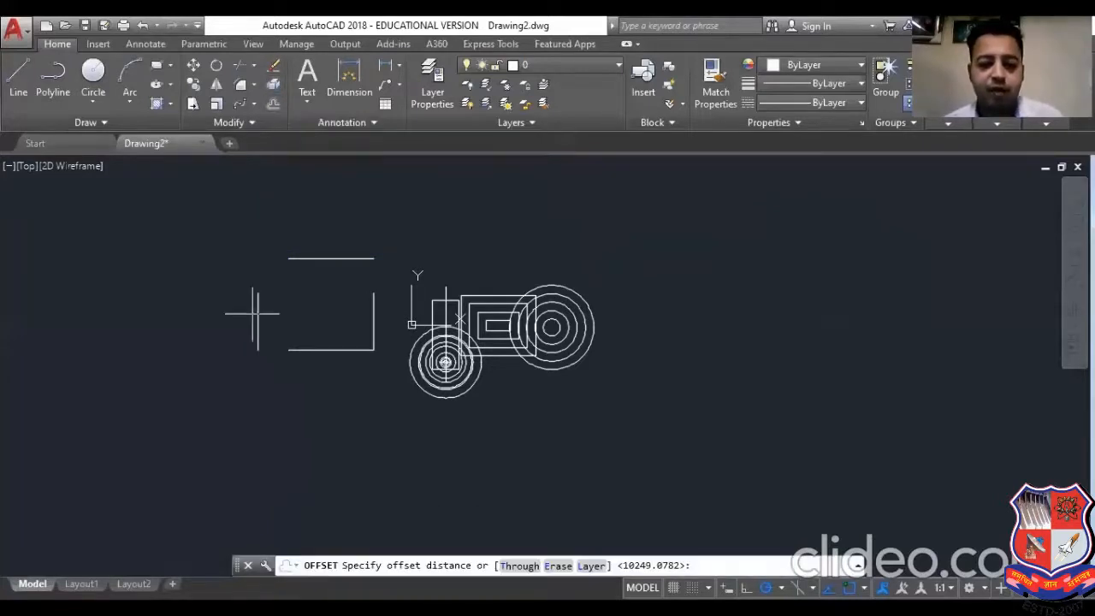
left_click(257, 312)
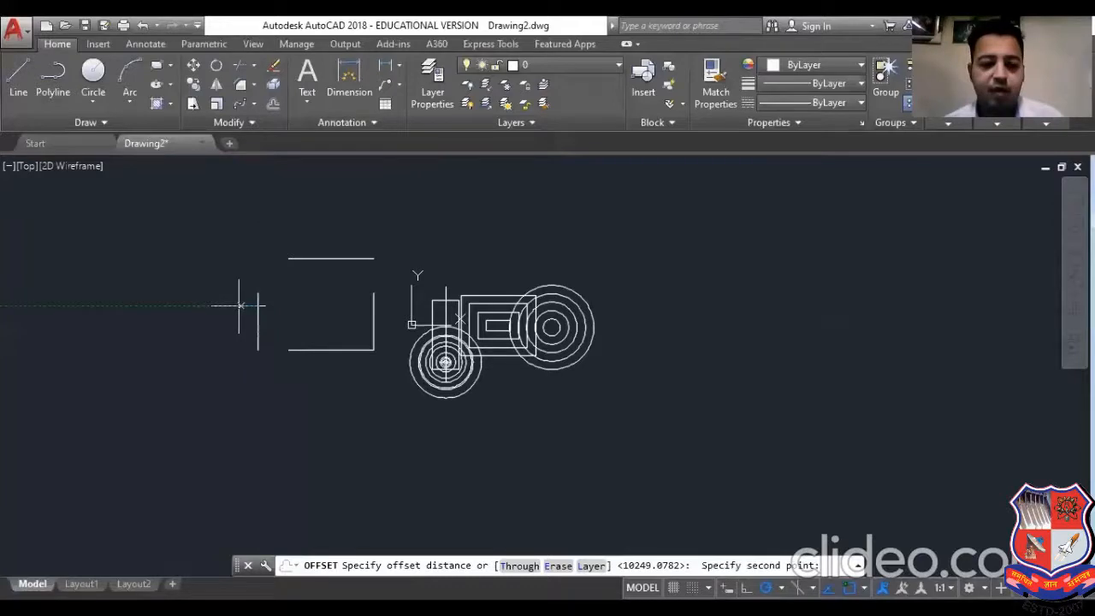
left_click(254, 302)
left_click(256, 304)
left_click(234, 297)
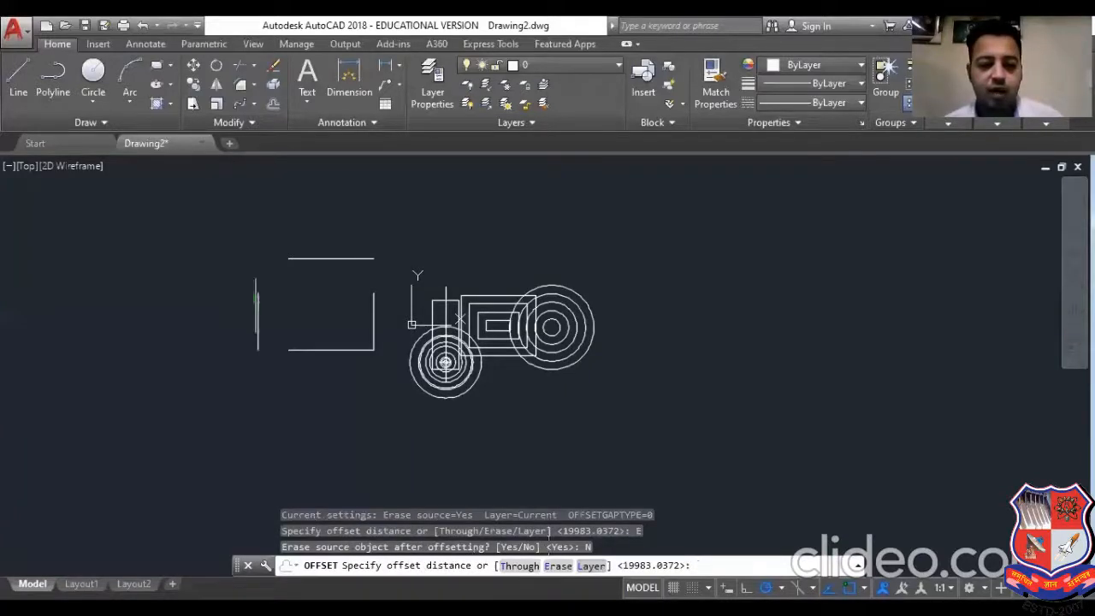
- With Erase source set to No, offset the left vertical line outward four times at one equal distance picked with two points
left_click(256, 295)
left_click(257, 306)
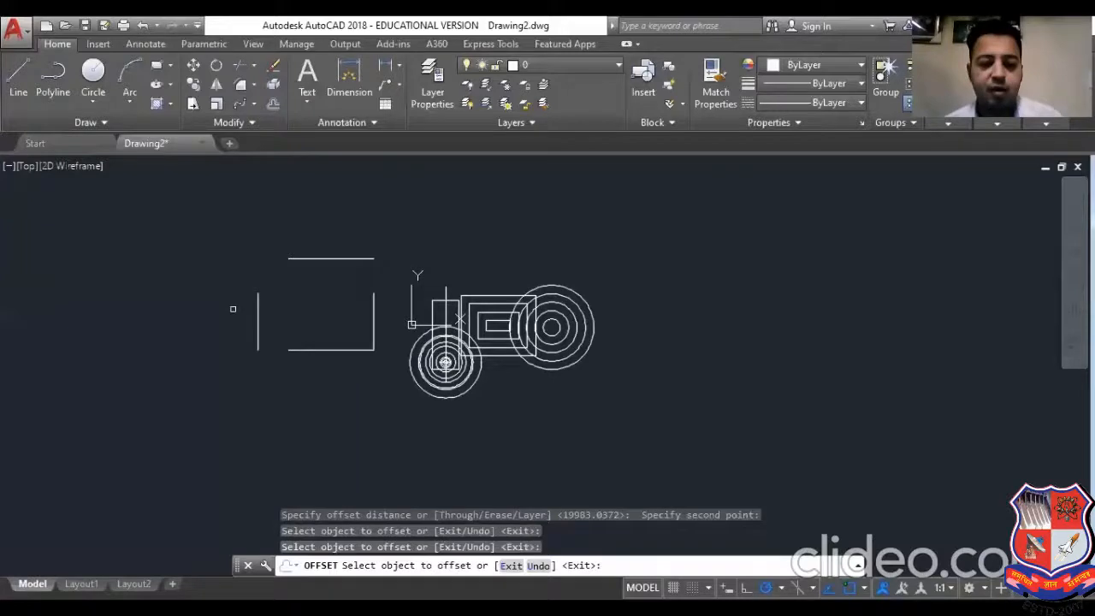
scroll(258, 306, "up", 4)
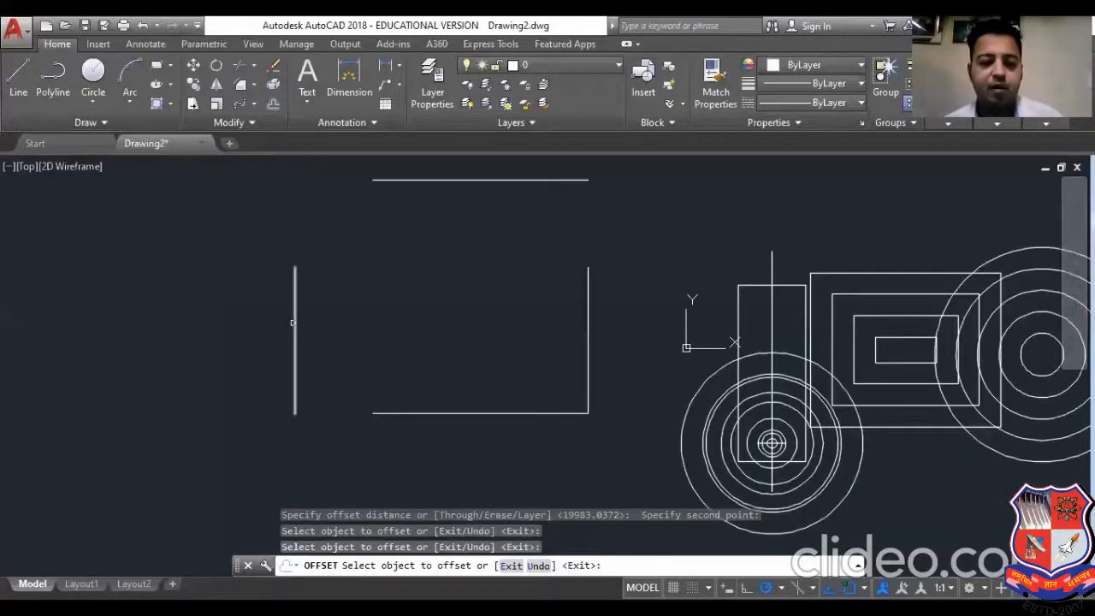
left_click(295, 322)
left_click(246, 318)
left_click(254, 312)
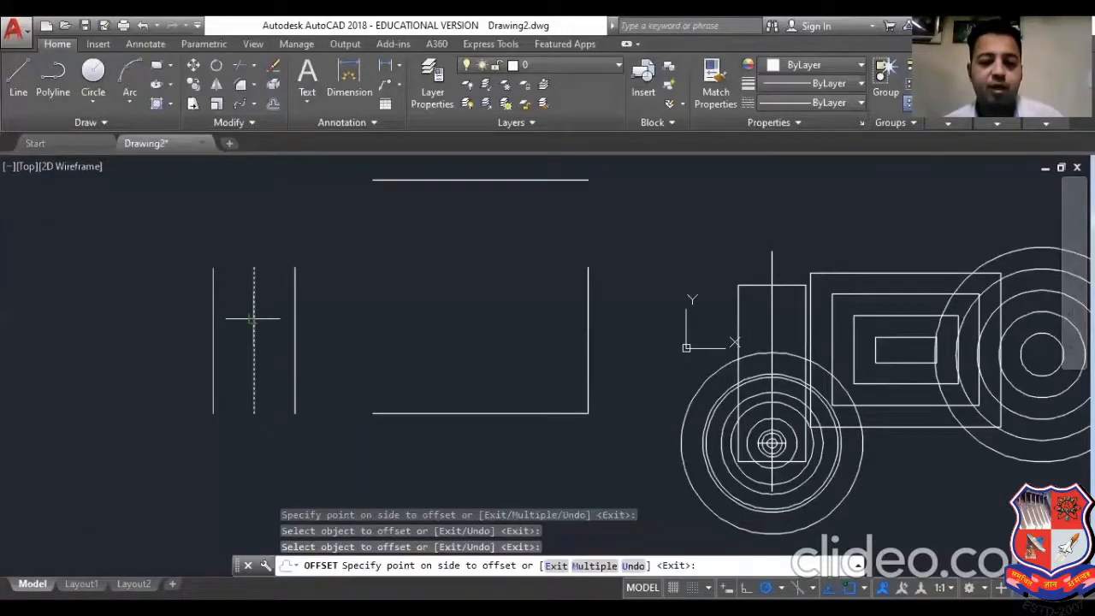
left_click(215, 315)
left_click(214, 315)
left_click(181, 311)
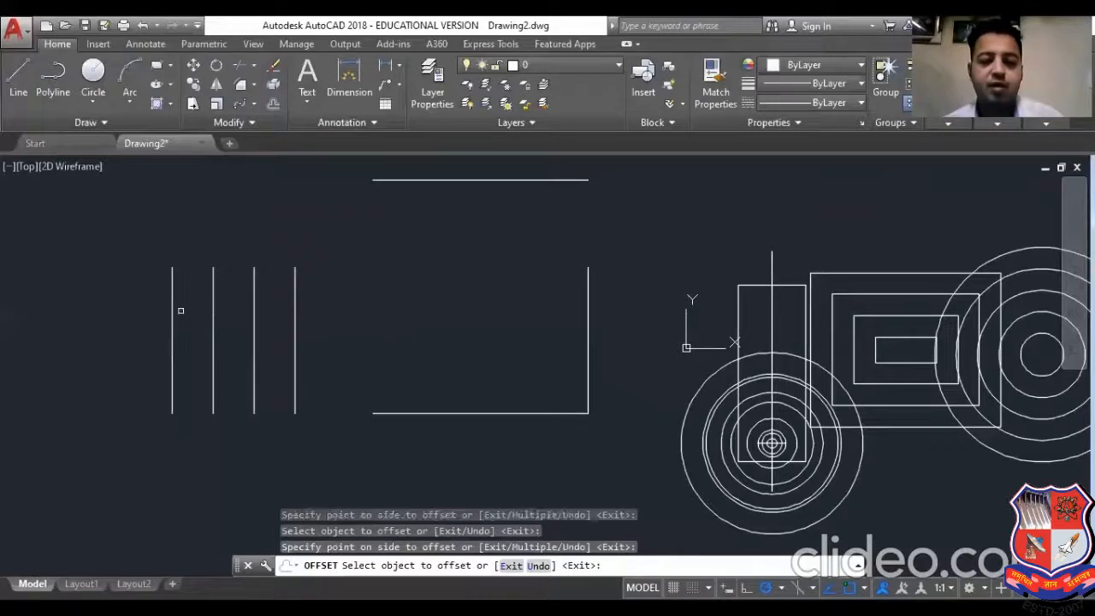
left_click(173, 309)
left_click(142, 304)
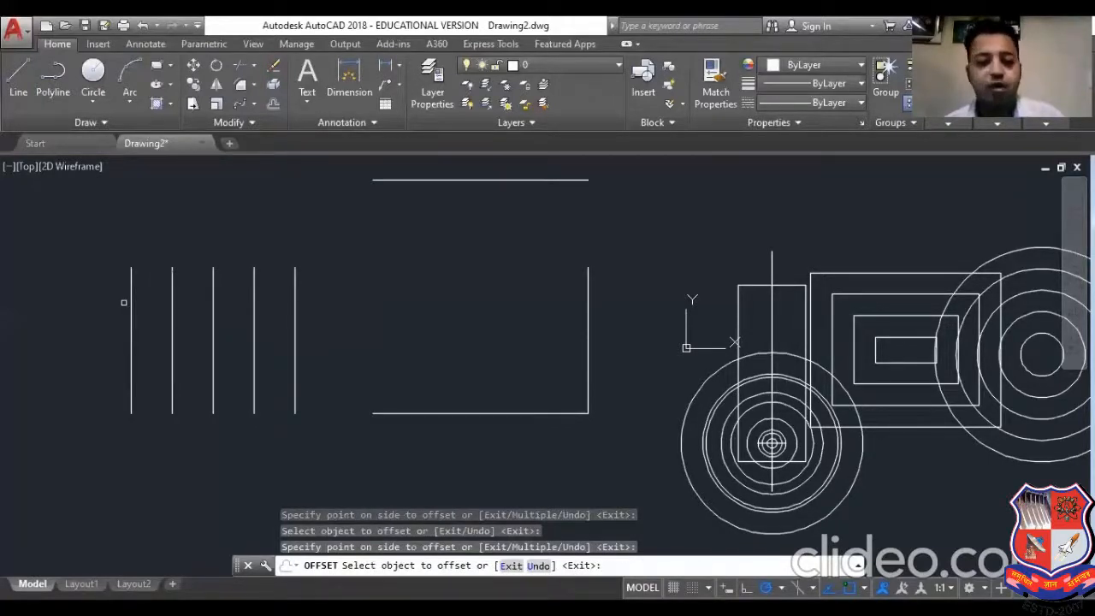
scroll(147, 318, "down", 2)
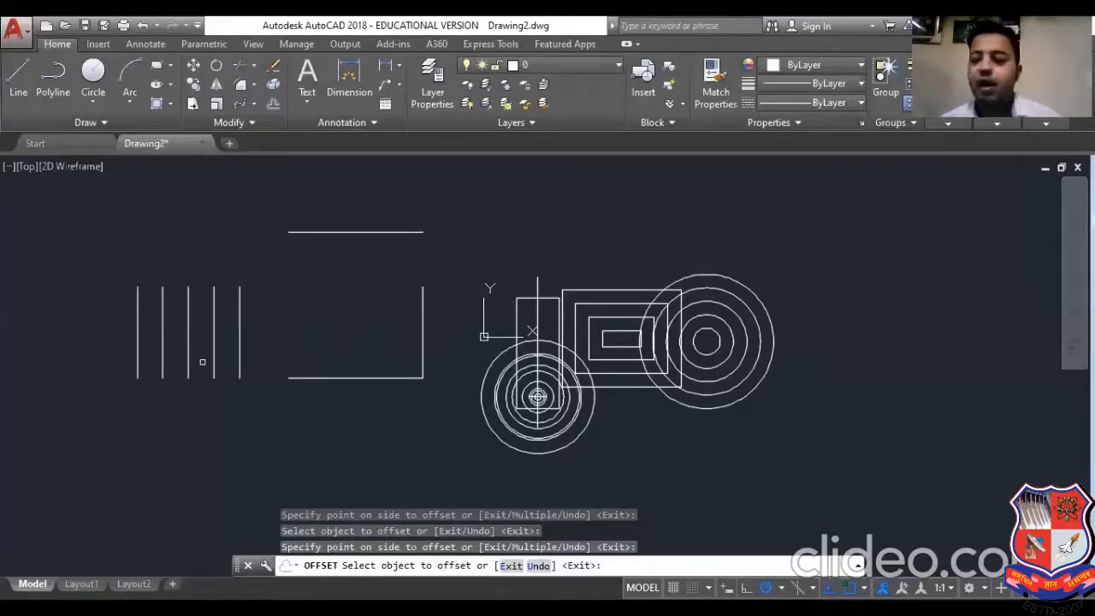
key("Escape")
key("Escape")
key("Escape")
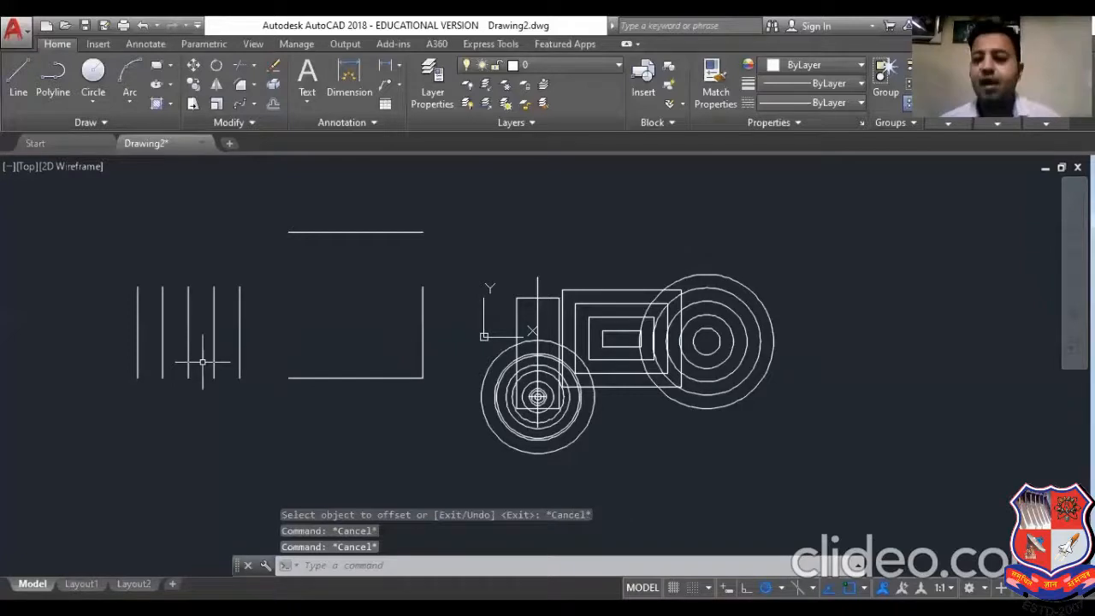